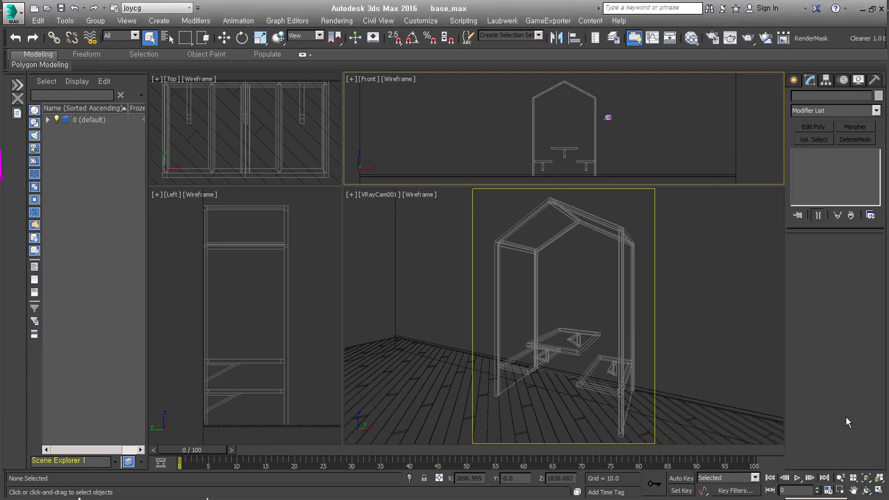
Step: Select the booth group, open the Slate Material Editor, then minimize it
click(620, 382)
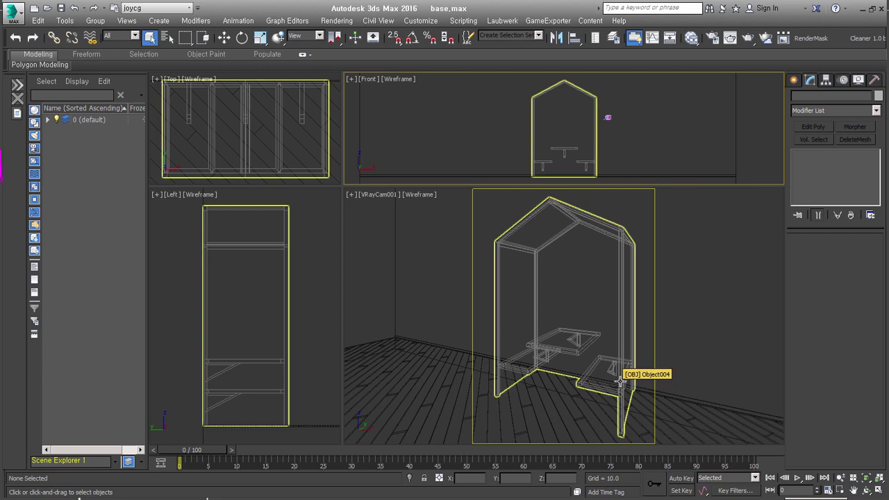
click(627, 252)
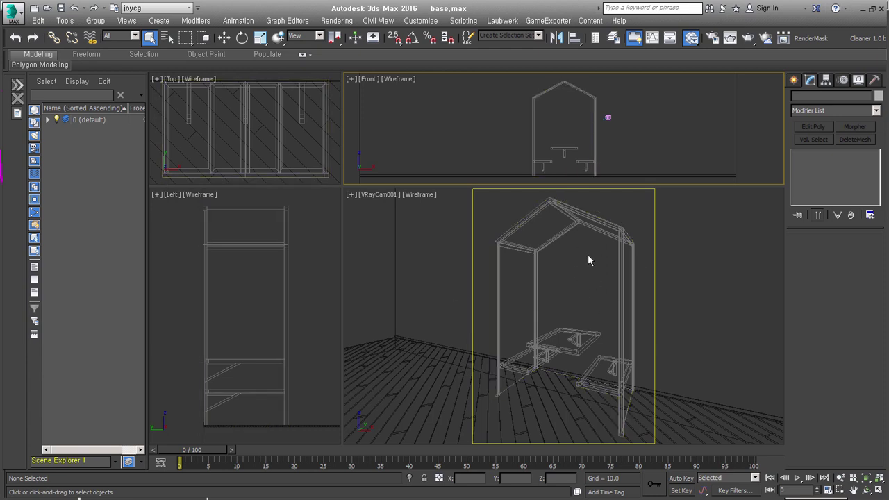
click(590, 230)
key(m)
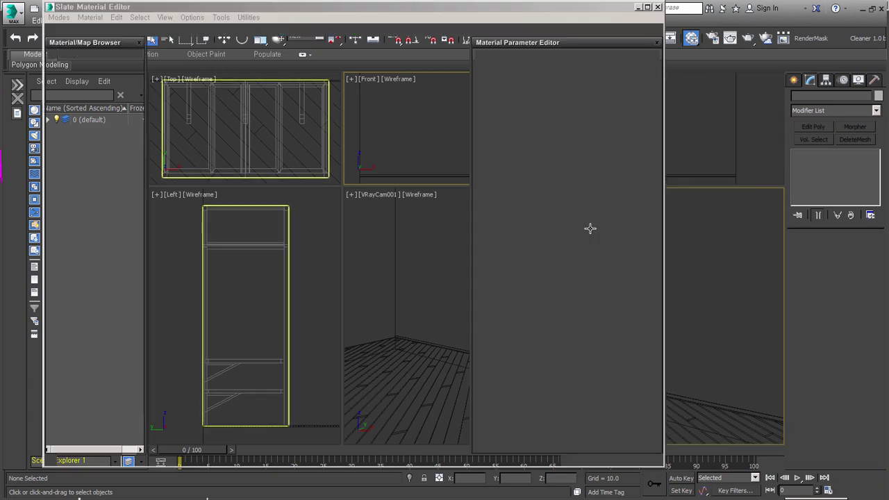
click(114, 120)
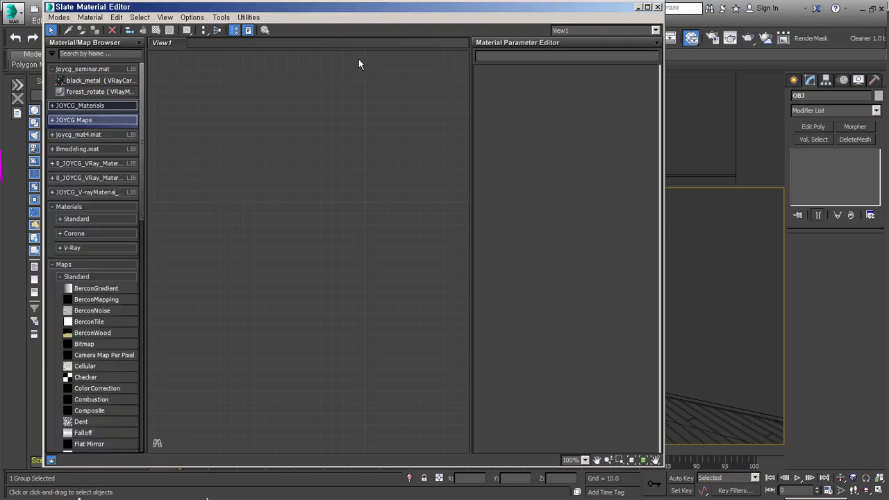
click(637, 7)
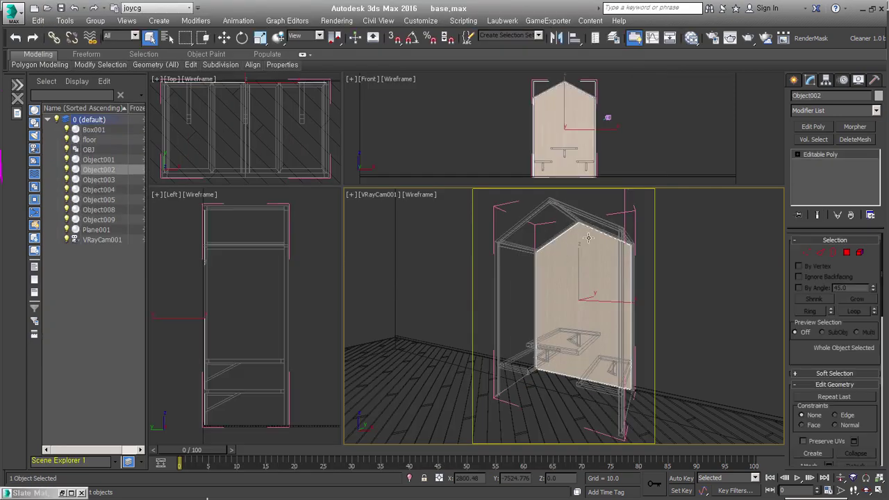
Step: Isolate the Object002 panel and frame it in an orthographic front view
right_click(591, 275)
click(597, 283)
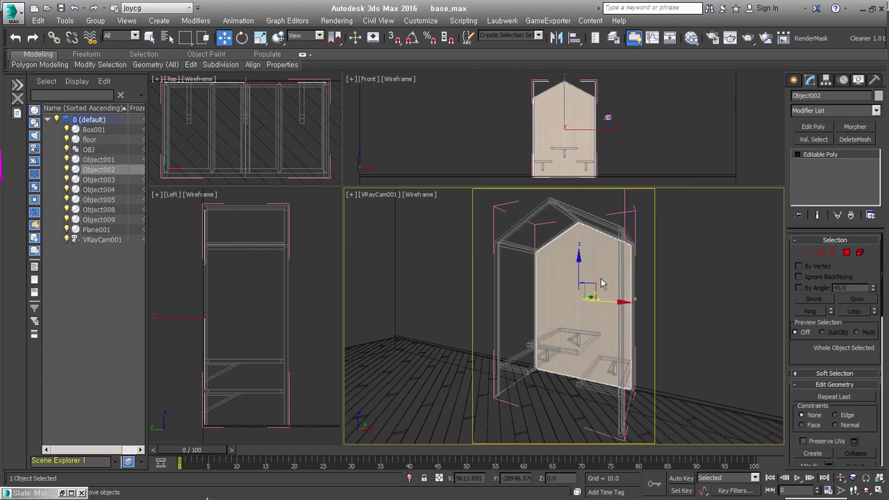
drag(594, 283, 587, 283)
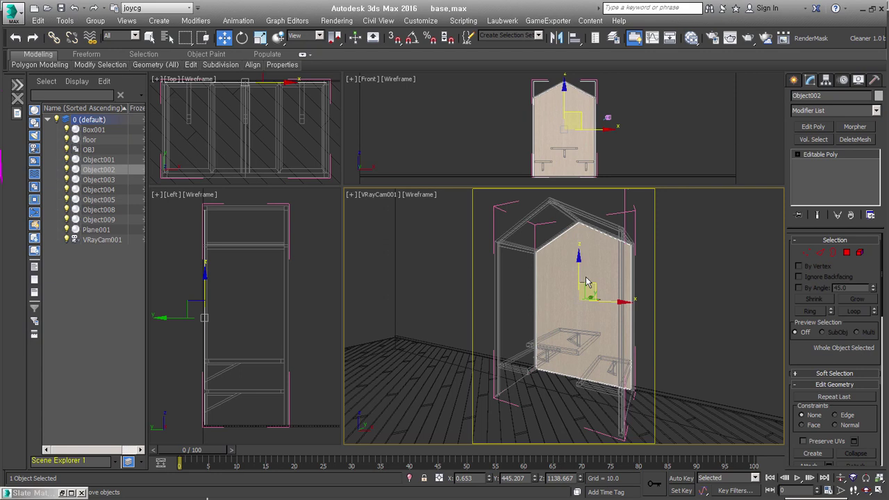
key(alt+q)
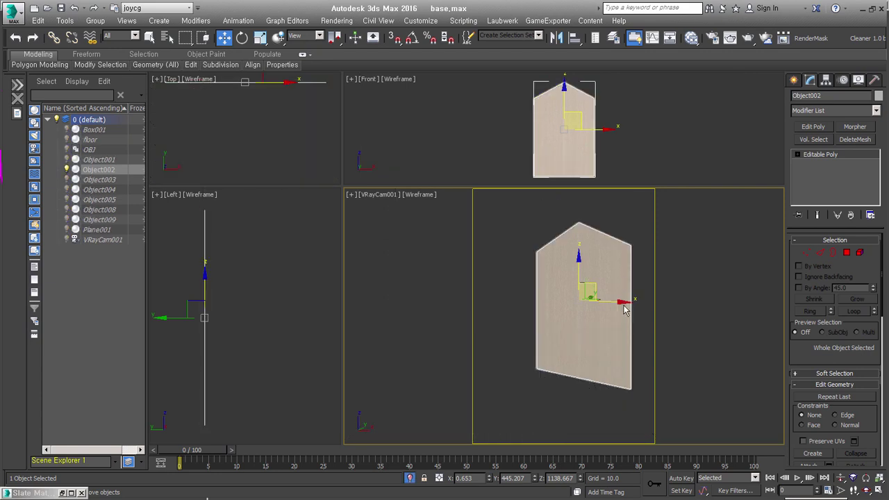
key(u)
key(f)
key(z)
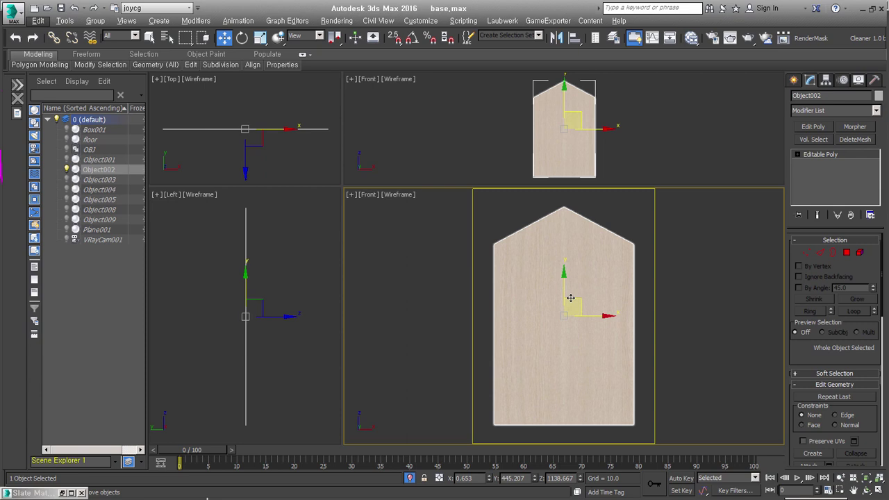
Step: Add a UVW Map modifier to the panel, fit it, and align it to Z
click(855, 111)
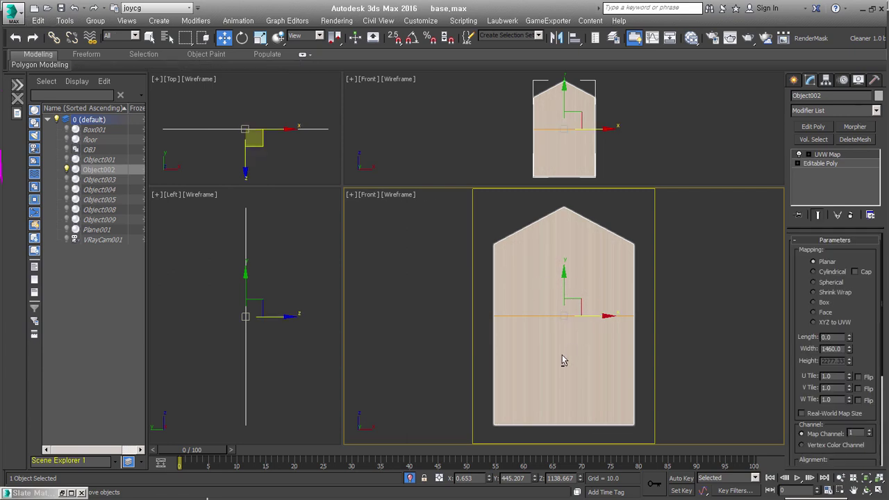
alt+middle_drag(561, 358, 549, 368)
key(f)
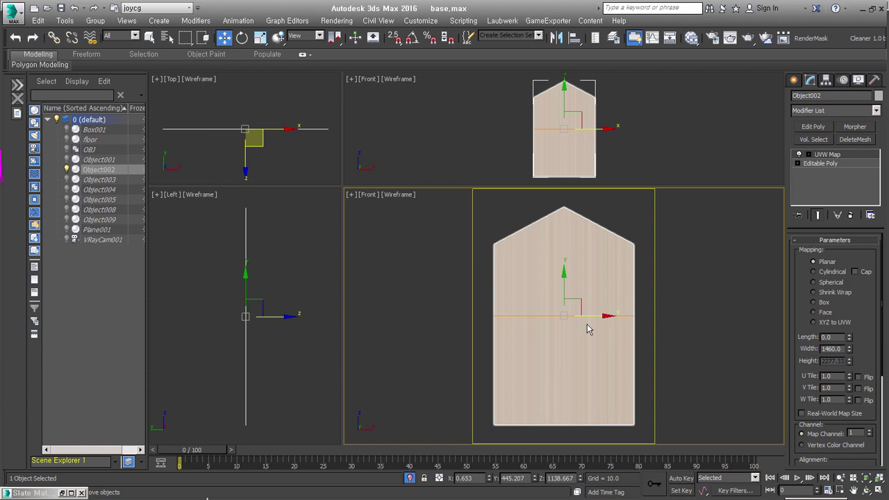
drag(806, 318, 808, 272)
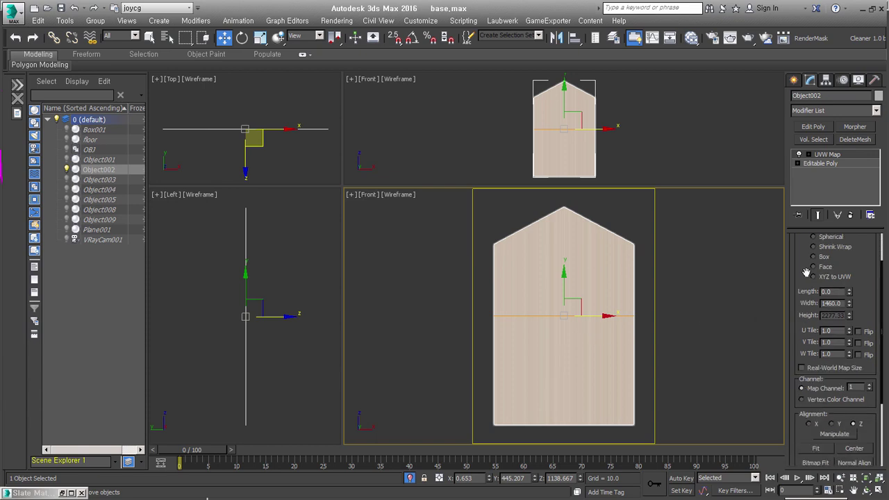
drag(804, 434, 801, 384)
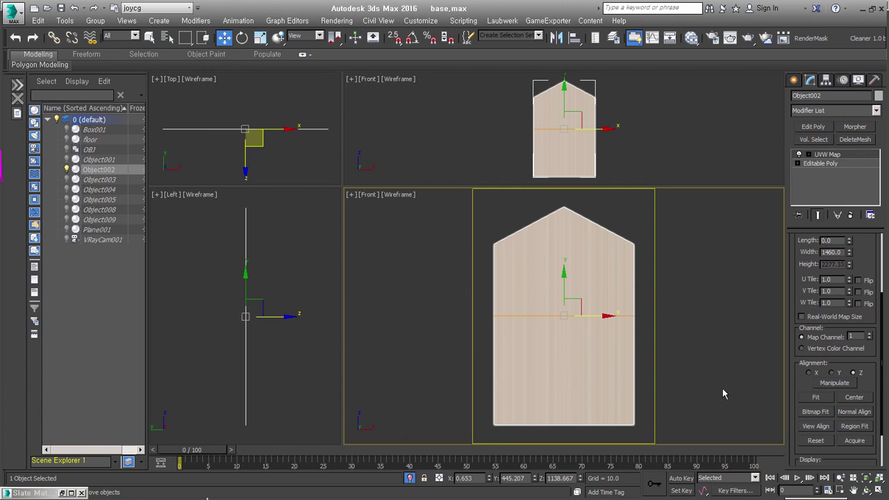
click(816, 398)
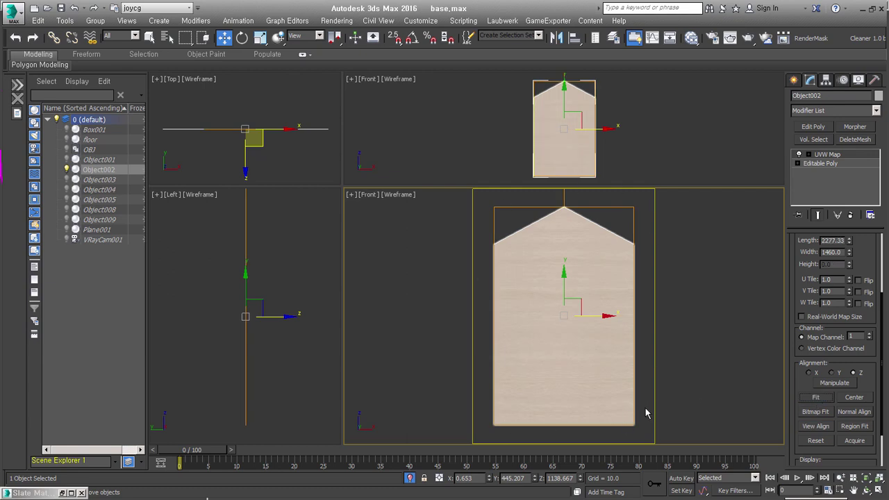
click(810, 374)
click(832, 374)
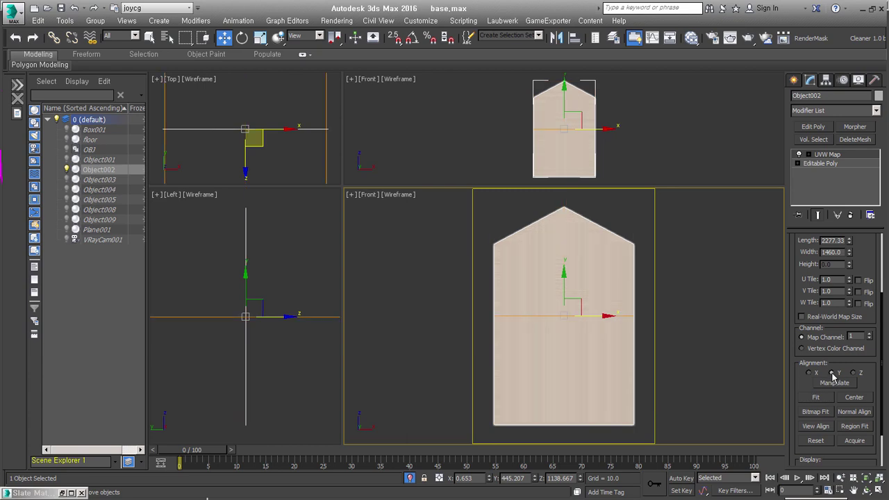
click(854, 373)
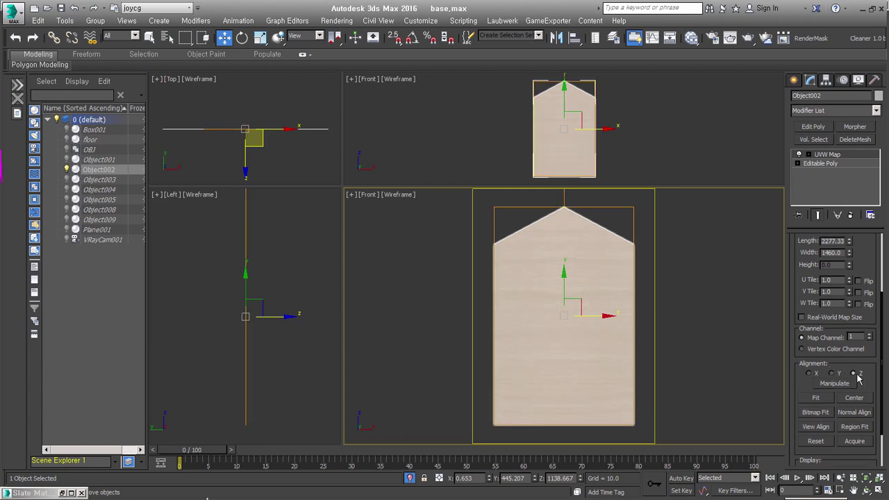
Step: Try rotating the UVW Map gizmo about 18 degrees, then cancel to keep it upright
click(809, 154)
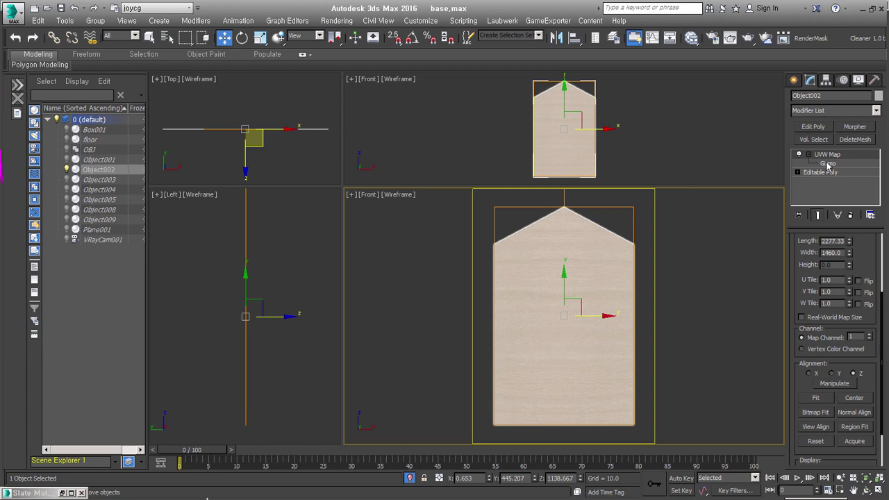
click(827, 163)
right_click(603, 295)
click(618, 305)
mouse_move(595, 292)
mouse_down()
mouse_move(529, 257)
mouse_move(503, 267)
mouse_move(489, 255)
mouse_up()
right_click(488, 255)
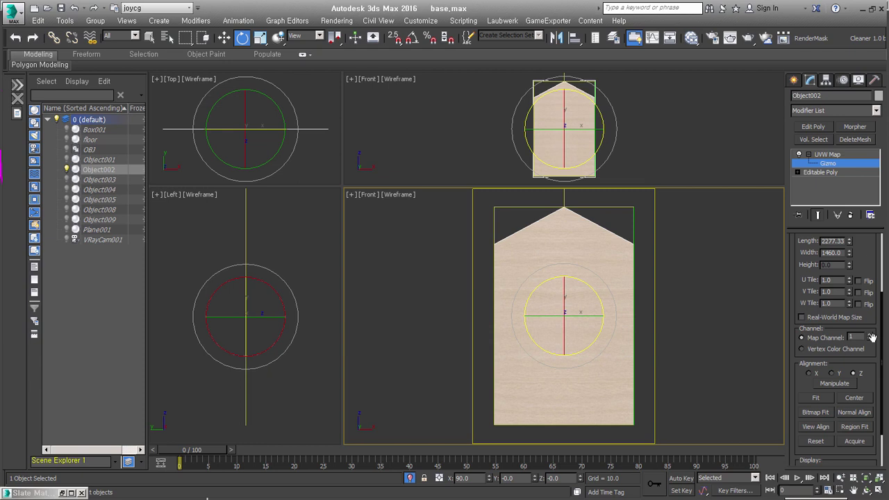
Step: Leave gizmo editing and Bitmap Fit the UVW Map to joycgi.jpg
click(799, 154)
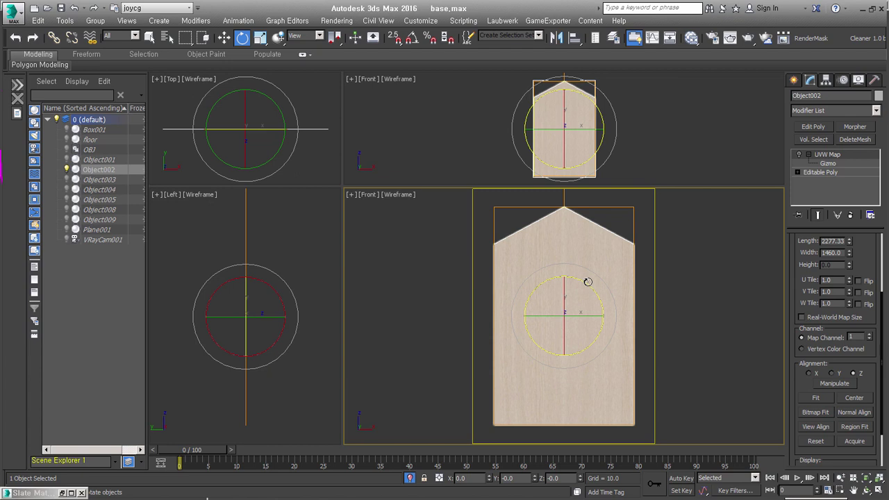
click(816, 412)
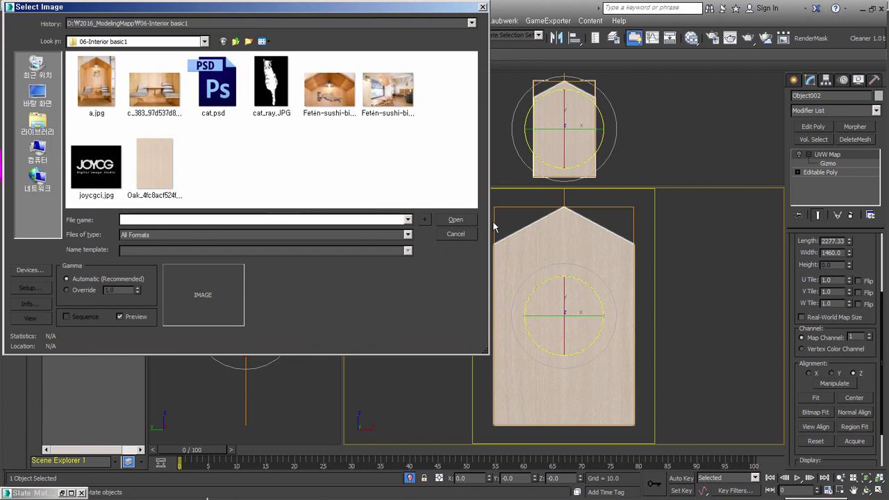
click(97, 169)
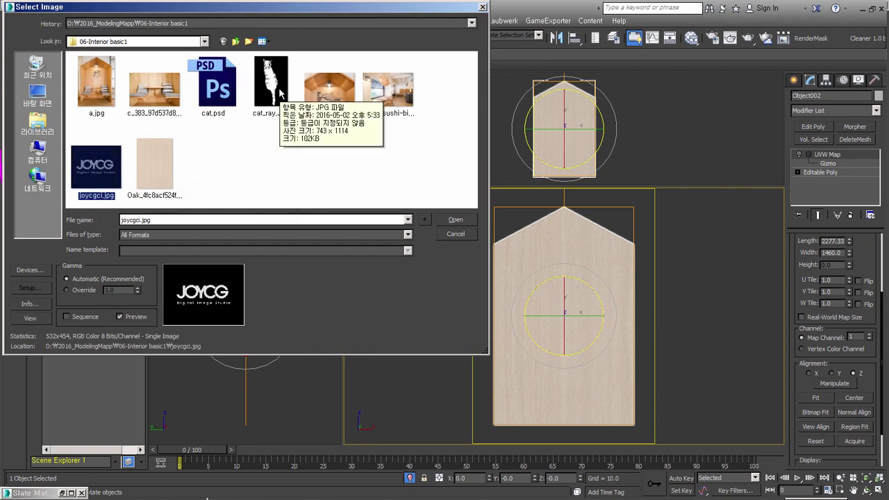
click(453, 220)
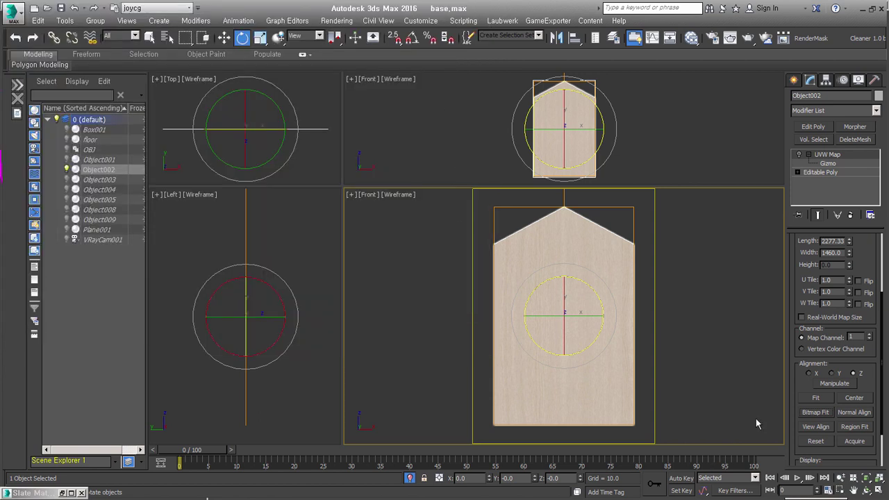
Step: Scale the UVW Map gizmo down to about 67% and move it up along Y
click(811, 156)
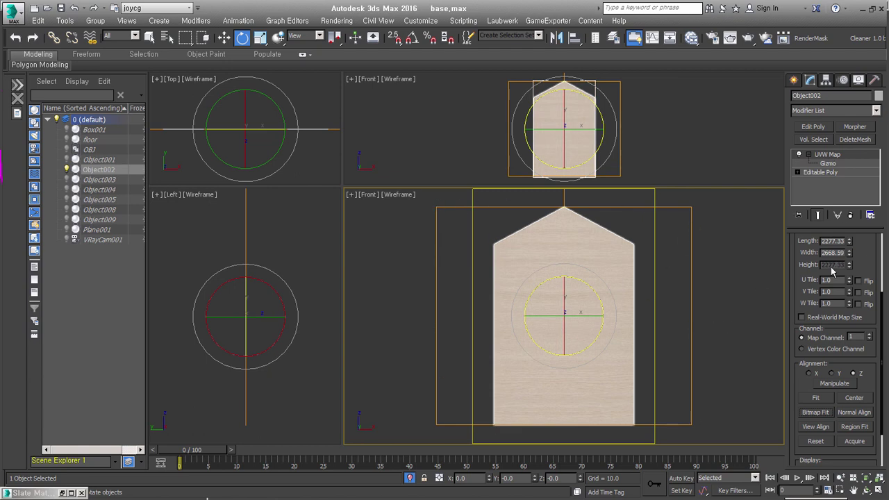
click(833, 164)
right_click(624, 287)
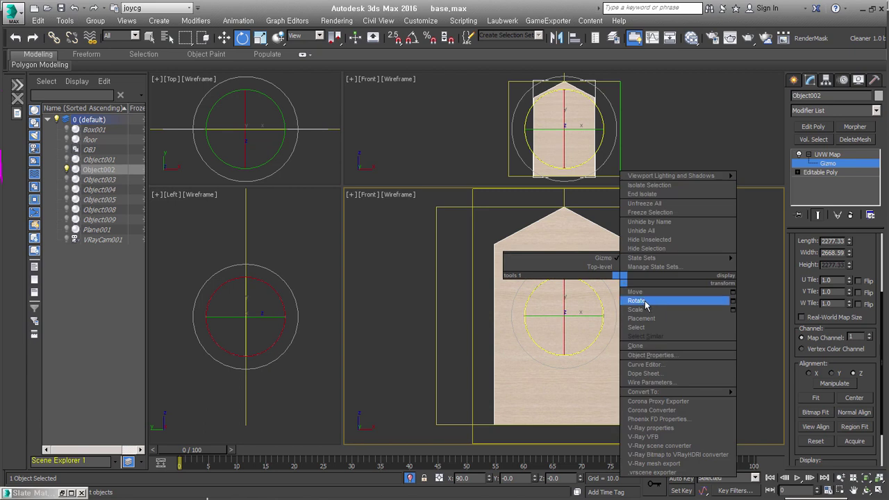
click(646, 312)
mouse_move(576, 299)
mouse_down()
mouse_move(522, 426)
mouse_move(558, 365)
mouse_move(523, 428)
mouse_up()
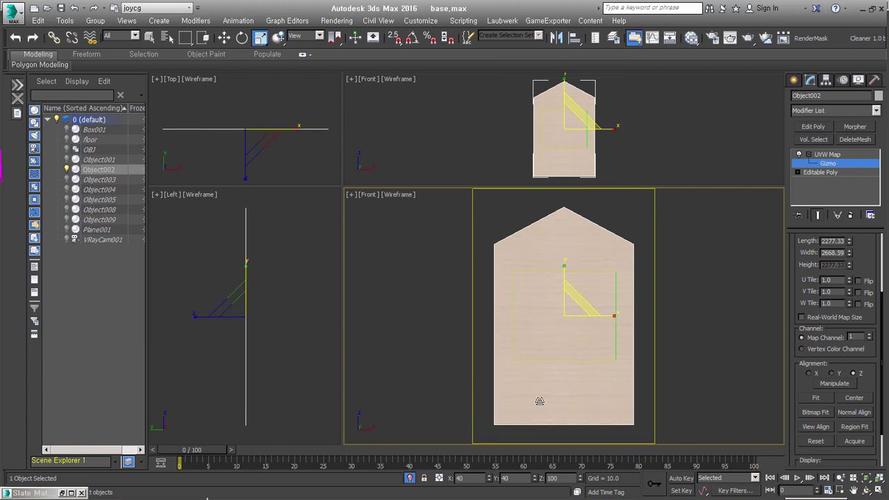
right_click(562, 297)
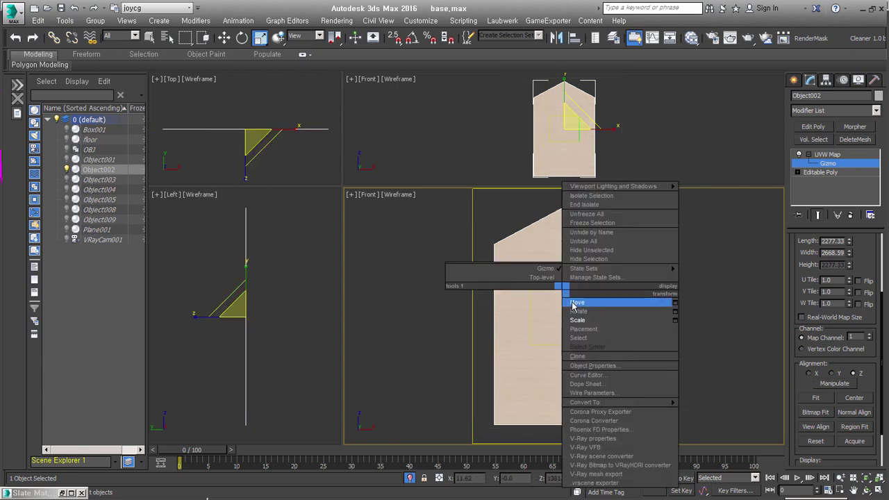
click(591, 292)
drag(564, 290, 568, 244)
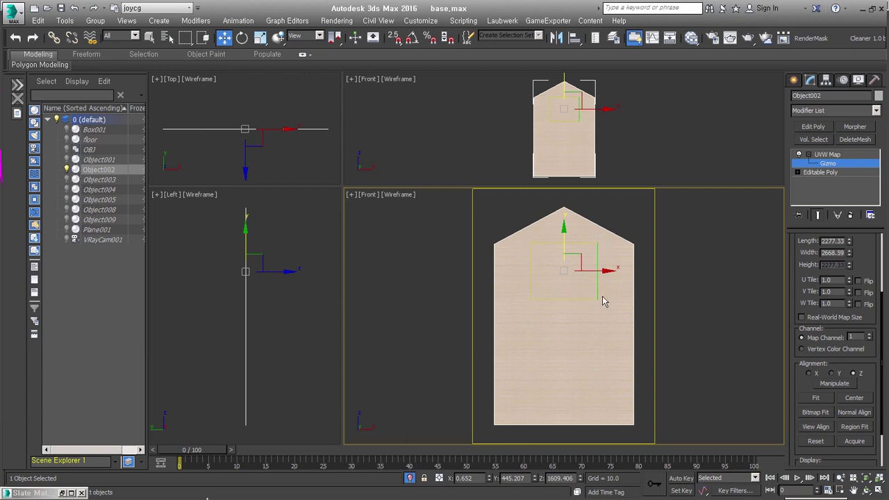
Step: Set the UVW Map channel to 2 and orbit in to inspect the panel
click(869, 335)
alt+middle_drag(635, 317, 597, 347)
scroll(567, 262, up, 5)
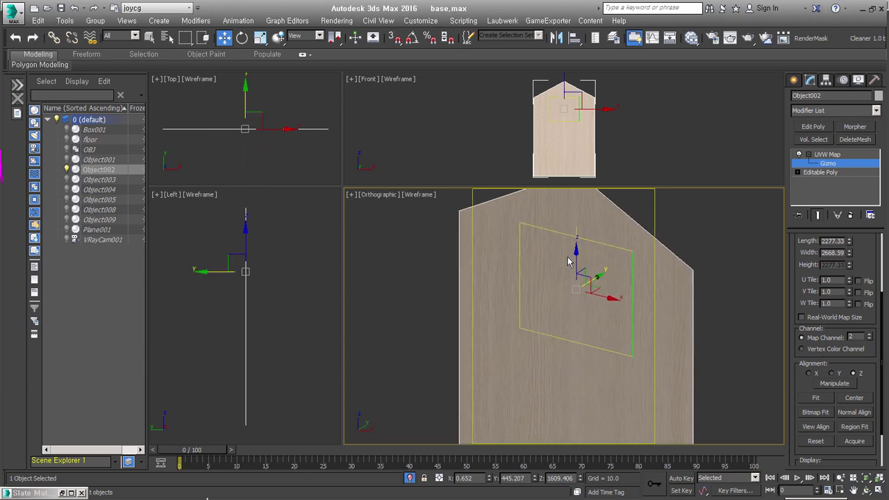
Step: Pick the wall's ObjA VRayMtl into the Slate editor and arrange it with Map #2
click(691, 38)
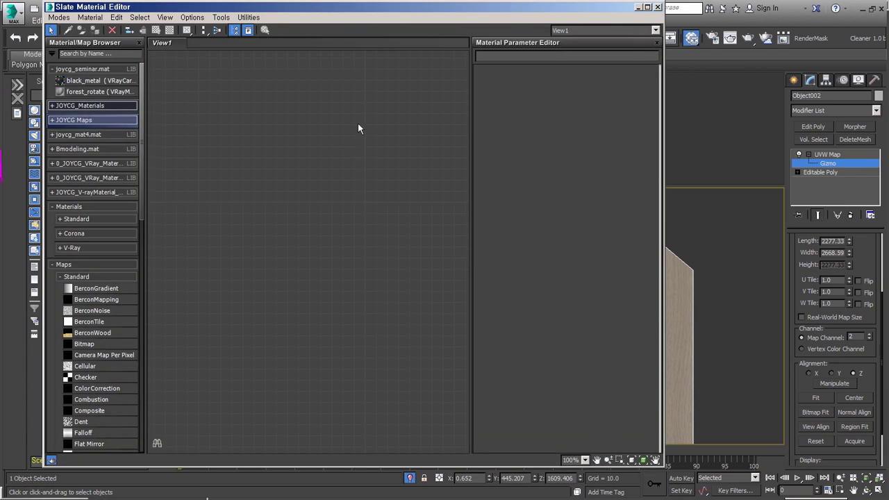
drag(448, 12, 397, 28)
click(23, 48)
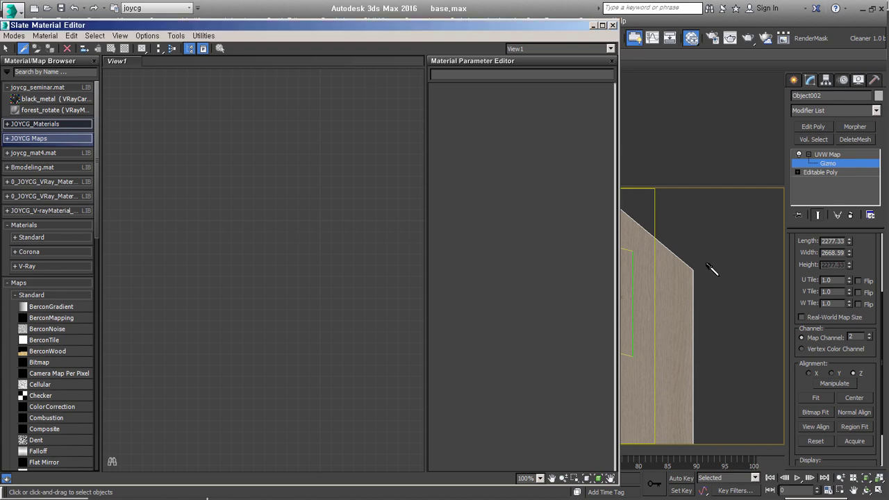
middle_drag(701, 271, 769, 292)
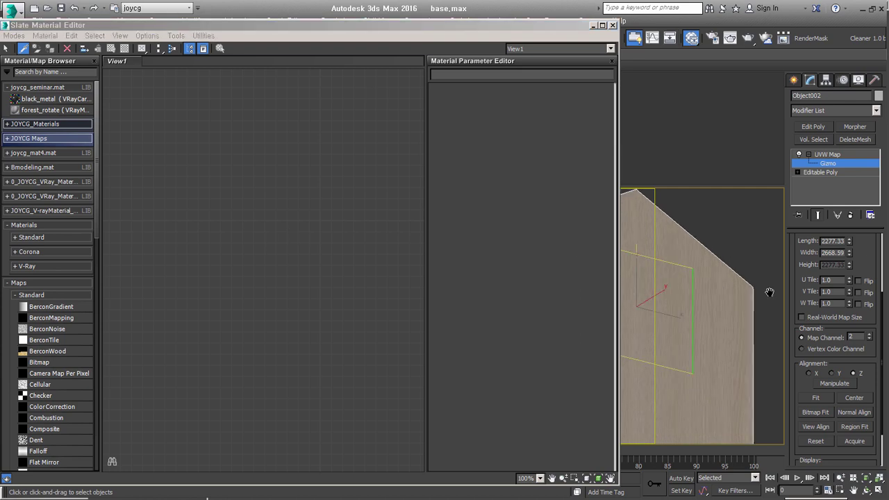
click(678, 217)
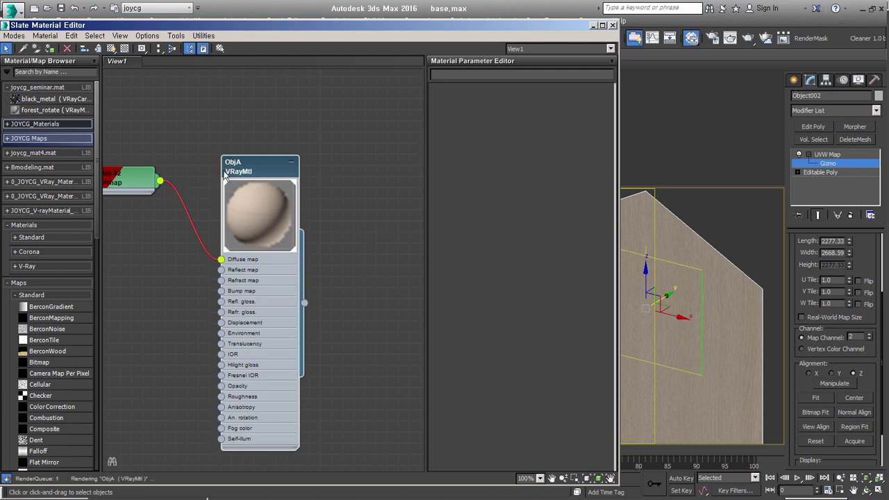
drag(166, 184, 176, 263)
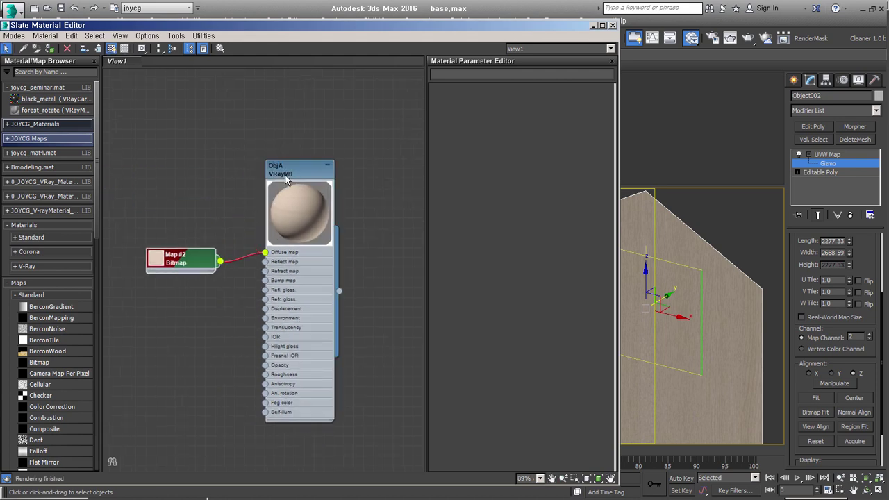
middle_drag(305, 262, 341, 279)
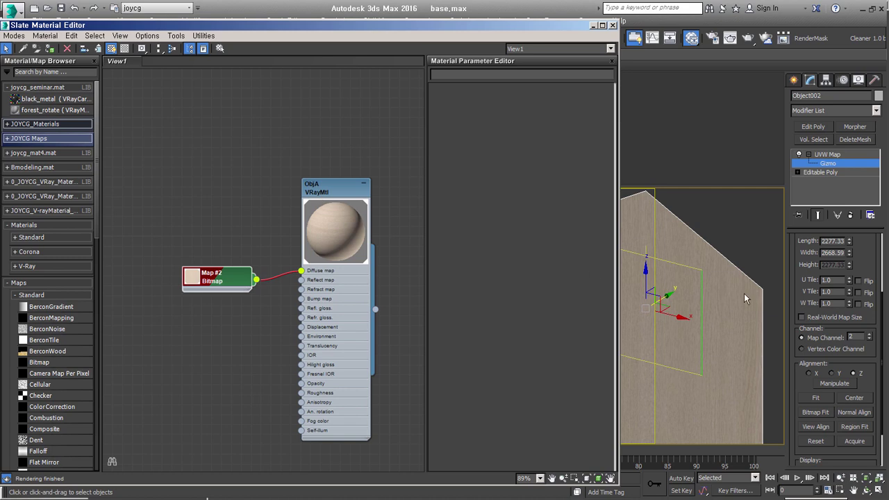
click(353, 163)
scroll(316, 281, down, 2)
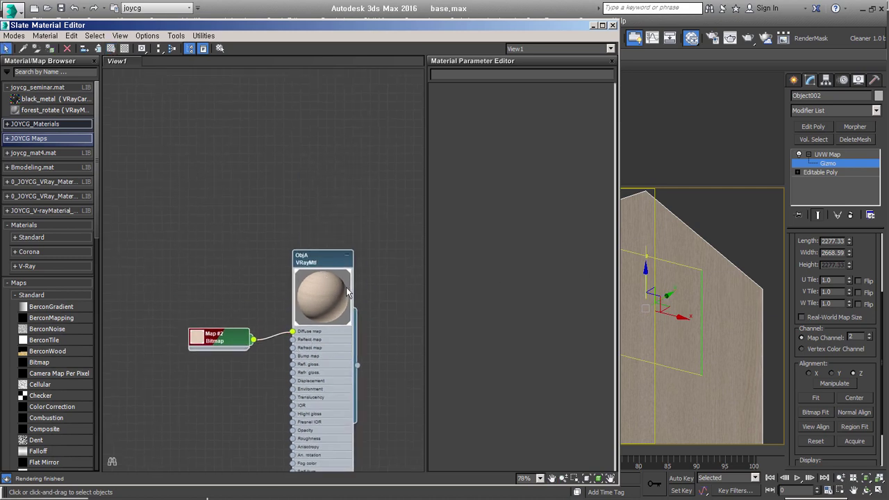
Step: Copy ObjA and its bitmap as Material #2 and Map #4, and reposition them
shift+drag(347, 256, 356, 103)
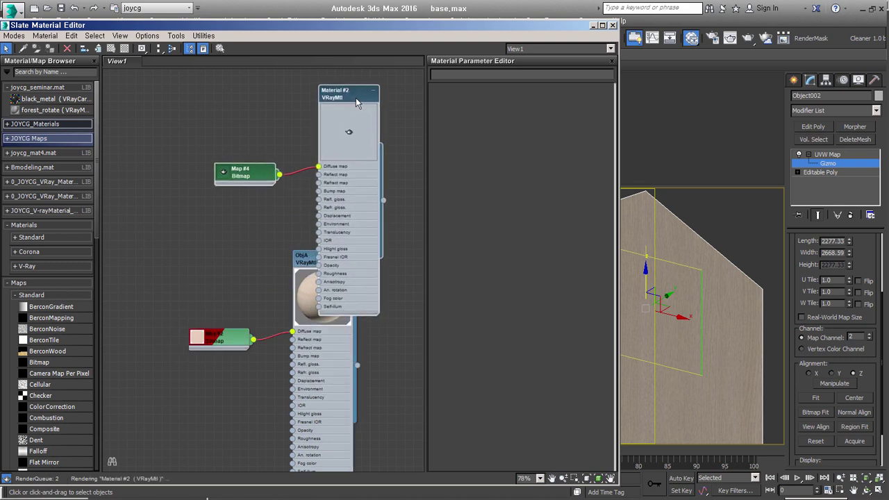
drag(244, 173, 191, 146)
middle_drag(208, 213, 234, 225)
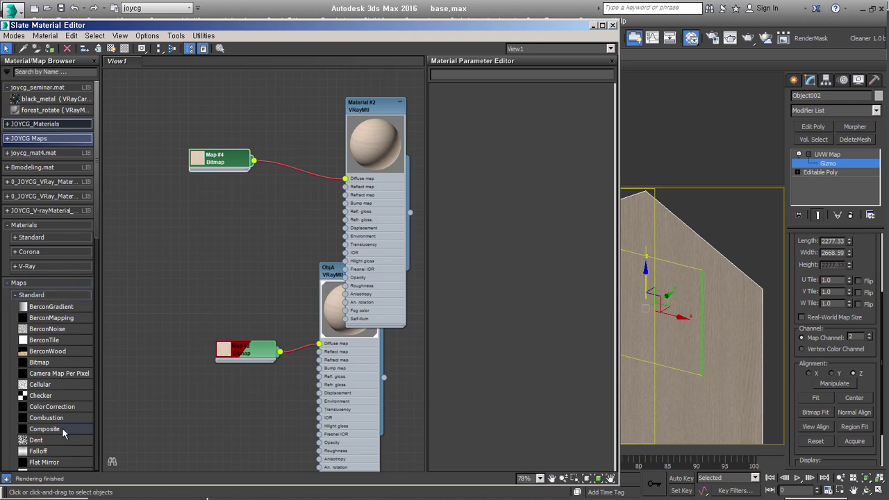
Step: Insert a Composite map on the Map #4 diffuse wire as Layer 1 and add Layer 2
drag(63, 433, 297, 172)
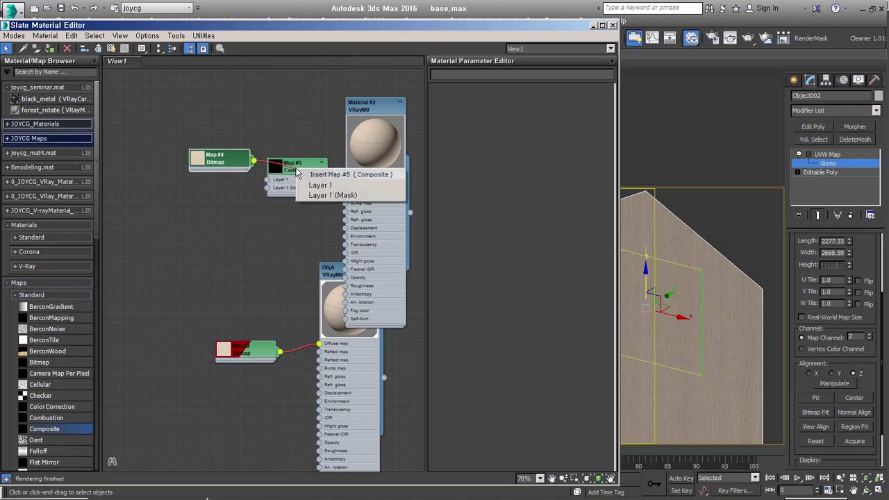
click(319, 185)
drag(229, 158, 213, 219)
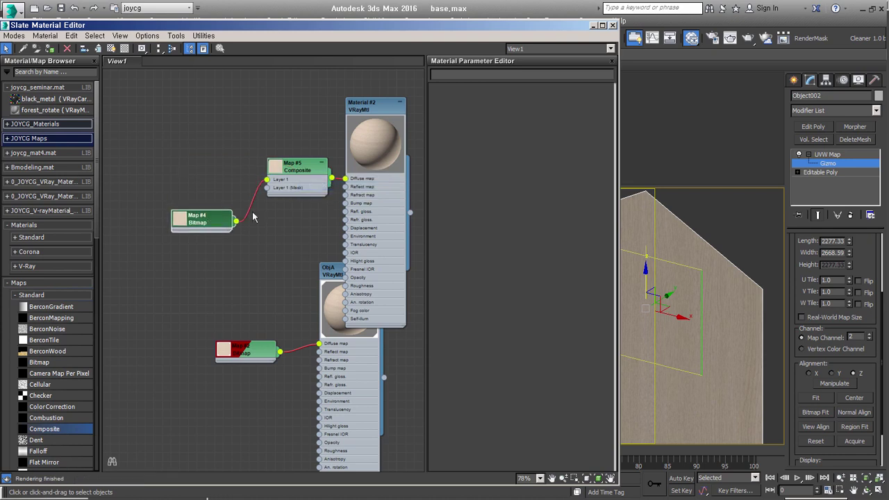
double_click(280, 170)
drag(275, 165, 289, 200)
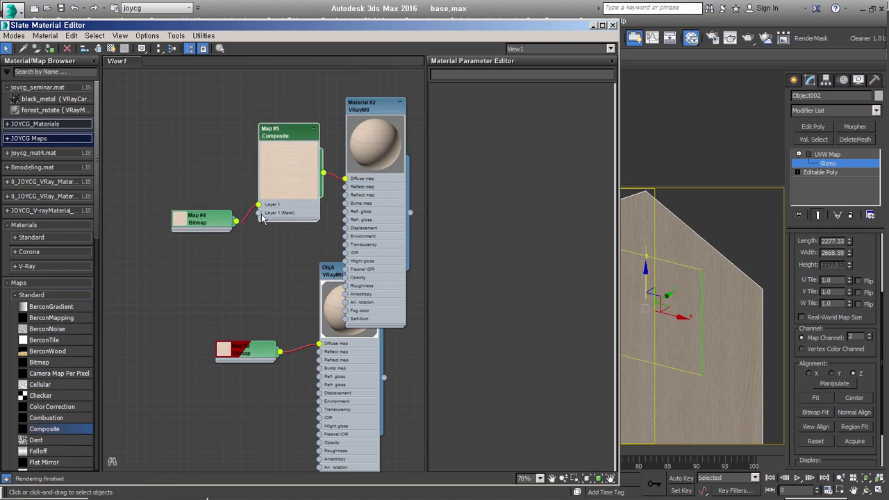
double_click(290, 134)
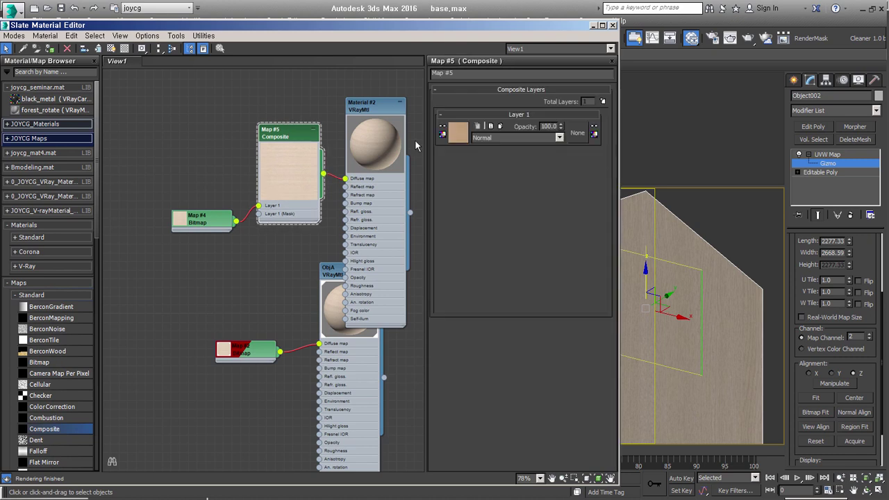
click(603, 102)
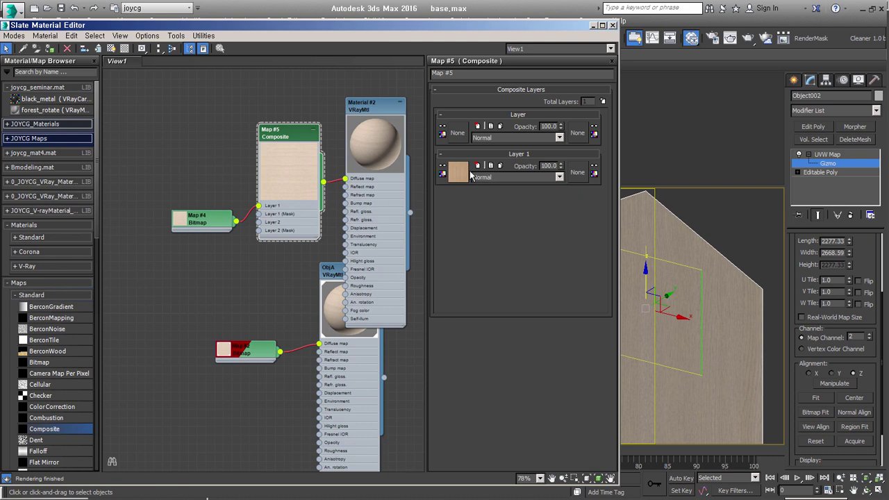
Step: Load joycgci.jpg as Bitmap Map #6 for Layer 2's mask and color-correct Layer 2
drag(229, 220, 228, 177)
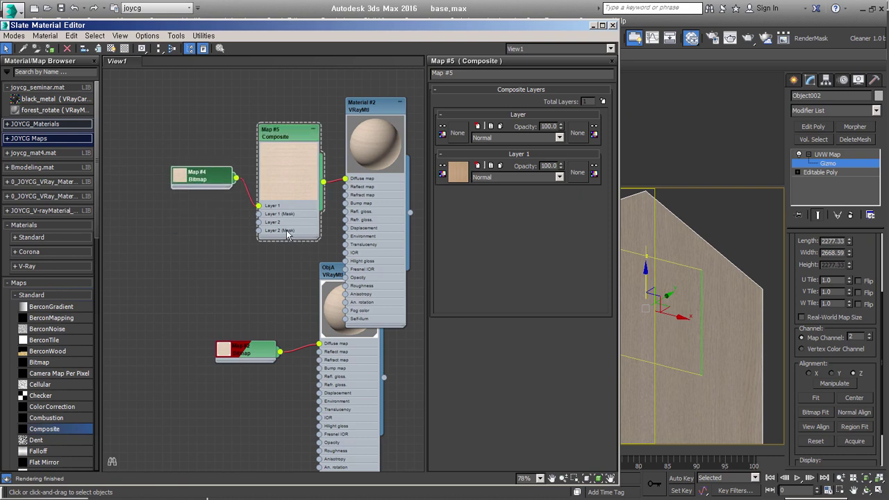
drag(42, 363, 203, 235)
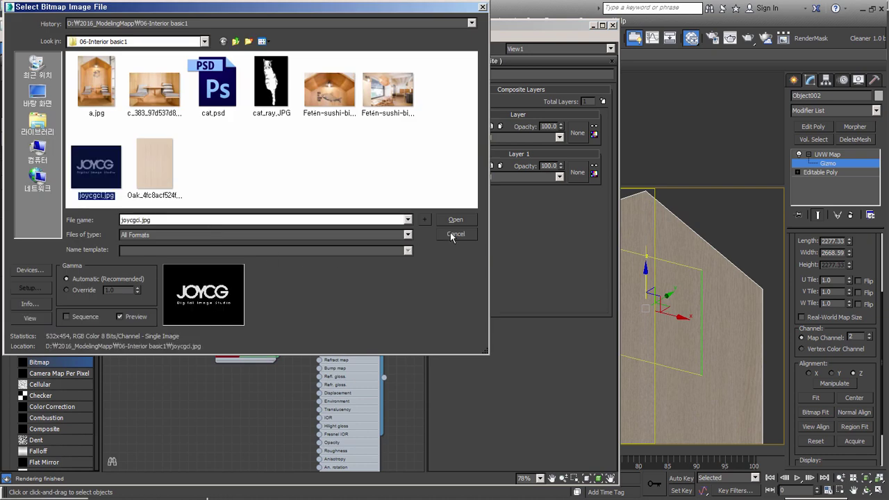
click(459, 221)
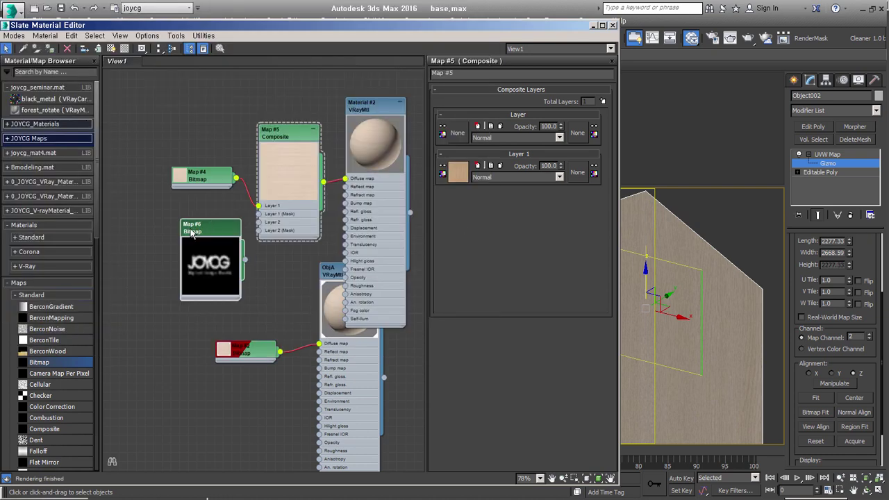
drag(220, 261, 258, 230)
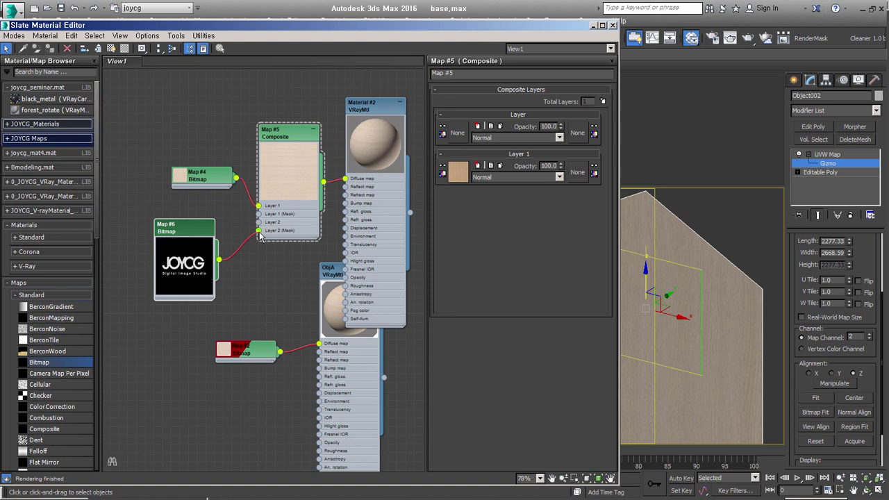
click(441, 134)
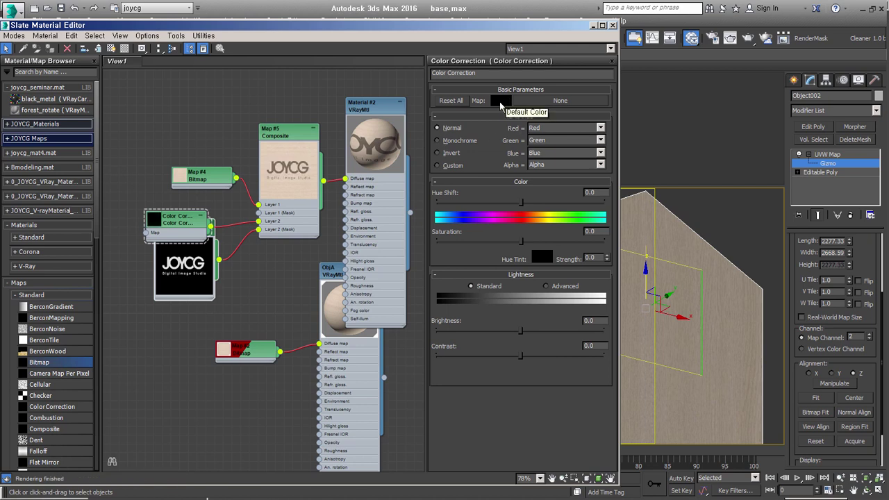
Step: Set the Composite map's Layer 2 blend mode to Darken
click(381, 112)
double_click(306, 134)
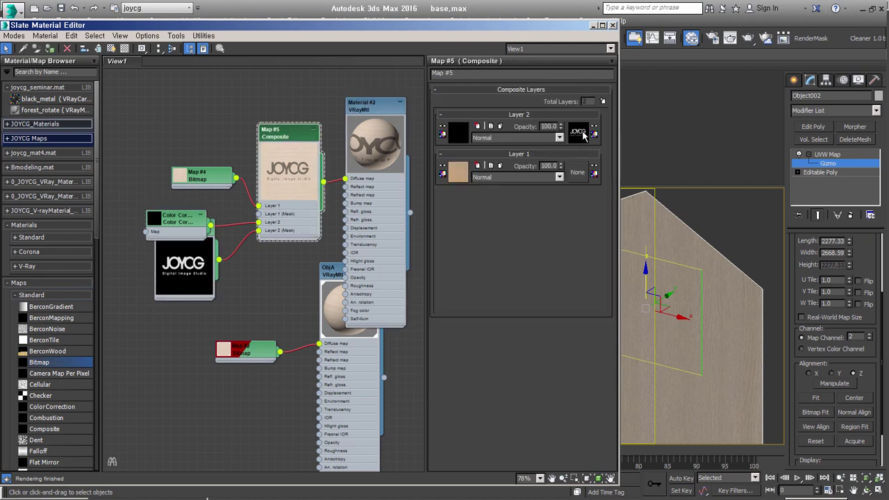
click(547, 138)
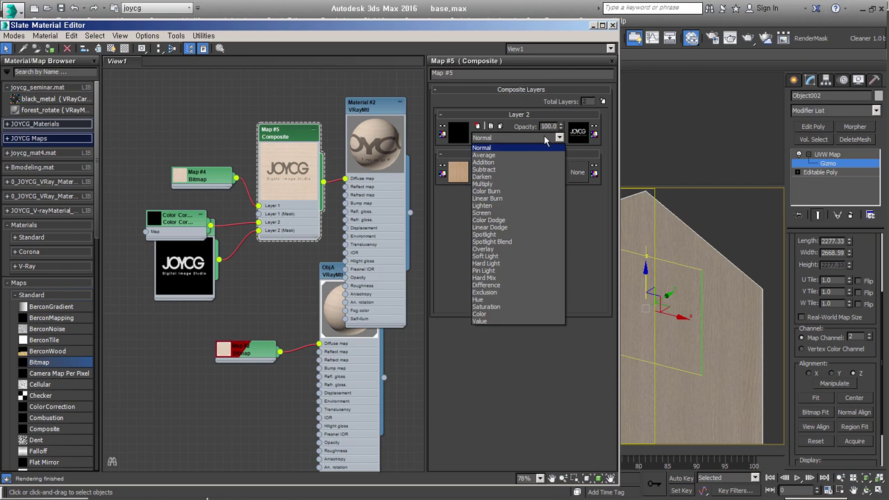
click(545, 144)
Step: Show Map #6's parameters and expand its Output rollout
scroll(545, 140, down, 1)
scroll(545, 140, down, 1)
scroll(545, 140, down, 1)
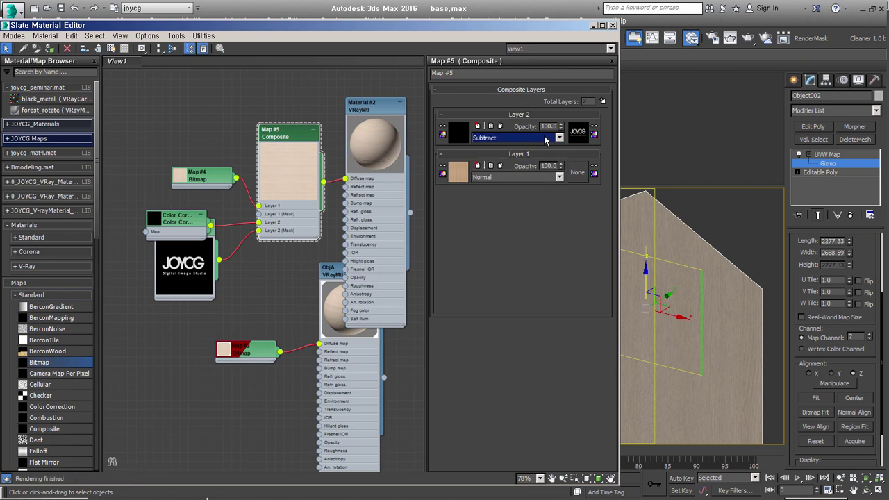
scroll(545, 140, down, 1)
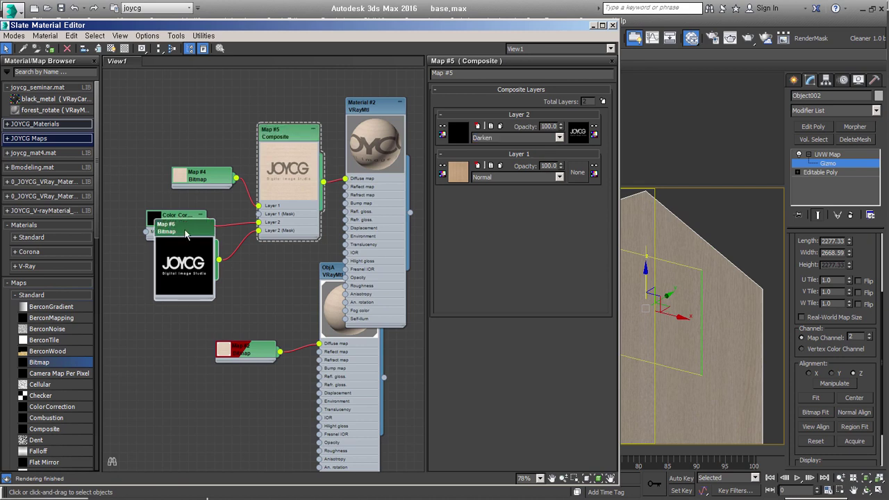
double_click(201, 280)
click(521, 390)
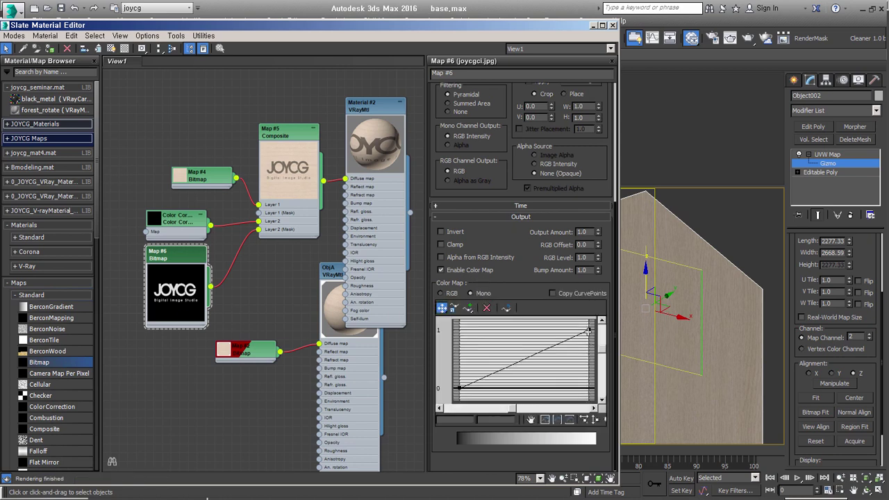
Step: Raise Map #6's output colour-map curve end point, then settle it at 1.206
drag(589, 330, 587, 236)
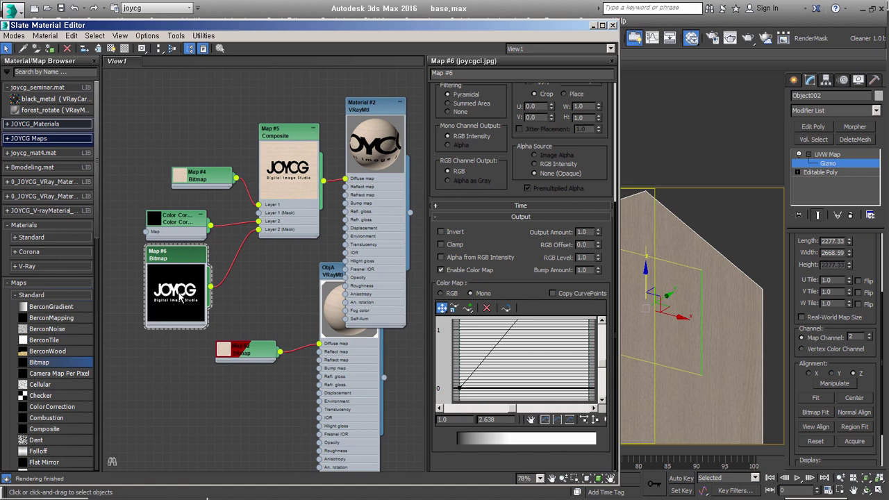
scroll(293, 172, up, 2)
scroll(295, 173, up, 3)
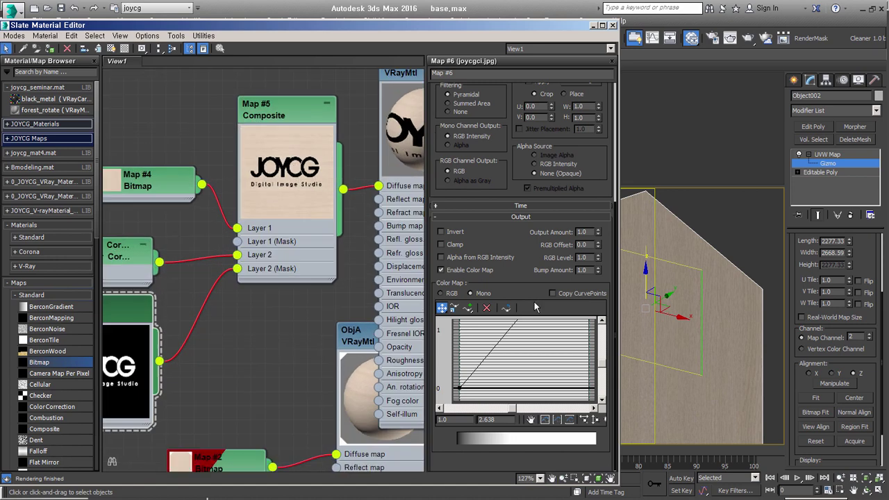
click(575, 420)
drag(582, 330, 582, 359)
scroll(355, 182, up, 2)
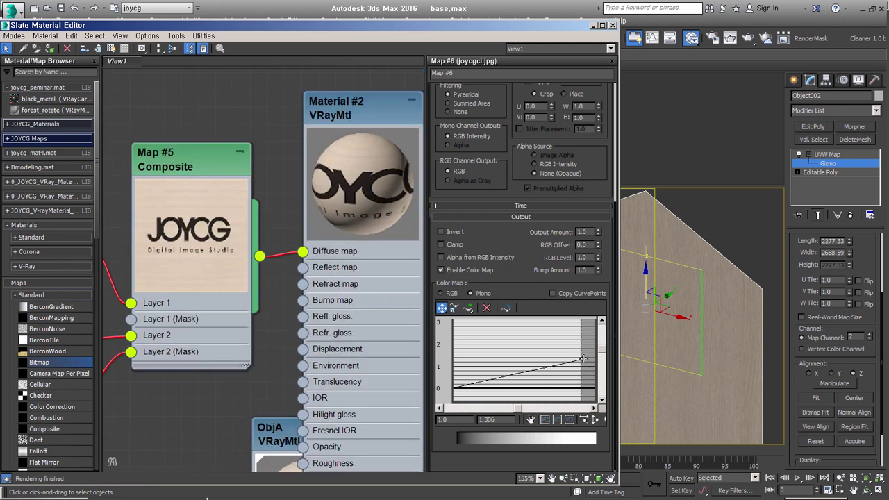
drag(582, 361, 581, 362)
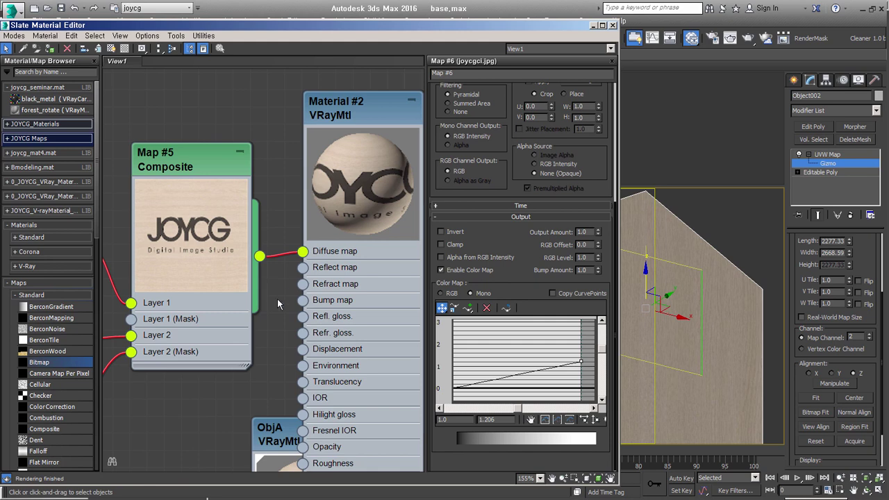
scroll(267, 305, down, 2)
scroll(313, 272, down, 1)
scroll(304, 289, down, 1)
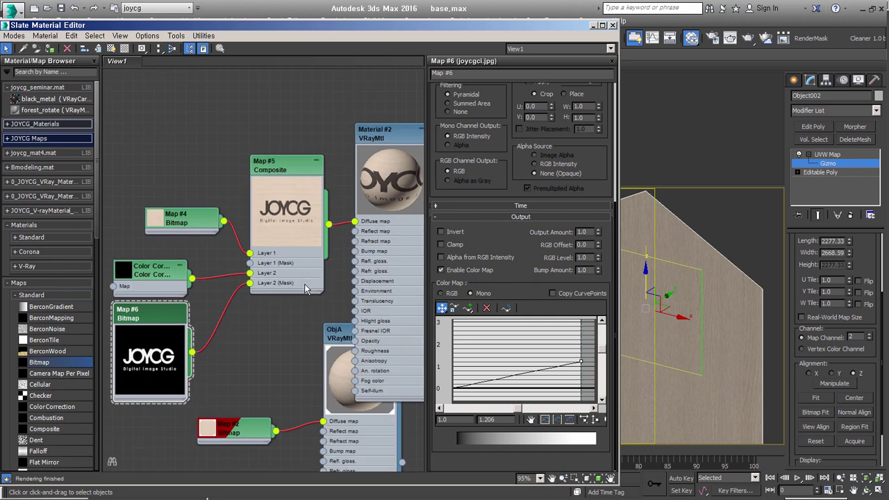
scroll(301, 320, down, 1)
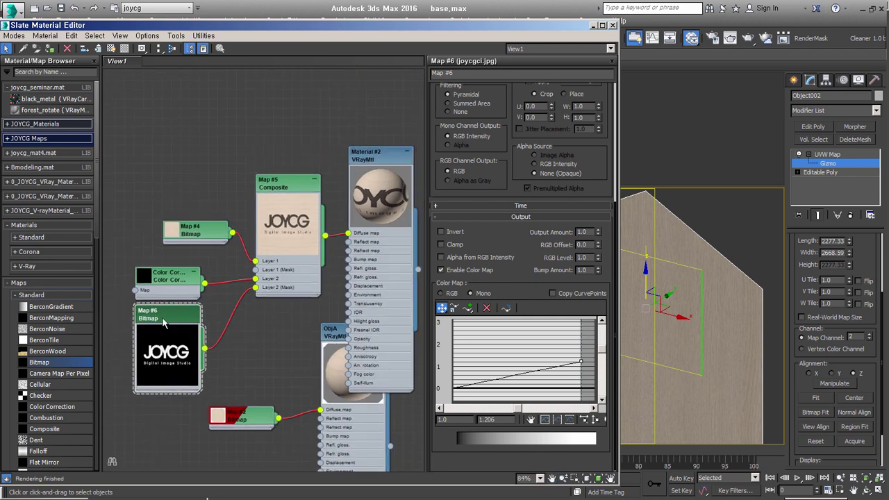
drag(519, 112, 518, 297)
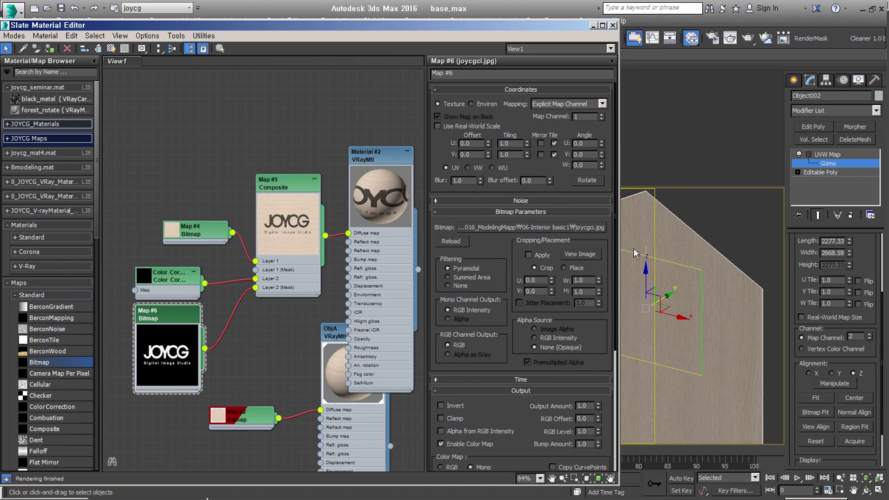
Step: Put the logo bitmap Map #6 on map channel 2 and exit the Gizmo sub-object
click(600, 116)
middle_drag(251, 92, 326, 149)
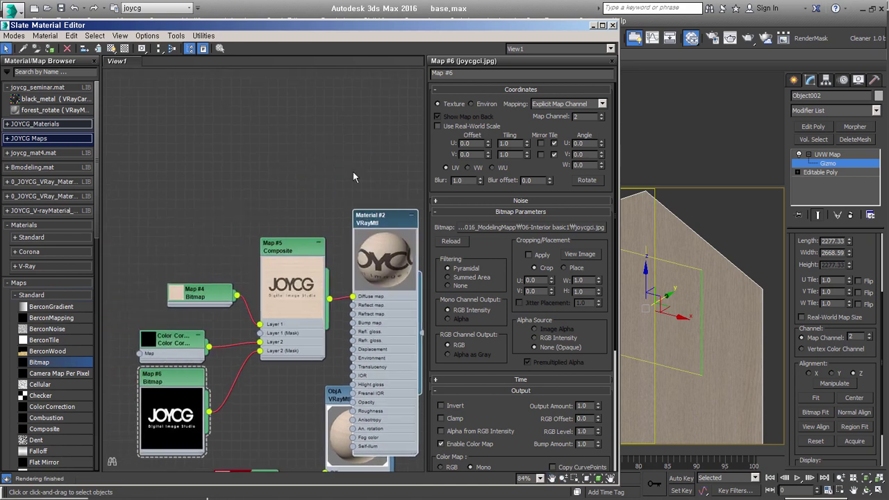
click(815, 165)
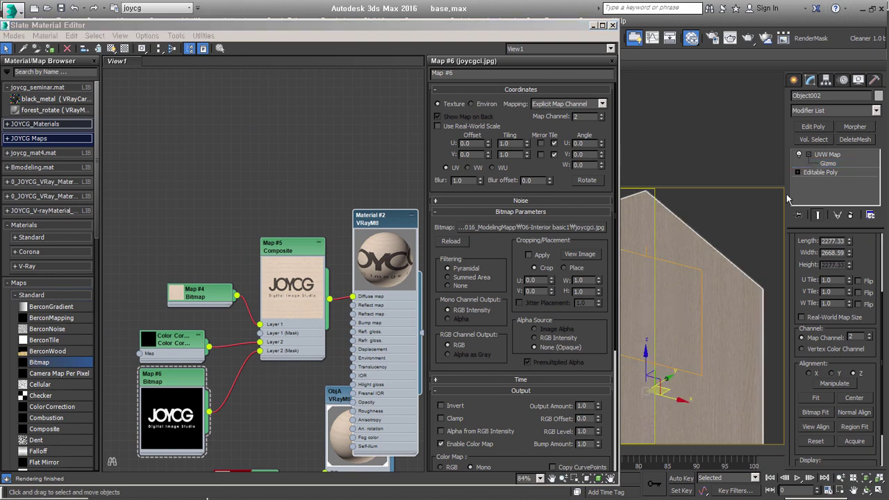
click(50, 49)
Step: Show the Composite wood-and-logo texture shaded on Object002 in the viewport
click(224, 293)
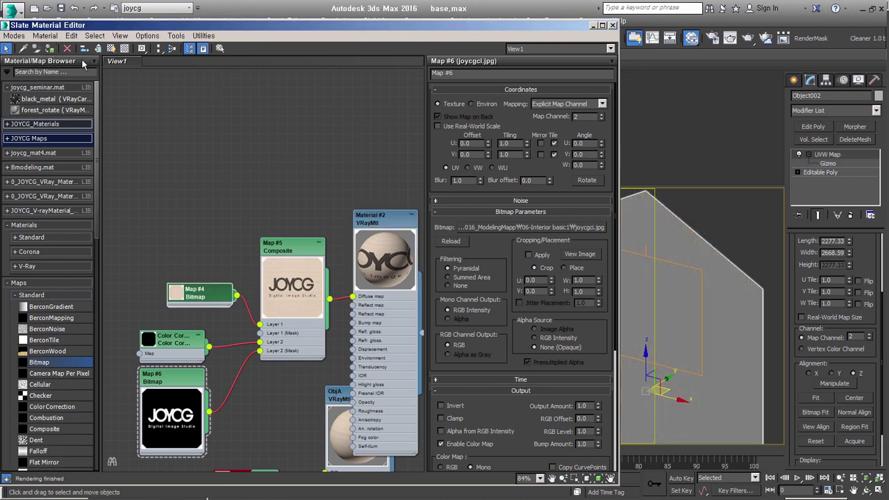
click(111, 49)
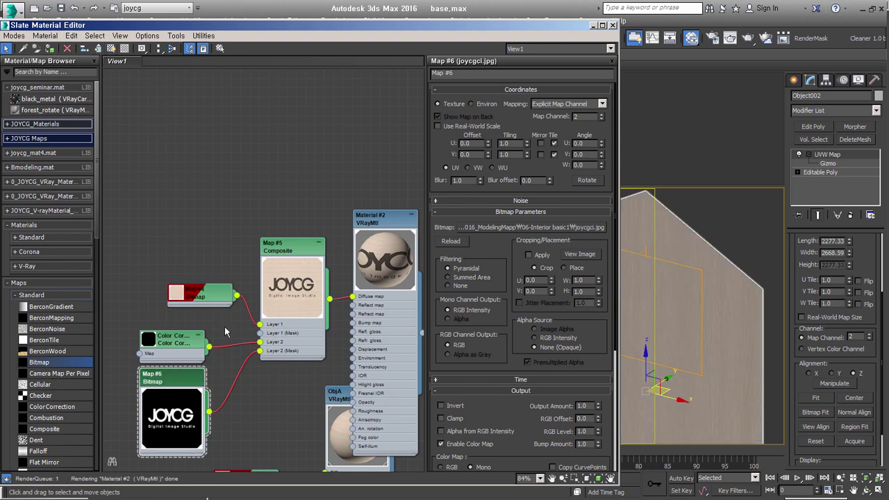
click(111, 49)
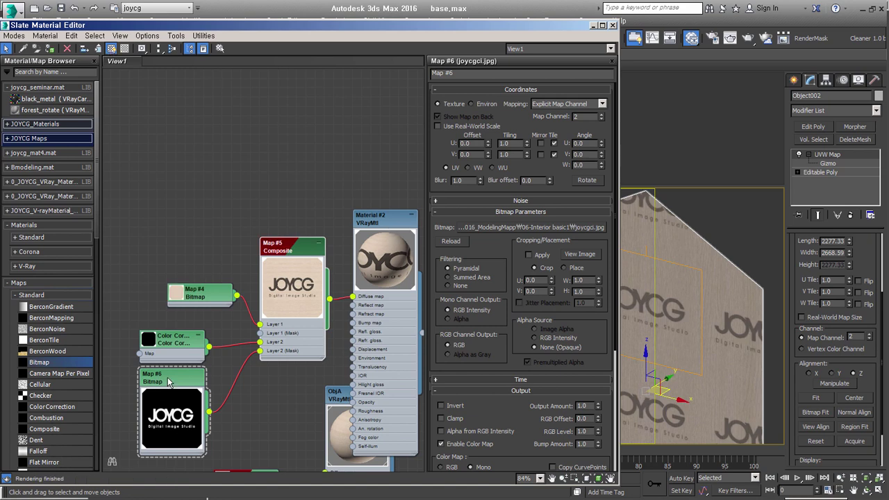
drag(162, 392, 198, 400)
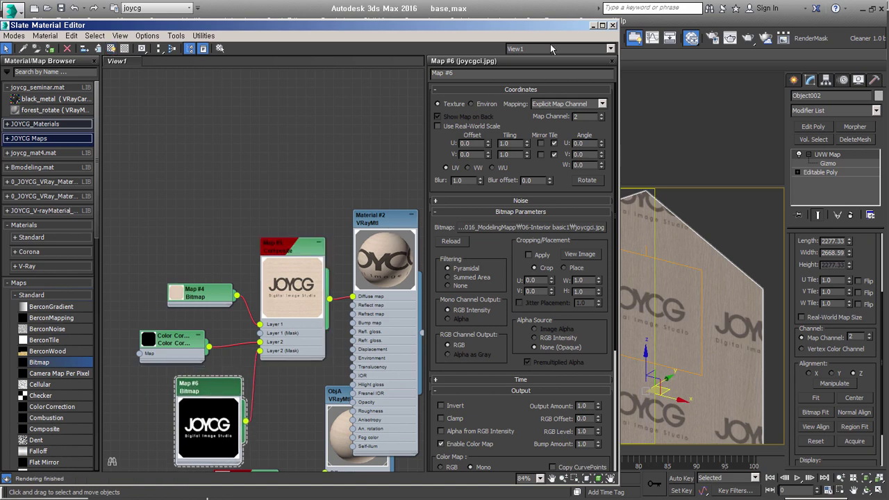
drag(521, 28, 474, 21)
drag(154, 392, 136, 392)
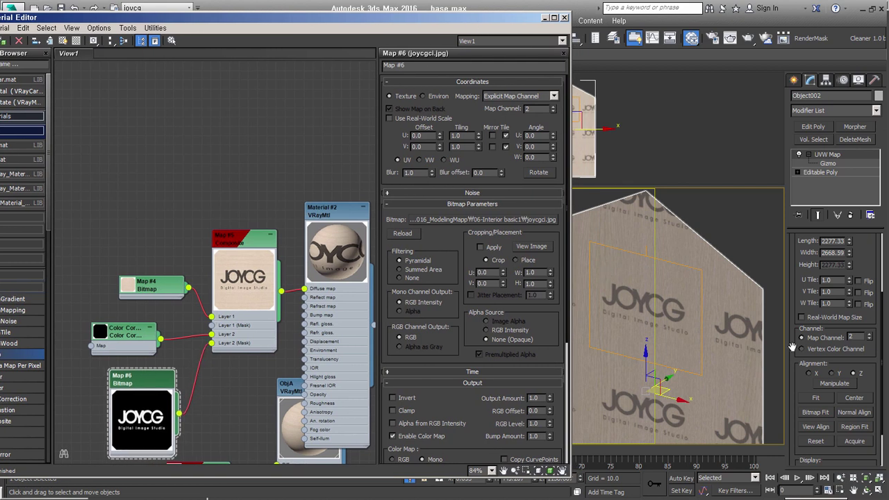
Step: Turn off bitmap tiling for a single JOYCG logo, then close the Slate Material Editor
click(506, 147)
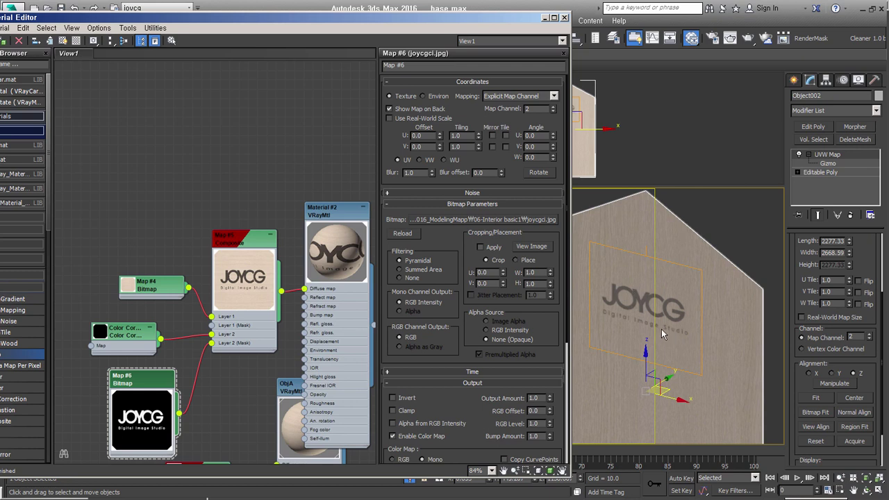
middle_drag(278, 351, 247, 256)
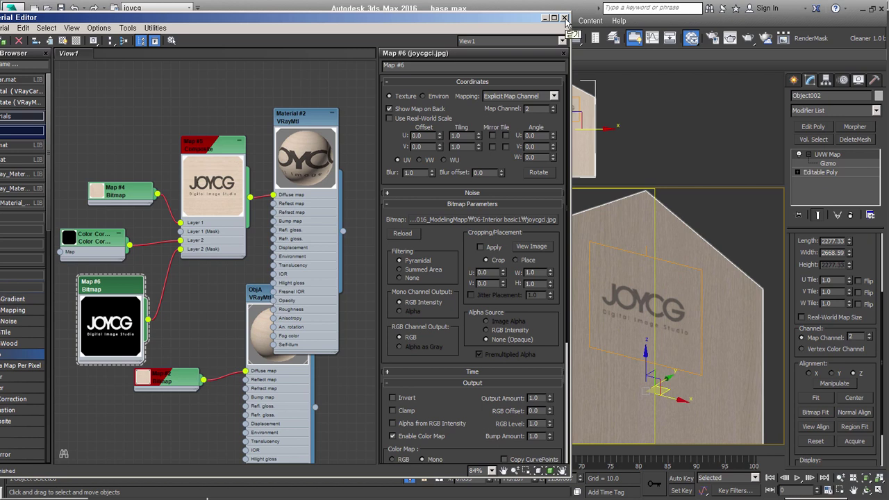
click(564, 18)
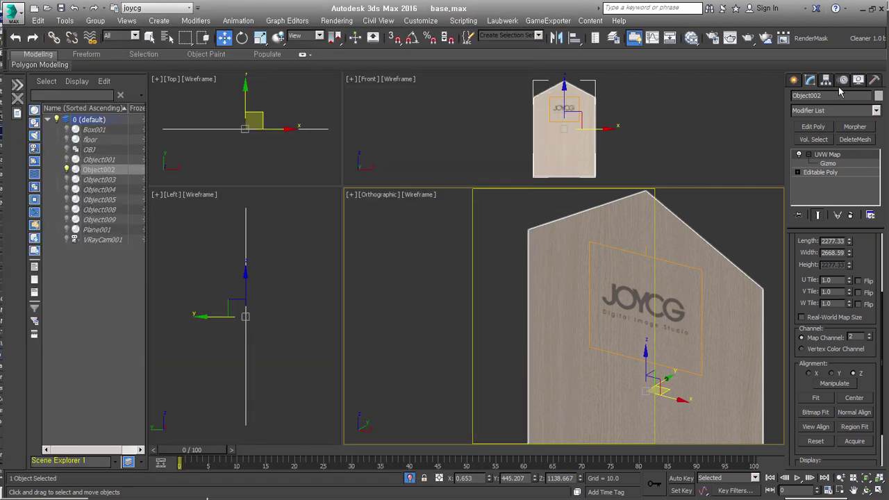
Step: Turn off Isolate Selection so the full booth scene shows again
click(794, 80)
click(412, 479)
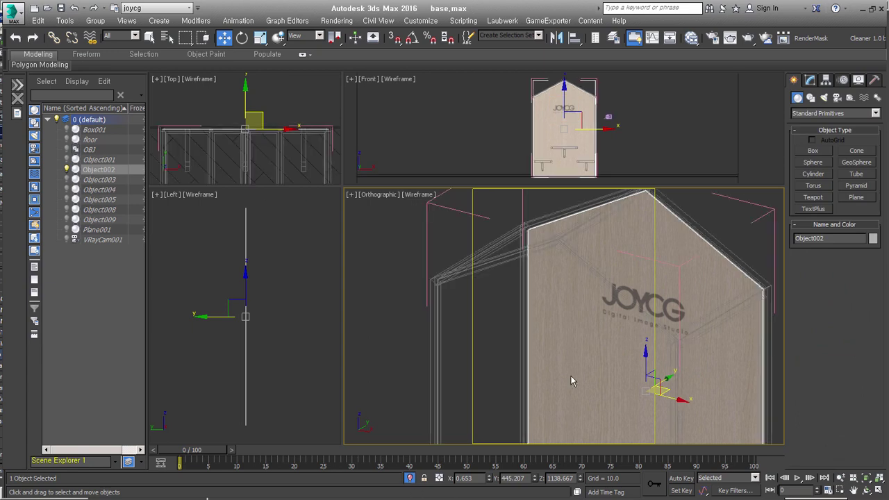
mouse_move(604, 320)
alt+middle_down()
mouse_move(667, 318)
mouse_move(697, 292)
alt+middle_up()
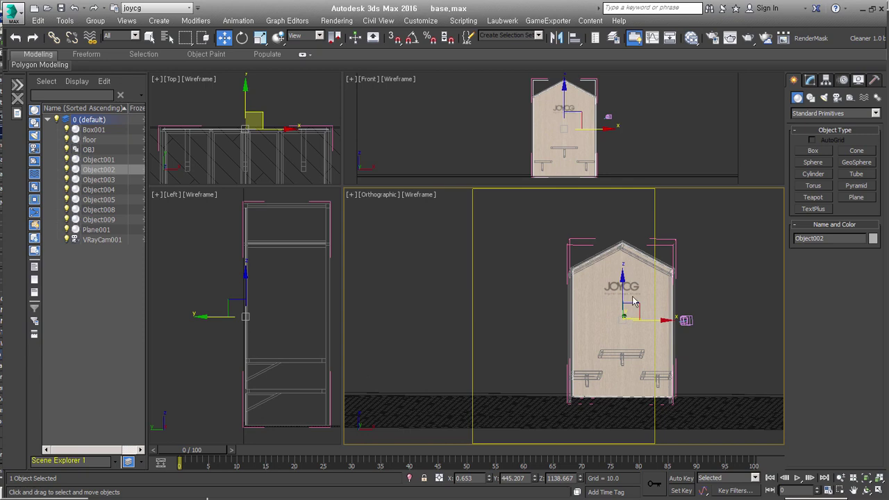
alt+middle_drag(640, 306, 689, 298)
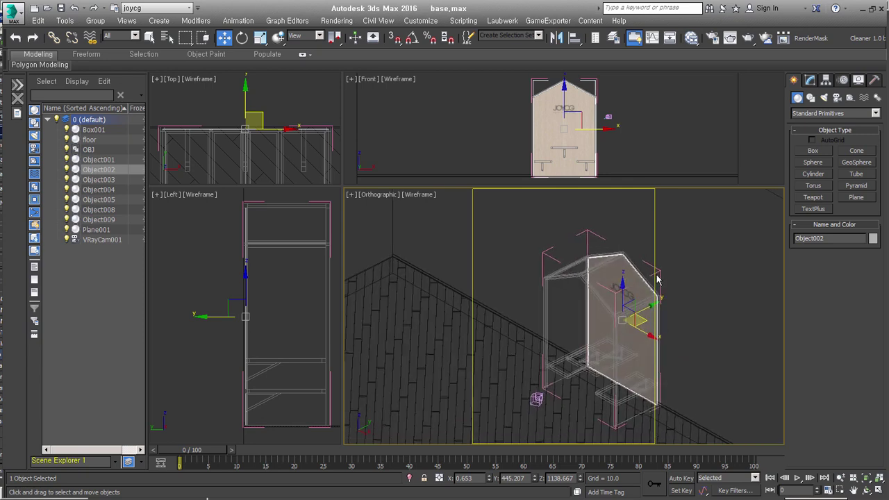
Step: Hide the logo front panel Object002 and frame the view on seat panels Box001
key(Delete)
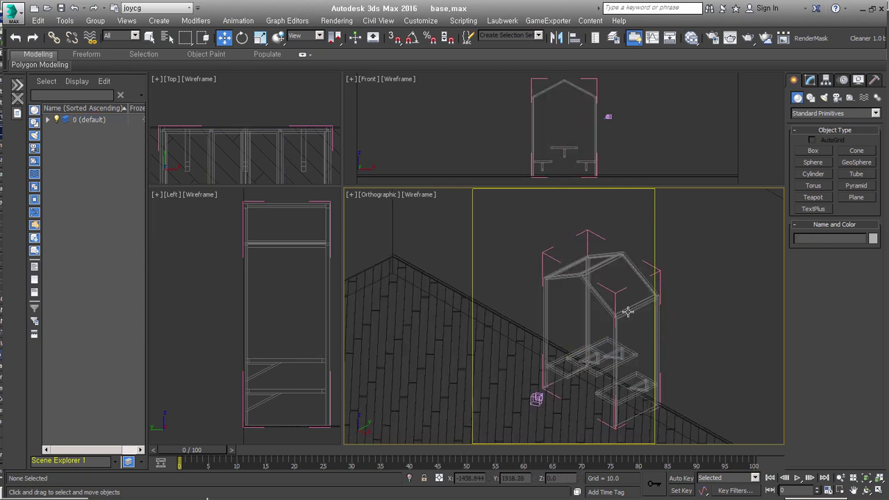
click(628, 311)
alt+middle_drag(655, 322, 666, 325)
click(569, 327)
key(z)
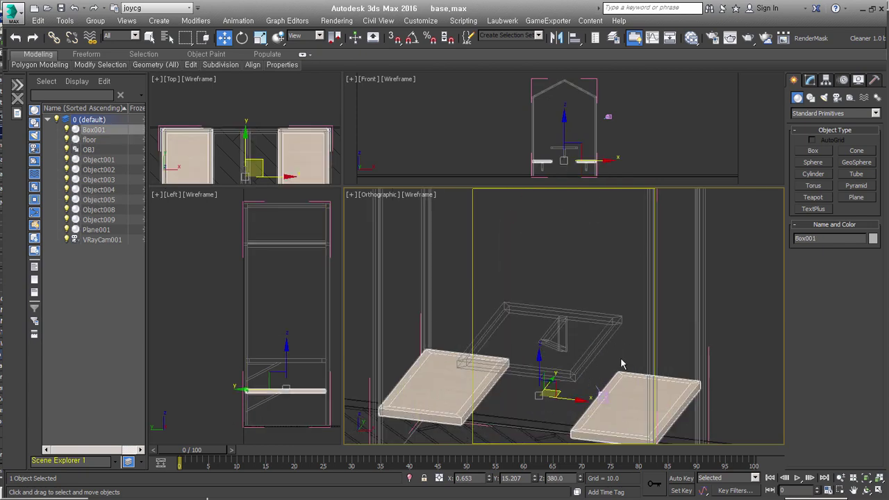
middle_drag(622, 376, 635, 324)
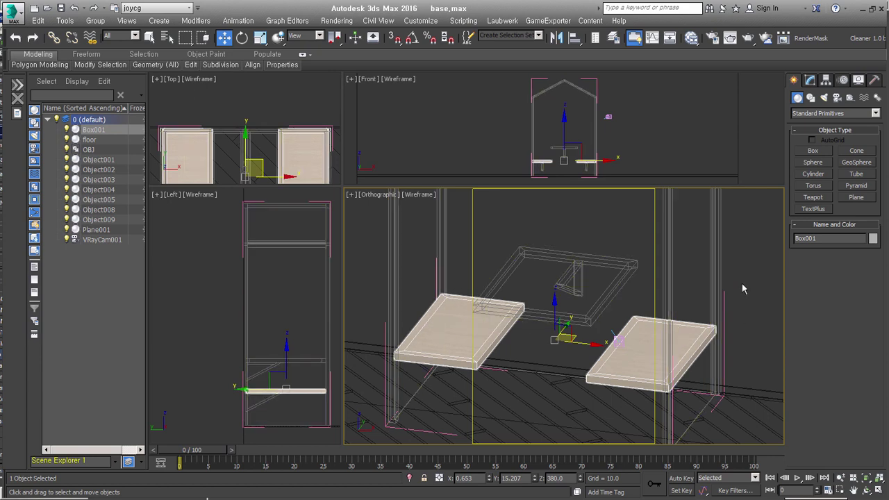
scroll(678, 322, down, 5)
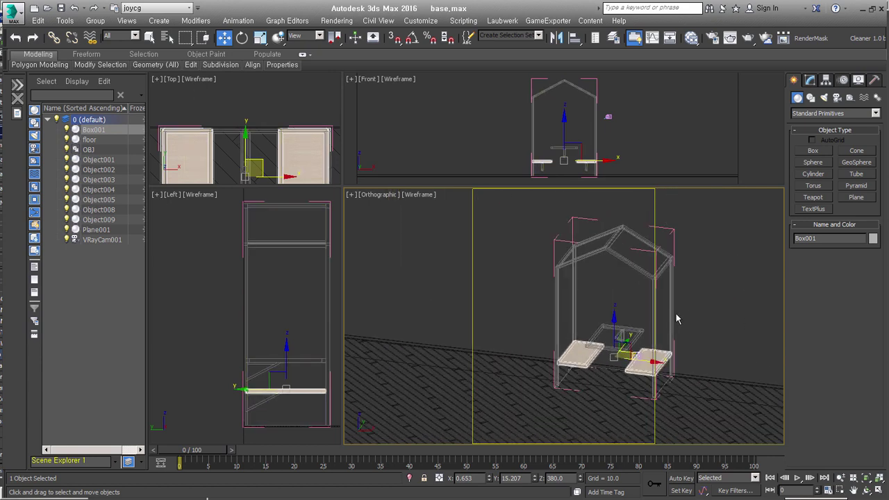
Step: Add the frame, left side panel and back panel to the seat selection
ctrl+click(574, 292)
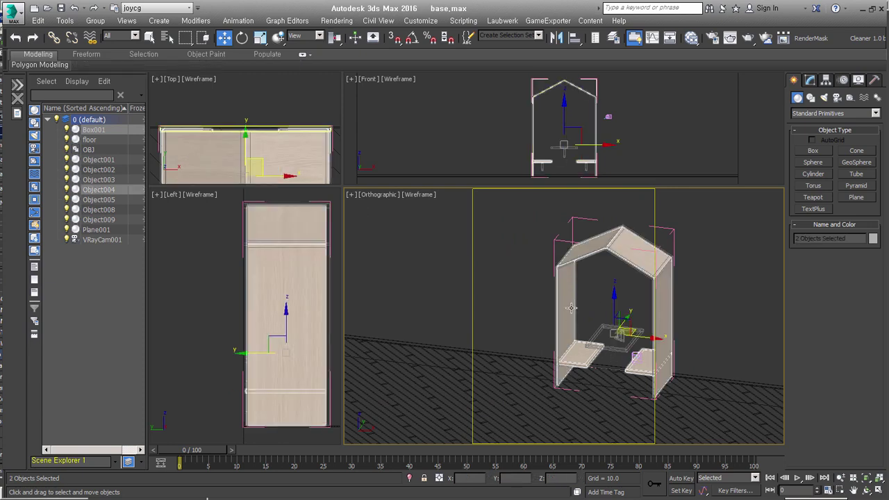
scroll(574, 320, up, 2)
scroll(574, 343, up, 2)
ctrl+click(575, 345)
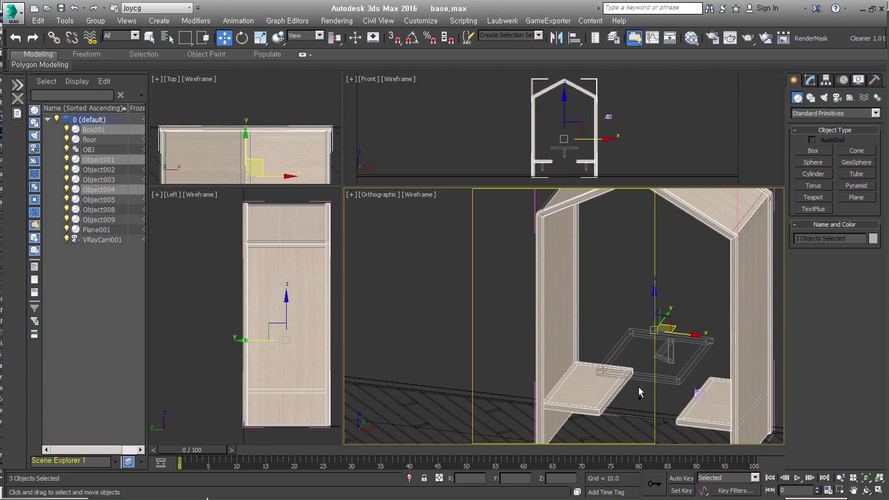
scroll(619, 310, down, 2)
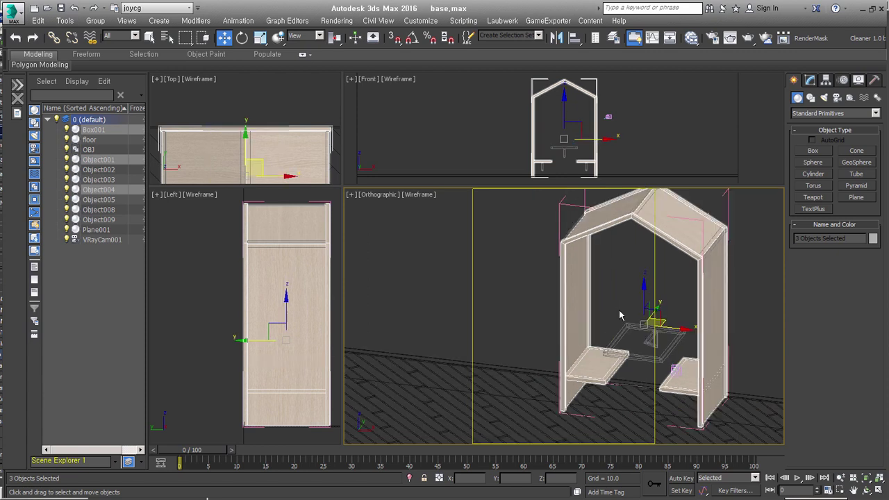
key(F3)
ctrl+click(642, 291)
mouse_move(649, 286)
mouse_down()
mouse_move(644, 276)
mouse_move(642, 313)
mouse_move(525, 301)
mouse_up()
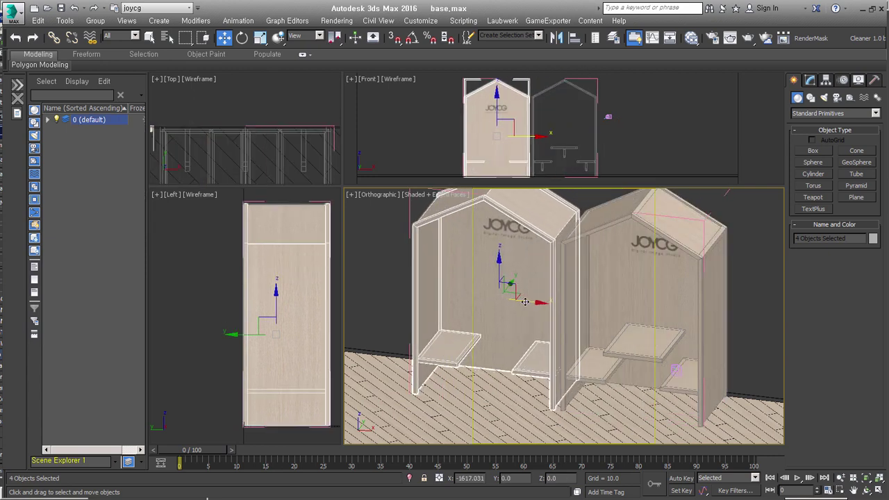
right_click(525, 302)
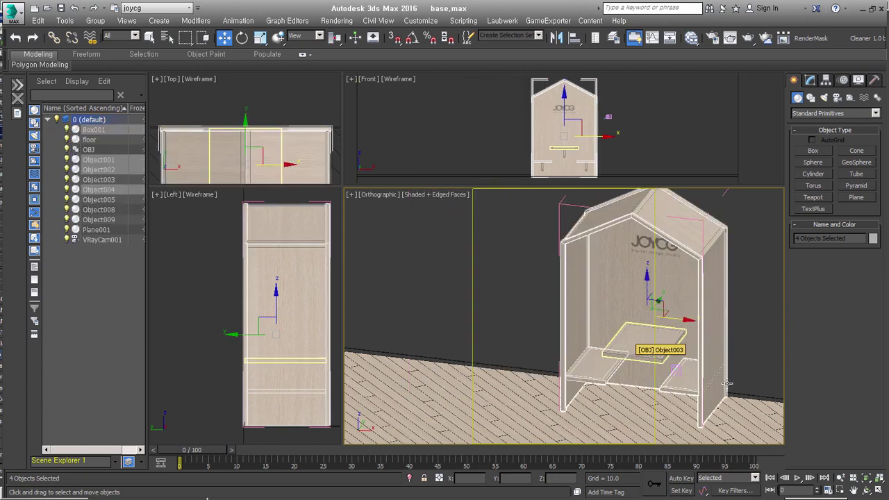
Step: Zoom to the base of a leg and set snaps to Midpoint
alt+middle_drag(720, 325, 606, 272)
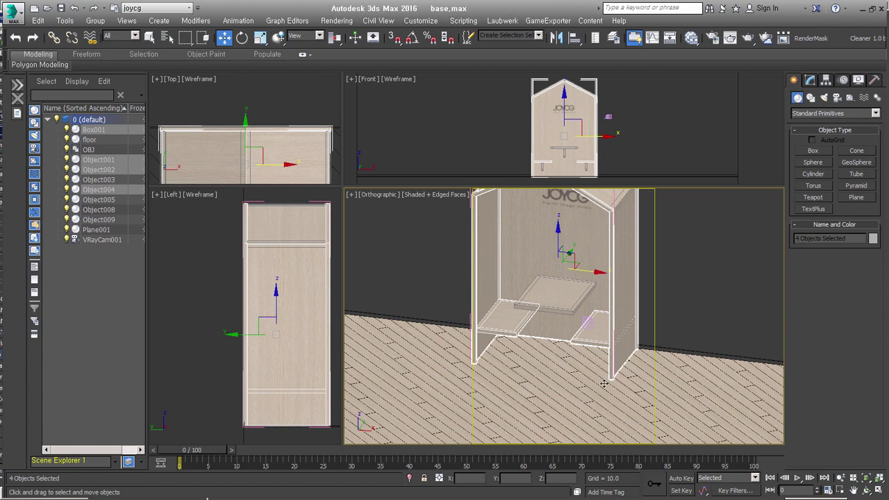
scroll(604, 379, up, 5)
scroll(611, 375, up, 5)
scroll(649, 357, up, 2)
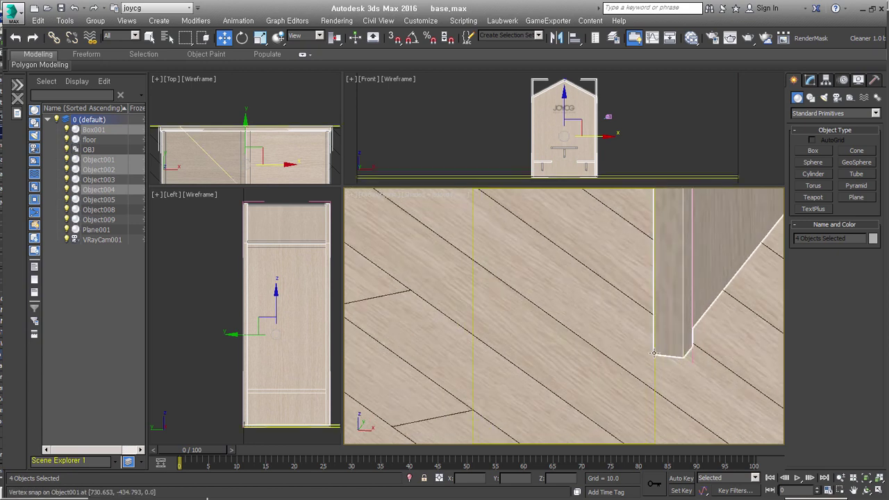
shift+right_click(656, 355)
click(667, 316)
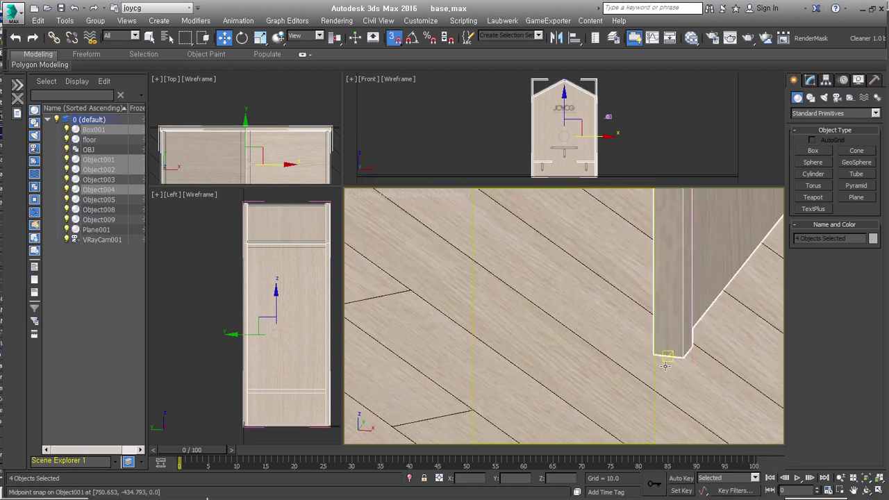
key(F3)
drag(652, 355, 655, 352)
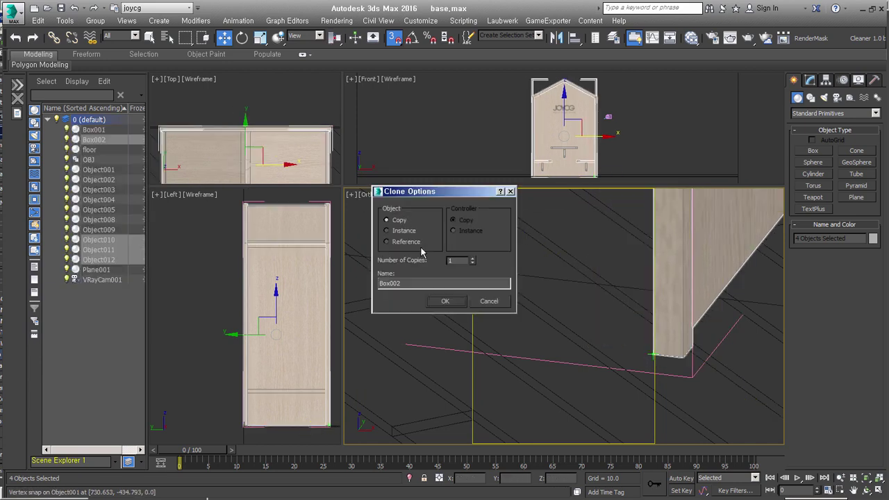
click(445, 301)
key(alt+q)
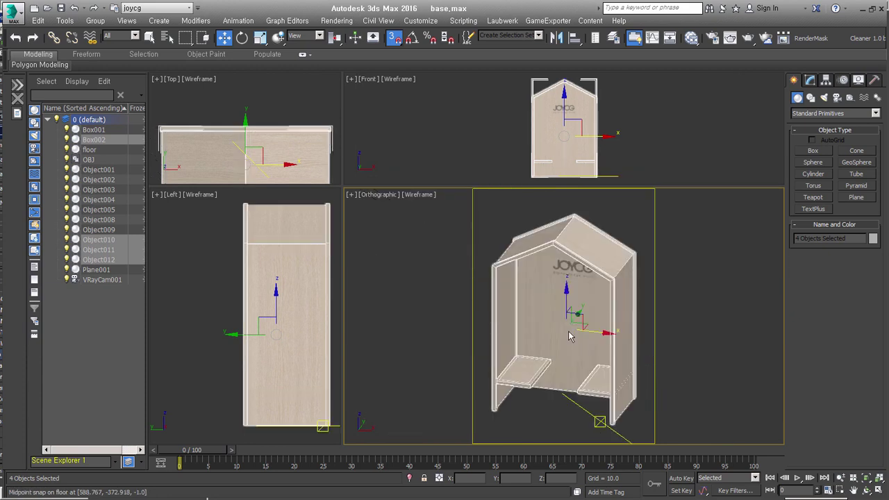
alt+middle_drag(638, 366, 665, 353)
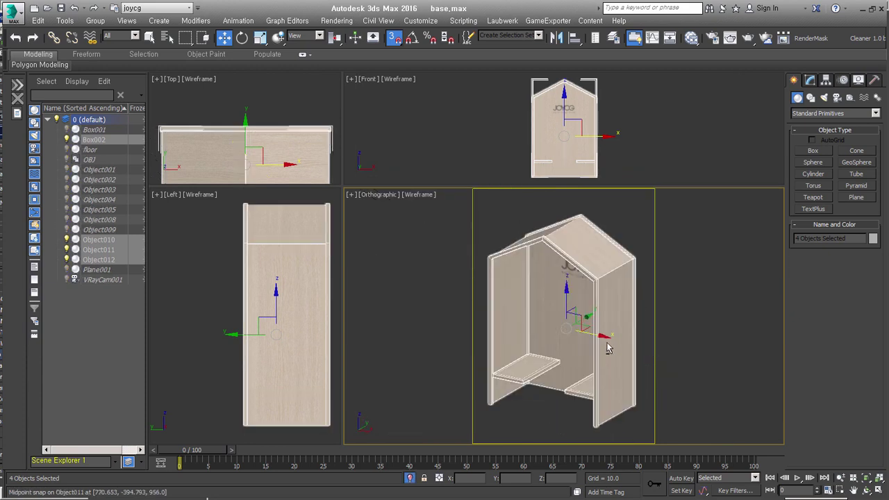
middle_drag(621, 290, 633, 286)
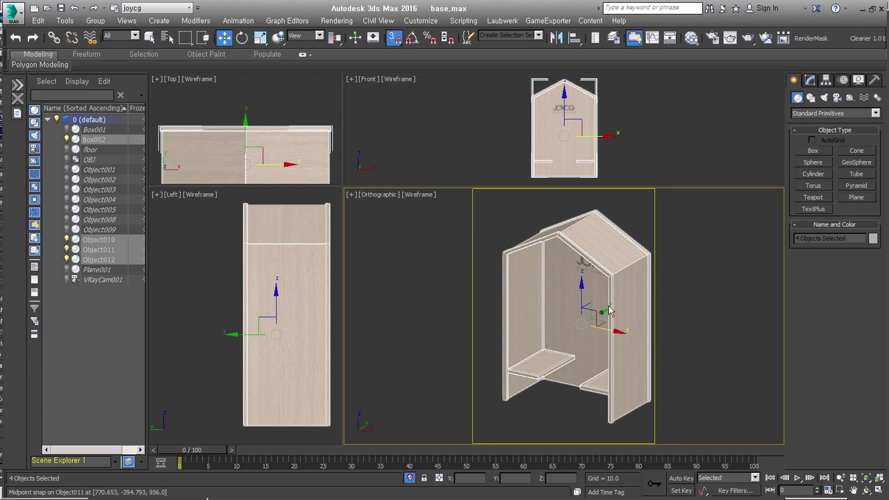
click(811, 81)
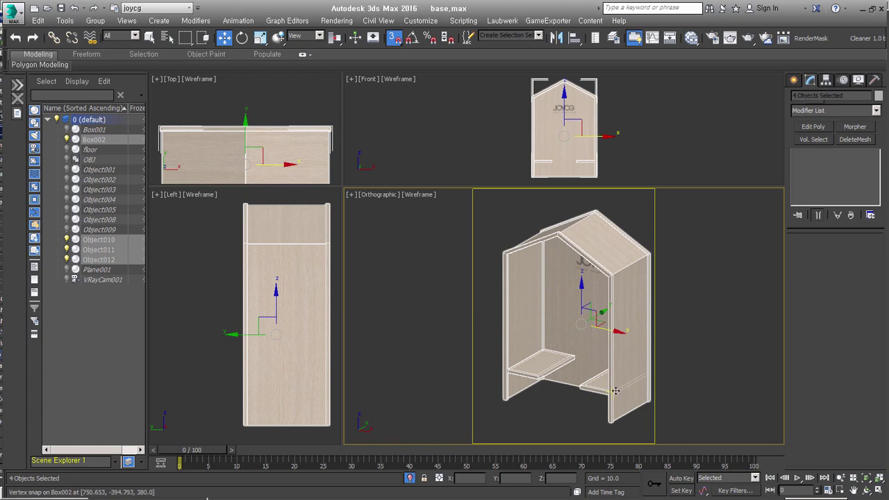
Step: Add a Slice modifier set to Remove Top, lowering the plane to keep only the seats
click(794, 81)
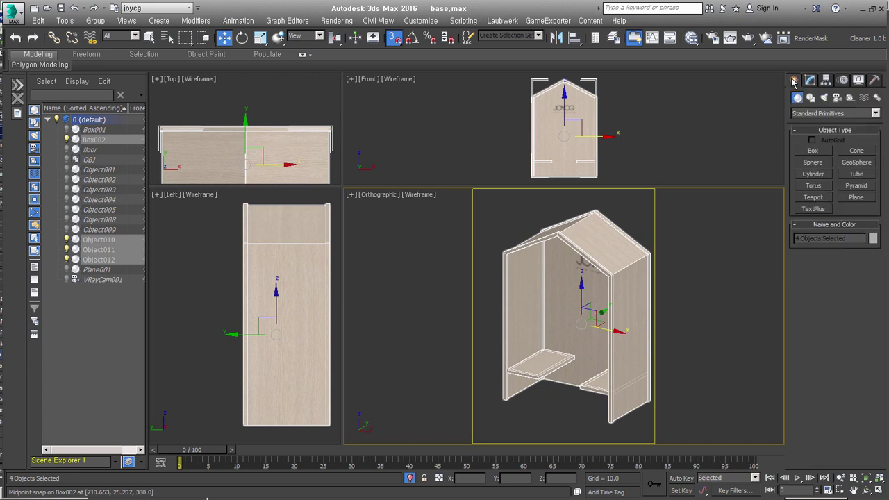
click(810, 82)
click(827, 111)
key(s)
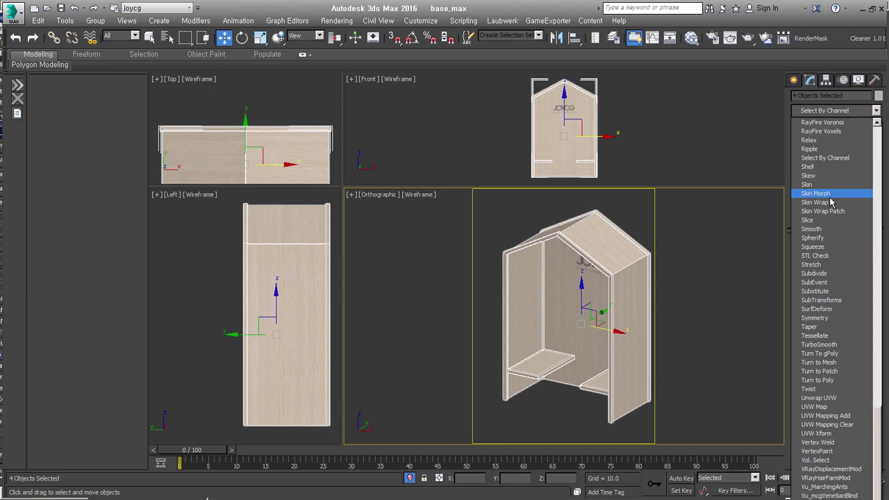
click(830, 220)
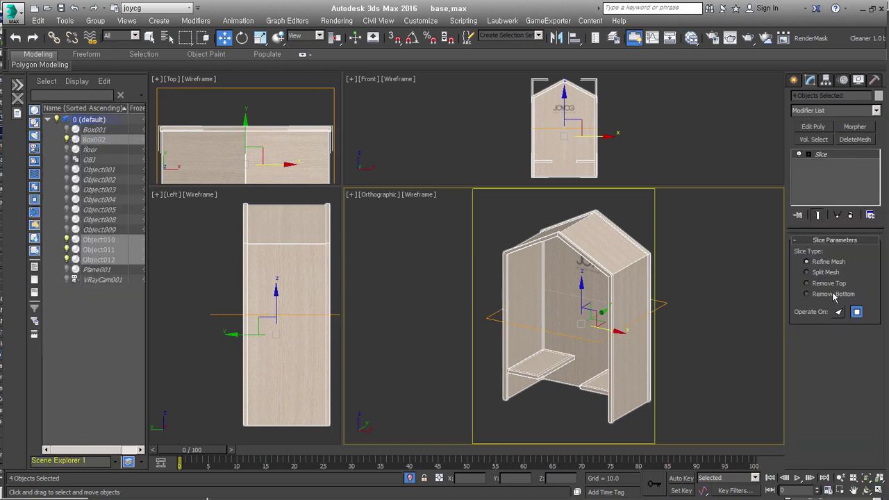
click(807, 283)
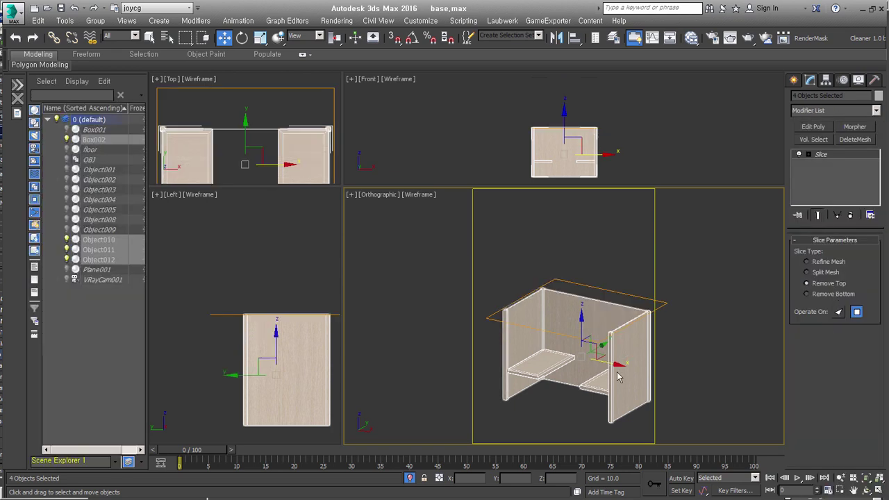
click(842, 160)
drag(576, 281, 576, 297)
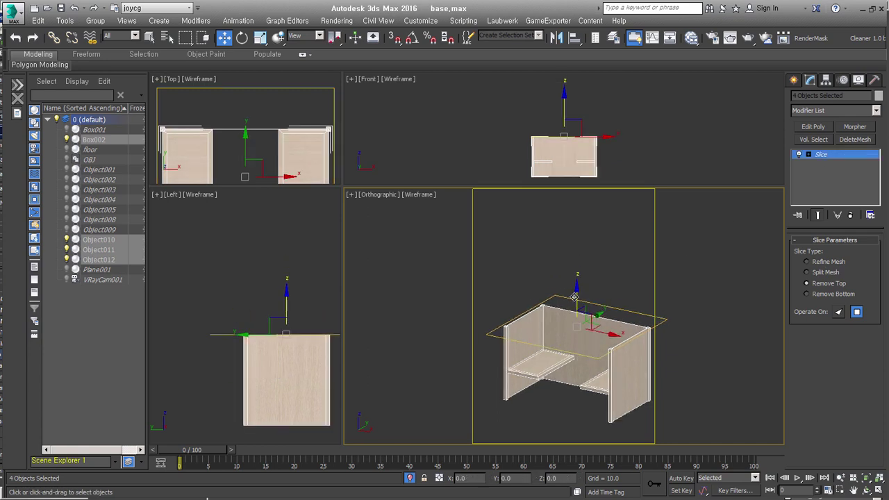
mouse_move(576, 296)
alt+middle_down()
mouse_move(655, 337)
mouse_move(624, 345)
mouse_move(648, 312)
alt+middle_up()
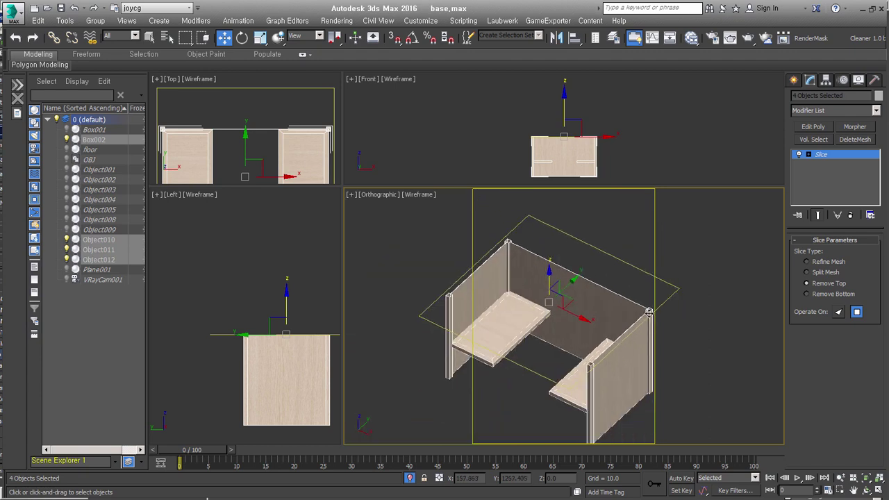
scroll(649, 313, up, 2)
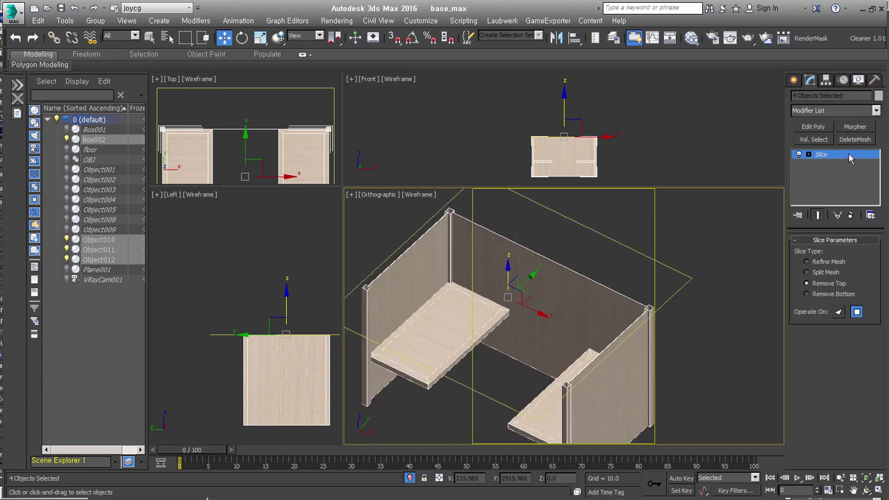
key(Delete)
Step: Add a Cap Holes modifier to close the cut openings
click(834, 111)
key(c)
scroll(836, 300, down, 5)
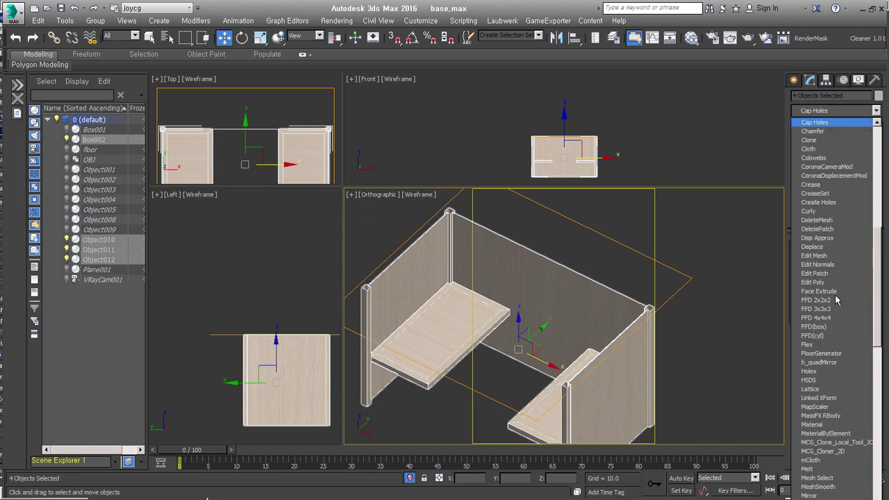
click(824, 125)
scroll(575, 395, up, 4)
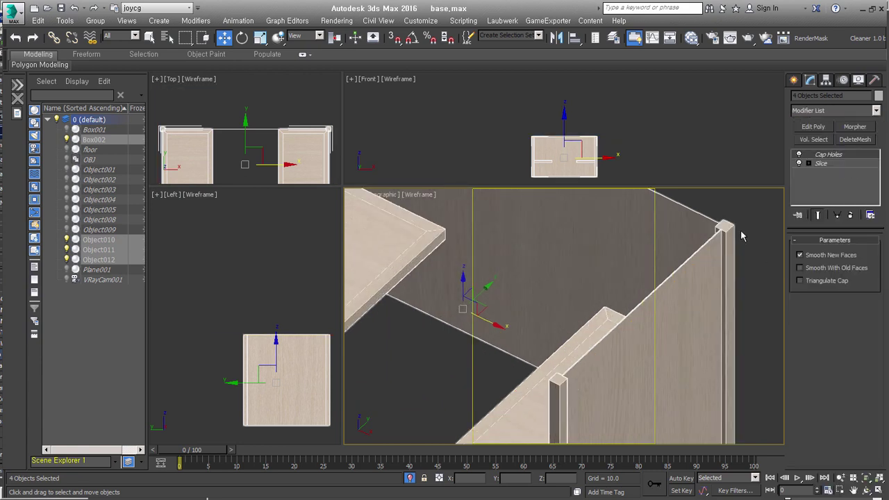
scroll(625, 326, down, 3)
Step: Select only the seat boards object Box002
scroll(618, 335, down, 2)
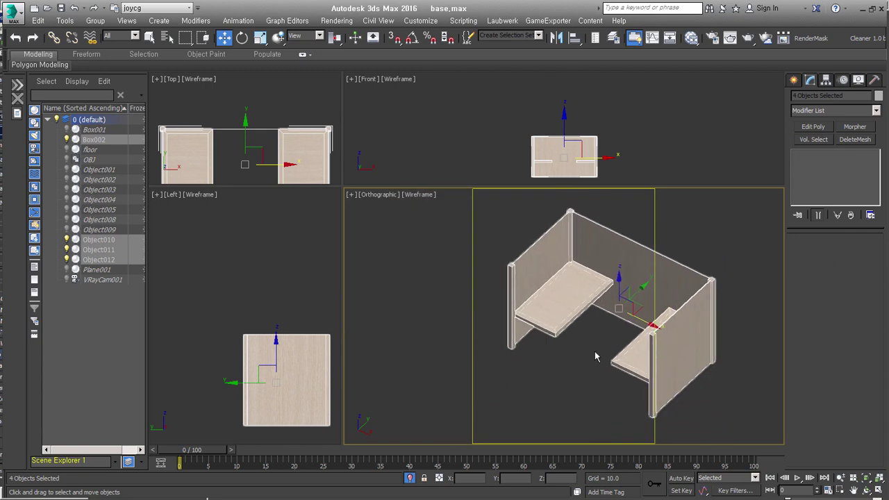
click(618, 335)
click(568, 314)
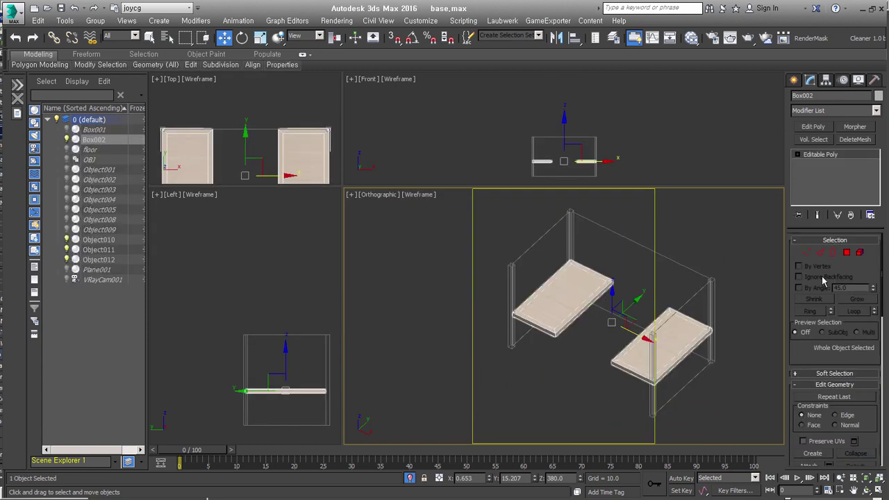
drag(861, 417, 856, 338)
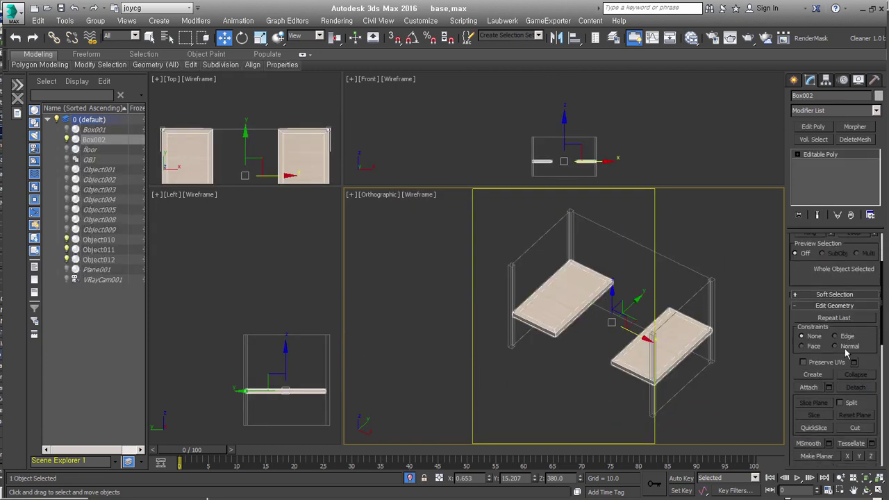
Step: Attach both side panels and the back panel, then rename the object 'delete'
click(816, 382)
click(700, 281)
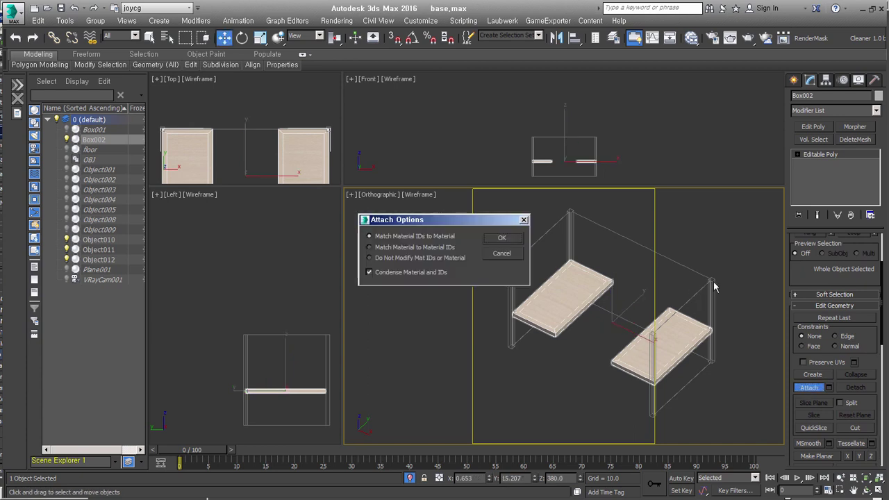
click(501, 238)
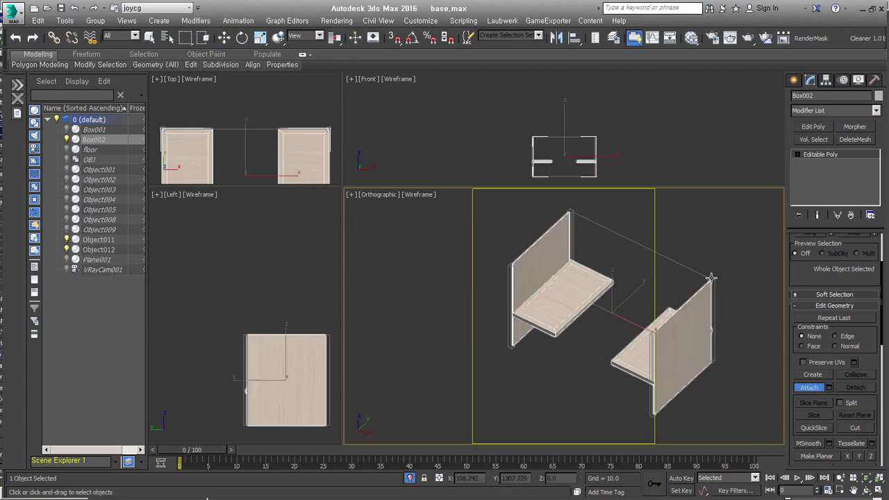
click(711, 278)
click(504, 238)
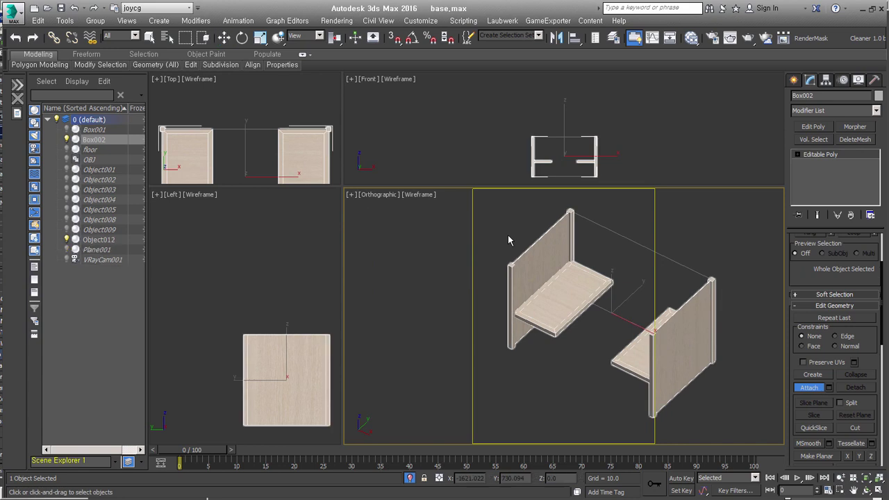
click(606, 227)
click(507, 236)
mouse_move(510, 239)
alt+middle_down()
mouse_move(707, 306)
mouse_move(740, 248)
alt+middle_up()
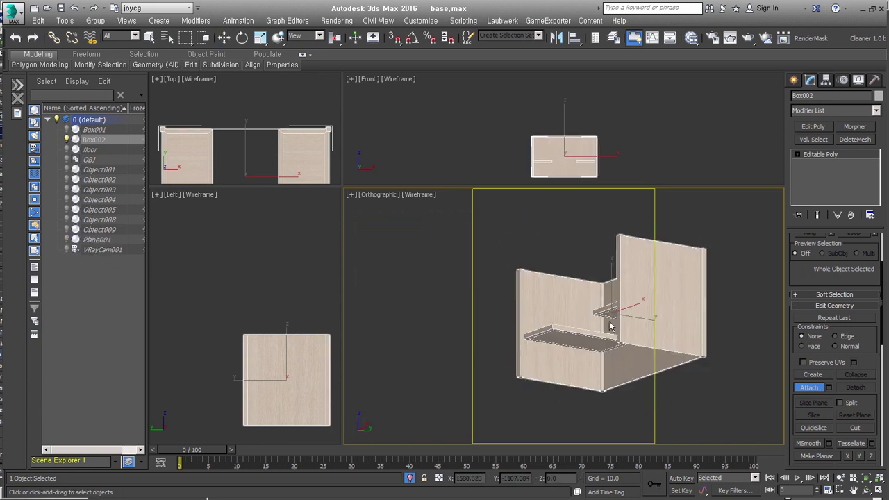
drag(820, 96, 777, 103)
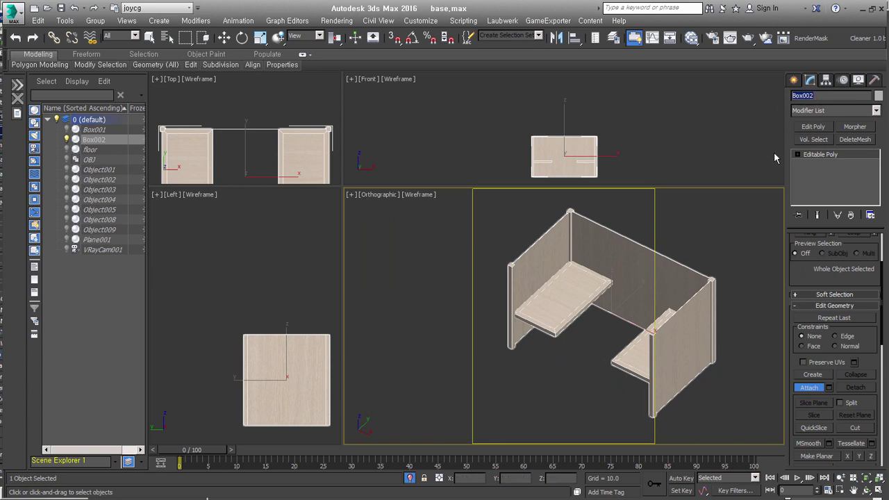
text(delete)
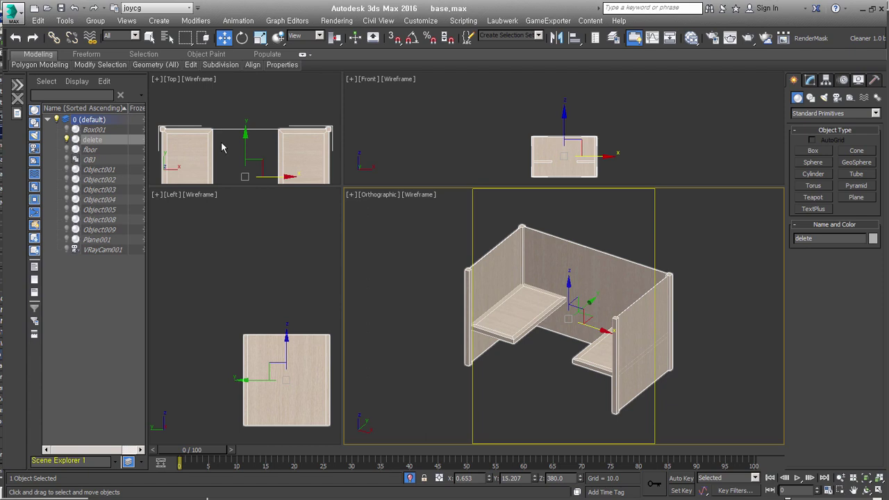
Step: Export Selected as gw::OBJ-Exporter file 'del' into the 06-Interior basic1 folder
click(13, 13)
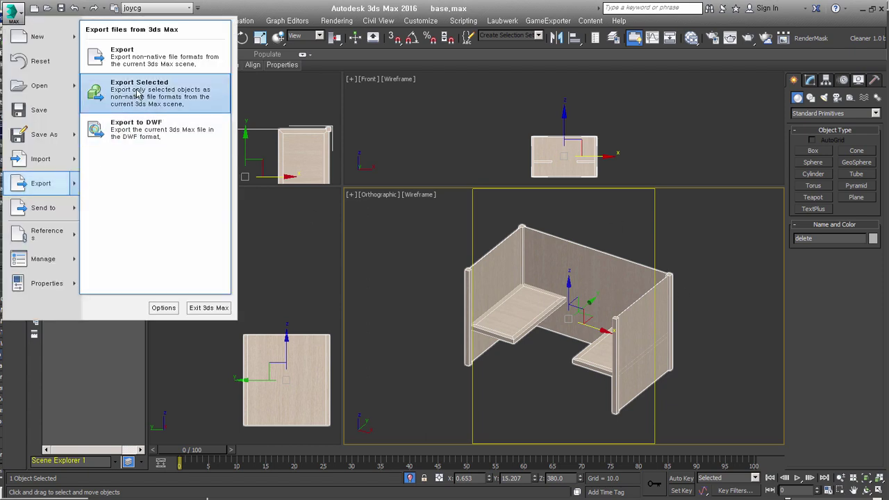
click(138, 95)
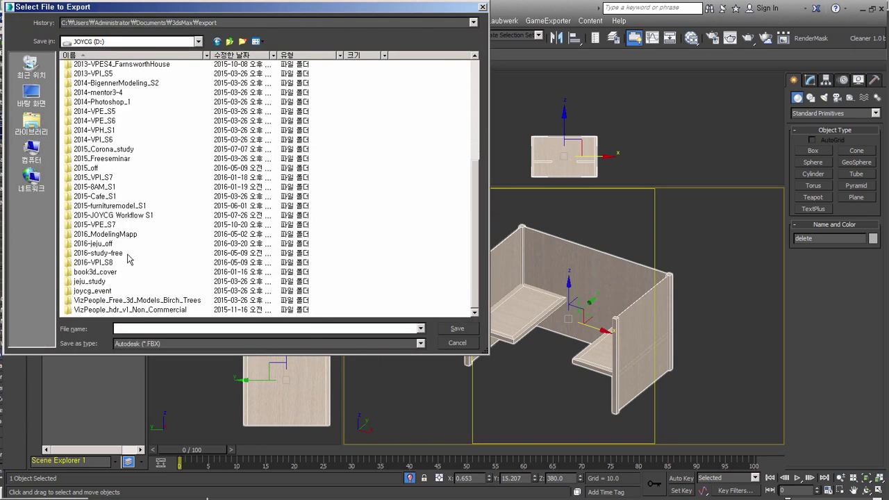
double_click(125, 234)
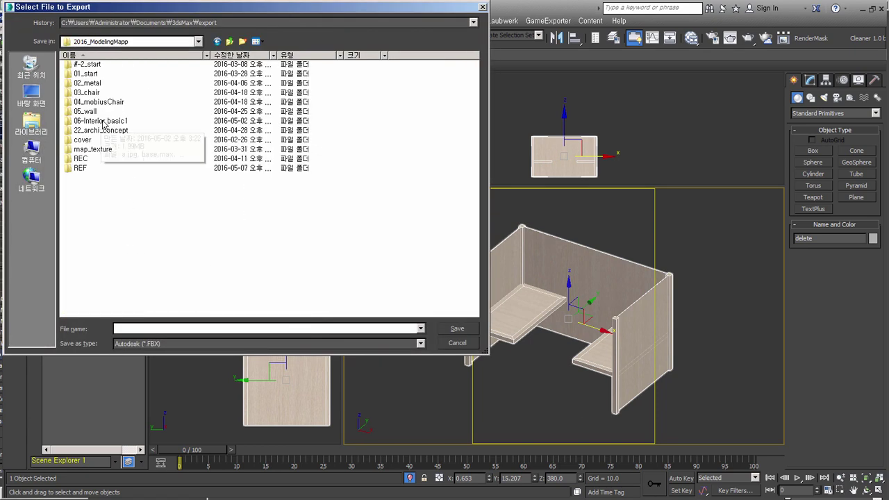
double_click(101, 122)
text(del)
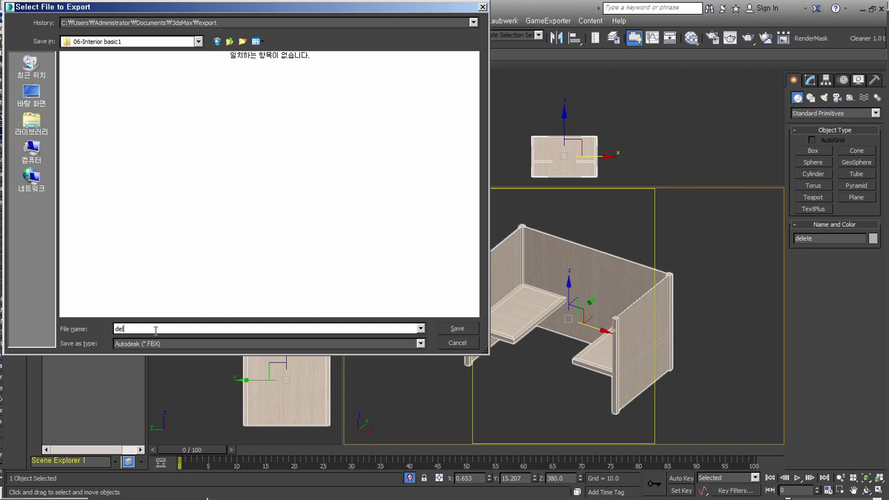
click(169, 347)
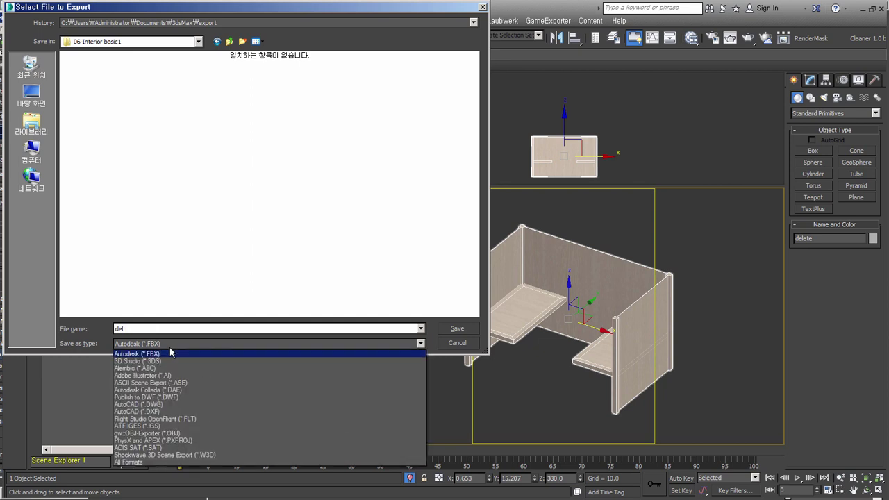
click(228, 433)
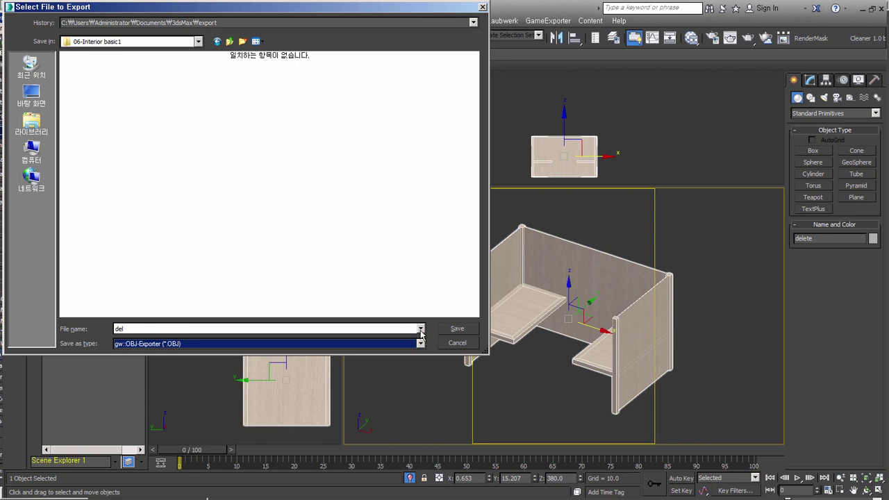
click(457, 329)
click(395, 339)
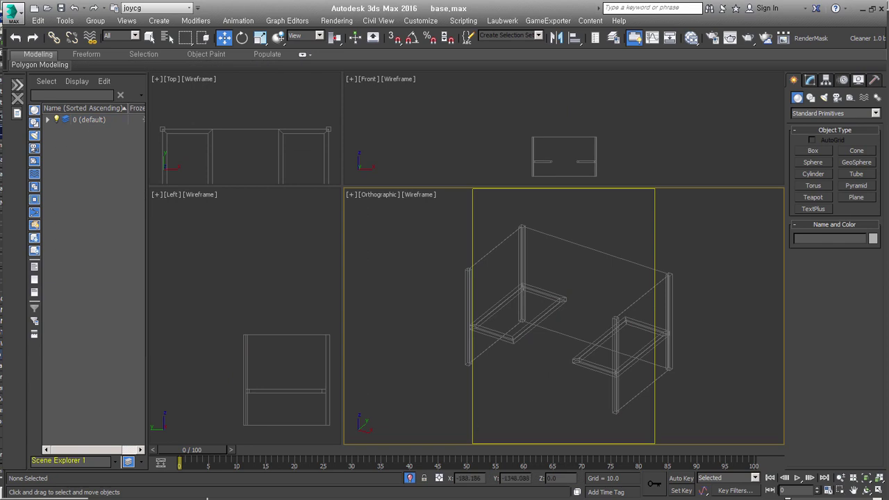
Step: Draw a box about 809 × 424 × 37 over the left seat in Top view
scroll(621, 369, up, 2)
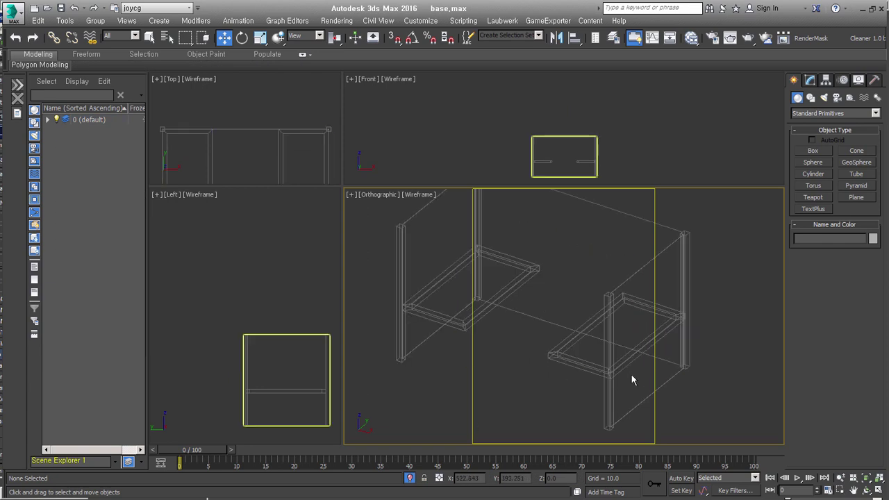
scroll(632, 375, up, 3)
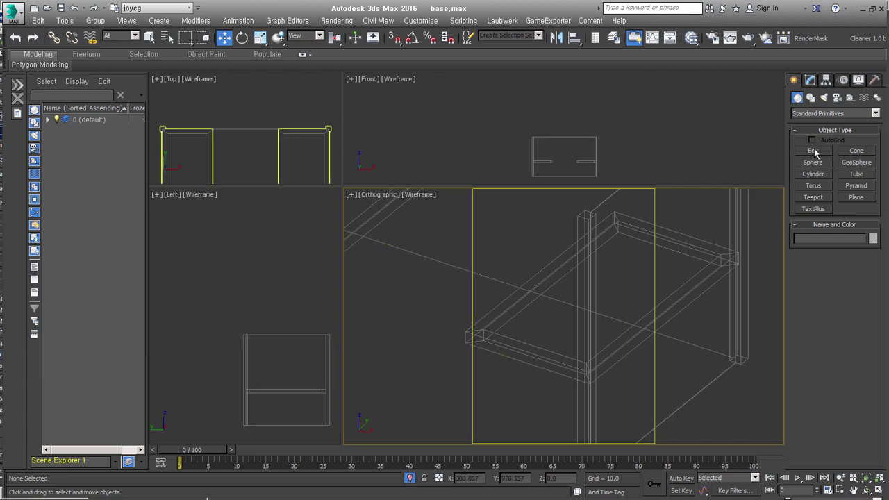
key(b)
key(t)
key(ctrl+shift+z)
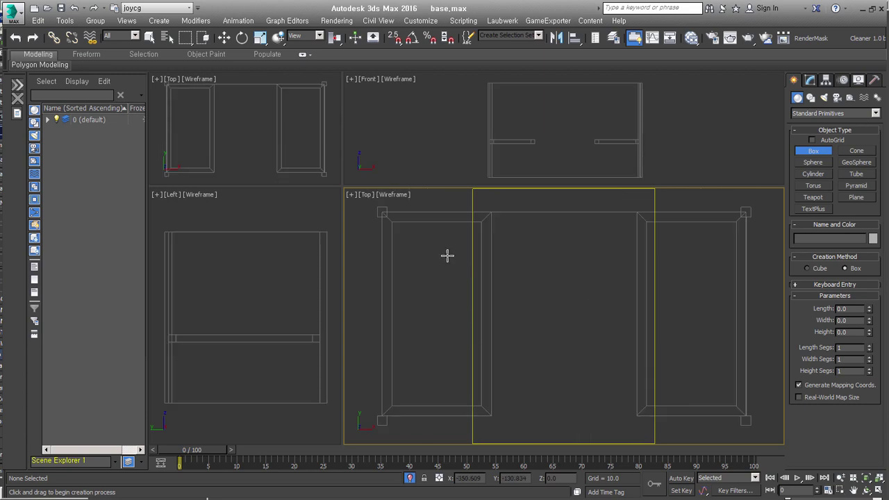
drag(386, 217, 488, 414)
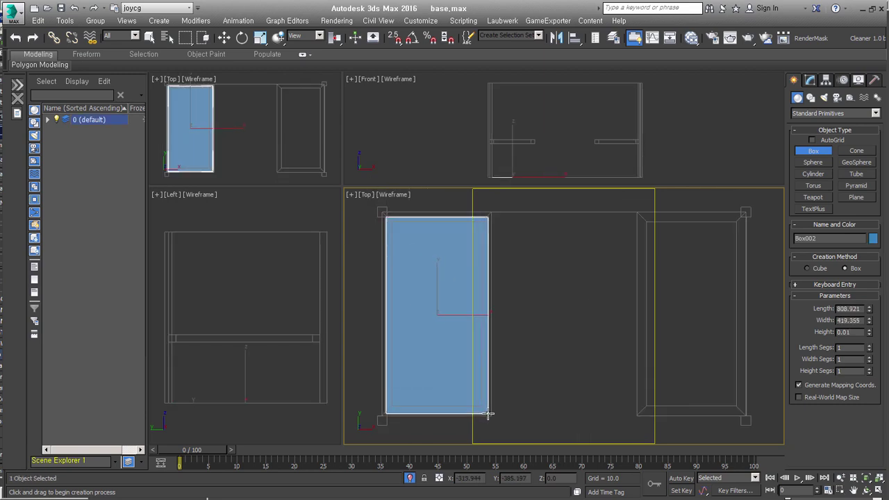
drag(488, 414, 490, 414)
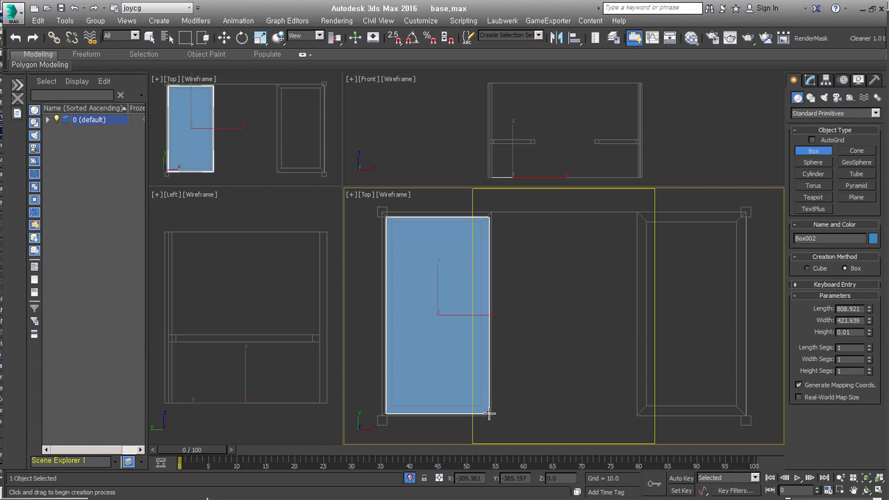
click(487, 404)
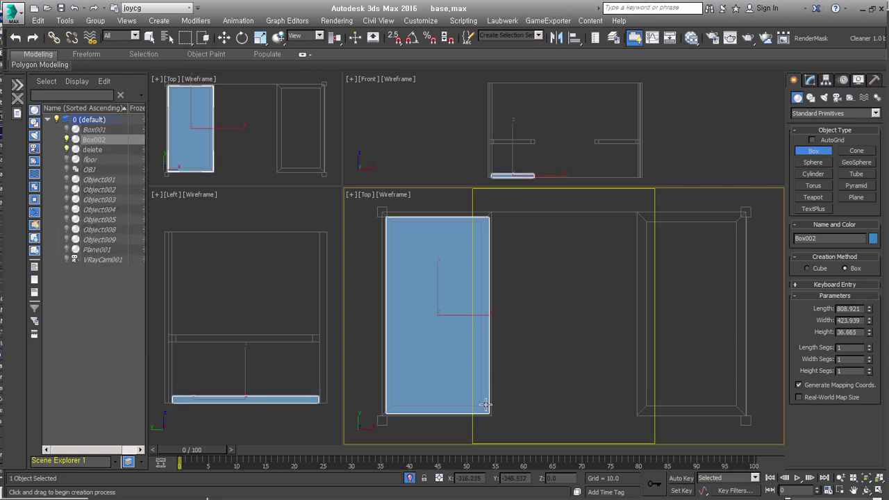
Step: Move the slab Box002 up onto the seat frame and check it in 3D
key(alt+a)
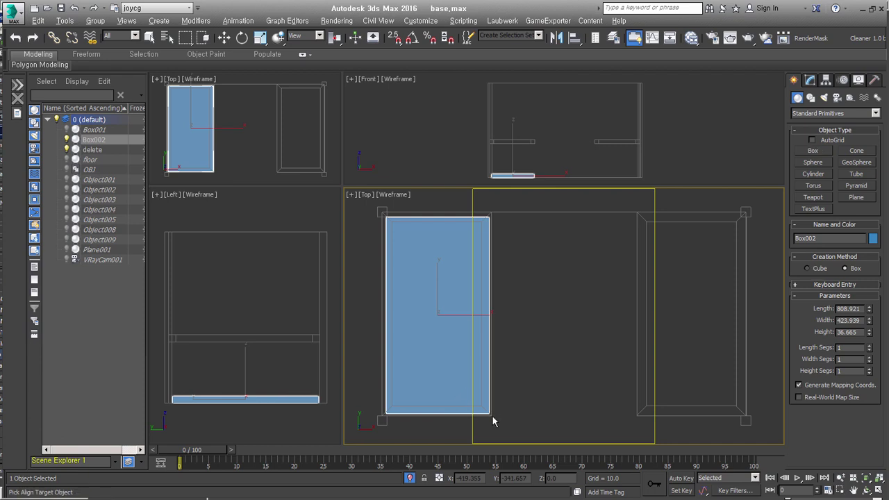
right_click(307, 372)
key(w)
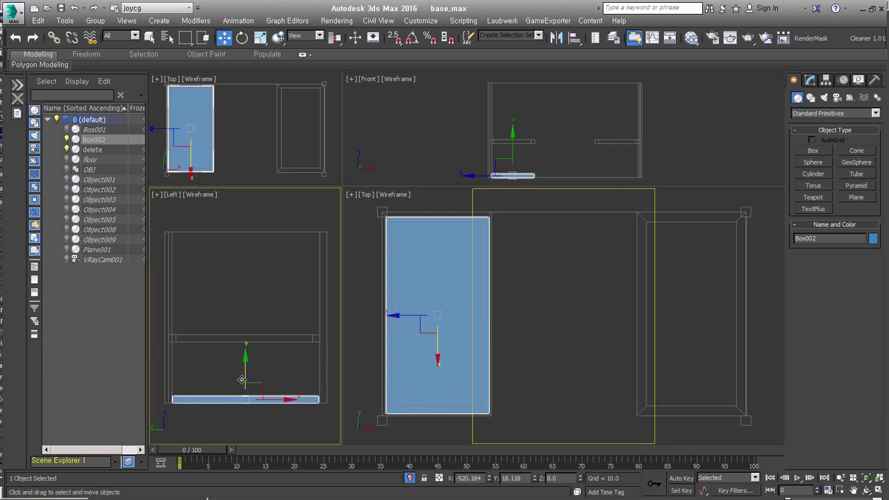
mouse_move(246, 376)
mouse_down()
mouse_move(247, 328)
mouse_move(261, 305)
mouse_up()
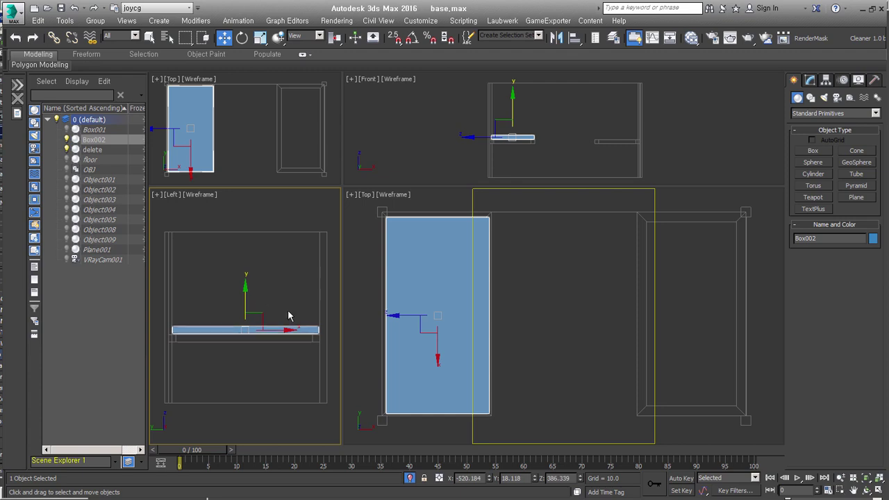
alt+middle_drag(479, 340, 443, 321)
scroll(442, 321, up, 1)
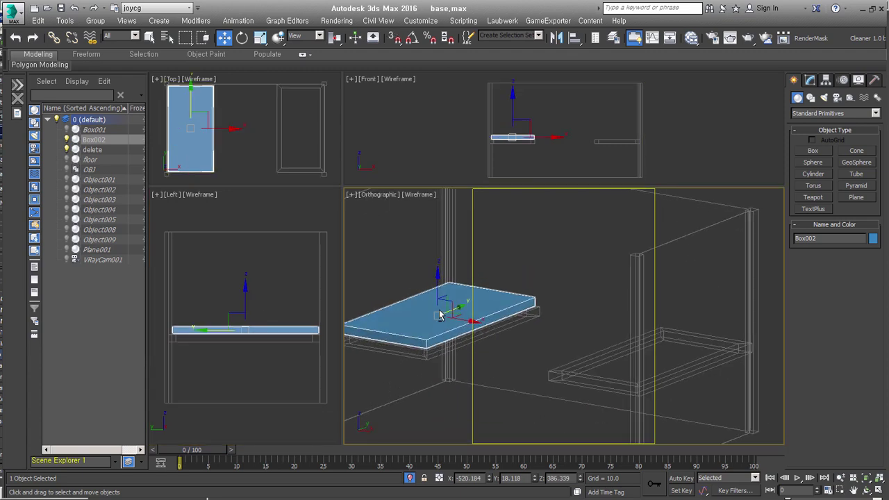
scroll(400, 368, up, 1)
scroll(410, 369, up, 2)
scroll(417, 369, down, 1)
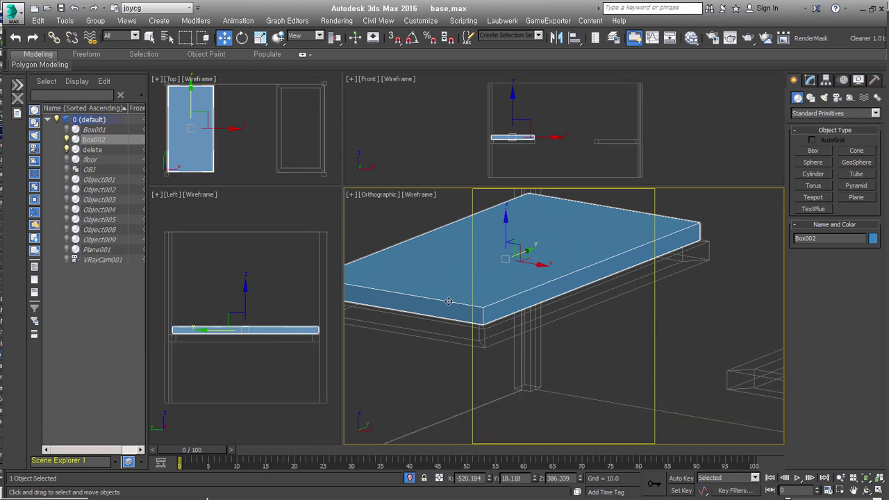
mouse_move(478, 315)
alt+middle_down()
mouse_move(492, 337)
mouse_move(555, 334)
mouse_move(554, 366)
mouse_move(585, 363)
alt+middle_up()
scroll(562, 340, down, 2)
Step: Make Box002 see-through with Alt+X and convert it to Editable Poly
scroll(580, 358, down, 3)
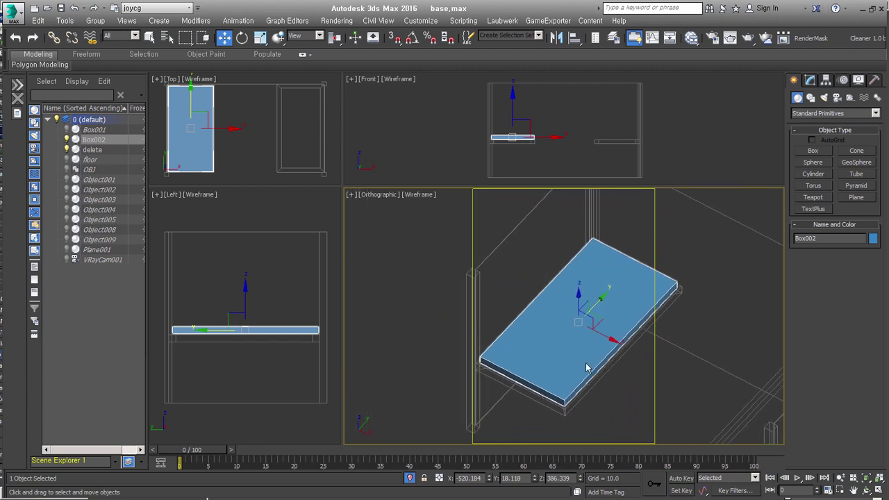
key(alt+x)
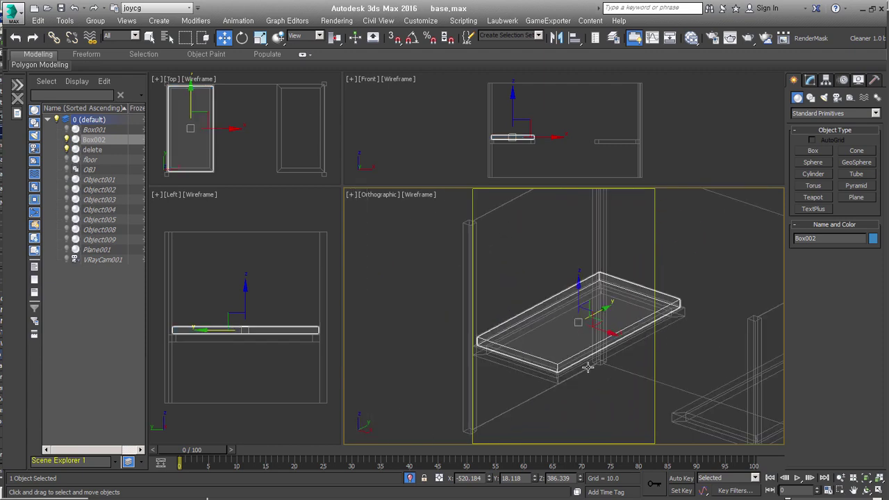
scroll(569, 366, up, 3)
scroll(568, 366, up, 2)
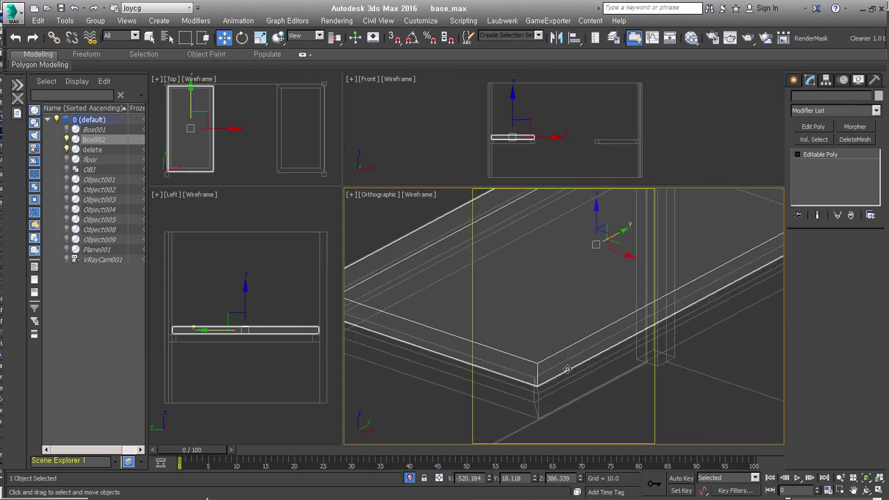
alt+middle_drag(658, 404, 626, 410)
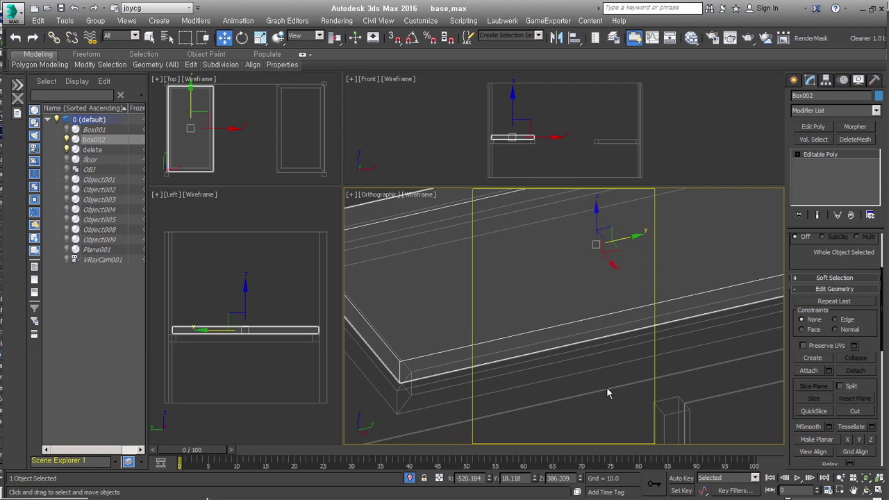
scroll(609, 390, down, 4)
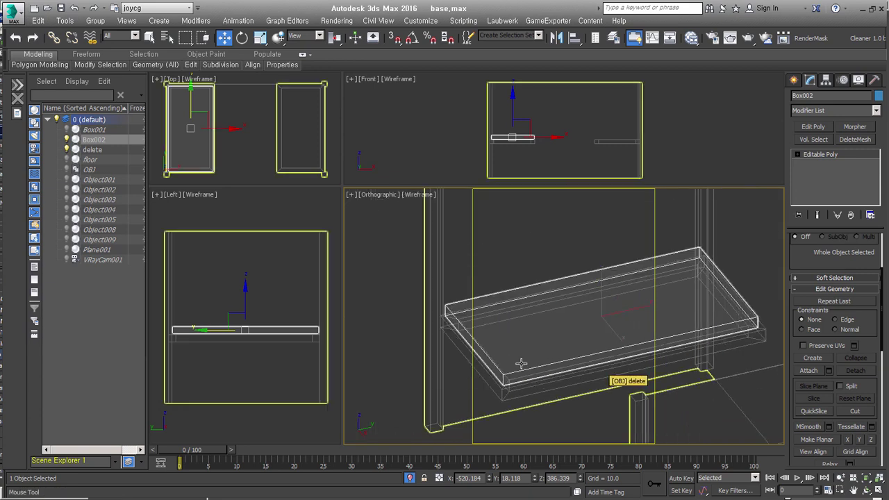
scroll(507, 373, up, 3)
scroll(507, 373, up, 2)
Step: Orbit and zoom around the slab to inspect it from several angles
mouse_move(507, 373)
alt+middle_down()
mouse_move(496, 366)
mouse_move(506, 383)
mouse_move(573, 359)
alt+middle_up()
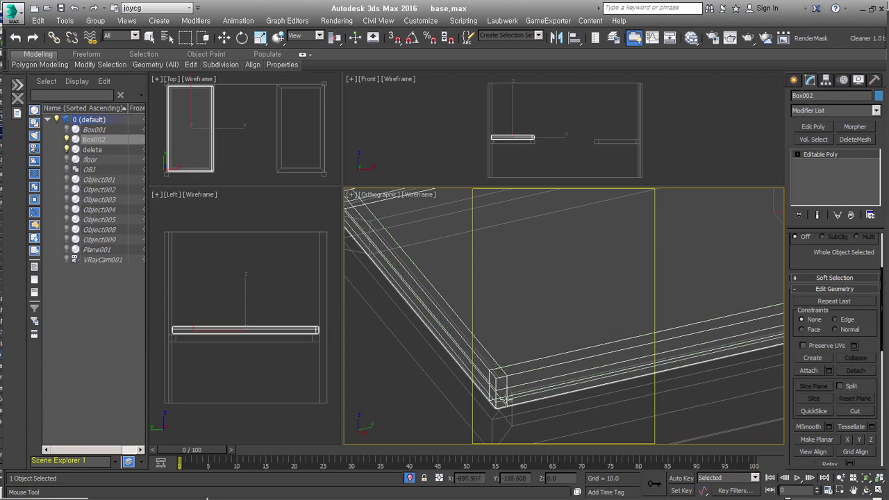
mouse_move(627, 355)
alt+middle_down()
mouse_move(693, 345)
mouse_move(686, 338)
alt+middle_up()
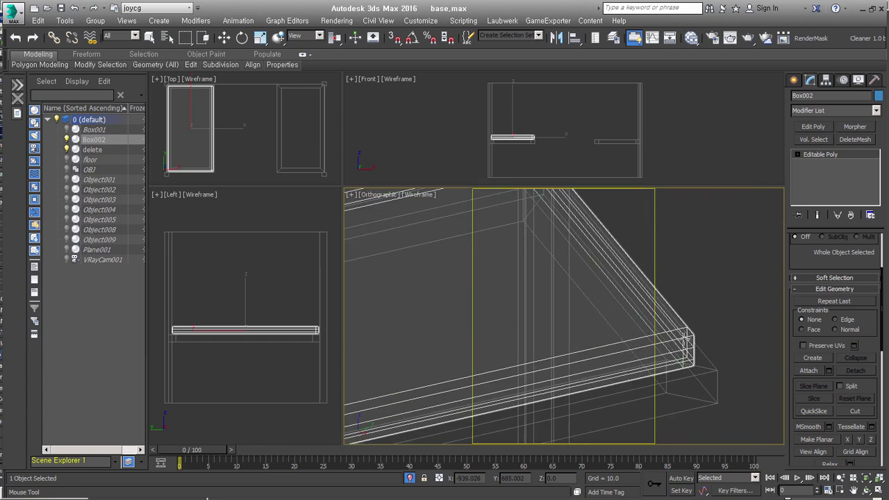
mouse_move(516, 302)
alt+middle_down()
mouse_move(629, 357)
mouse_move(661, 321)
mouse_move(482, 359)
mouse_move(583, 367)
mouse_move(508, 393)
mouse_move(531, 405)
mouse_move(530, 426)
mouse_move(516, 357)
mouse_move(545, 360)
alt+middle_up()
scroll(553, 417, up, 3)
key(w)
alt+middle_drag(643, 417, 538, 405)
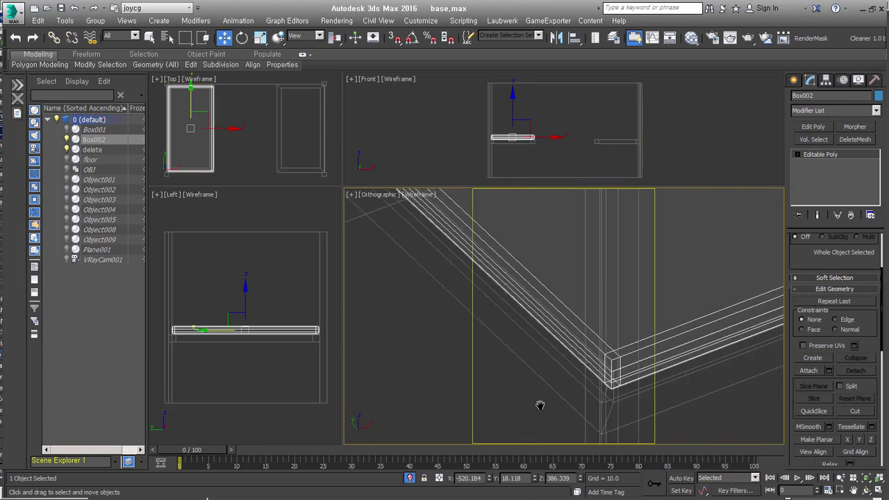
scroll(664, 359, down, 3)
alt+middle_drag(665, 359, 602, 349)
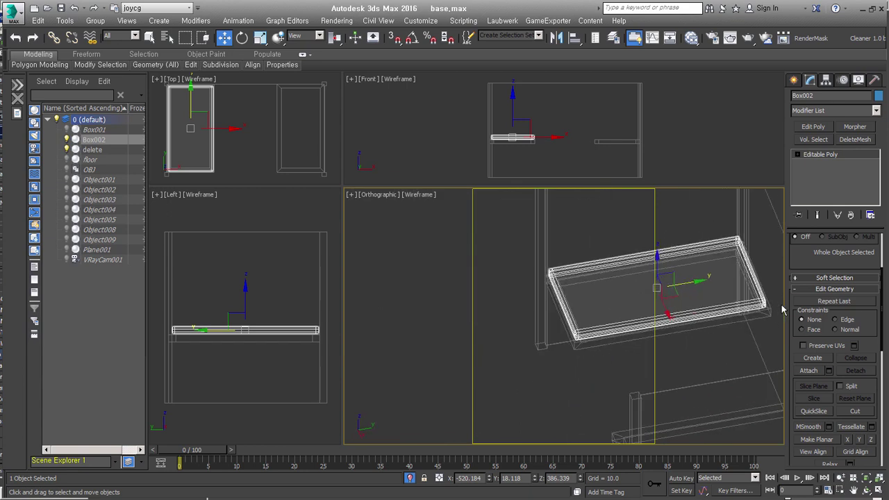
scroll(778, 309, up, 2)
scroll(771, 307, up, 2)
scroll(764, 307, up, 2)
scroll(760, 306, up, 2)
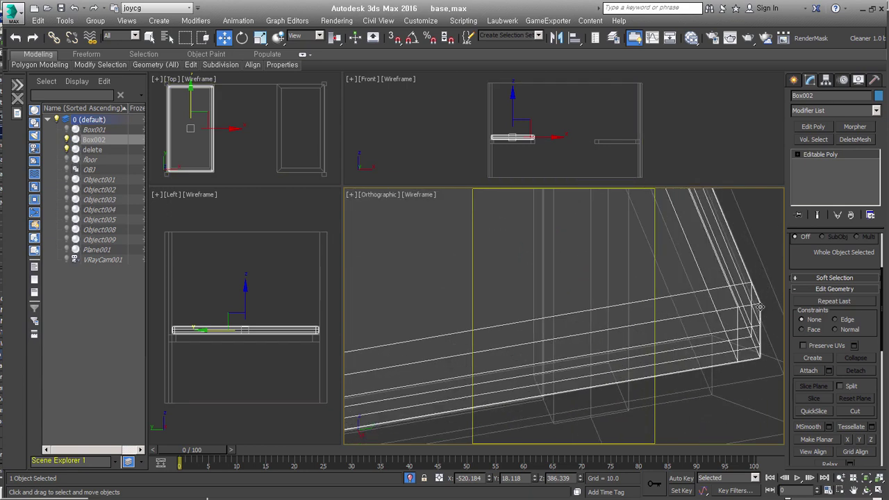
mouse_move(684, 344)
alt+middle_down()
mouse_move(673, 342)
mouse_move(693, 329)
alt+middle_up()
mouse_move(684, 366)
alt+middle_down()
mouse_move(690, 364)
mouse_move(631, 364)
alt+middle_up()
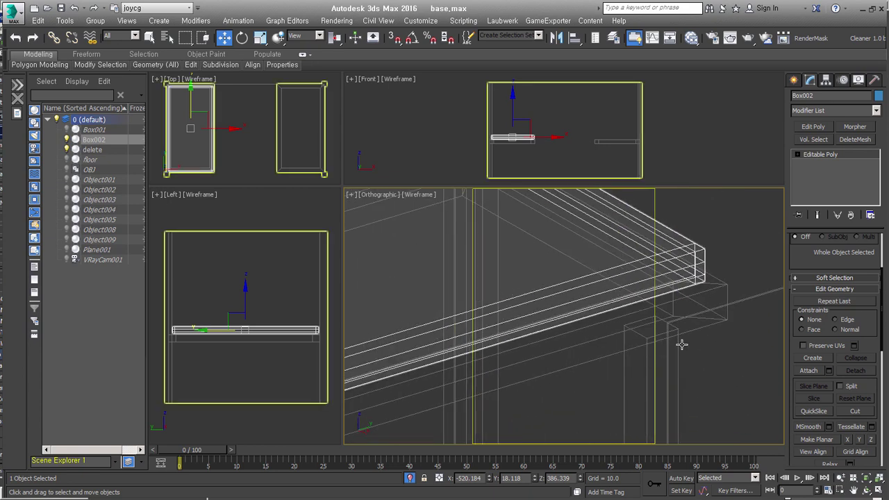
key(z)
alt+middle_drag(598, 338, 608, 401)
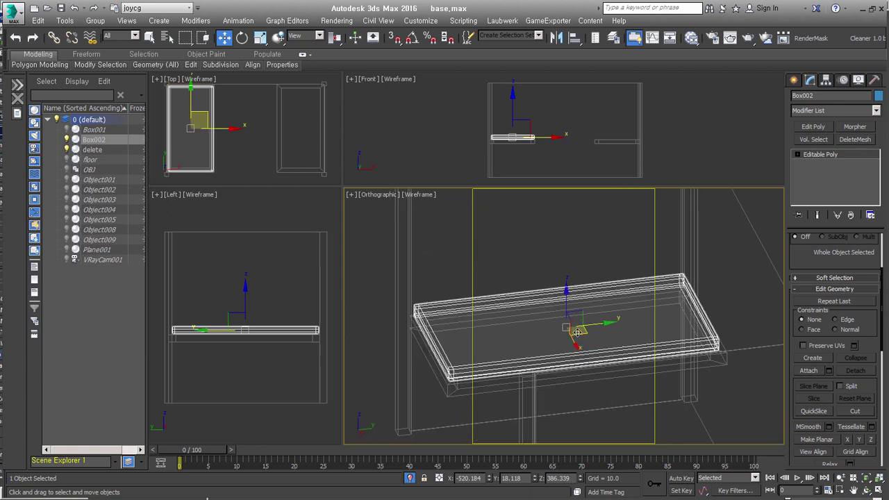
Step: Select the slab's long edges and connect a new edge across its middle
key(2)
drag(581, 248, 543, 424)
mouse_move(543, 424)
alt+middle_down()
mouse_move(613, 364)
mouse_move(565, 403)
mouse_move(661, 357)
mouse_move(566, 327)
alt+middle_up()
key(ctrl+shift+e)
click(539, 371)
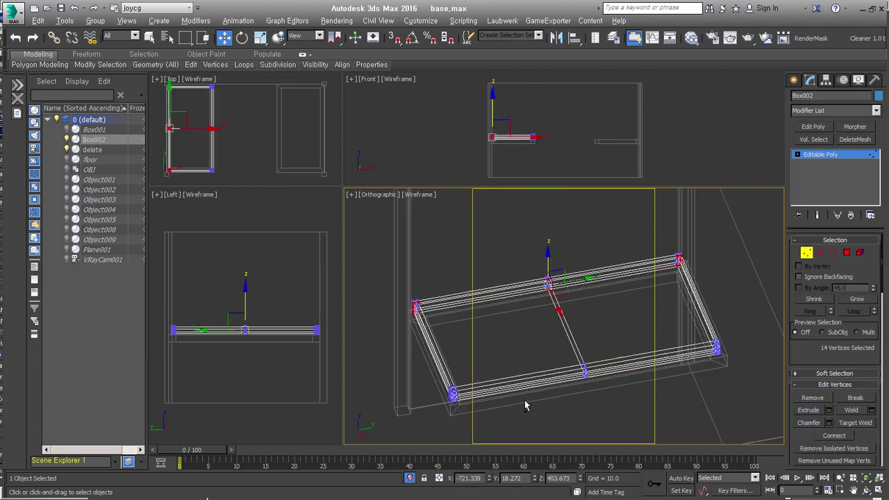
click(810, 310)
mouse_move(555, 389)
alt+middle_down()
mouse_move(541, 415)
mouse_move(591, 424)
alt+middle_up()
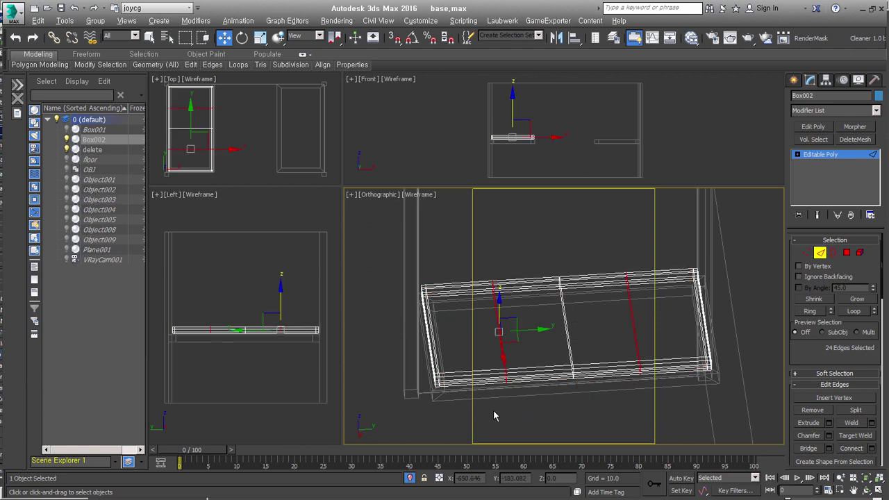
drag(582, 431, 554, 230)
mouse_move(553, 230)
alt+middle_down()
mouse_move(710, 360)
mouse_move(648, 371)
alt+middle_up()
Step: Apply TurboSmooth to Box002 with 2 iterations and inspect the rounded corners
key(2)
key(ctrl+t)
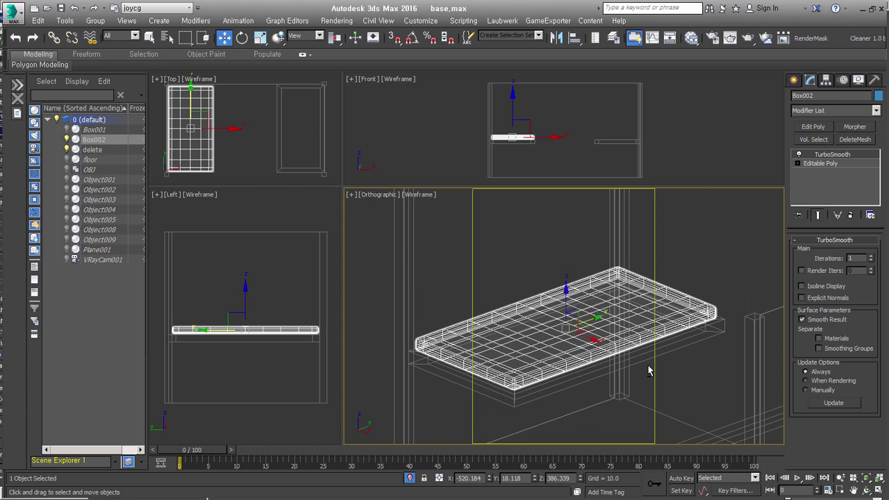
scroll(532, 387, up, 2)
middle_drag(532, 387, 535, 387)
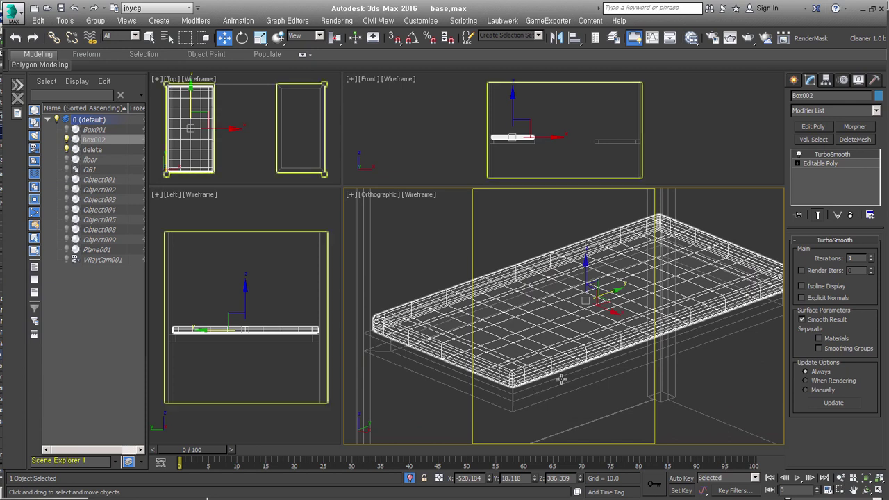
mouse_move(654, 364)
alt+middle_down()
mouse_move(666, 391)
mouse_move(656, 373)
alt+middle_up()
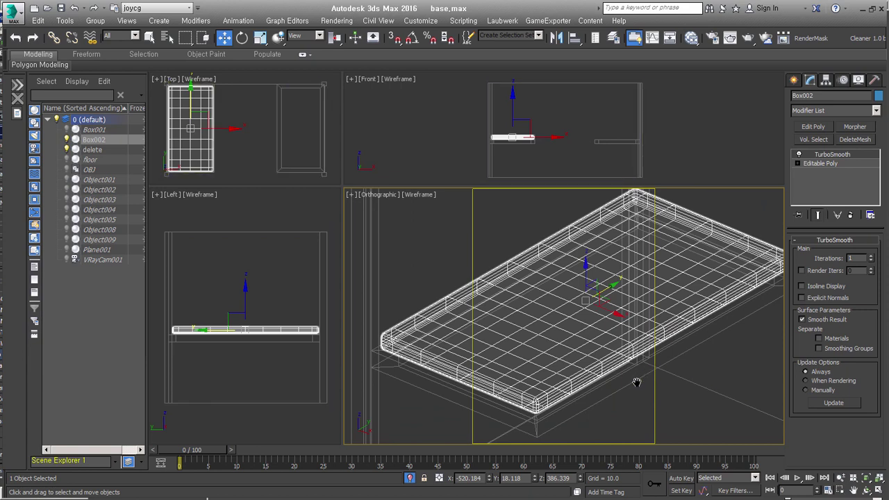
click(872, 255)
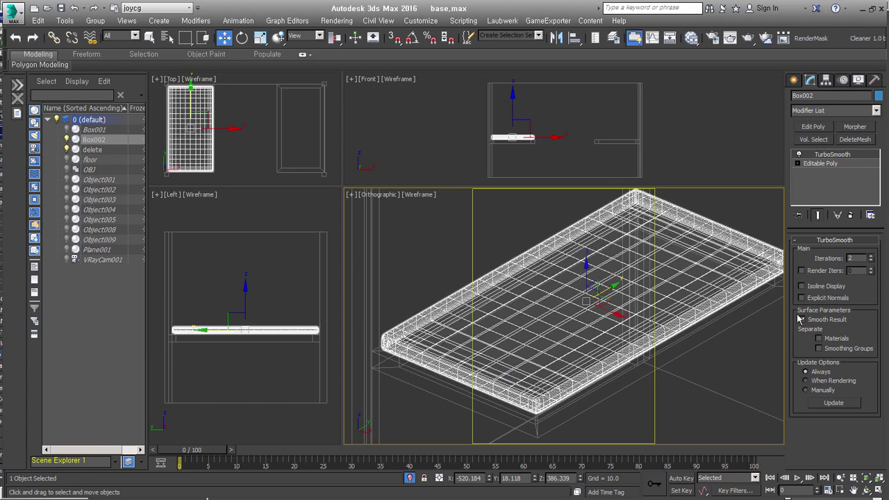
alt+middle_drag(687, 393, 688, 368)
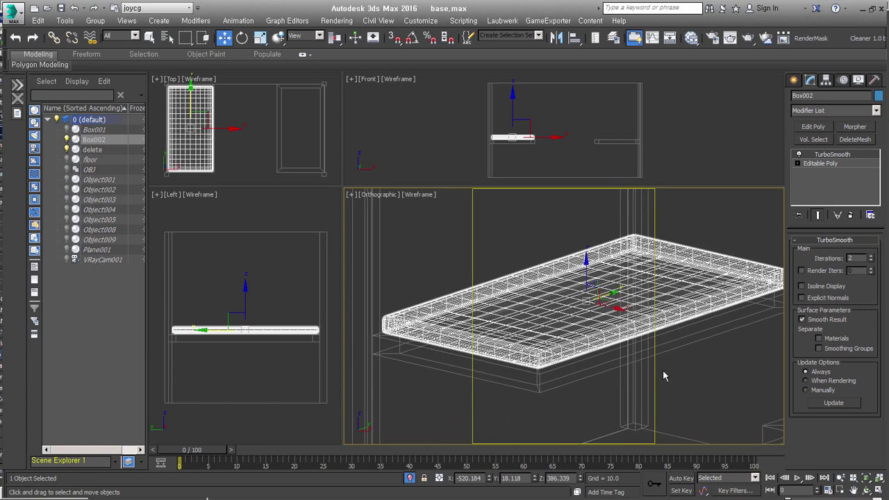
scroll(546, 357, up, 3)
scroll(547, 358, up, 2)
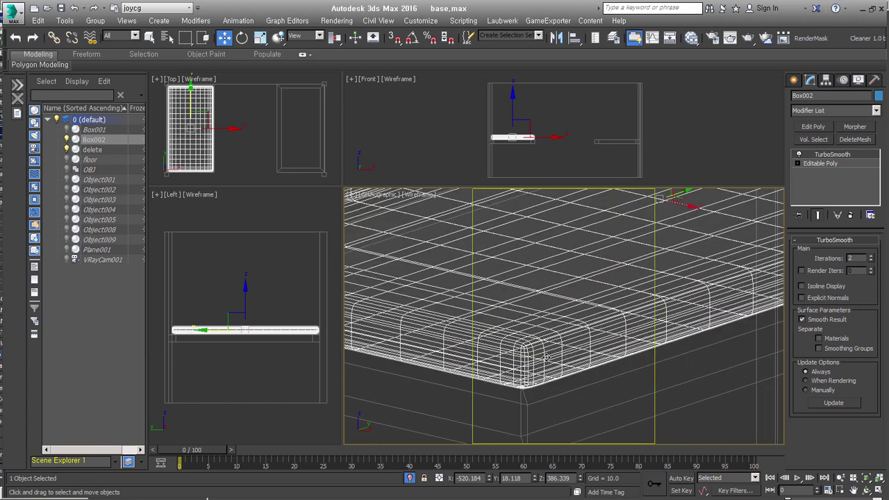
Step: Show the cushion with edged faces, raise TurboSmooth iterations to 3, and check its profile
key(F3)
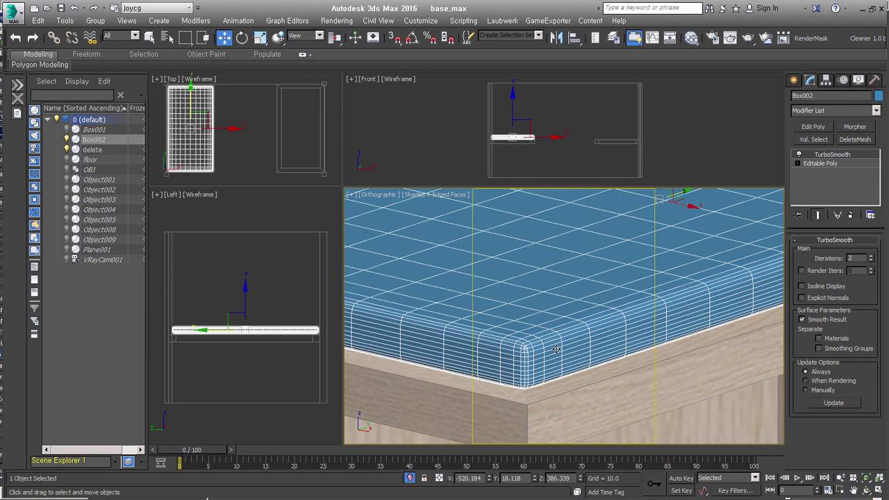
click(872, 257)
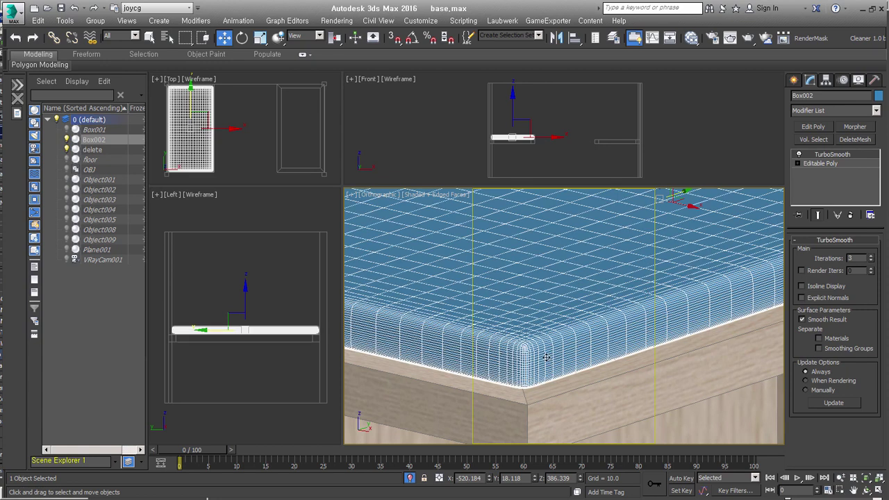
scroll(545, 357, down, 5)
scroll(546, 357, down, 2)
mouse_move(615, 357)
alt+middle_down()
mouse_move(659, 339)
mouse_move(671, 348)
mouse_move(659, 355)
mouse_move(678, 341)
alt+middle_up()
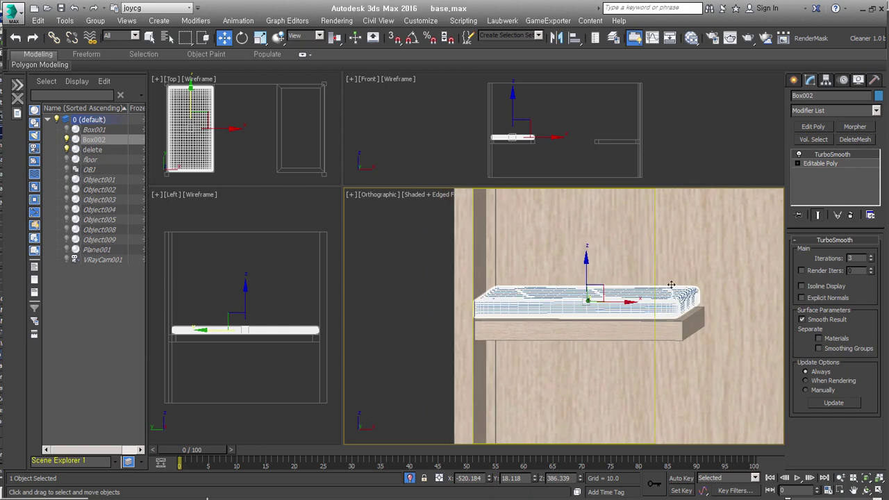
alt+middle_drag(624, 307, 626, 308)
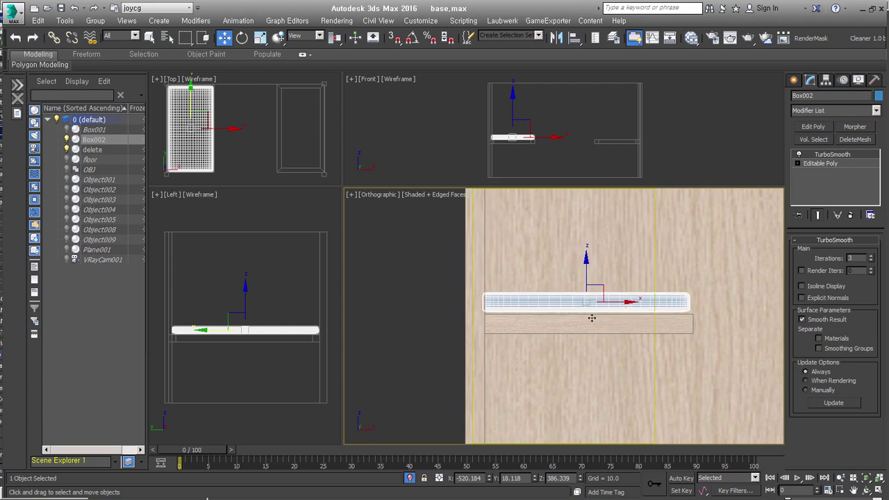
scroll(583, 316, up, 3)
scroll(591, 301, up, 3)
scroll(604, 274, up, 2)
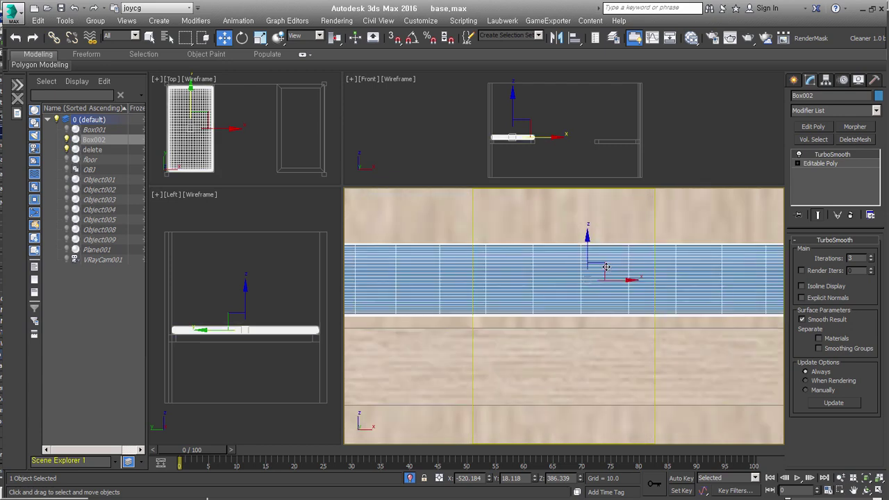
Step: Add the wooden panel to the cushion and export both as OBJ, replacing del.obj
scroll(519, 339, down, 8)
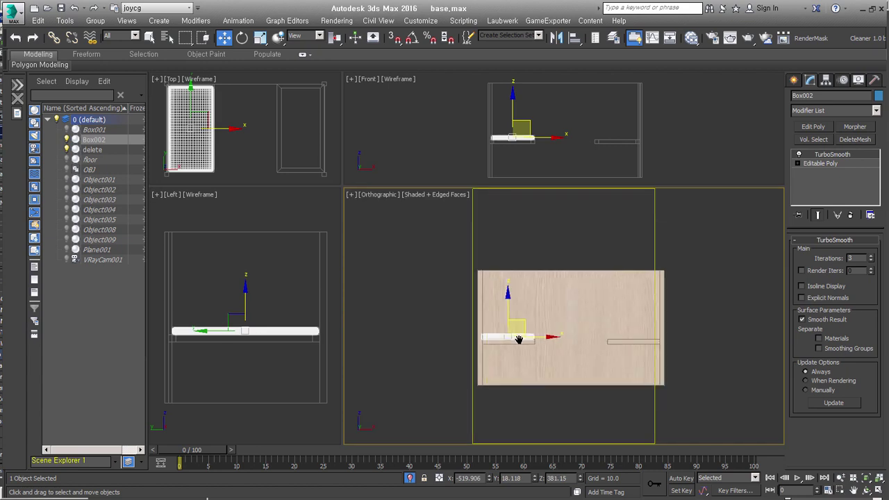
scroll(519, 339, down, 1)
ctrl+click(564, 315)
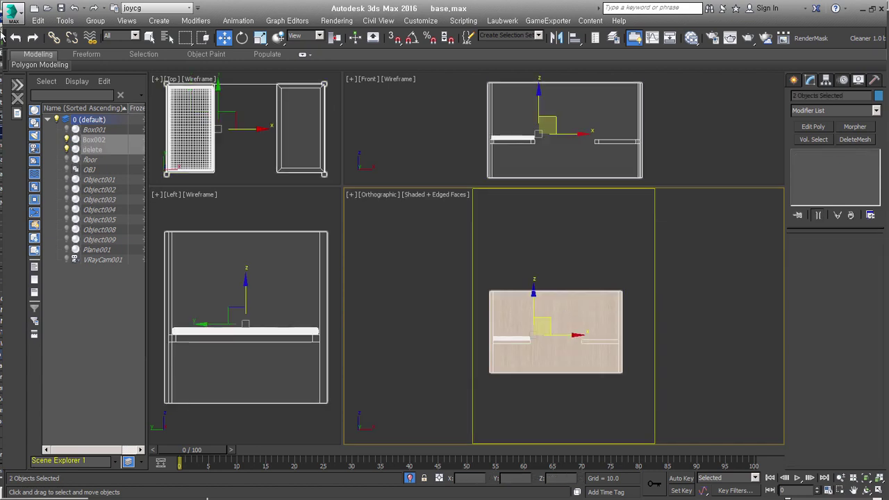
click(13, 16)
click(157, 97)
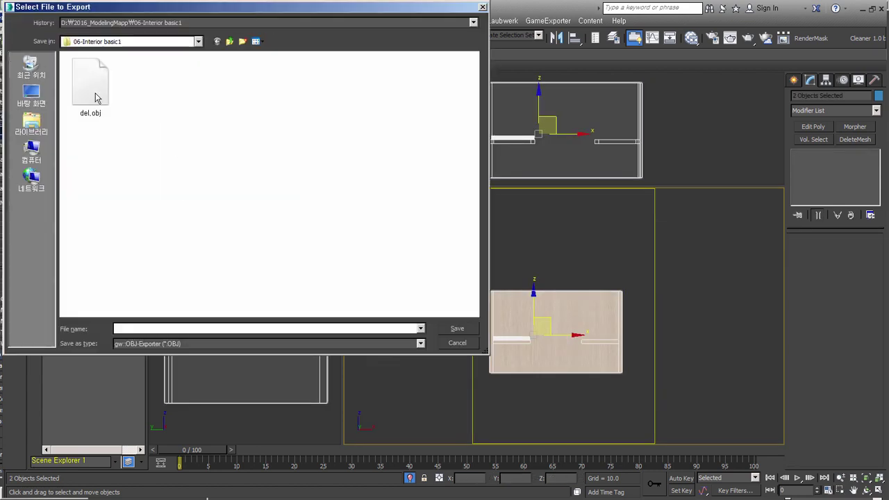
double_click(95, 98)
click(498, 292)
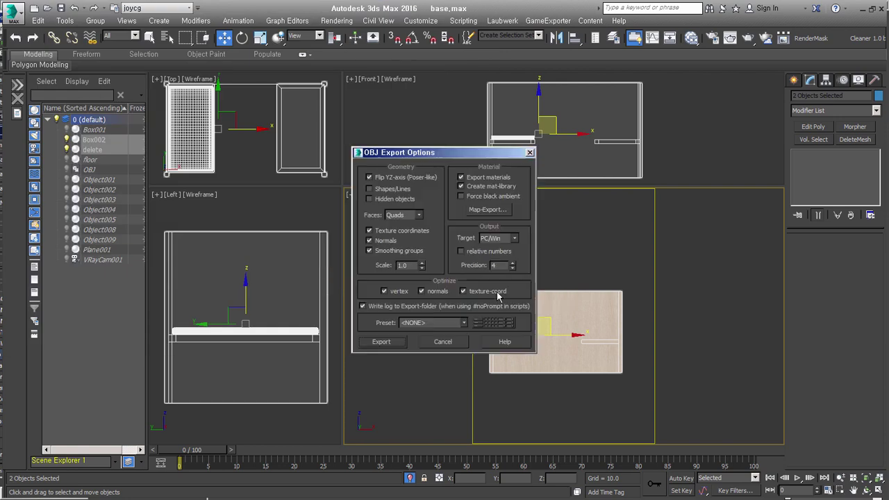
click(497, 293)
click(563, 347)
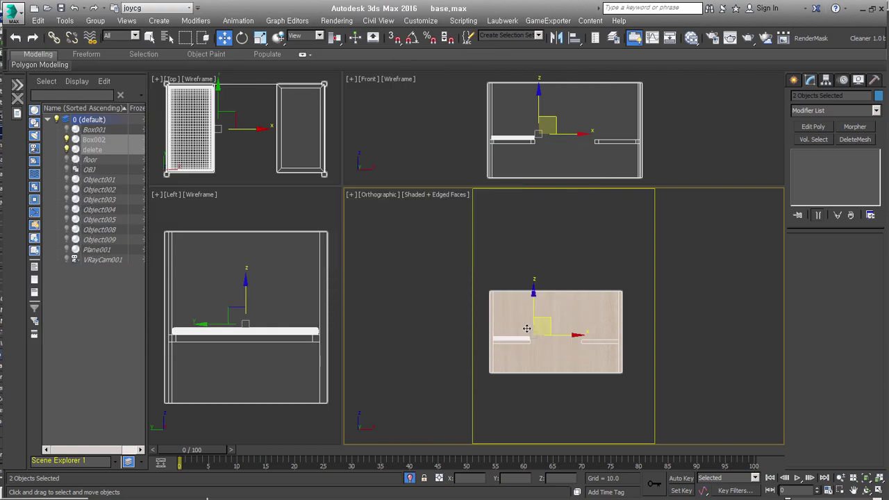
scroll(527, 328, up, 5)
Step: Select only the cushion Box002 and lift it well above the seat
click(521, 349)
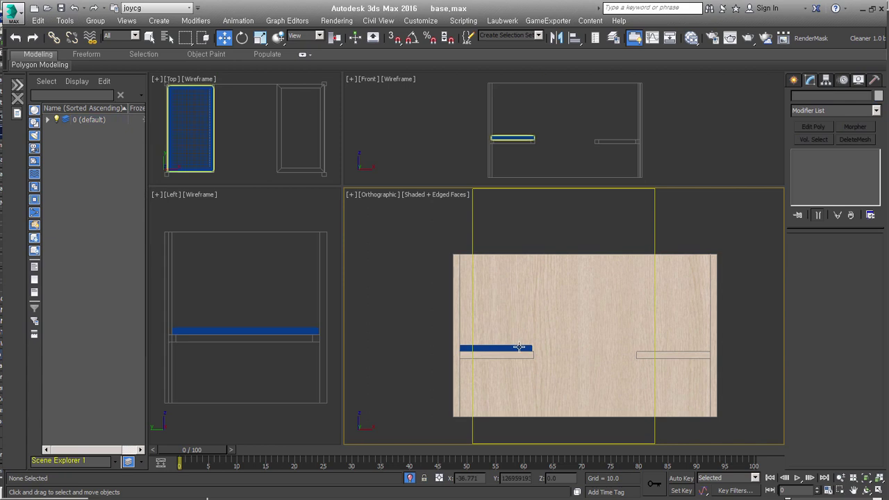
drag(511, 335, 523, 319)
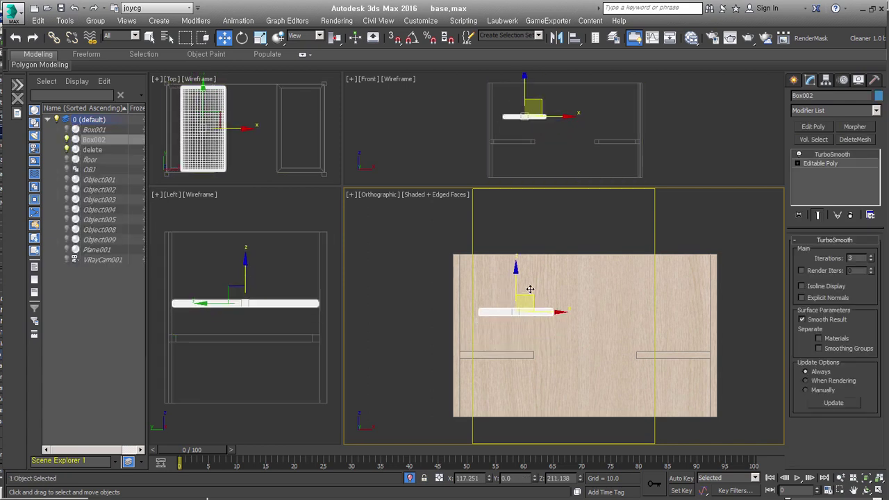
drag(523, 319, 529, 286)
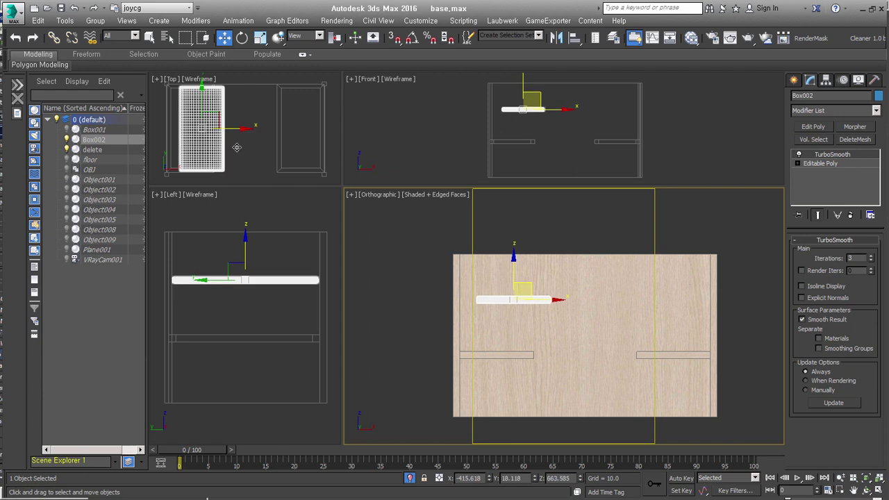
Step: Centre the cushion between the two benches in plan and enlarge the Top and Front views
click(202, 105)
drag(216, 114, 219, 137)
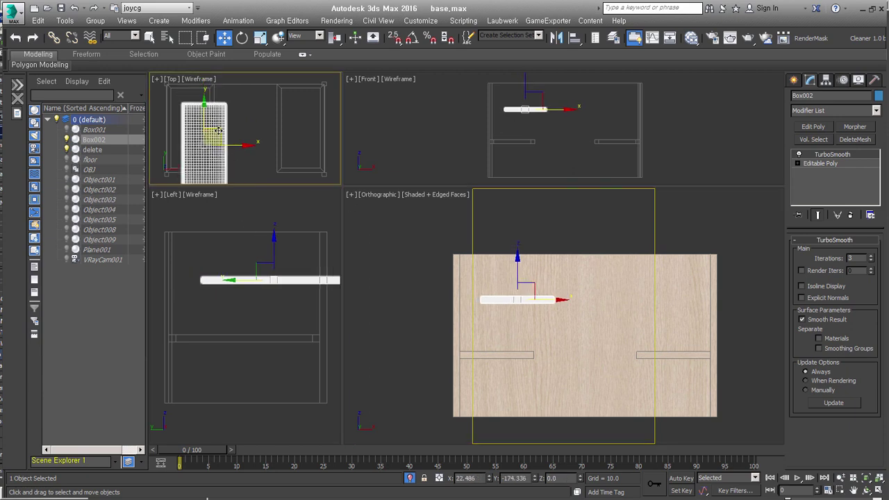
mouse_move(632, 375)
alt+middle_down()
mouse_move(560, 452)
mouse_move(541, 309)
alt+middle_up()
mouse_move(543, 303)
mouse_down()
mouse_move(550, 339)
mouse_move(543, 332)
mouse_up()
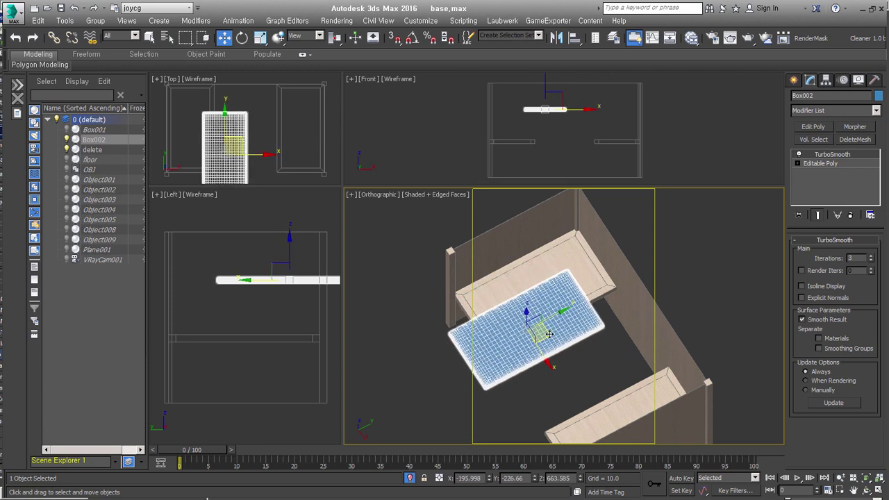
mouse_move(544, 332)
alt+middle_down()
mouse_move(571, 318)
mouse_move(552, 300)
alt+middle_up()
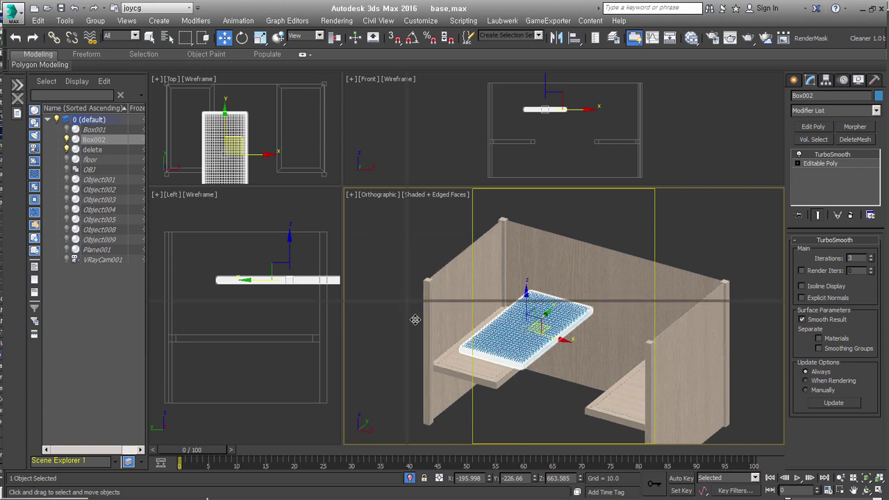
drag(342, 186, 421, 341)
scroll(611, 177, up, 4)
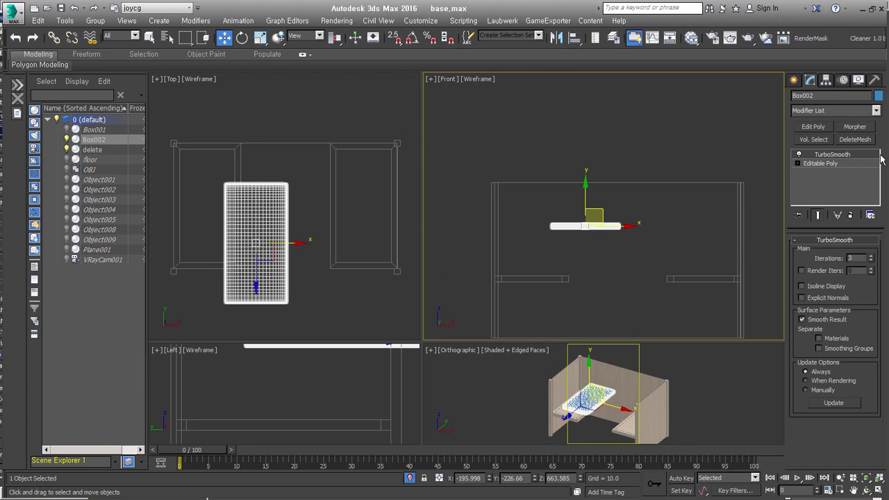
Step: Choose the Plane primitive and draw trial planes in Top and Front views, undoing both
click(795, 80)
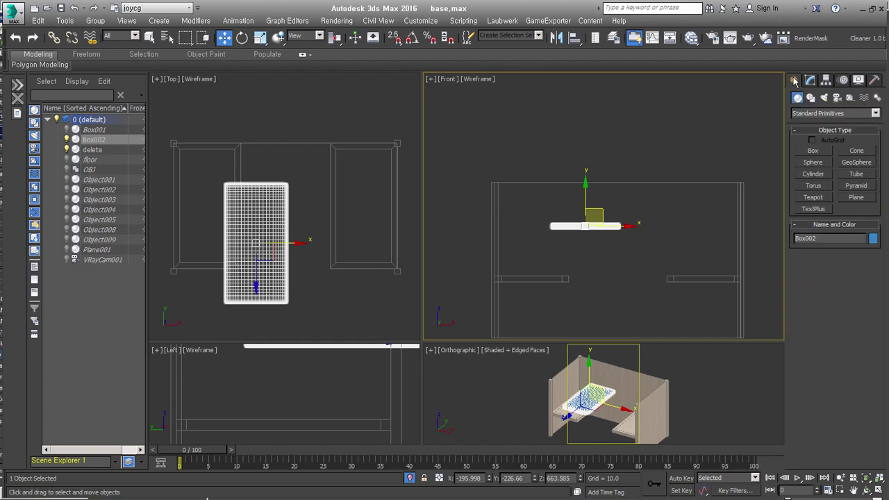
click(856, 198)
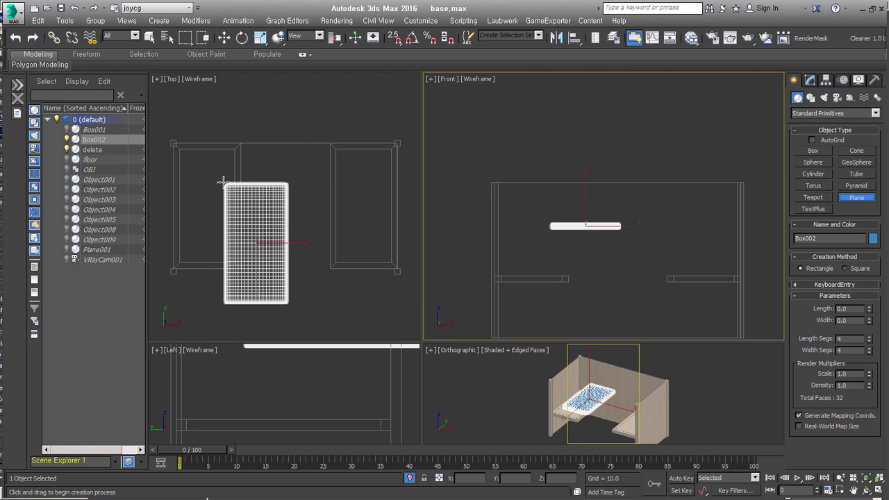
drag(222, 182, 286, 303)
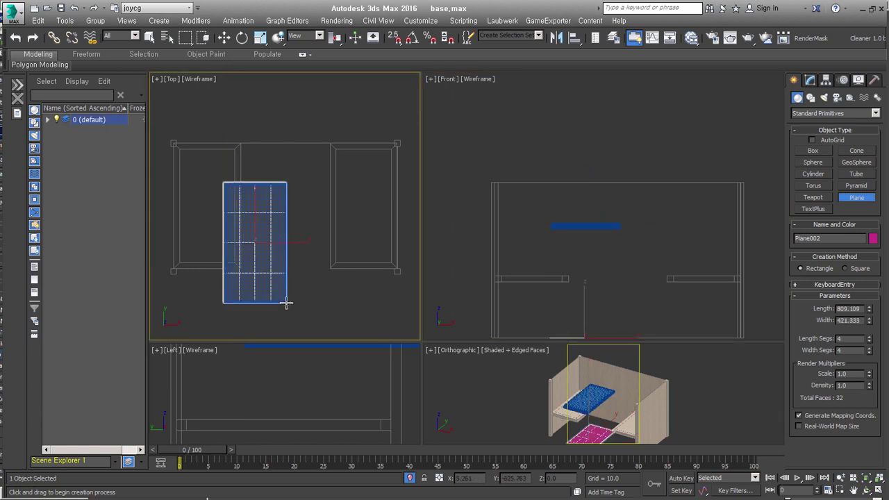
key(ctrl+z)
scroll(580, 224, up, 2)
scroll(652, 225, up, 3)
drag(601, 217, 612, 253)
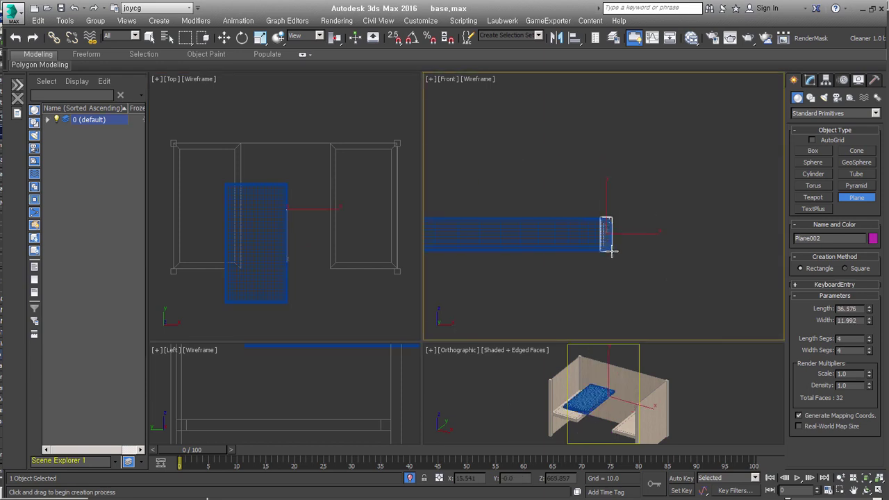
key(ctrl+z)
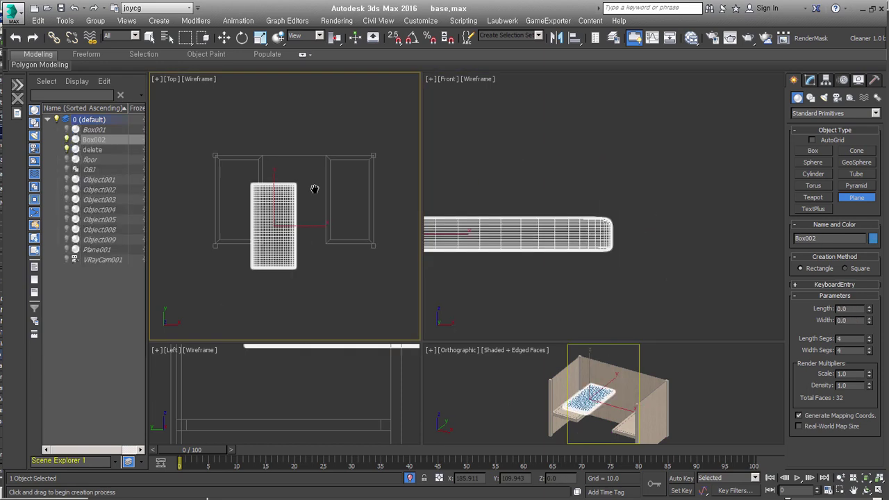
scroll(309, 187, down, 3)
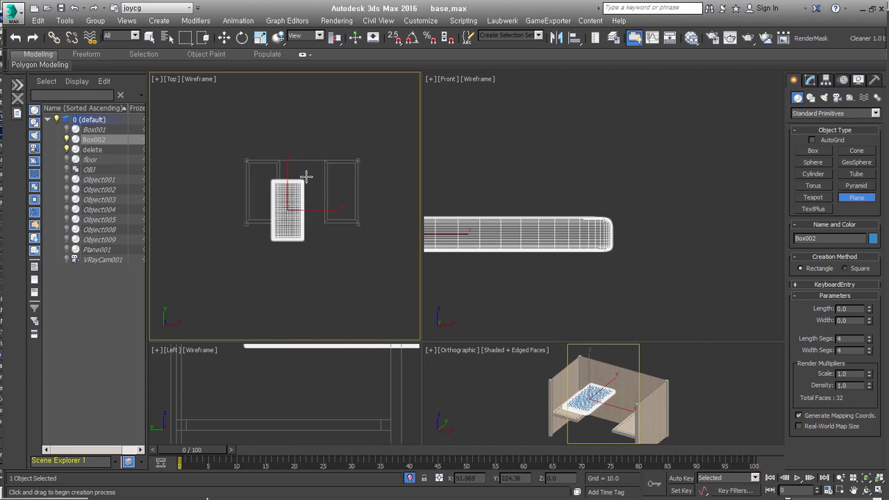
Step: Exit Plane creation and box-select the cushion and wooden panel together
right_click(502, 275)
right_click(695, 377)
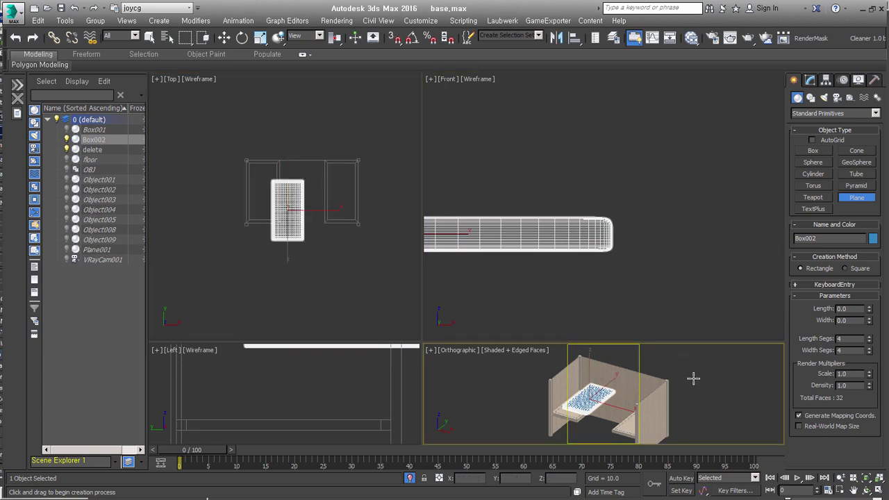
drag(699, 361, 574, 425)
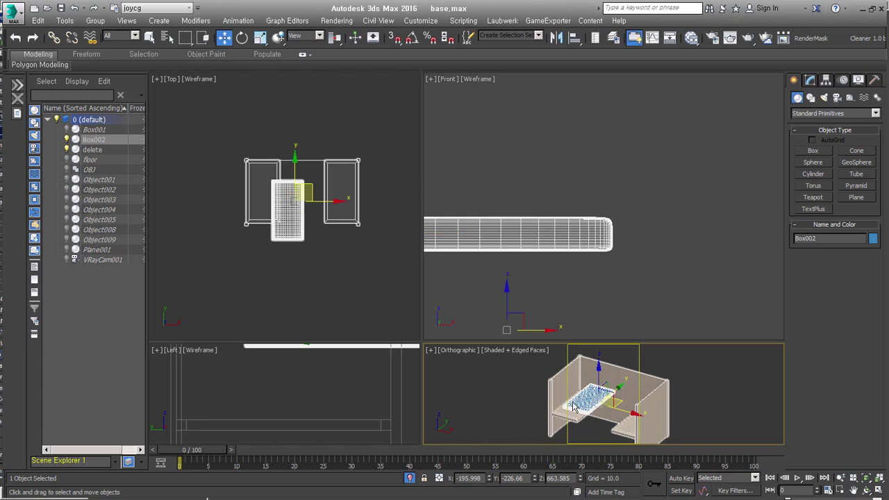
Step: Export the selected objects as del_b.obj with default OBJ options, then clear the selection
click(7, 10)
mouse_move(40, 159)
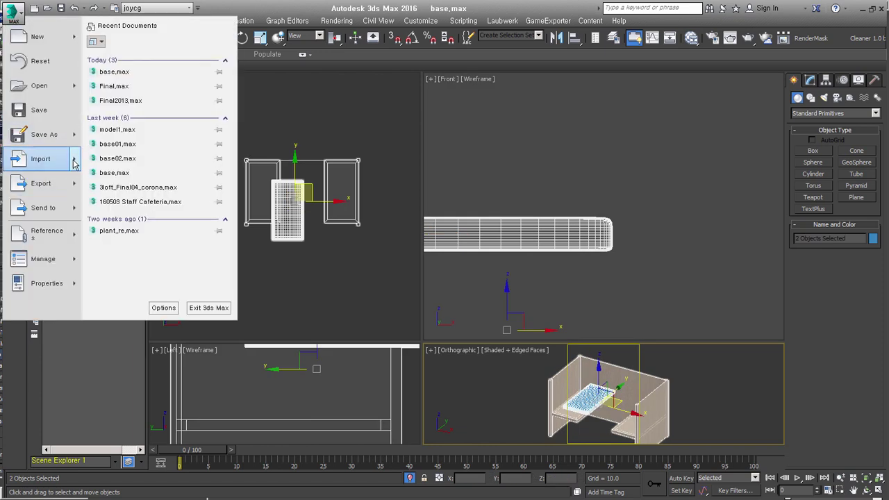
click(139, 90)
click(198, 329)
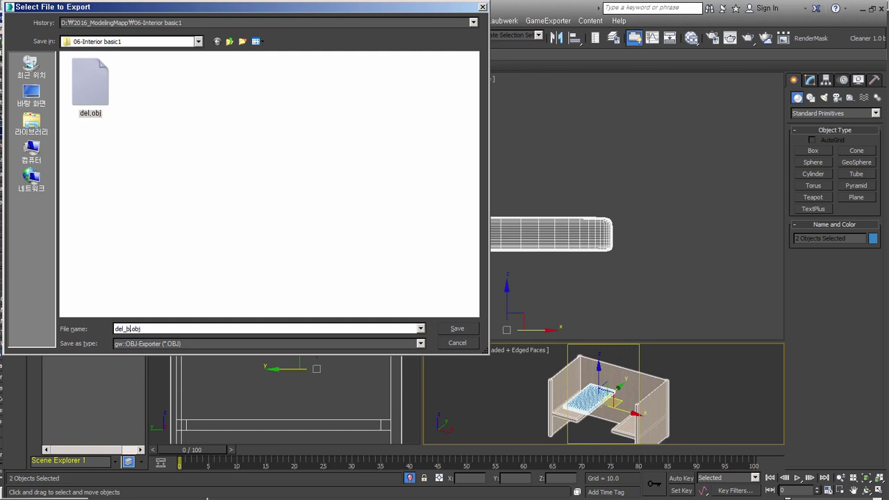
key(Return)
click(377, 341)
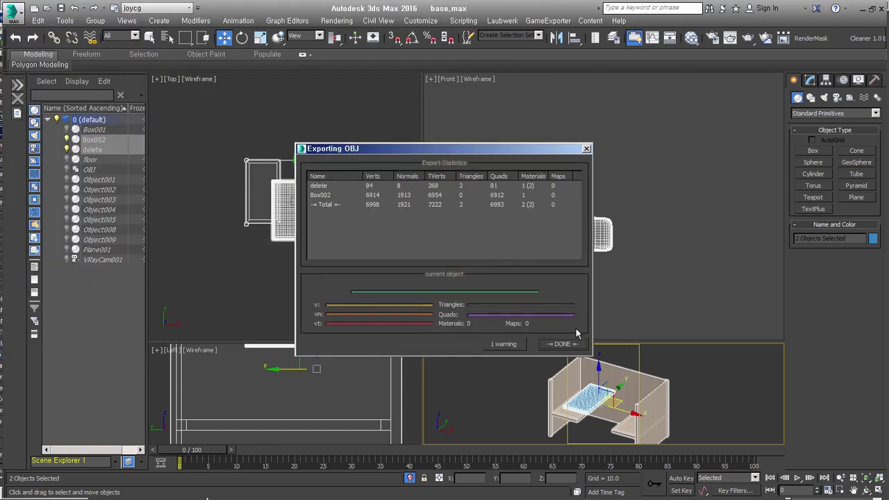
click(576, 344)
click(573, 273)
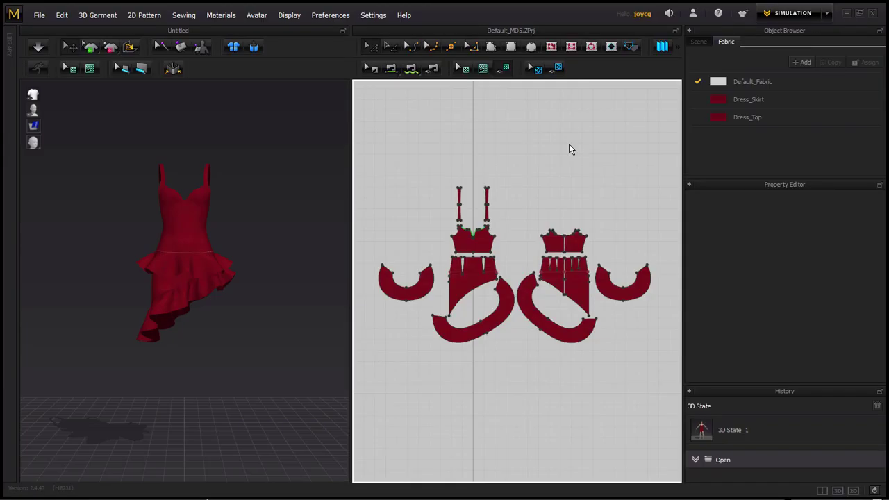
Step: Delete all the dress pattern pieces and draw a test rectangle pattern
key(ctrl+a)
key(Delete)
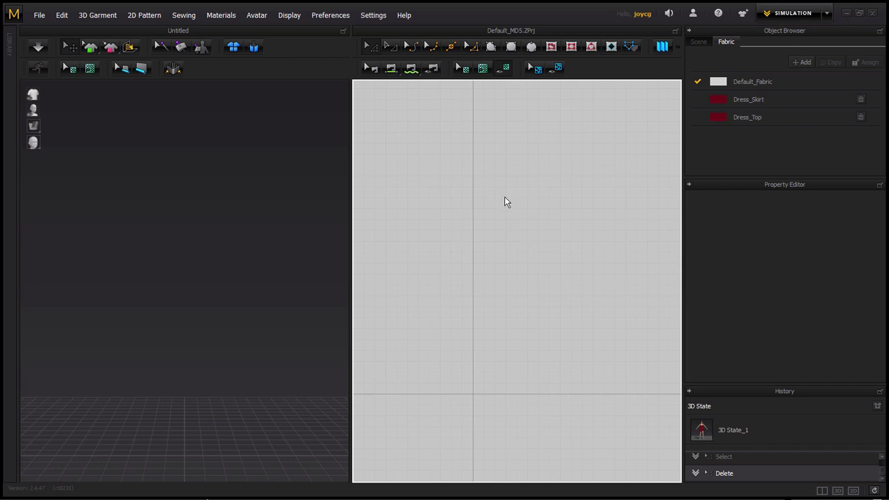
click(511, 46)
drag(459, 238, 577, 363)
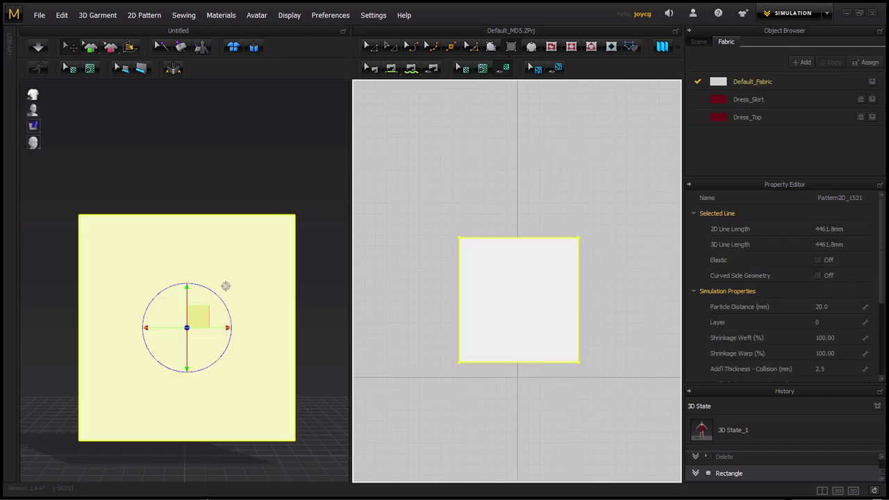
Step: Simulate the test rectangle, pull the cloth upward, then delete it
mouse_move(341, 366)
right_down()
mouse_move(228, 354)
mouse_move(250, 377)
right_up()
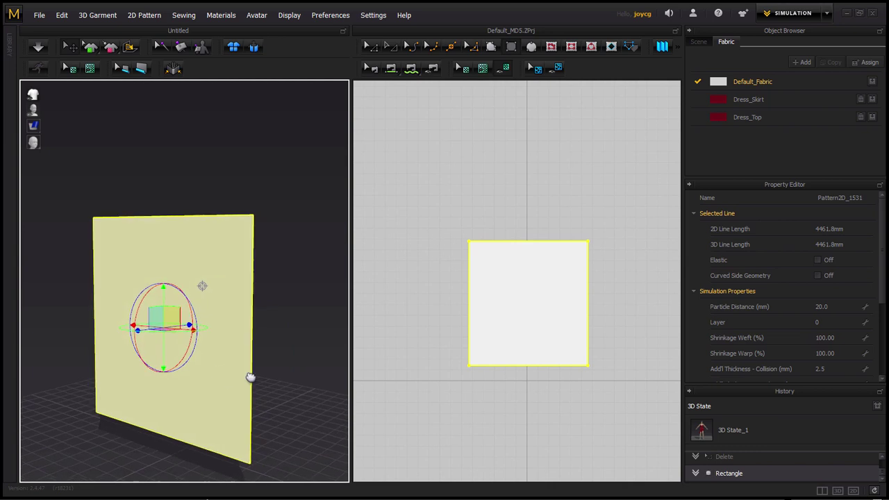
key(space)
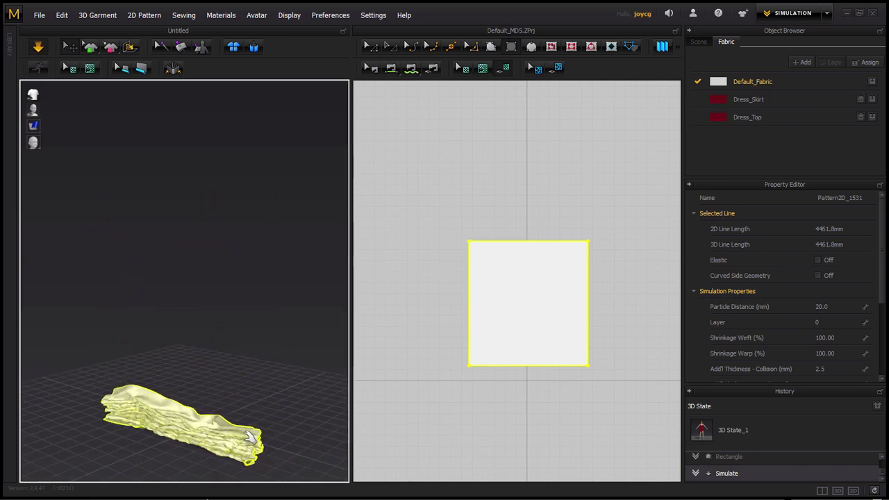
drag(214, 424, 195, 205)
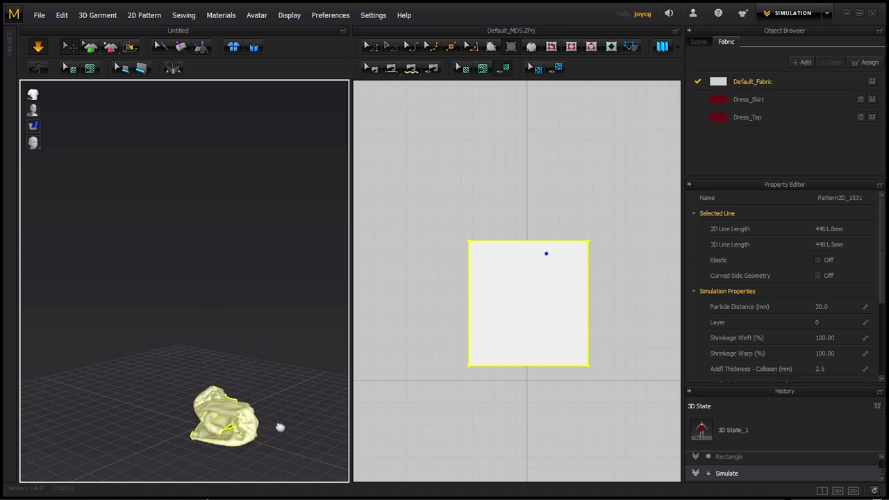
key(Delete)
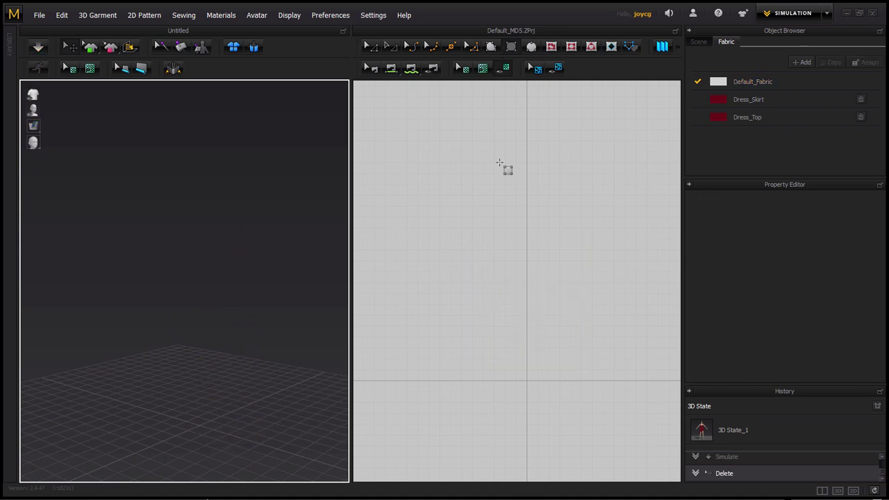
drag(430, 256, 507, 338)
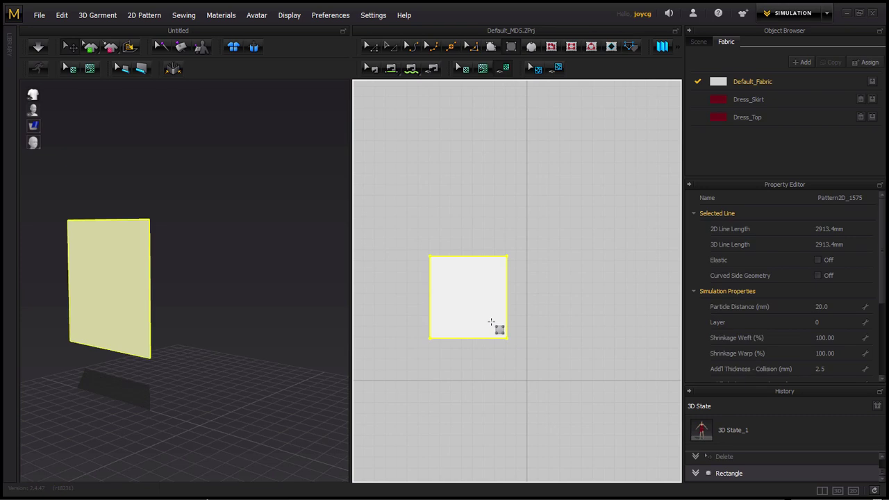
key(ctrl+c)
key(ctrl+v)
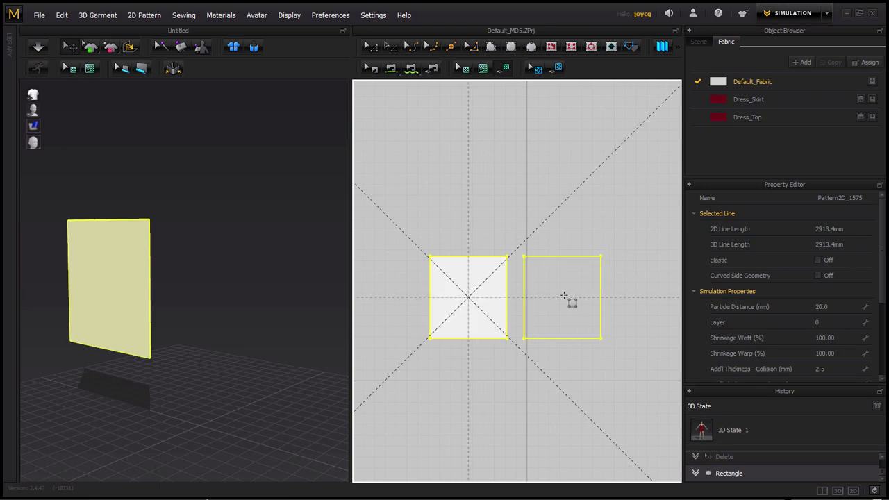
click(558, 299)
click(393, 73)
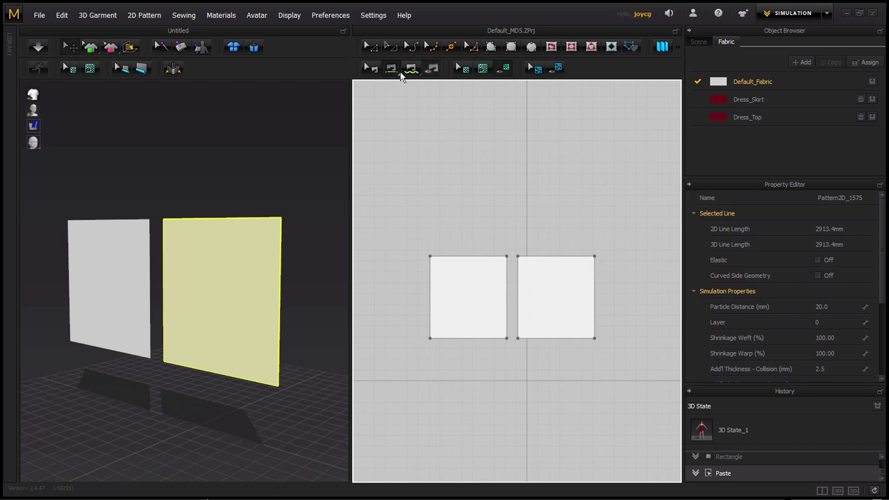
click(508, 274)
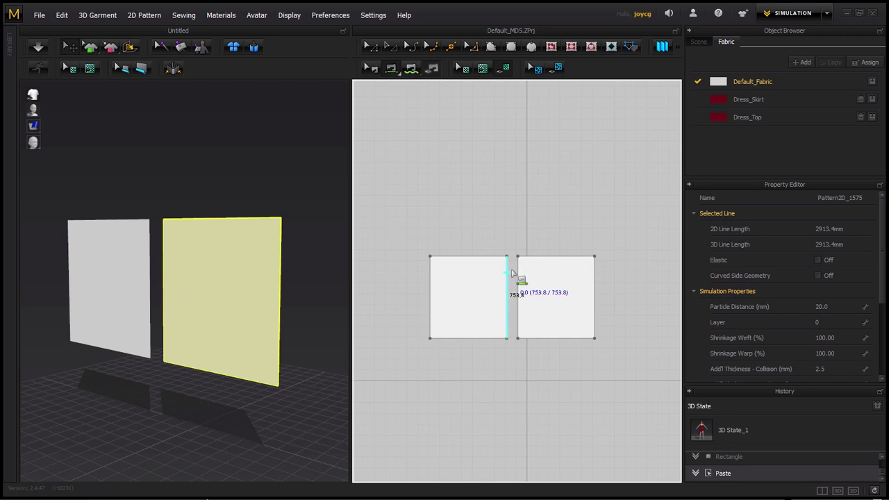
click(519, 275)
click(163, 333)
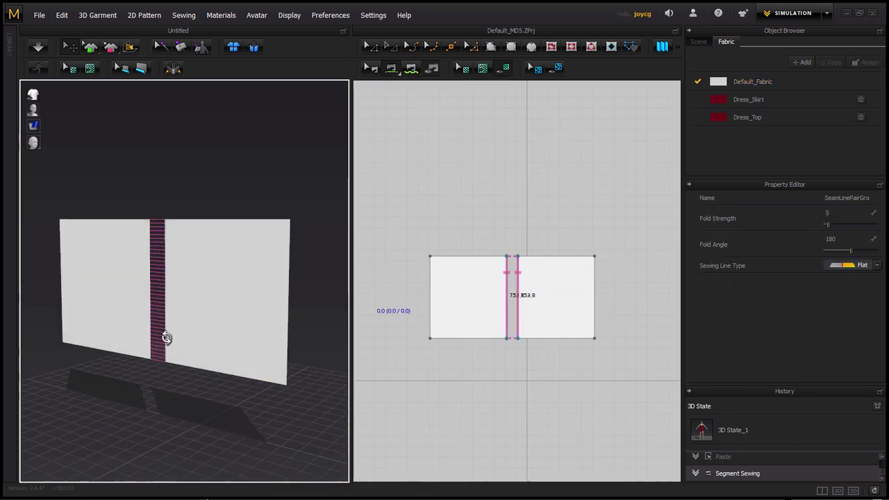
drag(155, 330, 173, 329)
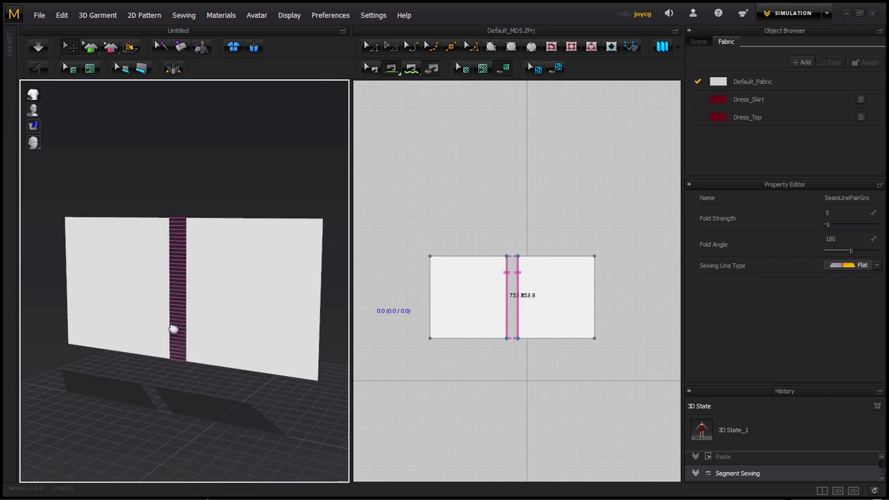
click(81, 228)
click(312, 239)
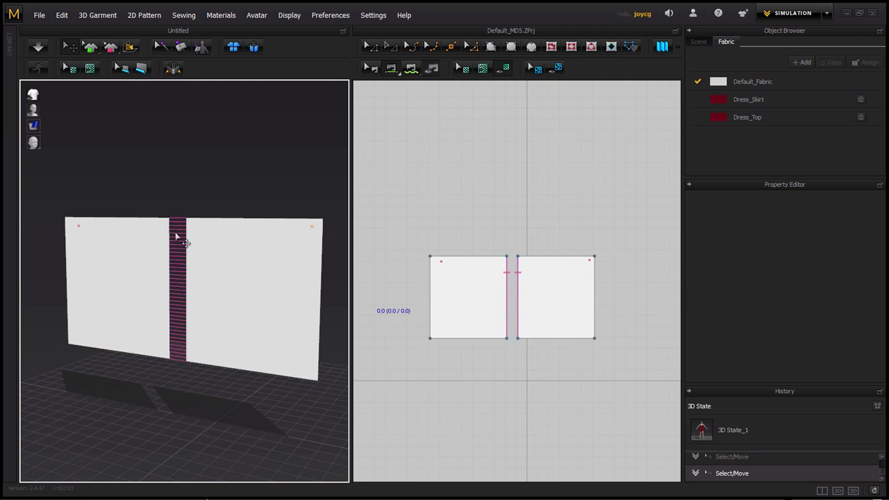
key(space)
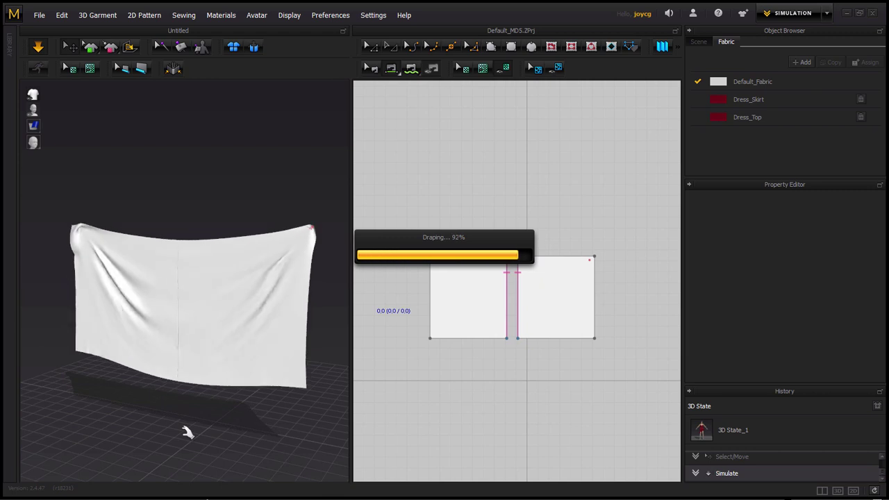
click(254, 359)
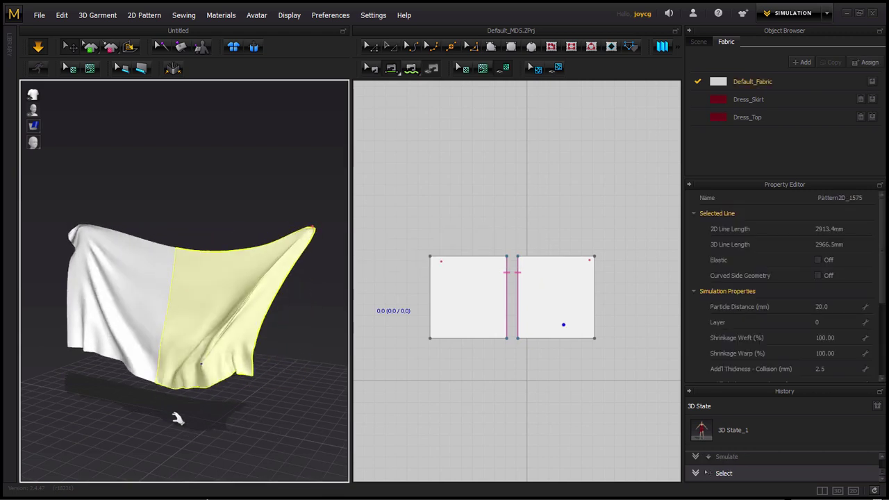
drag(159, 302, 257, 415)
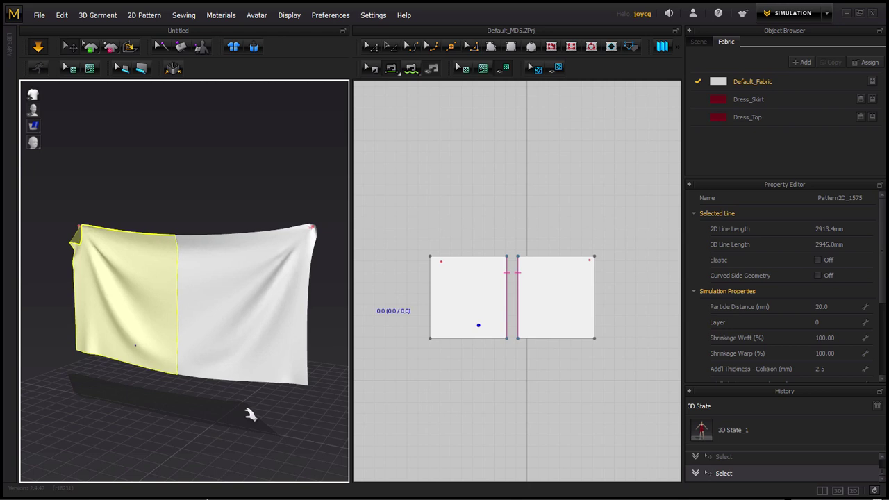
key(ctrl+shift+w)
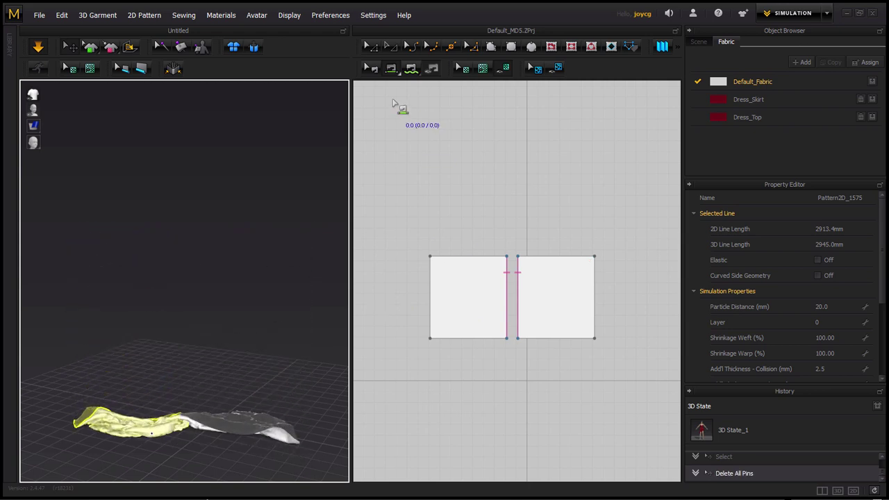
click(371, 47)
key(ctrl+a)
Step: Delete the cloth panels and load del_base.obj from the interior folder as the avatar
key(Delete)
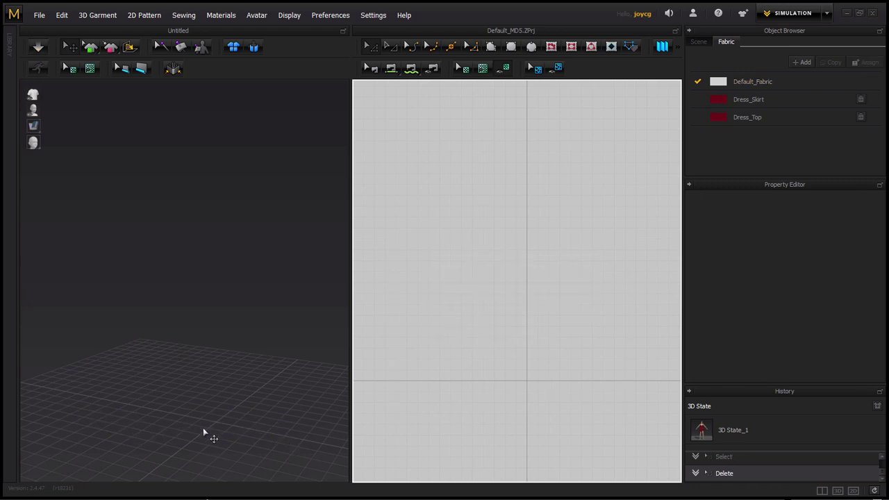
middle_drag(250, 415, 186, 346)
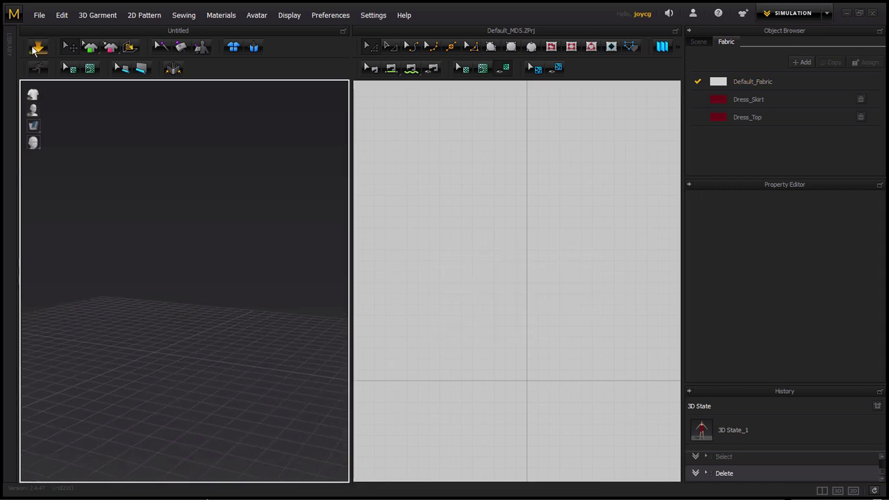
click(37, 17)
mouse_move(45, 45)
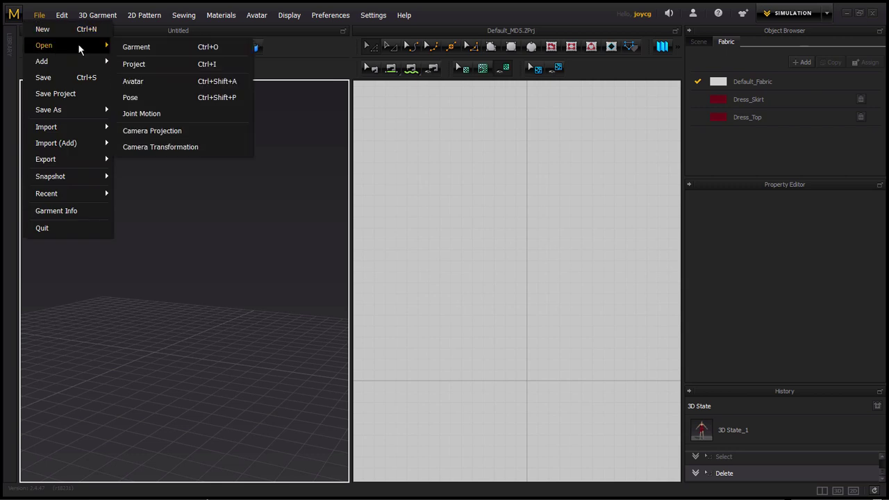
click(158, 81)
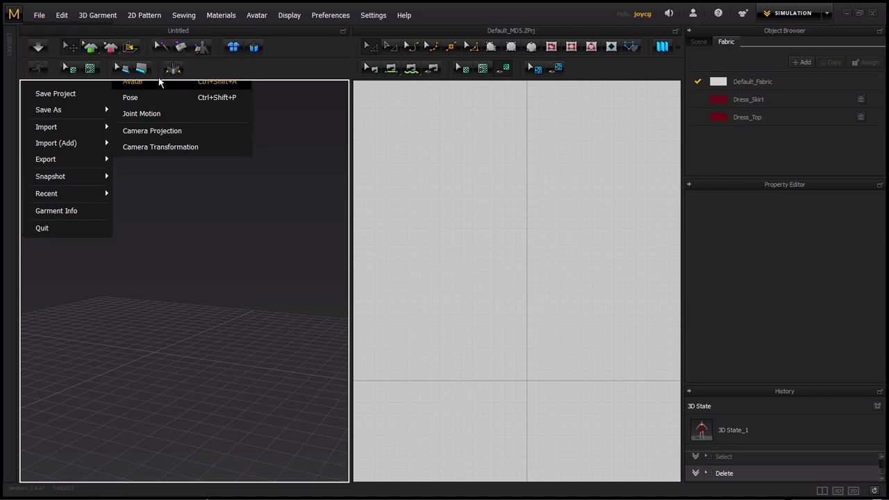
click(49, 250)
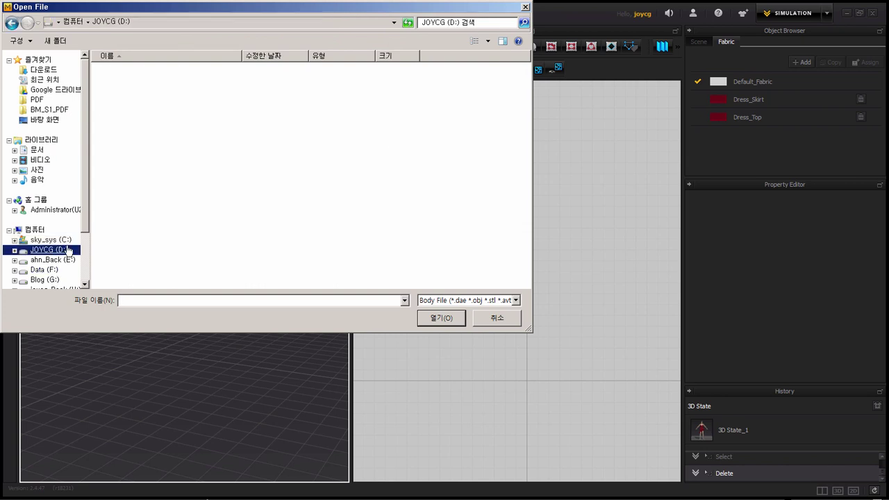
click(192, 97)
click(437, 317)
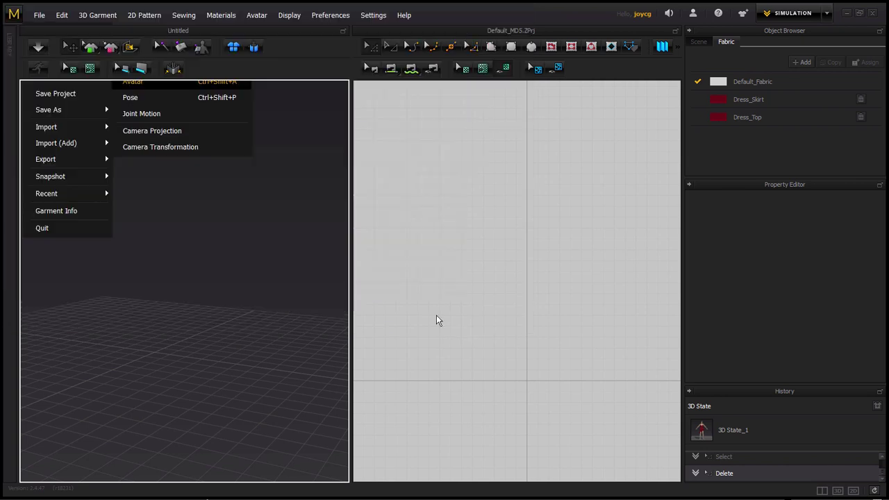
click(444, 310)
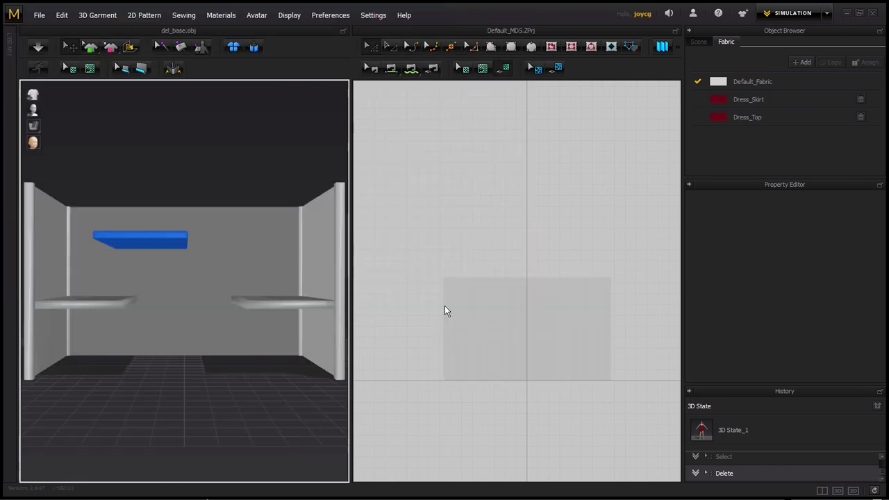
mouse_move(277, 312)
right_down()
mouse_move(218, 318)
mouse_move(266, 314)
right_up()
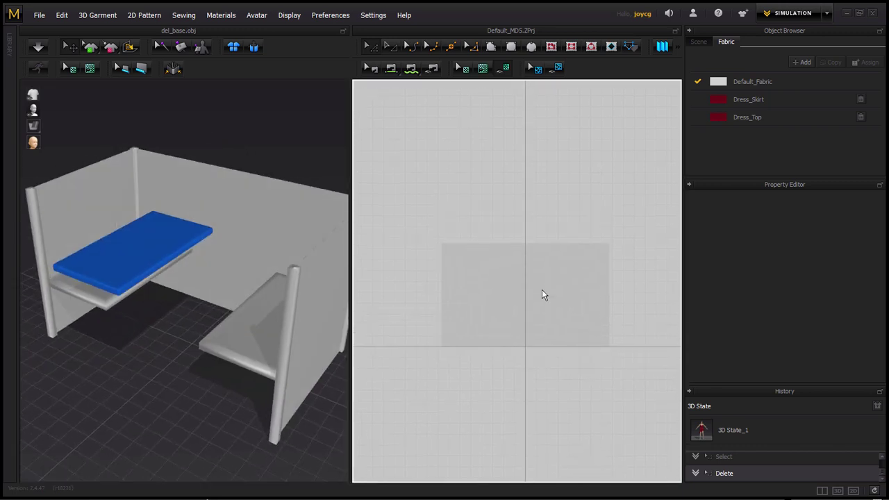
right_drag(507, 126, 504, 190)
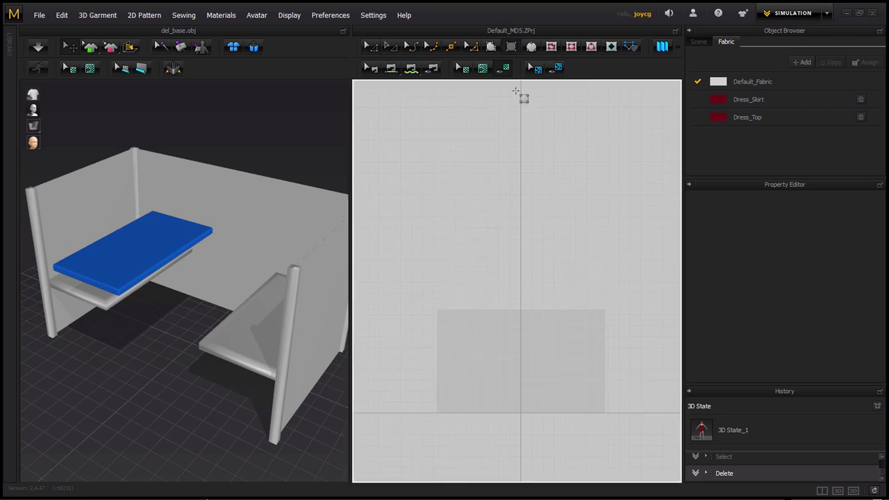
Step: Create a 420 × 800 mm rectangle pattern
click(491, 209)
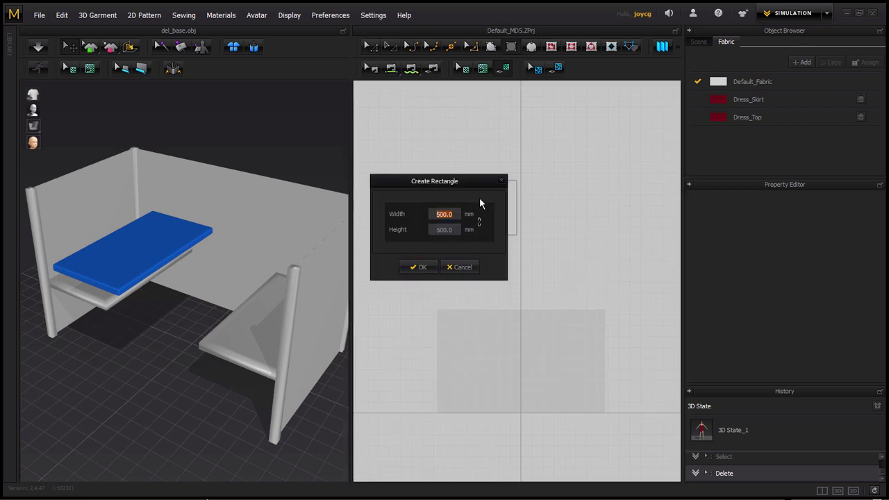
click(436, 230)
text(800)
click(444, 215)
text(420)
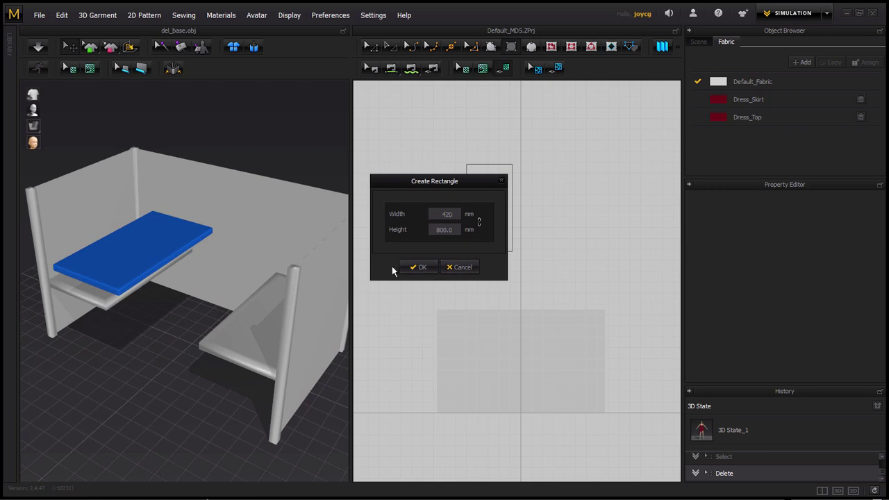
click(422, 268)
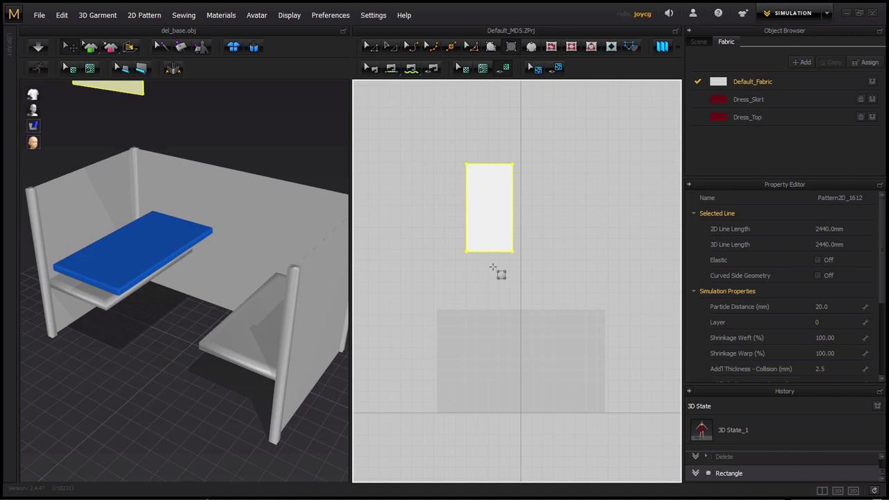
Step: Create a 420 × 36 mm strip pattern
click(486, 260)
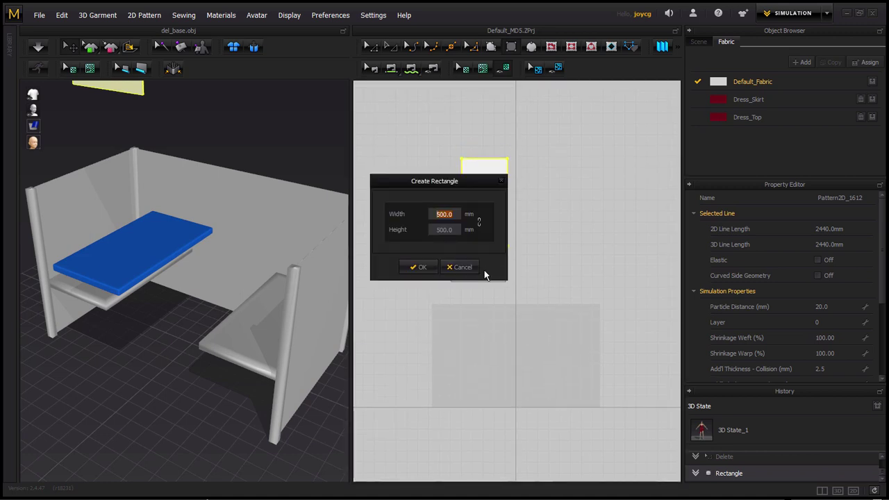
text(420)
click(442, 231)
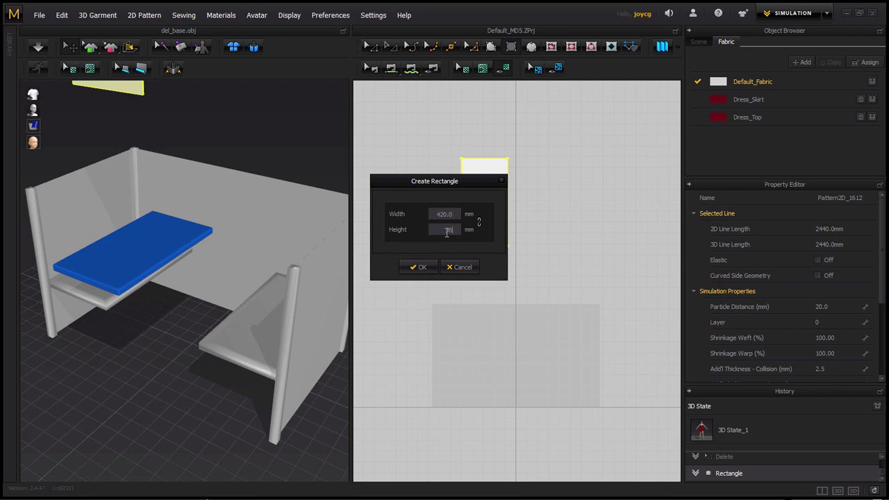
click(423, 269)
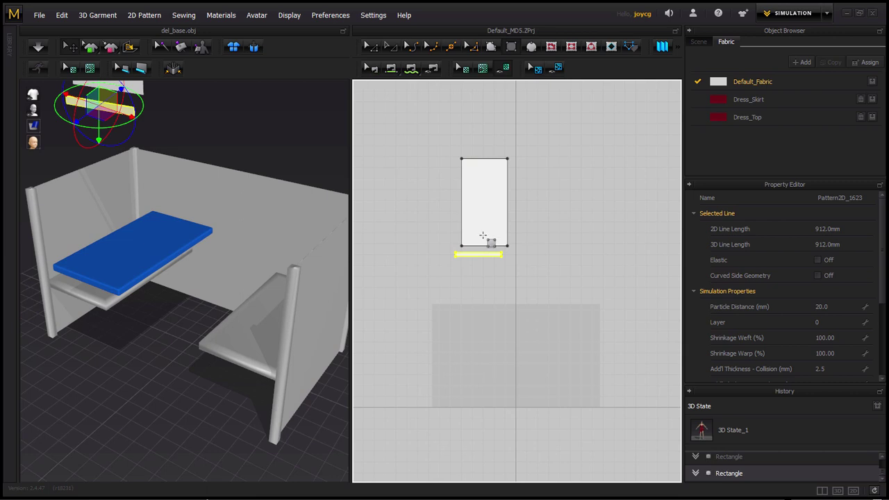
Step: Create a 36 × 800 mm side strip pattern
click(441, 207)
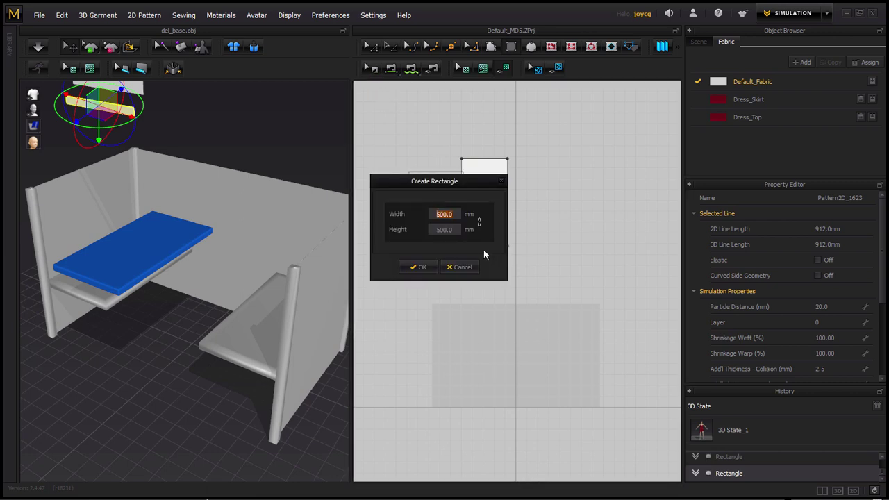
click(454, 230)
text(800)
click(451, 216)
text(30)
click(433, 265)
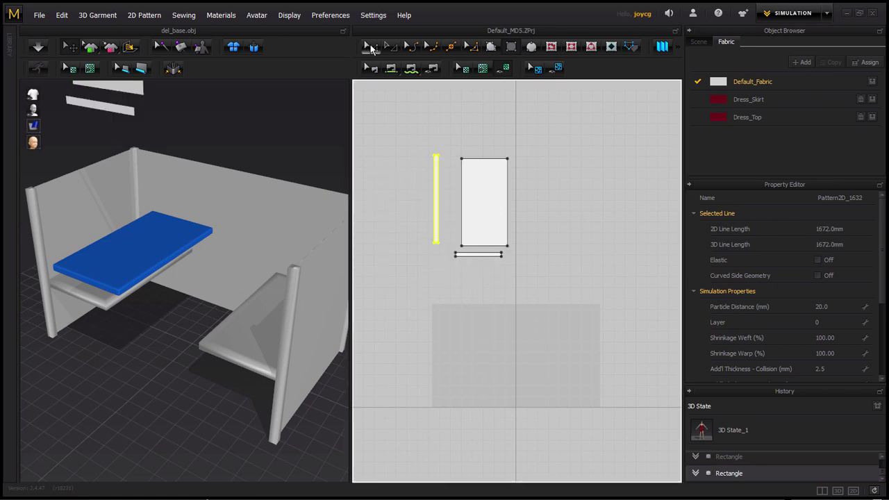
Step: Place the side strip along the panel's left edge and centre the short strip below it
click(438, 231)
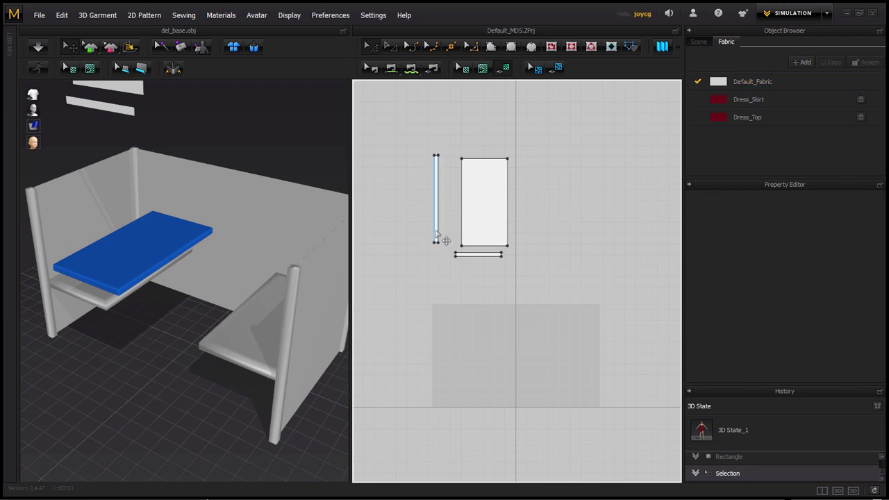
scroll(447, 241, down, 1)
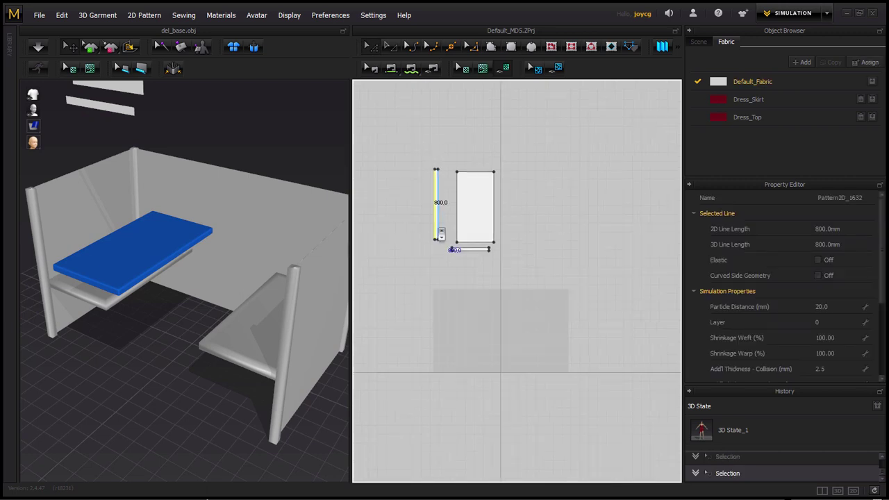
scroll(447, 241, down, 1)
scroll(448, 236, up, 5)
scroll(412, 273, up, 2)
drag(411, 273, 459, 286)
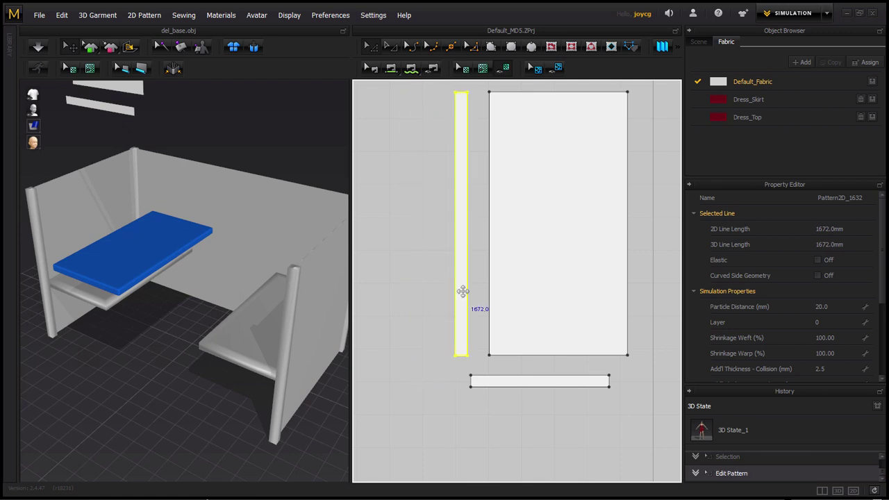
click(540, 380)
drag(540, 381, 561, 379)
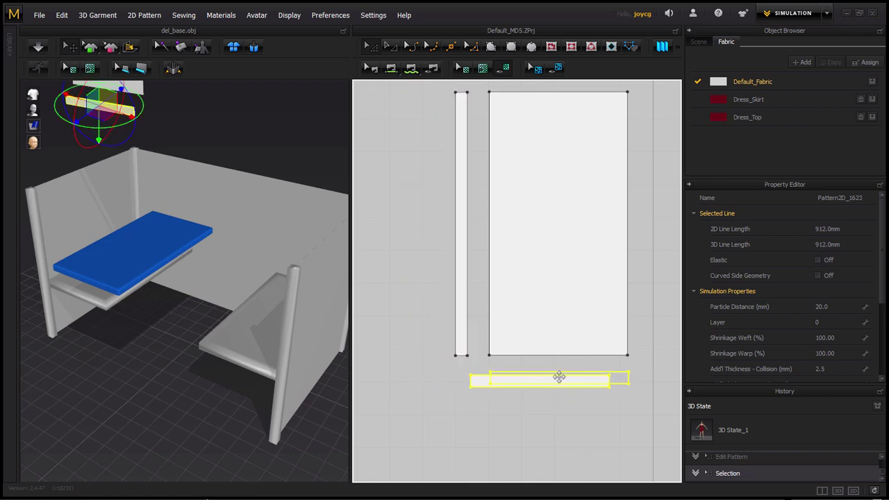
click(560, 421)
scroll(552, 424, down, 3)
middle_drag(547, 426, 547, 407)
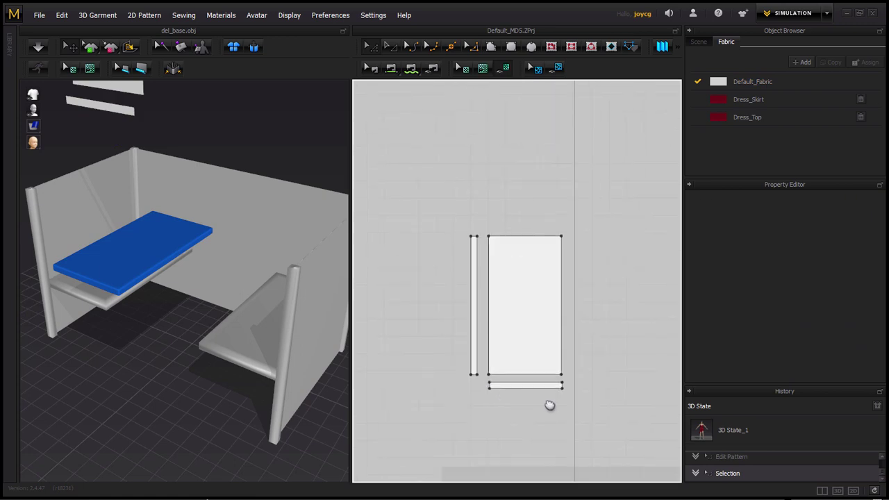
Step: Duplicate the side strip to the panel's right and the bottom strip above it
click(502, 315)
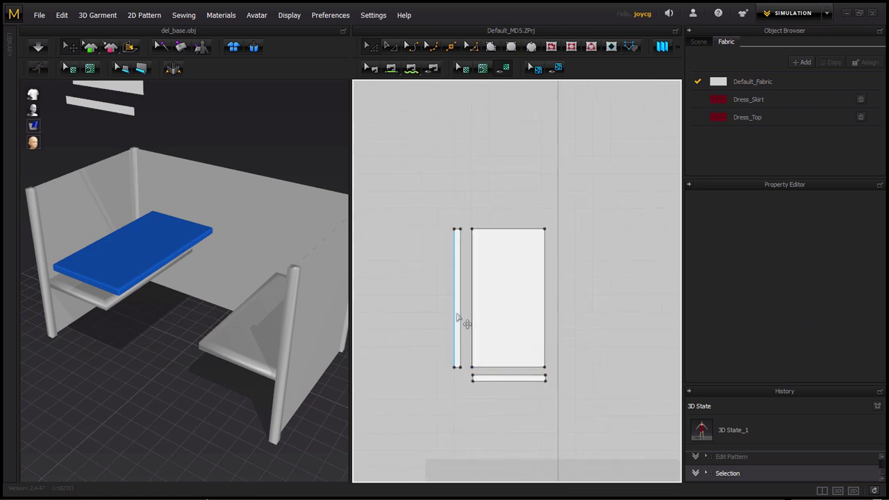
click(457, 317)
key(ctrl+c)
key(ctrl+v)
click(562, 305)
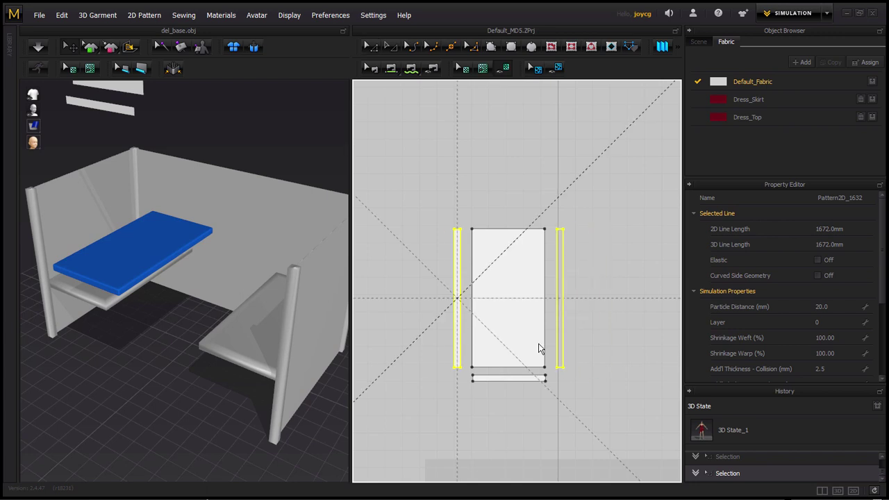
click(516, 378)
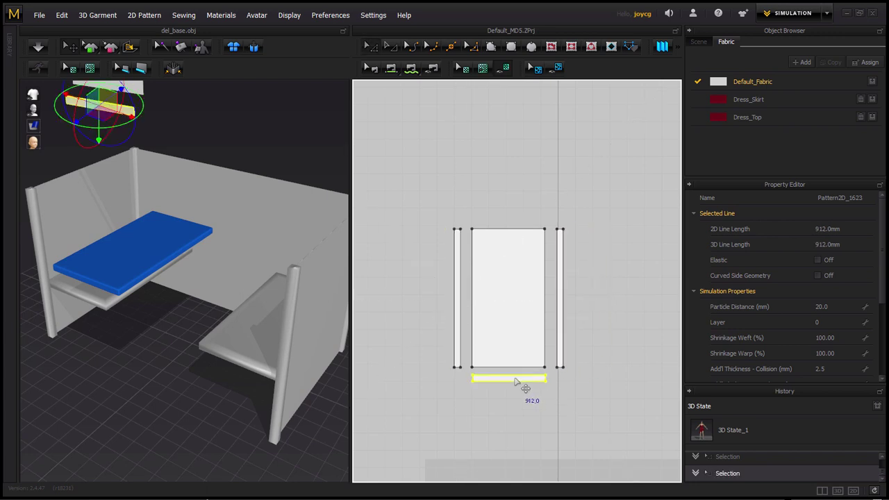
key(ctrl+c)
key(ctrl+v)
click(511, 212)
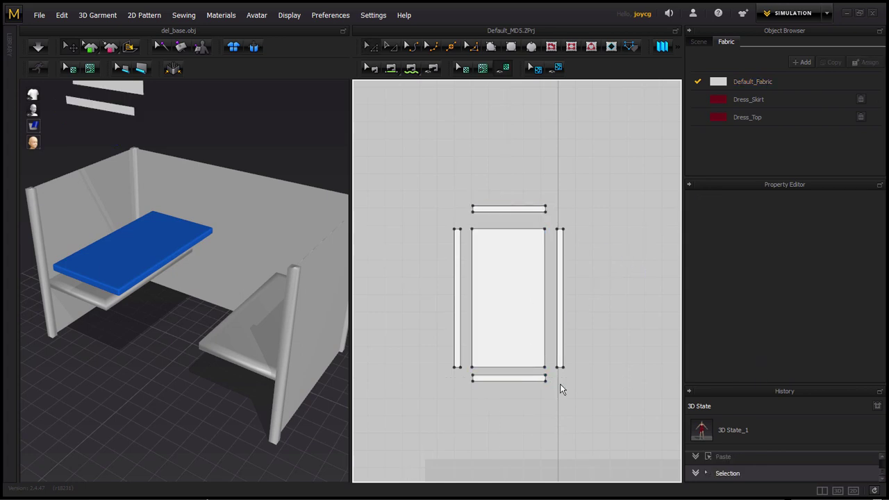
Step: Copy the main 420 × 800 panel and place the duplicate to the right
middle_drag(581, 391, 539, 402)
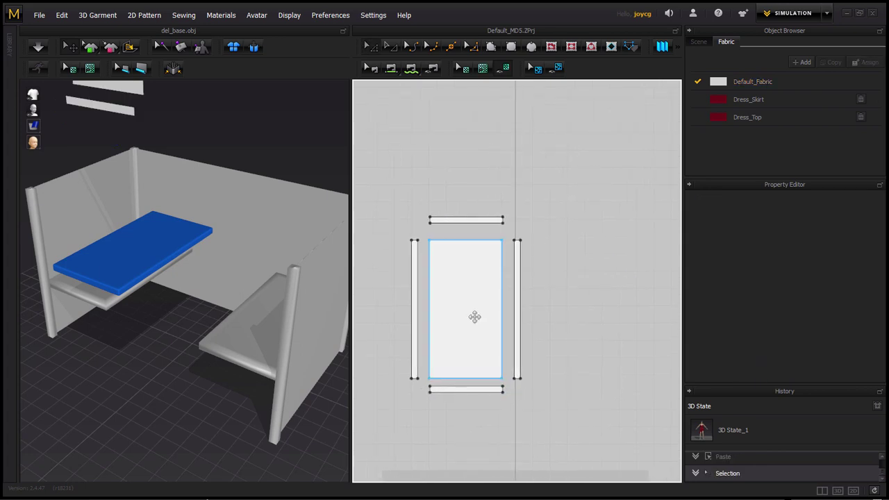
click(467, 297)
key(ctrl+c)
key(ctrl+v)
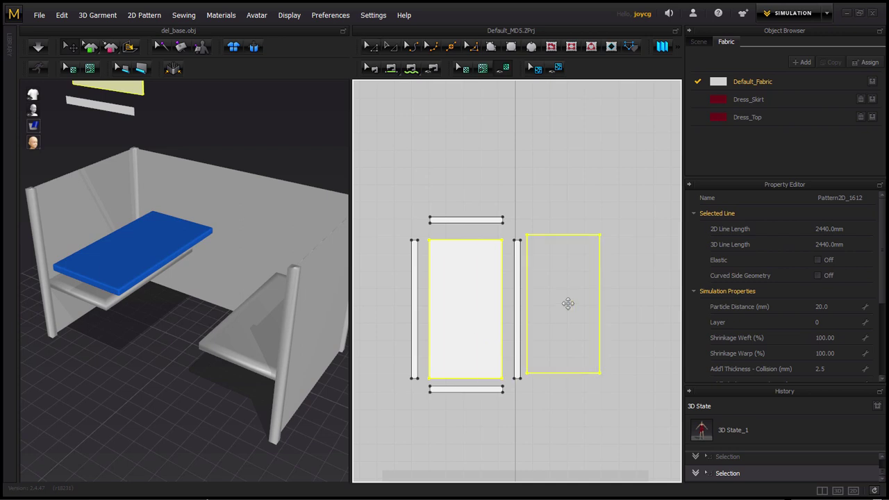
click(579, 305)
middle_drag(554, 431, 539, 422)
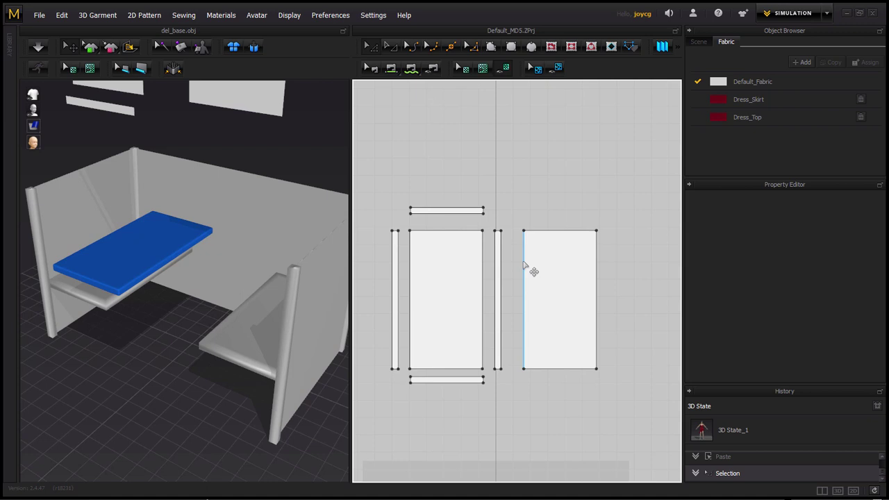
Step: Sew the top strip and right side strip to the first panel's edges and ends
click(393, 67)
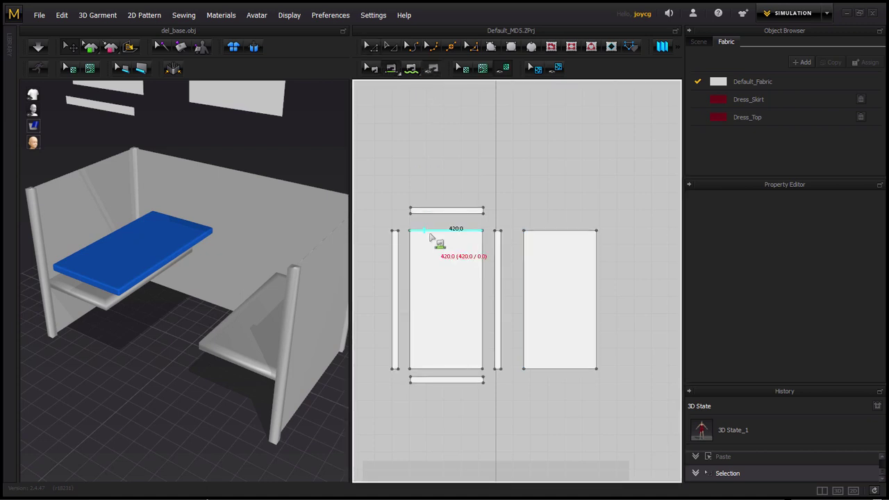
click(428, 230)
click(429, 224)
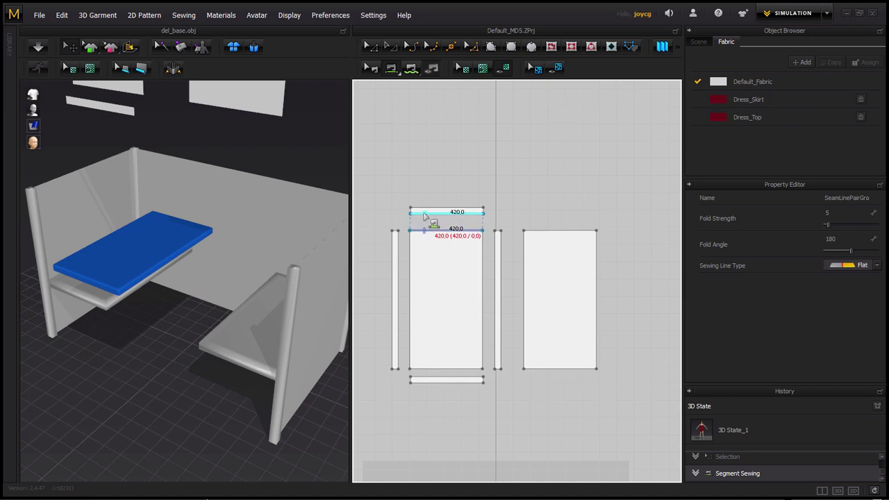
click(484, 251)
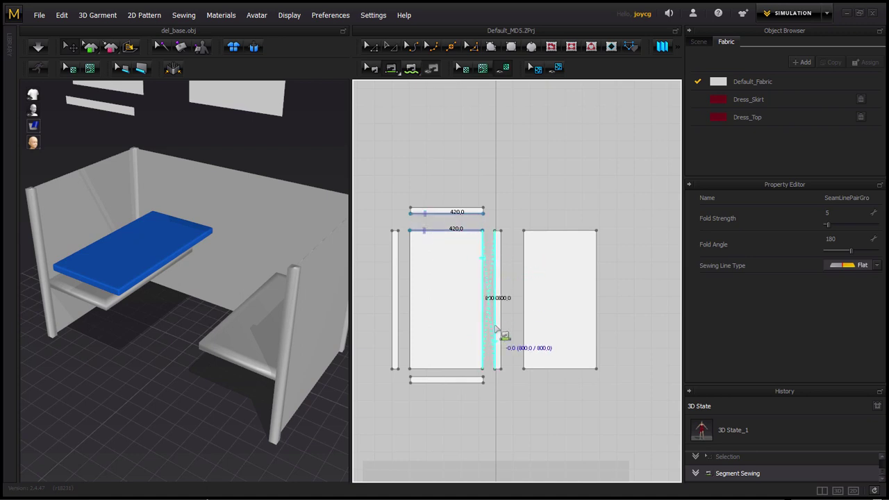
click(496, 259)
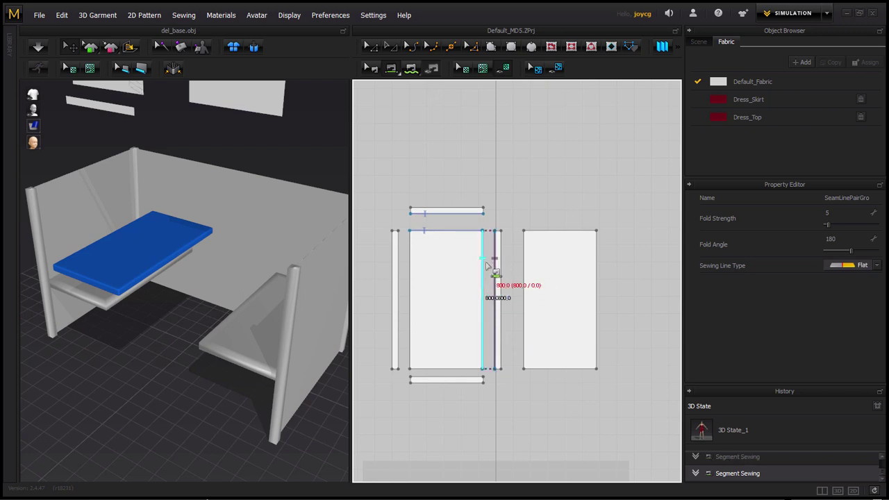
click(500, 259)
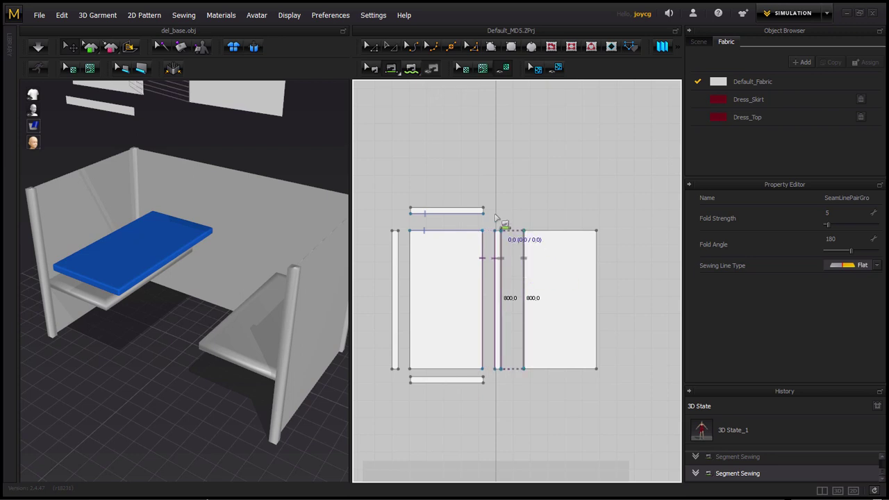
scroll(486, 209, up, 3)
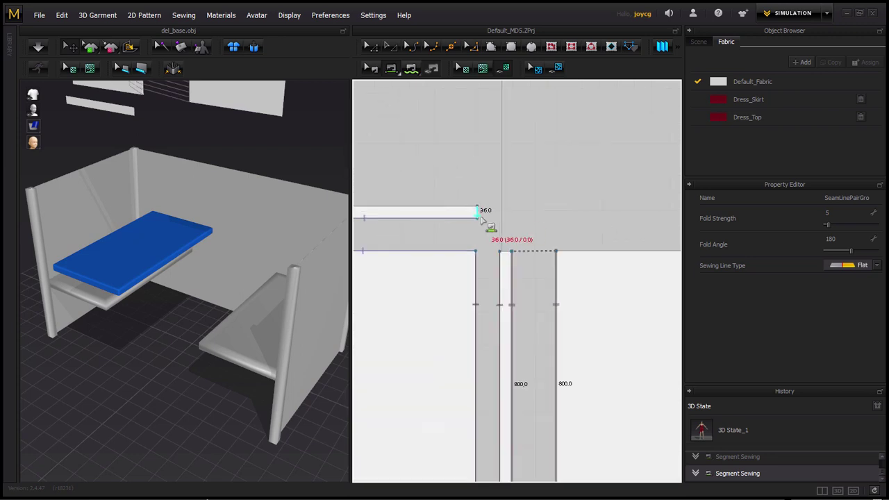
click(504, 256)
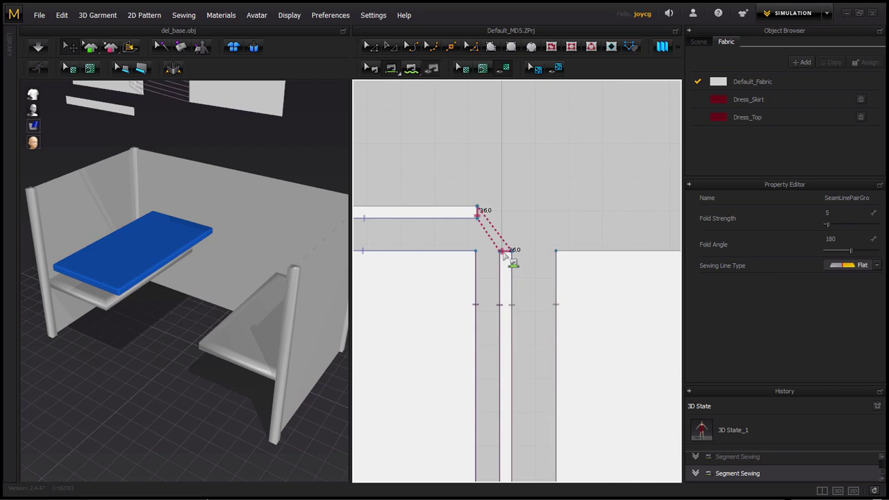
scroll(452, 317, down, 3)
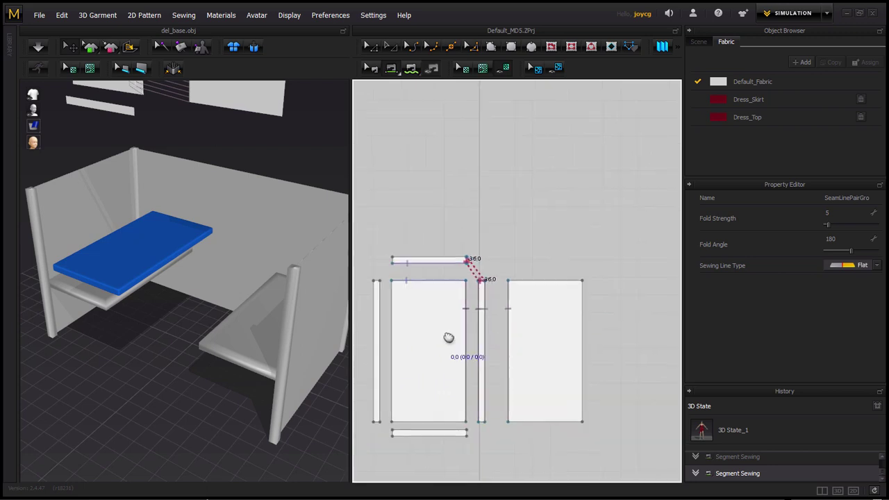
scroll(553, 356, up, 3)
Step: Sew the left strip's top end and join the top and bottom strips to the second panel
click(547, 365)
middle_drag(548, 365, 587, 384)
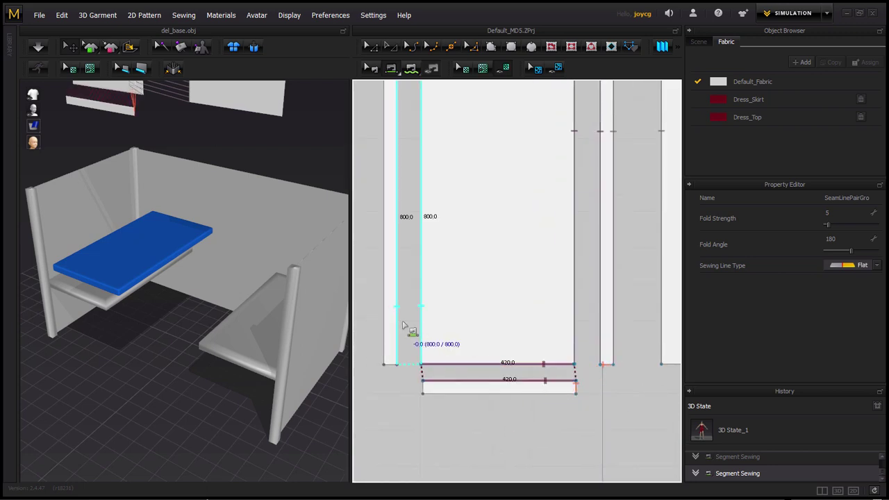
middle_drag(396, 366, 409, 479)
click(409, 234)
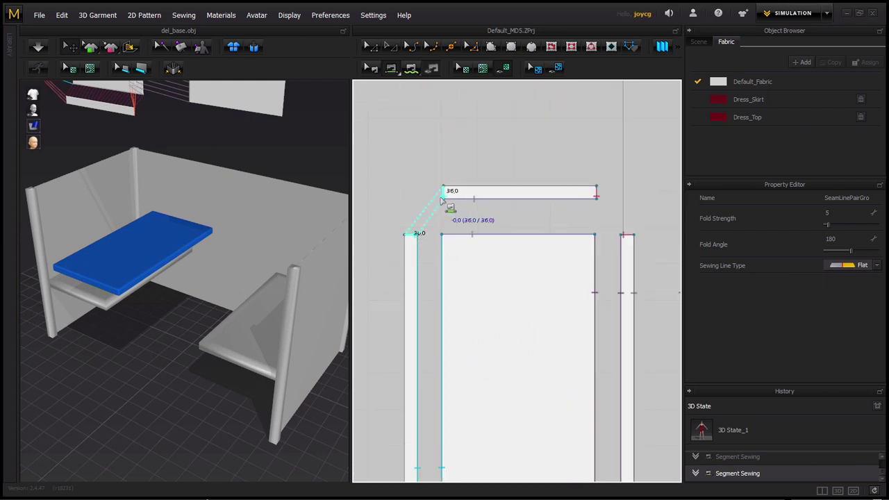
click(440, 194)
scroll(513, 288, down, 1)
scroll(513, 288, down, 1)
click(456, 218)
click(615, 248)
middle_drag(615, 248, 616, 168)
click(596, 358)
middle_drag(627, 204, 539, 248)
Step: Seam the left strip's outer edge and frame the pieces in the 3D and 2D views
click(540, 248)
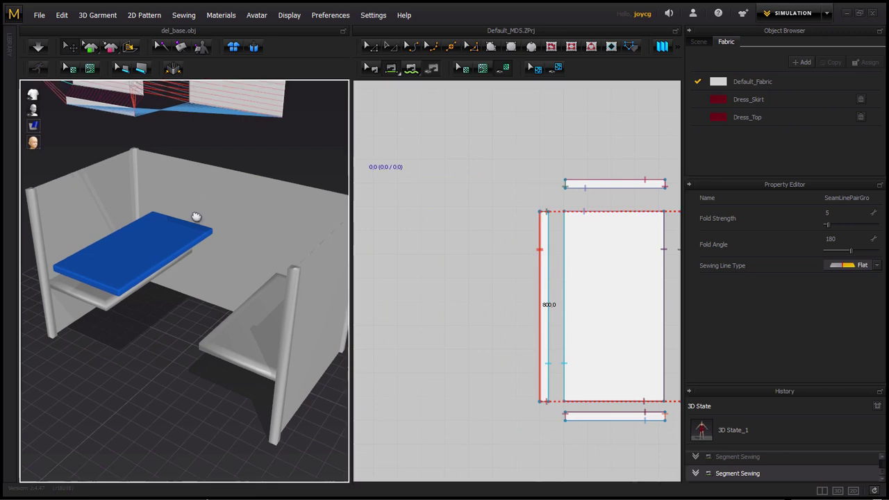
middle_drag(197, 218, 228, 368)
scroll(228, 369, down, 5)
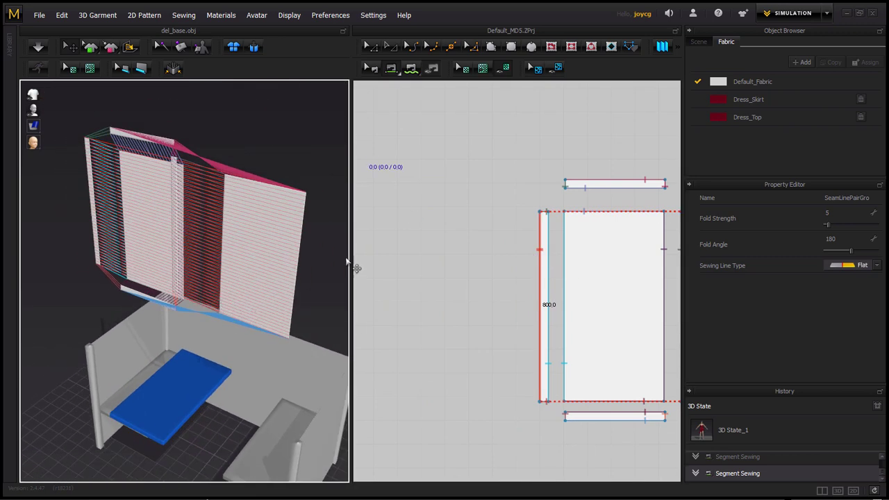
middle_drag(456, 312, 373, 300)
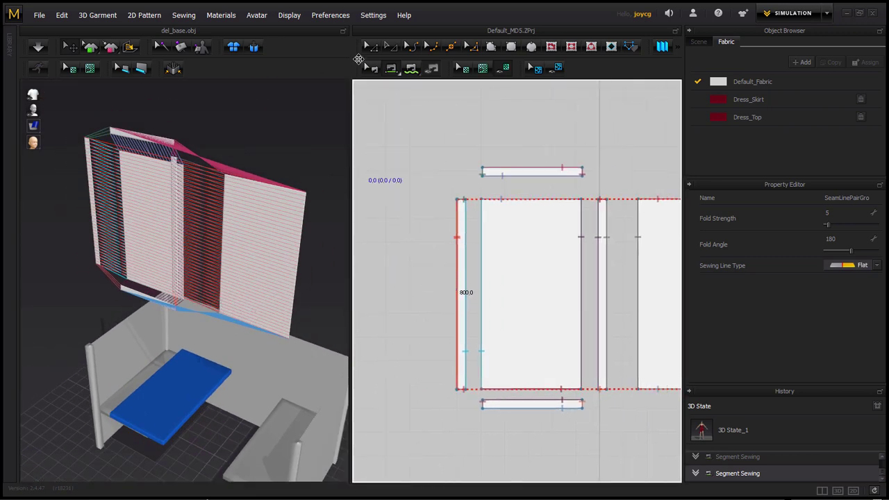
Step: Select the front cushion panel, orbit around it, and show the Gizmo coordinate options
click(139, 264)
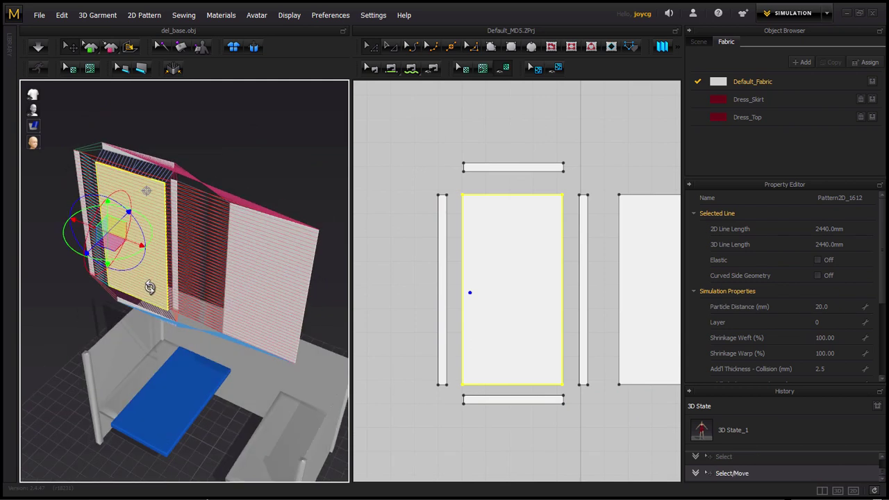
right_drag(149, 287, 159, 221)
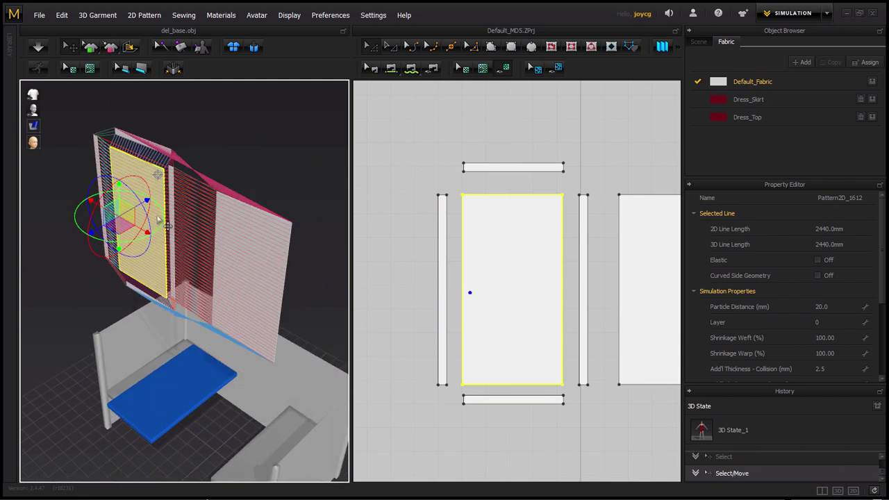
mouse_move(160, 223)
right_down()
mouse_move(162, 248)
mouse_move(246, 100)
right_up()
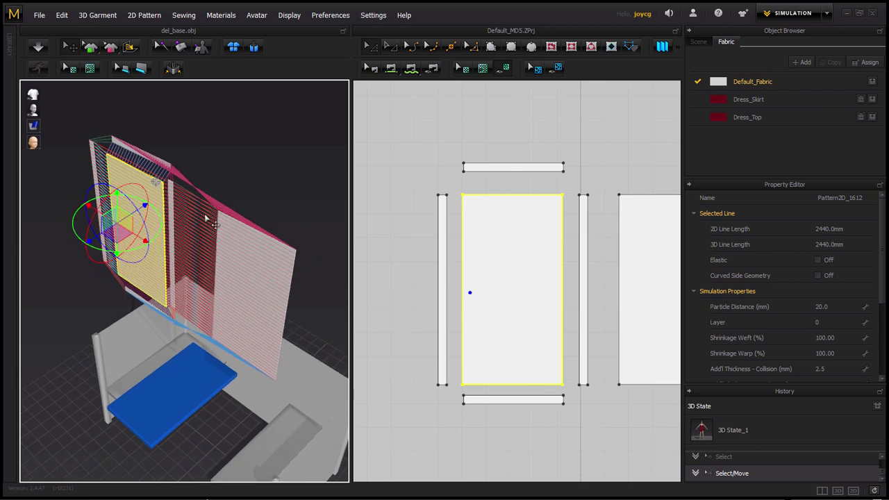
mouse_move(206, 219)
right_down()
mouse_move(203, 244)
mouse_move(223, 234)
right_up()
mouse_move(184, 283)
right_down()
mouse_move(168, 302)
mouse_move(170, 247)
right_up()
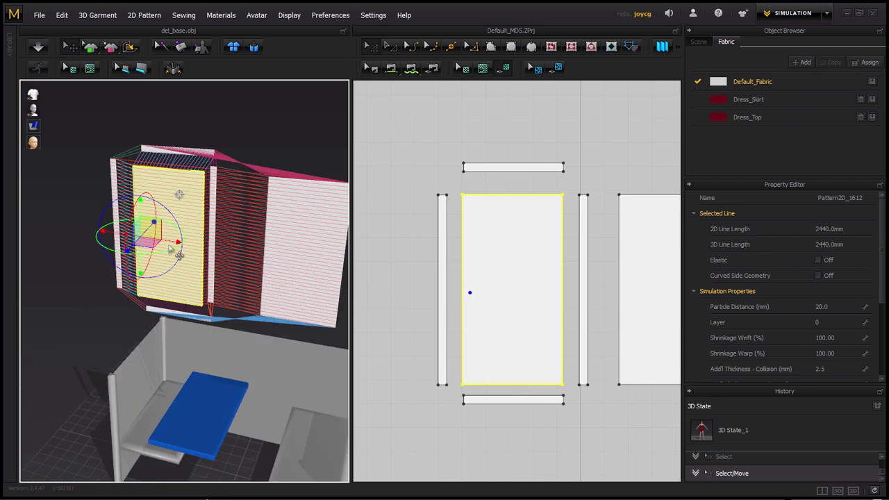
right_click(245, 141)
mouse_move(278, 264)
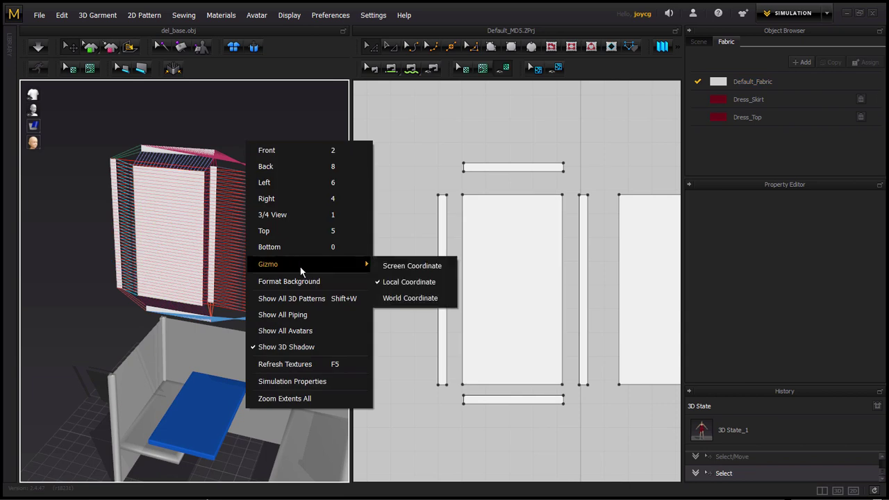
Step: Orbit the view to face the panels and check the left and middle side strips
click(319, 52)
mouse_move(280, 310)
right_down()
mouse_move(254, 341)
mouse_move(191, 278)
mouse_move(248, 258)
mouse_move(154, 254)
right_up()
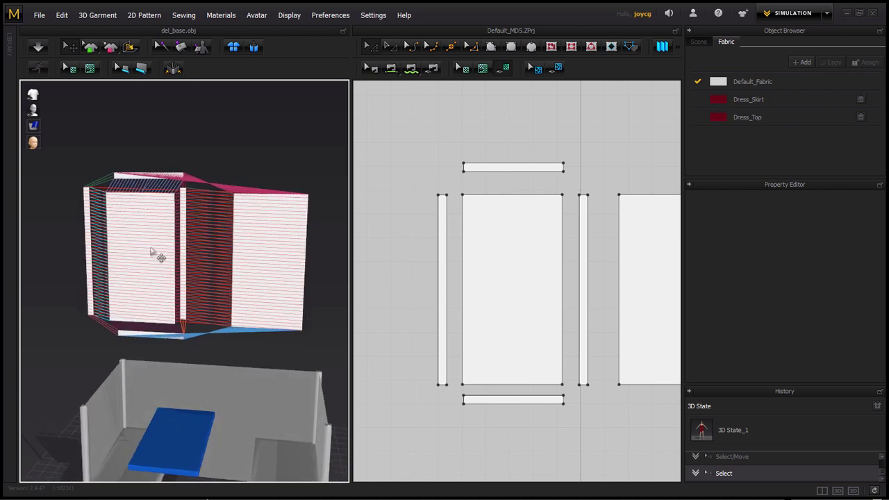
click(97, 246)
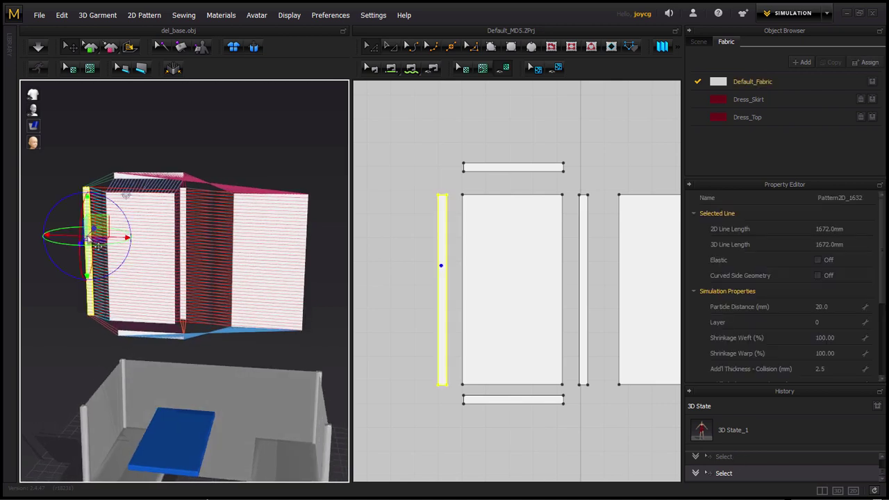
click(184, 245)
mouse_move(234, 321)
right_down()
mouse_move(150, 354)
mouse_move(254, 294)
mouse_move(289, 344)
right_up()
Step: Slide the second large panel in front of the first and rotate it upright against the strip frame
click(251, 286)
drag(264, 286, 145, 287)
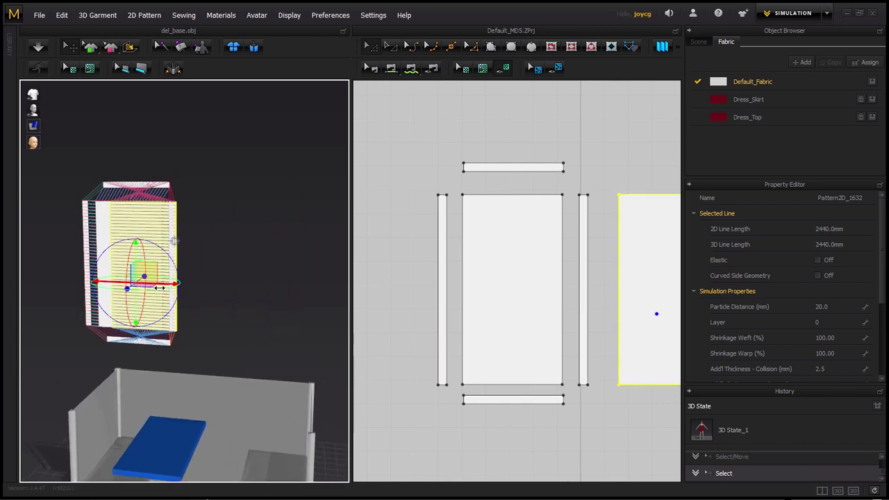
right_drag(145, 287, 125, 357)
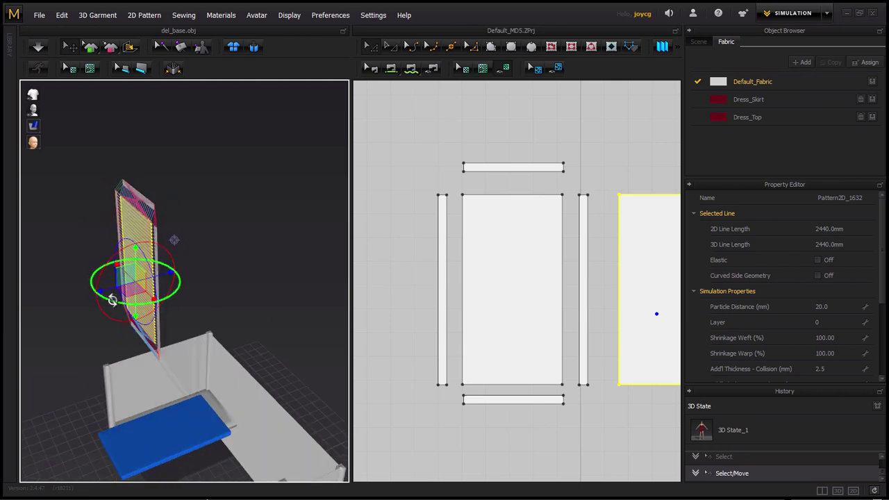
mouse_move(113, 287)
mouse_down()
mouse_move(206, 258)
mouse_move(171, 243)
mouse_up()
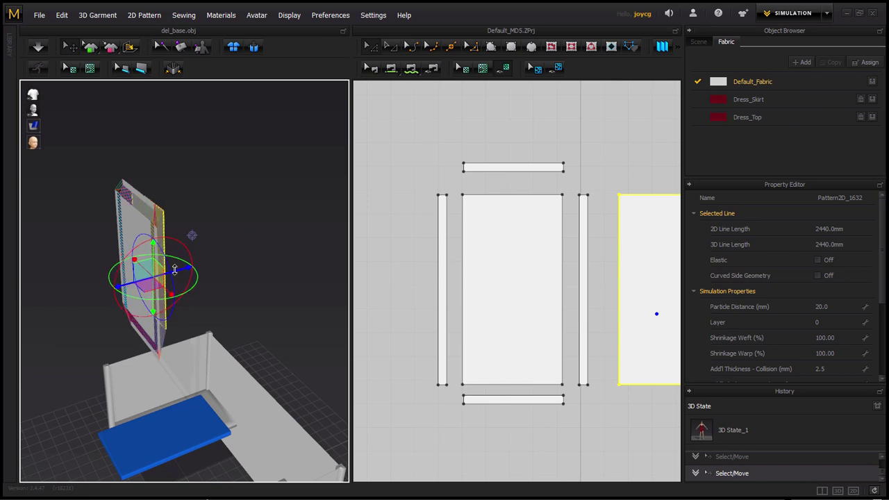
mouse_move(91, 320)
right_down()
mouse_move(180, 316)
mouse_move(141, 345)
mouse_move(159, 354)
mouse_move(264, 279)
right_up()
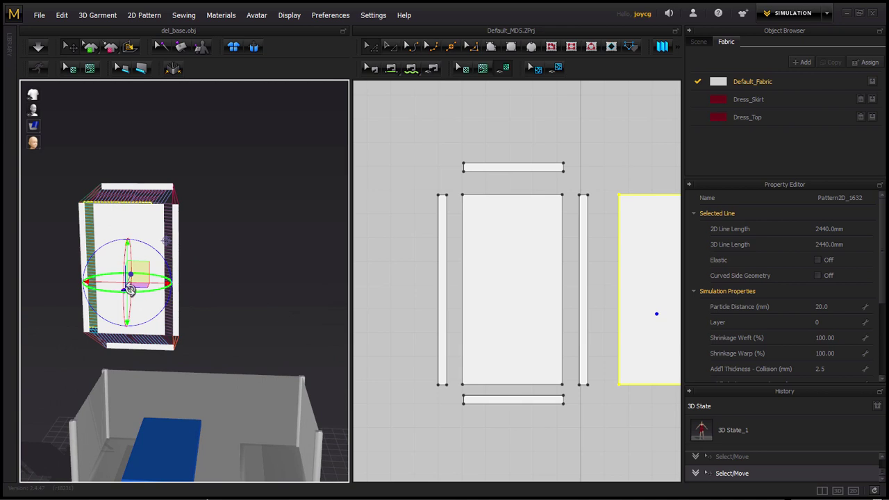
drag(160, 281, 167, 280)
right_drag(174, 320, 184, 356)
Step: Inspect the cushion box's top and bottom strips from several angles
click(135, 189)
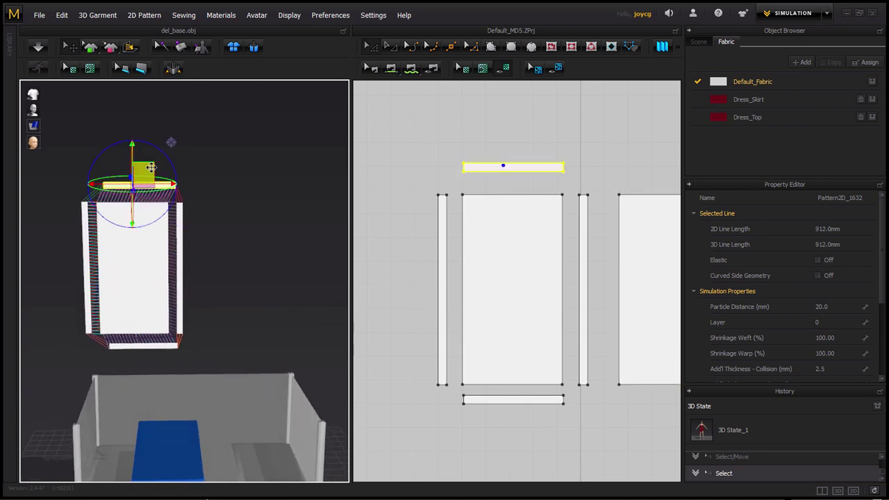
right_drag(169, 145, 160, 150)
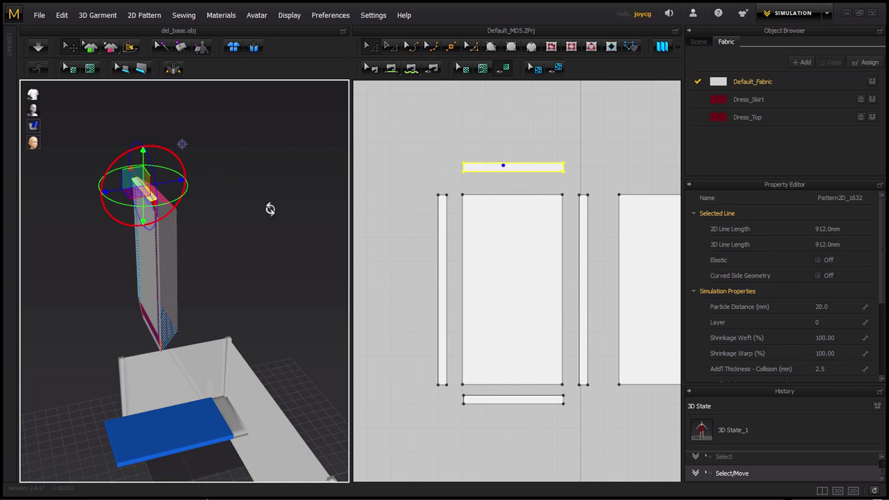
right_drag(271, 229, 102, 217)
mouse_move(185, 353)
right_down()
mouse_move(167, 337)
mouse_move(182, 353)
right_up()
click(166, 343)
scroll(136, 306, up, 3)
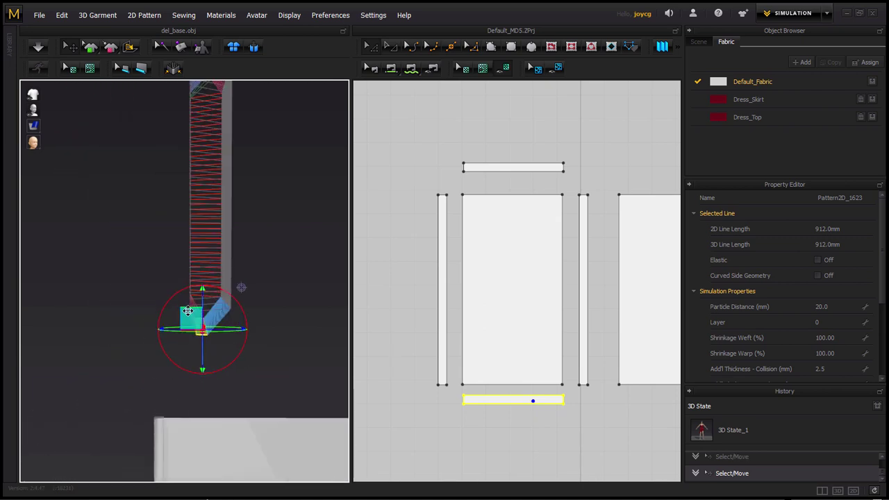
Step: Nudge the right vertical strip into place and check the left strip
mouse_move(131, 389)
right_down()
mouse_move(262, 403)
mouse_move(229, 383)
right_up()
click(277, 397)
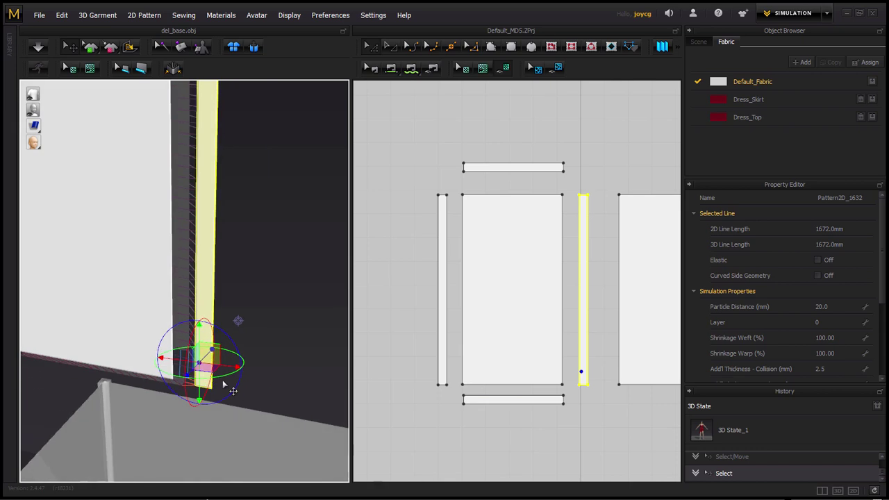
mouse_move(272, 352)
right_down()
mouse_move(105, 396)
mouse_move(257, 360)
mouse_move(104, 347)
mouse_move(12, 376)
right_up()
click(99, 348)
mouse_move(132, 323)
right_down()
mouse_move(169, 387)
mouse_move(195, 406)
right_up()
click(194, 403)
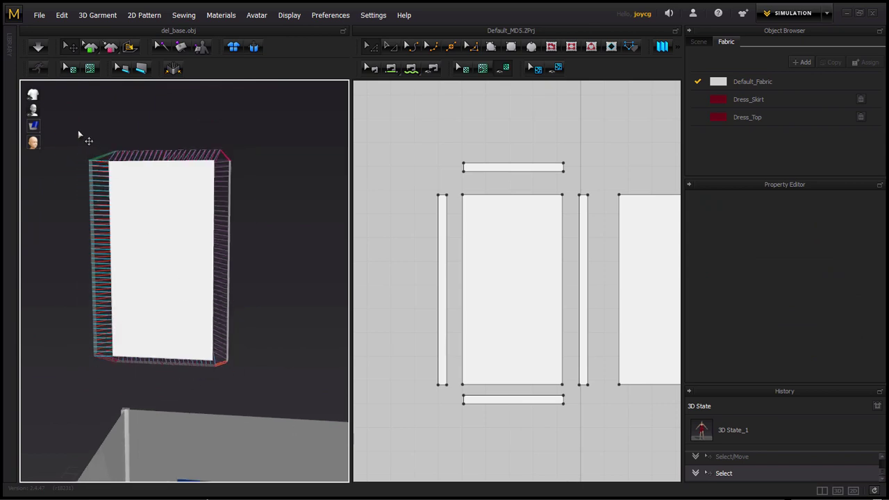
scroll(415, 286, down, 4)
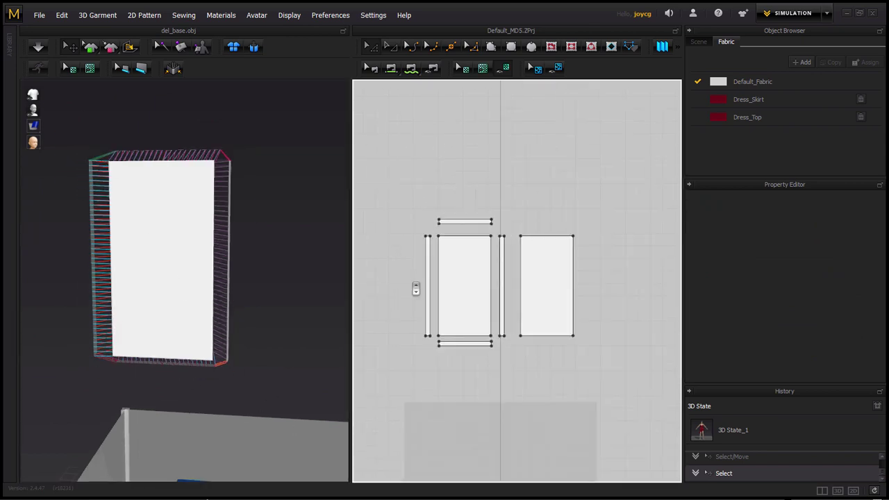
Step: Select all cushion patterns, lift the box and turn it 90° to lie flat
key(ctrl+a)
mouse_move(226, 438)
right_down()
mouse_move(72, 382)
mouse_move(247, 368)
right_up()
right_drag(278, 327, 278, 381)
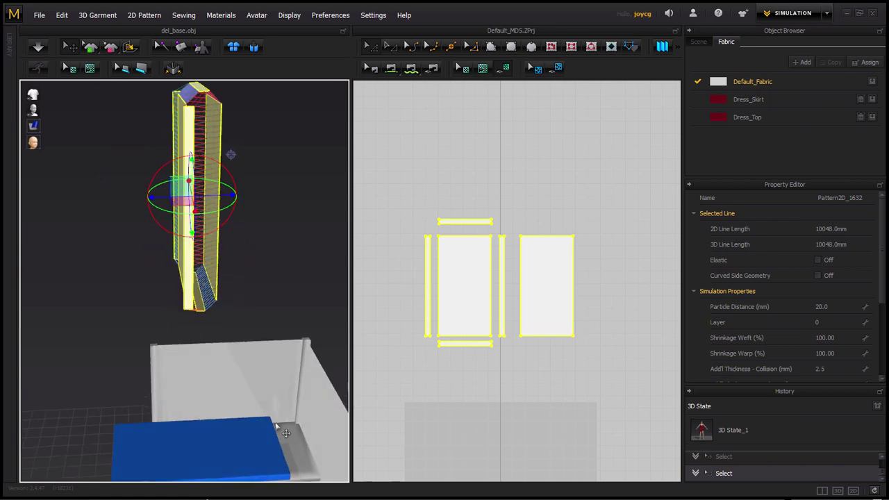
right_drag(292, 433, 259, 351)
right_drag(230, 132, 252, 204)
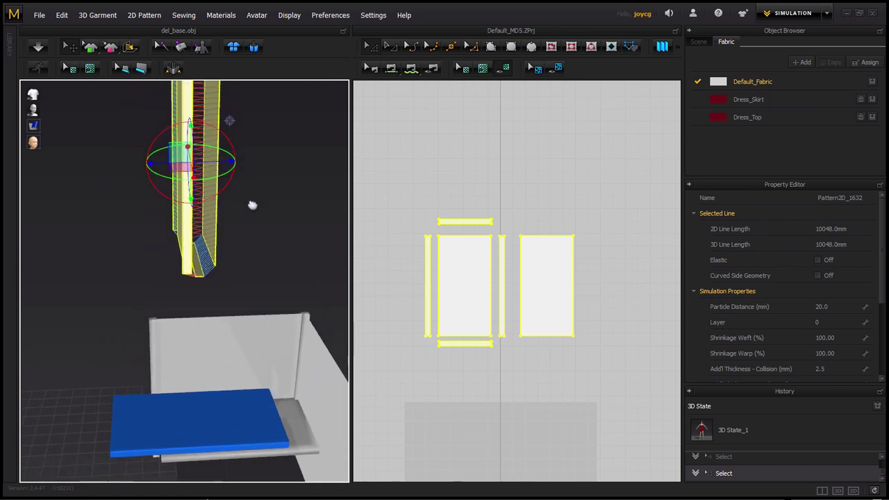
drag(179, 134, 232, 135)
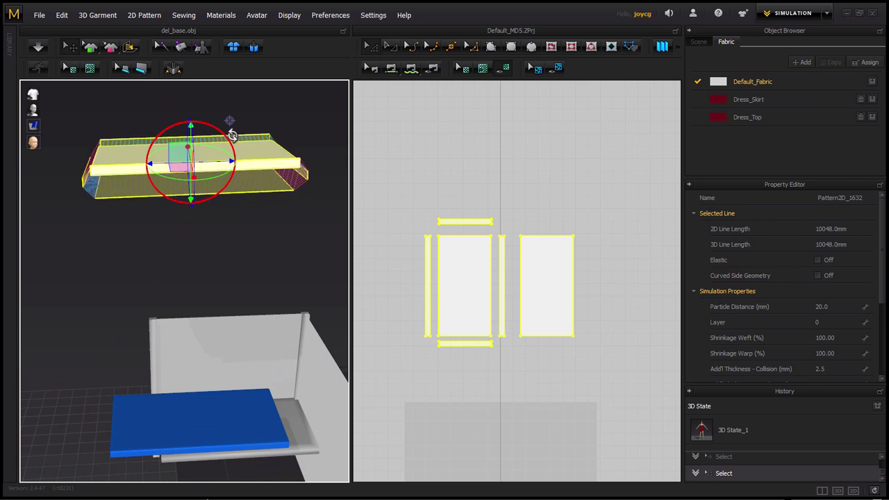
Step: Lower the flattened box onto the blue seat board and start the cloth simulation
mouse_move(232, 134)
right_down()
mouse_move(264, 261)
mouse_move(278, 261)
right_up()
drag(141, 149, 149, 400)
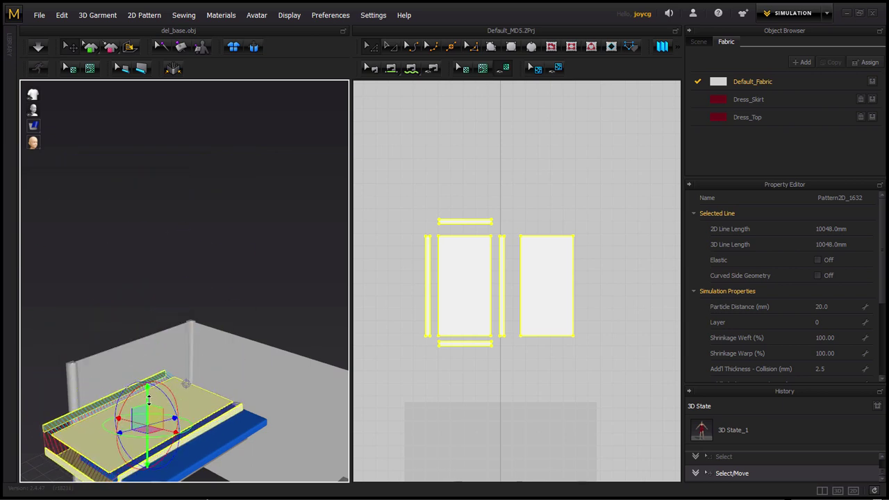
right_drag(222, 450, 155, 457)
drag(188, 382, 189, 416)
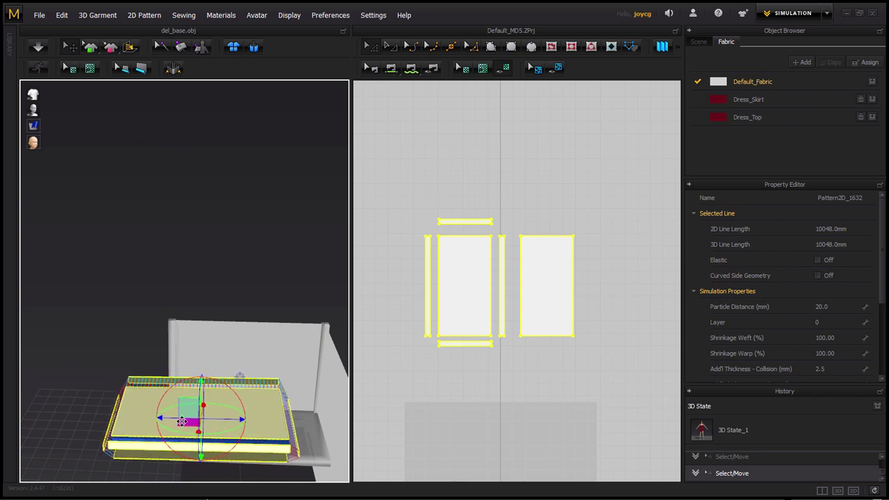
mouse_move(95, 429)
right_down()
mouse_move(211, 336)
mouse_move(213, 323)
mouse_move(274, 359)
mouse_move(187, 406)
mouse_move(186, 386)
mouse_move(209, 351)
mouse_move(248, 357)
mouse_move(232, 367)
right_up()
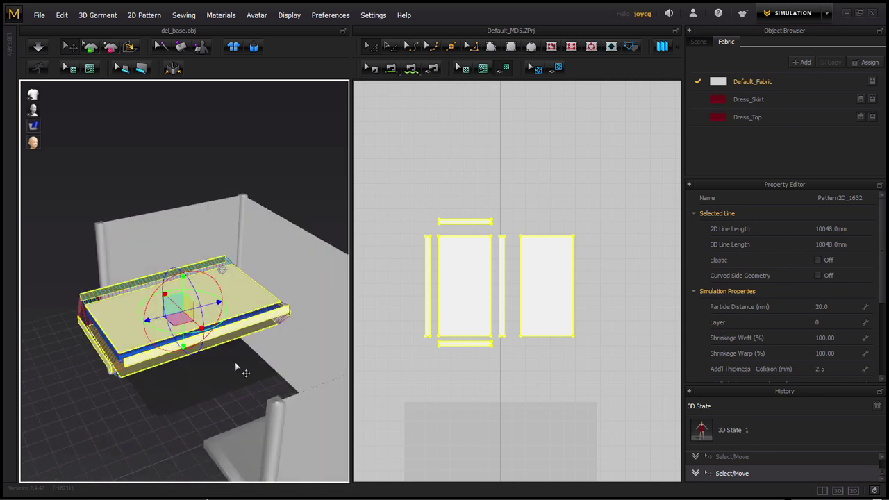
middle_drag(235, 363, 204, 368)
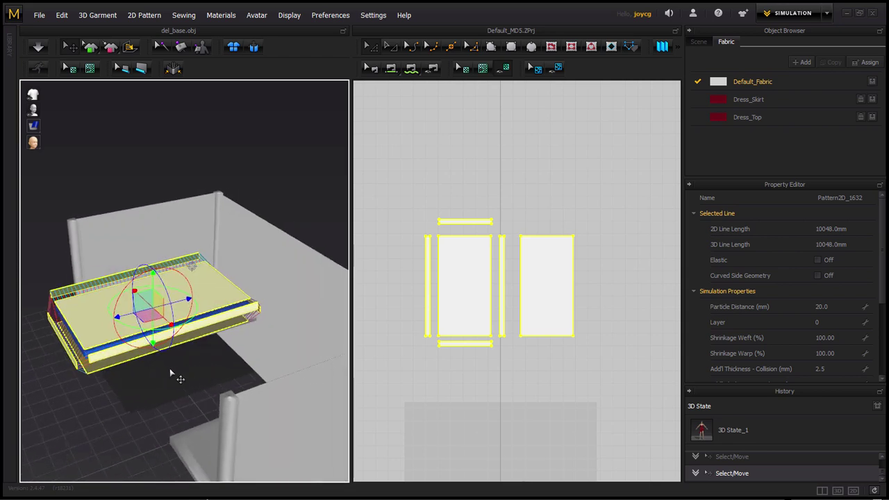
key(space)
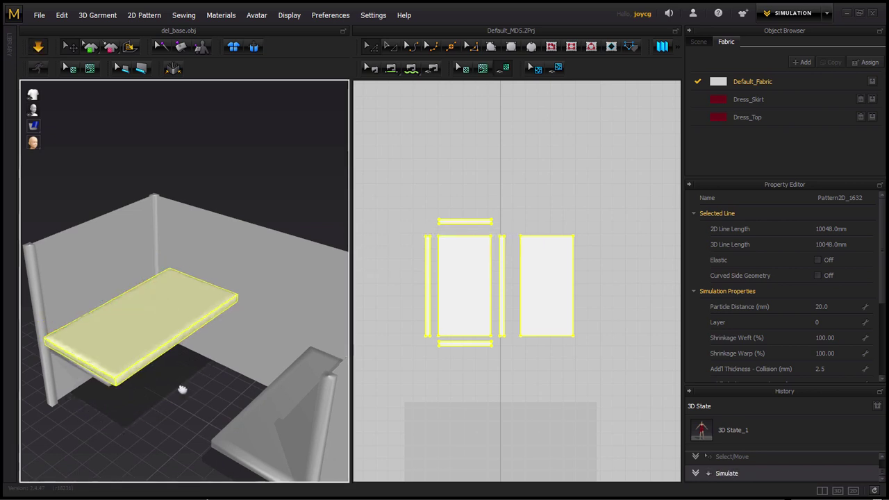
Step: Zoom out the 2D window and activate Edit Sewing to show the cushion's colour-coded seams
scroll(182, 389, up, 3)
scroll(208, 368, up, 3)
scroll(208, 386, up, 3)
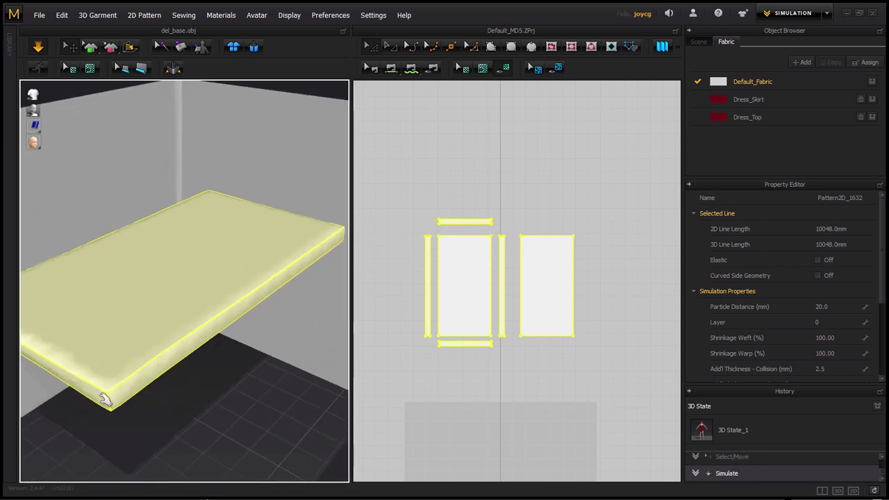
scroll(461, 229, up, 2)
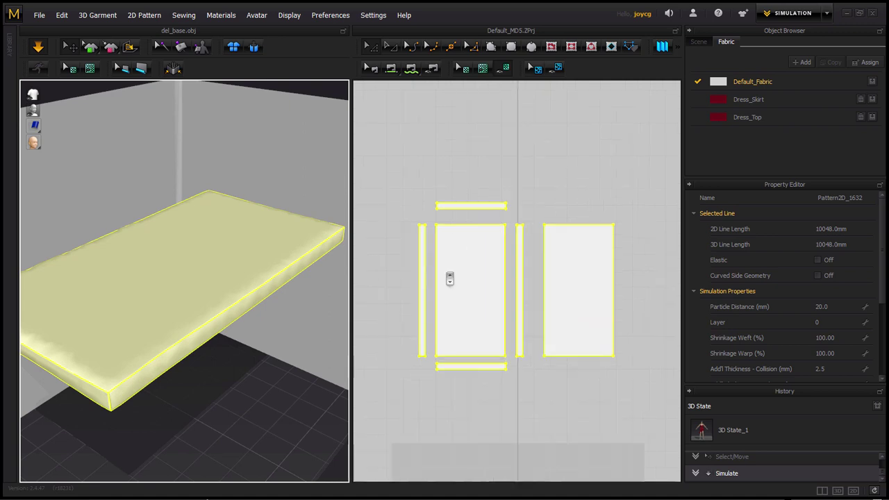
scroll(447, 278, up, 3)
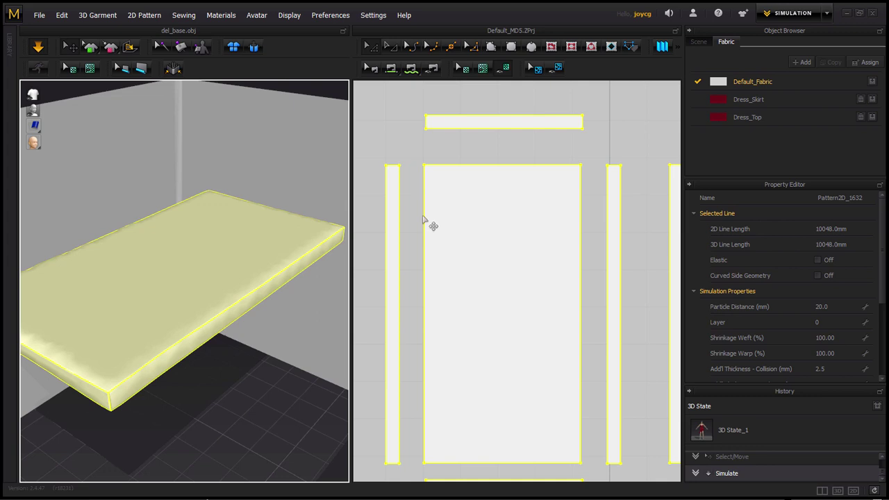
mouse_move(295, 275)
right_down()
mouse_move(274, 258)
mouse_move(307, 250)
mouse_move(237, 269)
right_up()
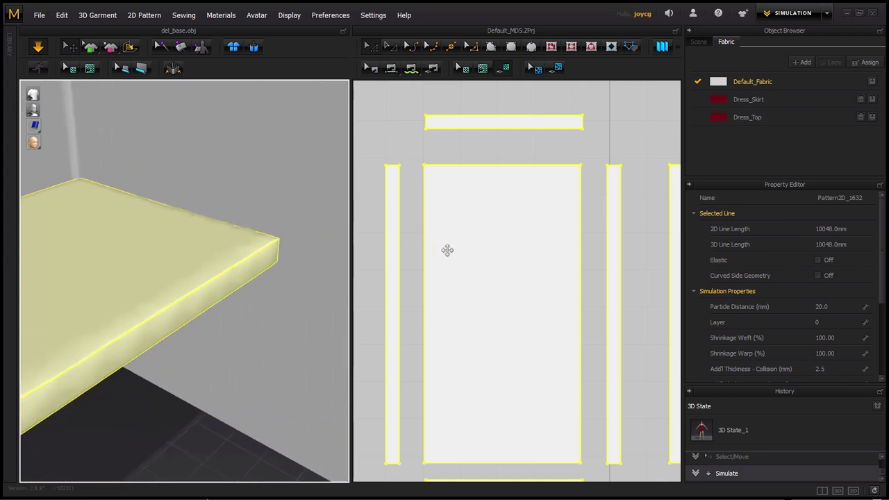
scroll(447, 249, down, 3)
click(370, 68)
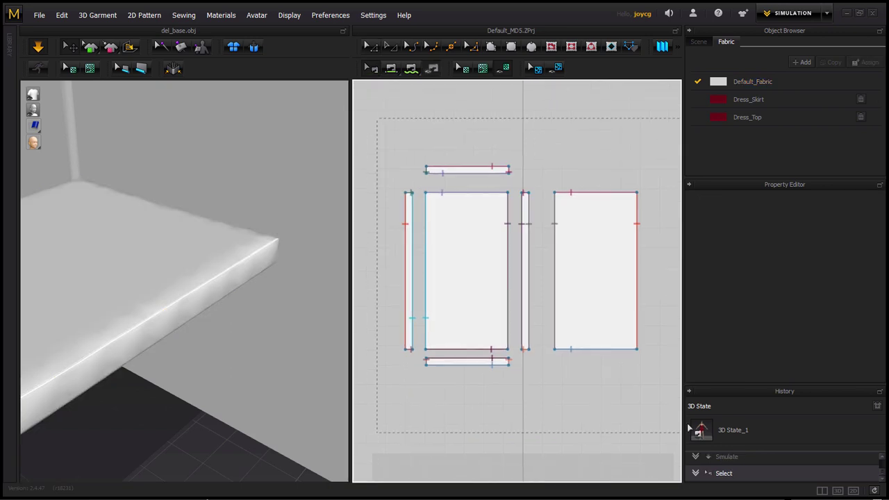
Step: Give every cushion seam a 360 fold angle, re-simulate, then select all pattern pieces
drag(389, 142, 639, 373)
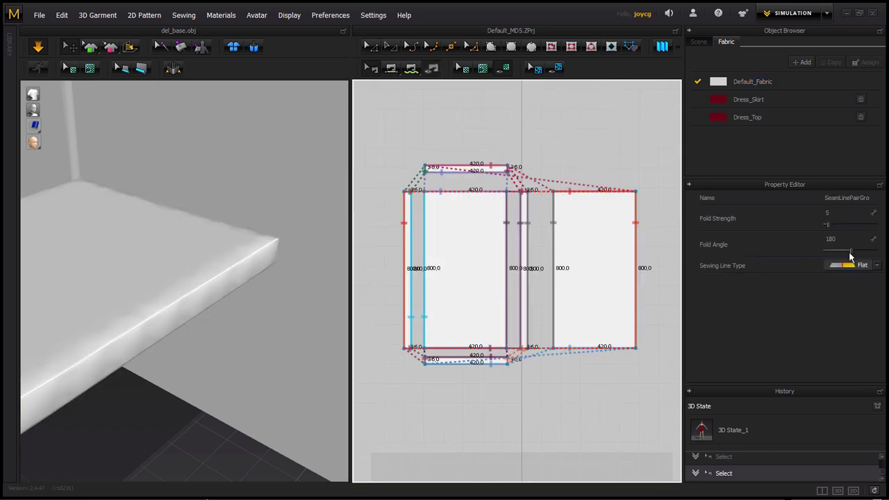
drag(852, 256, 883, 257)
right_drag(311, 254, 293, 263)
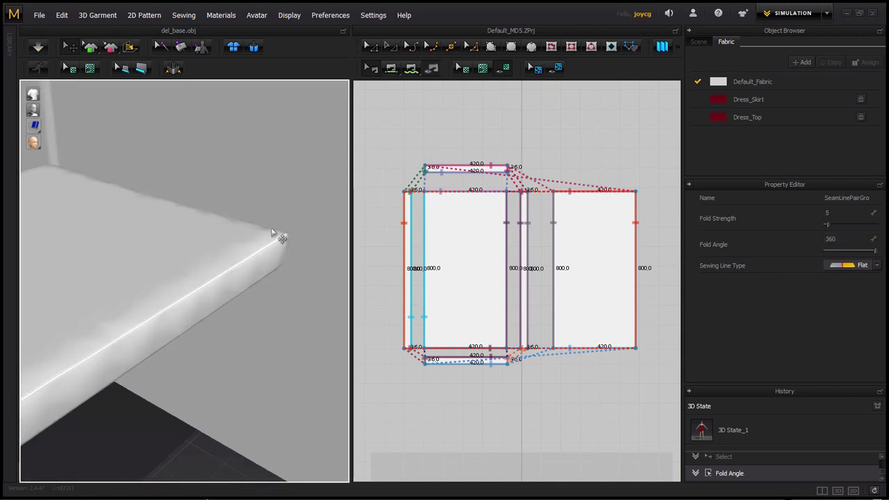
click(43, 53)
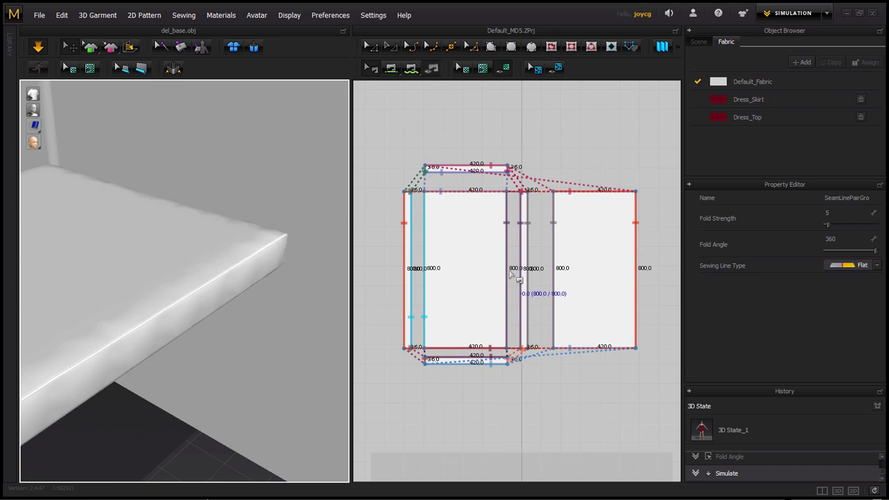
drag(376, 148, 652, 392)
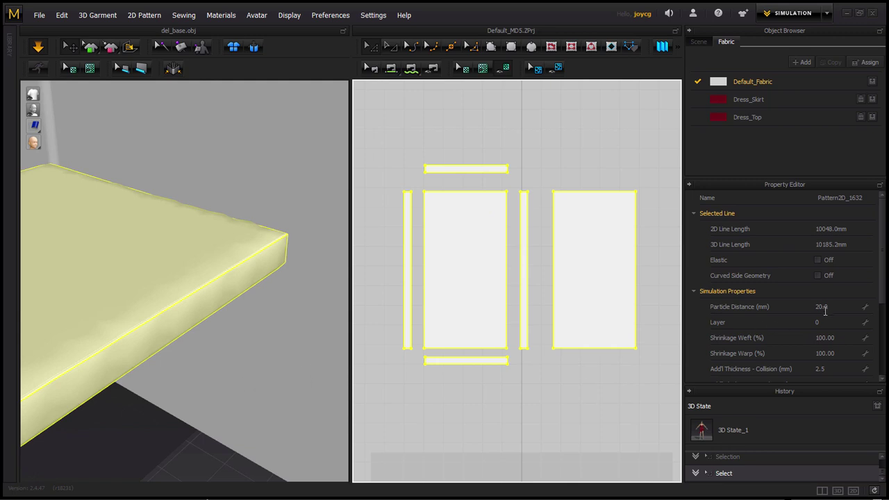
Step: Enter 12 mm as the patterns' Particle Distance, re-simulate, and reselect all pieces
double_click(822, 307)
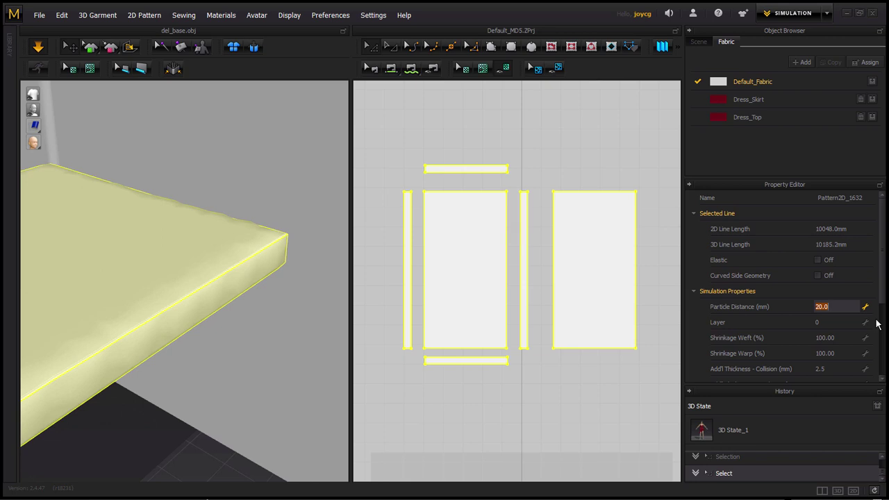
text(12)
key(Return)
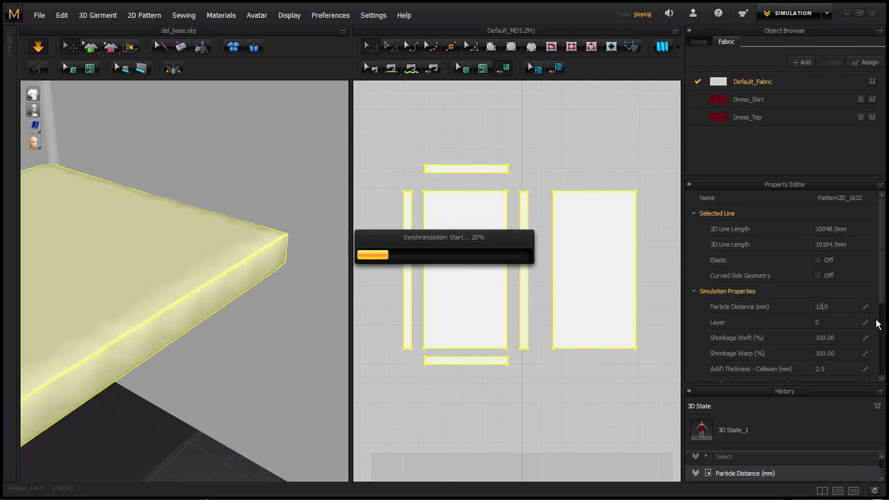
right_drag(277, 366, 317, 331)
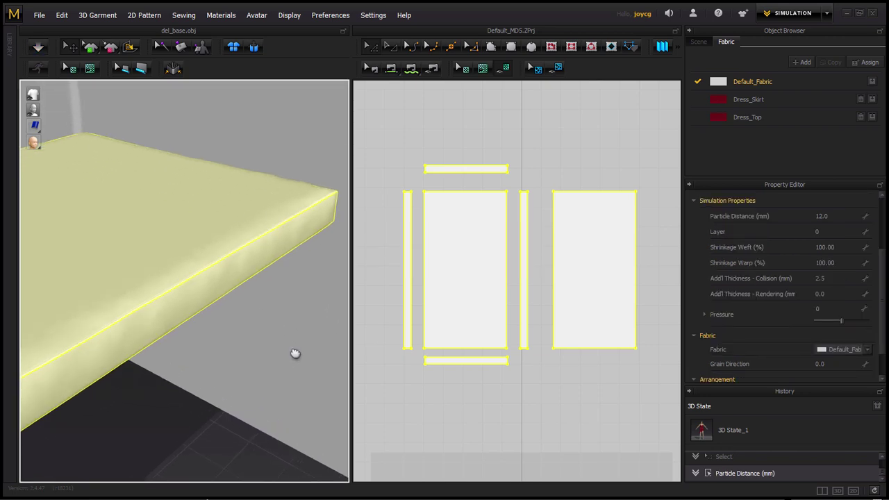
click(39, 47)
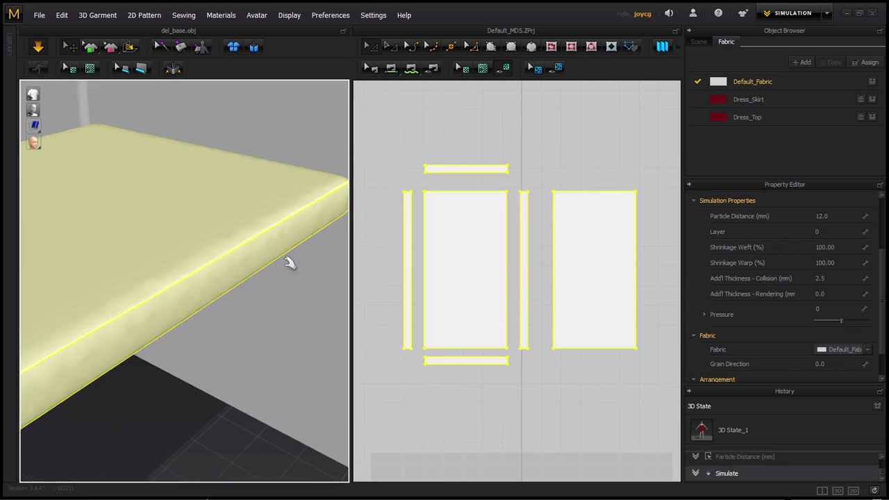
scroll(323, 215, up, 2)
scroll(323, 216, down, 2)
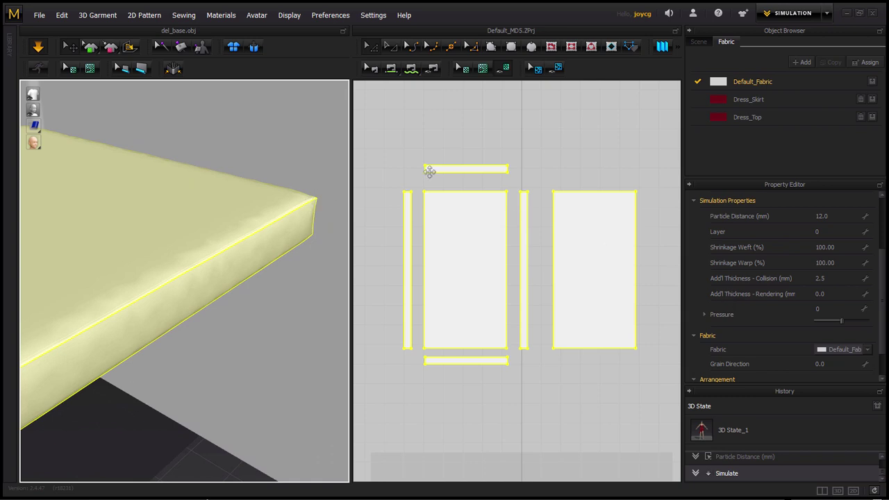
drag(387, 154, 531, 385)
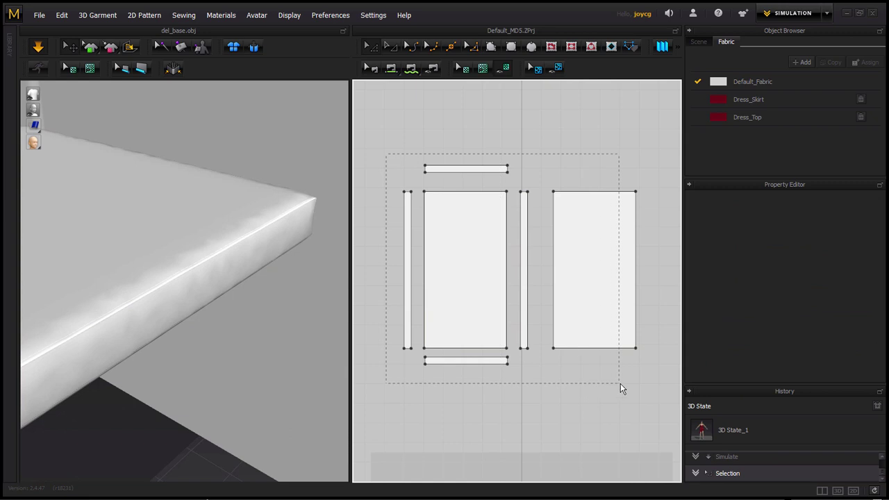
Step: Turn on Elastic for the pattern outlines at strength 10 and ratio 92, then reselect all patterns
drag(639, 389, 639, 389)
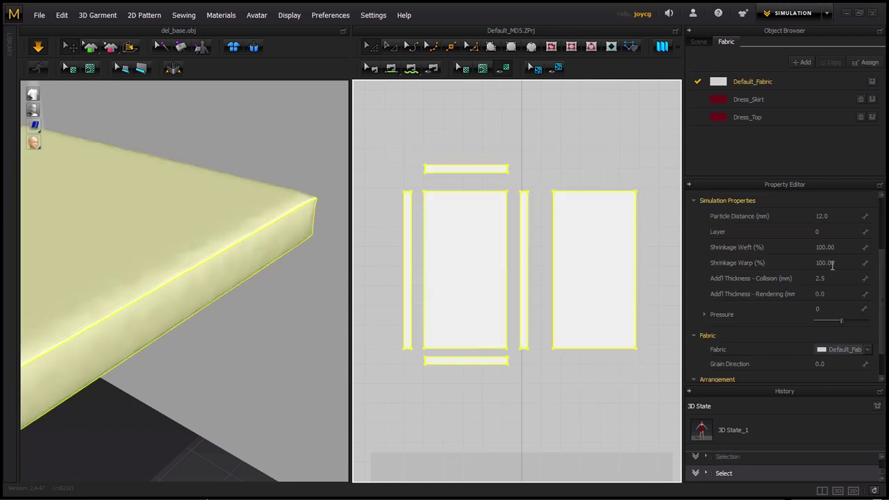
drag(884, 294, 876, 294)
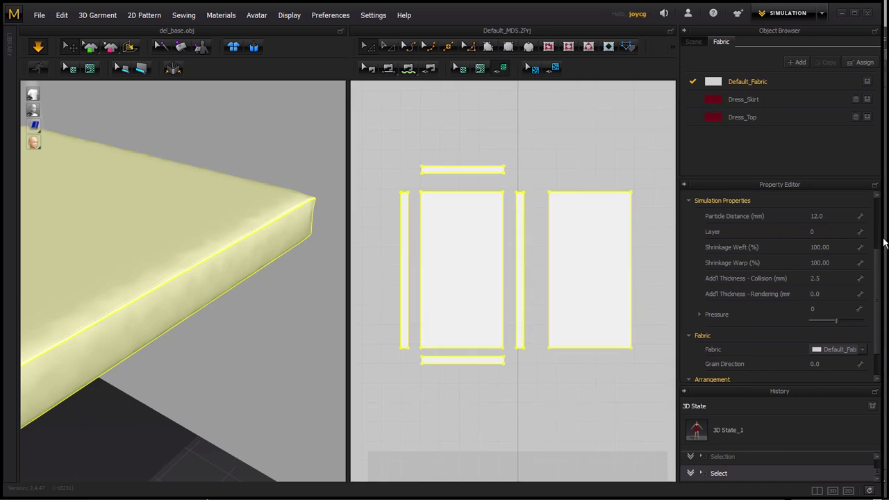
drag(874, 212, 885, 165)
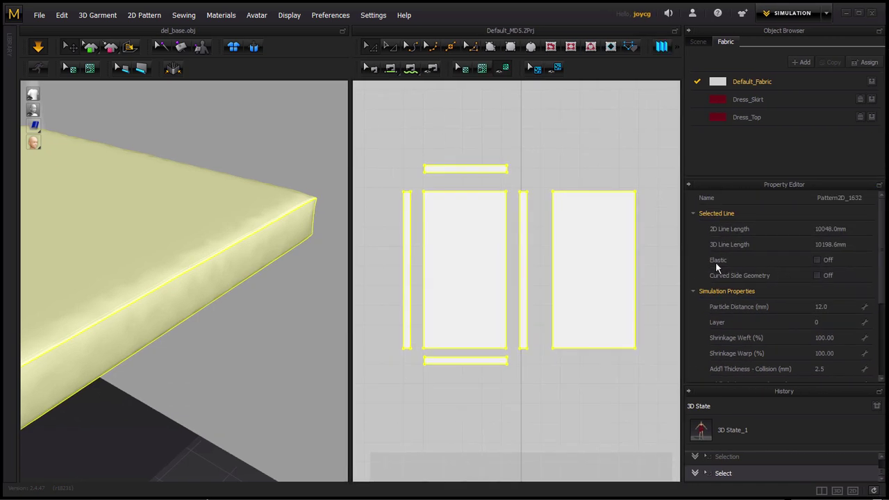
click(816, 259)
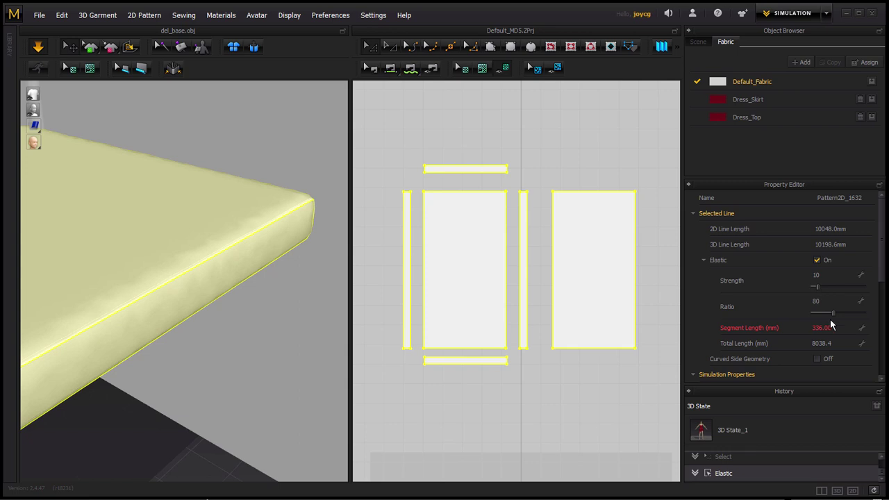
drag(833, 313, 838, 313)
drag(836, 313, 825, 316)
click(836, 314)
mouse_move(207, 269)
right_down()
mouse_move(207, 294)
mouse_move(184, 295)
mouse_move(294, 259)
mouse_move(236, 297)
mouse_move(256, 307)
right_up()
scroll(235, 300, down, 3)
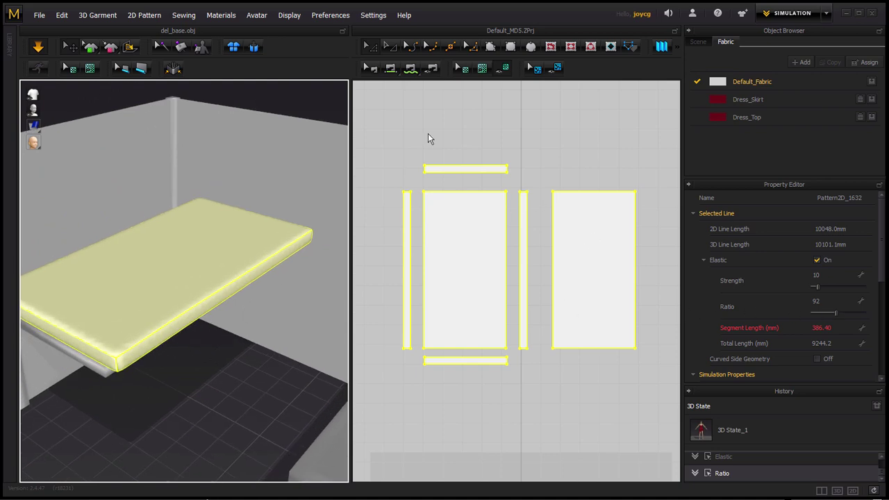
drag(382, 156, 680, 425)
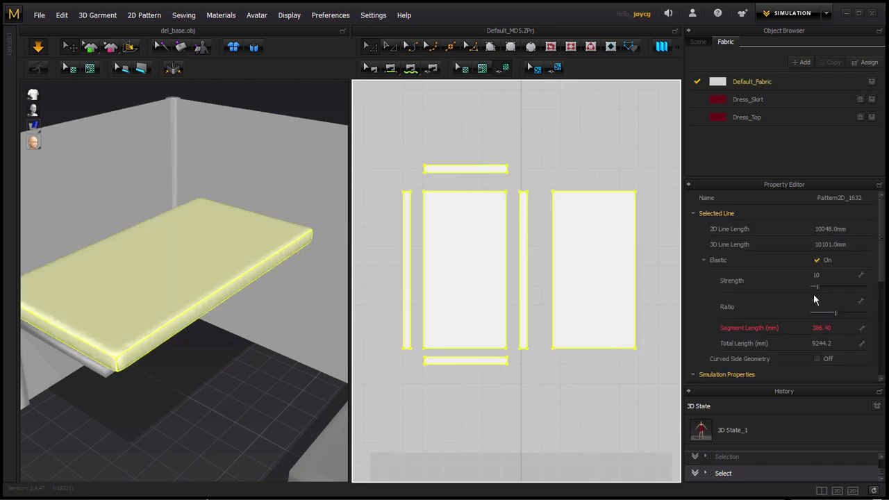
Step: Collapse Elastic, set Particle Distance to 6 mm and re-simulate the cushion
click(704, 260)
click(828, 307)
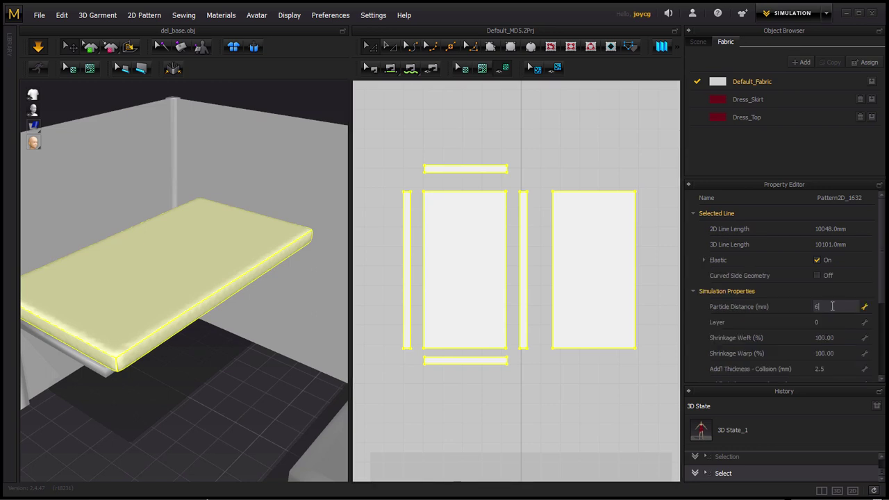
key(Return)
click(36, 48)
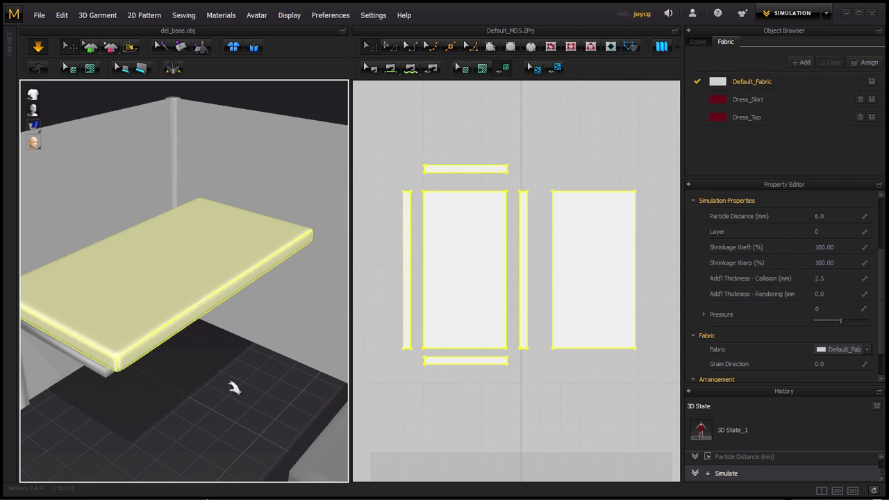
mouse_move(243, 388)
right_down()
mouse_move(238, 377)
mouse_move(215, 377)
mouse_move(236, 375)
right_up()
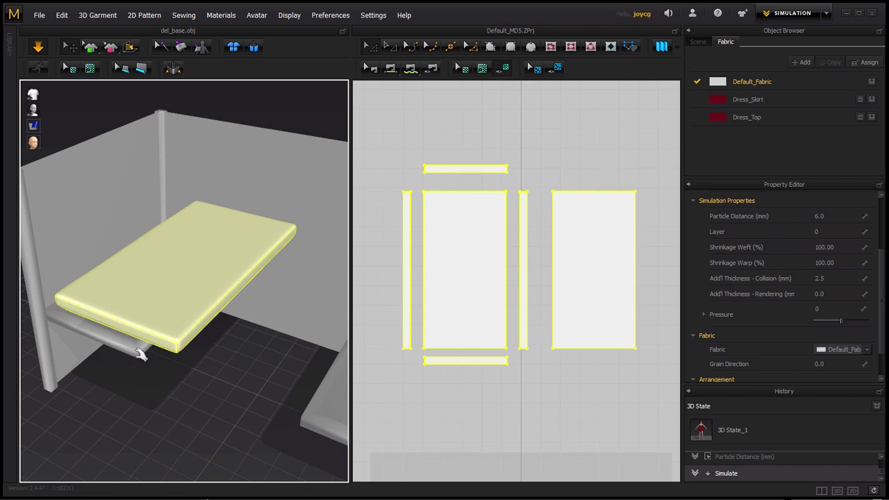
click(40, 16)
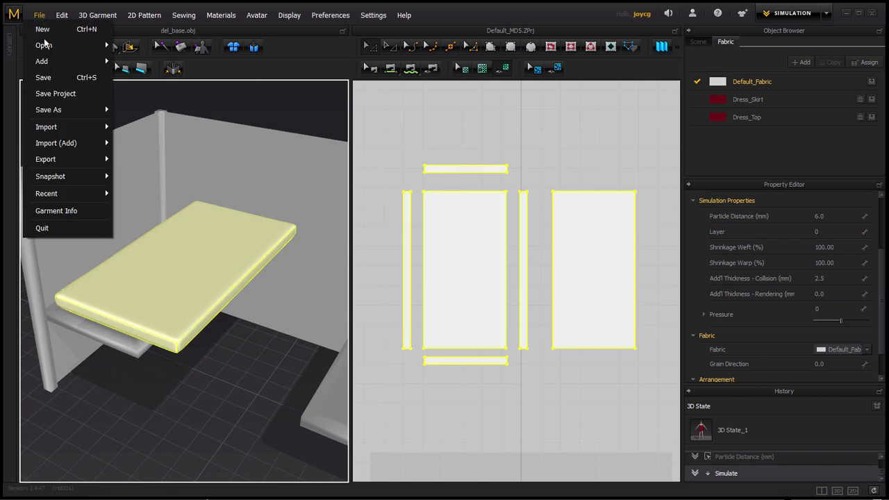
mouse_move(47, 127)
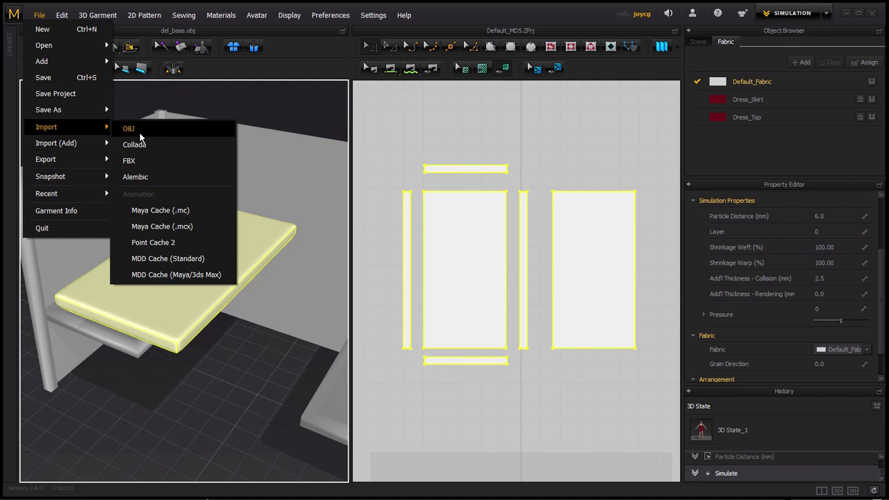
Step: Import del.obj from D:\2016_ModelingMapp\06-Interior basic1 as an OBJ morph target
click(136, 130)
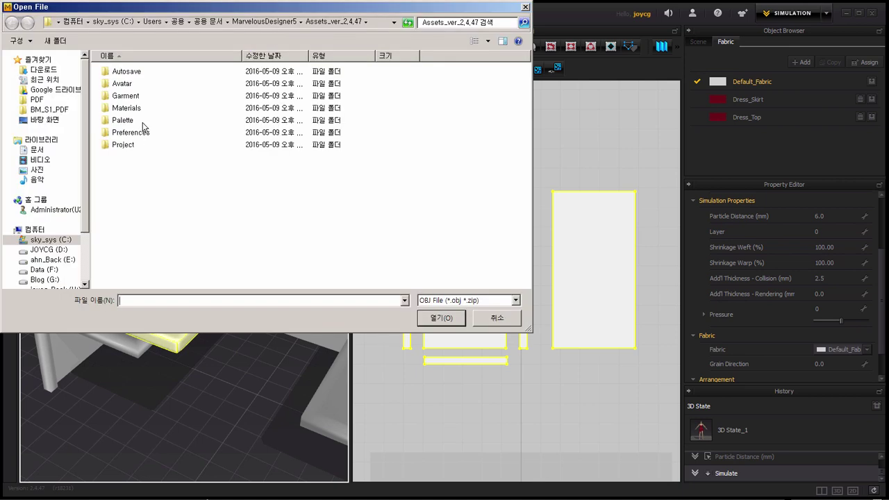
click(48, 249)
scroll(229, 246, down, 5)
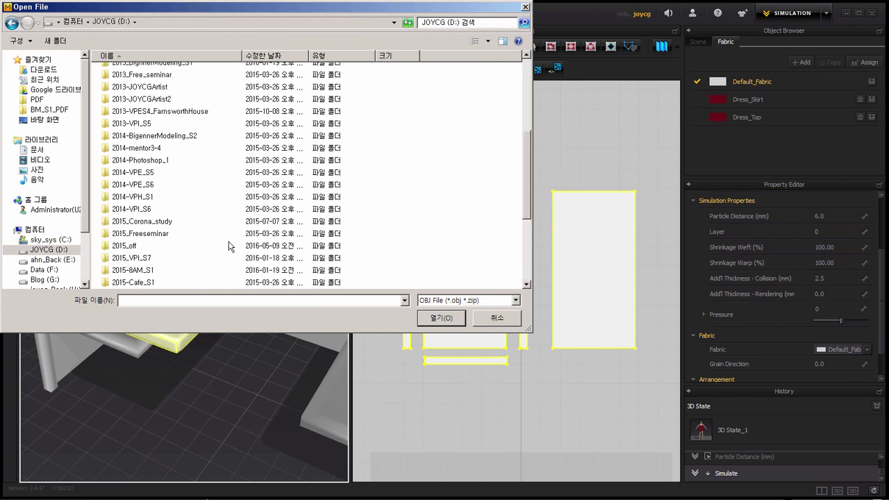
scroll(228, 246, down, 4)
double_click(168, 194)
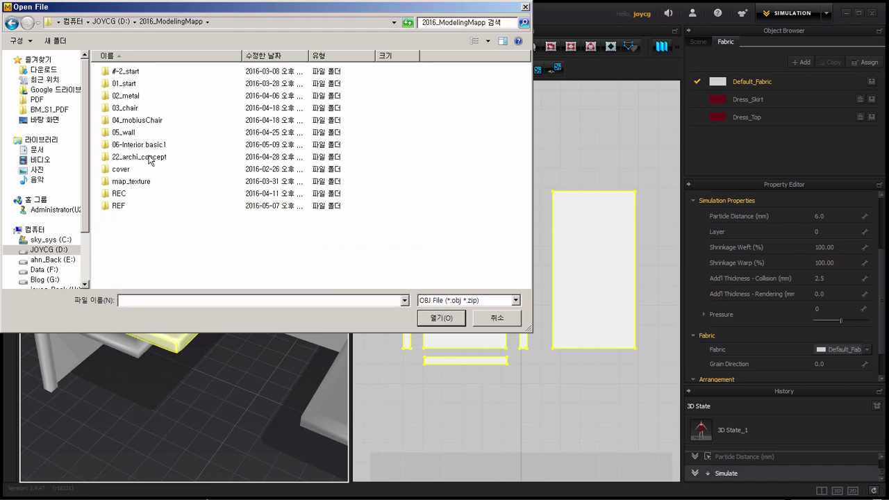
double_click(153, 144)
click(134, 91)
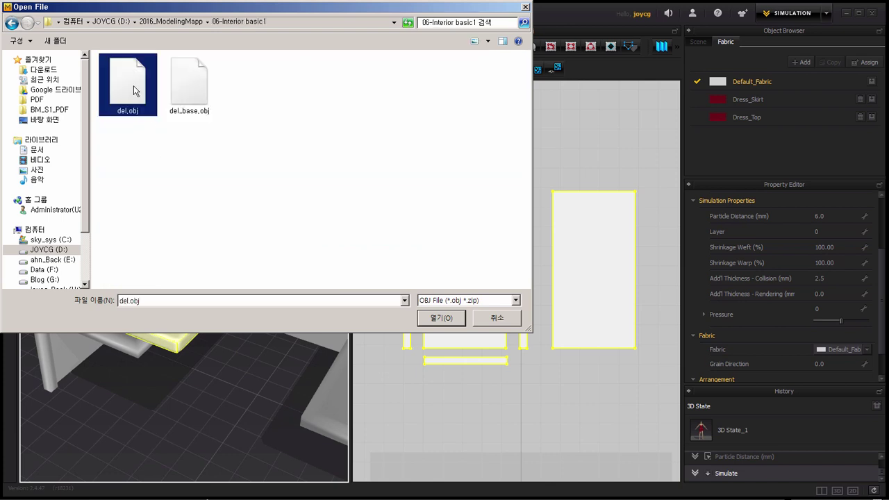
double_click(134, 90)
click(366, 183)
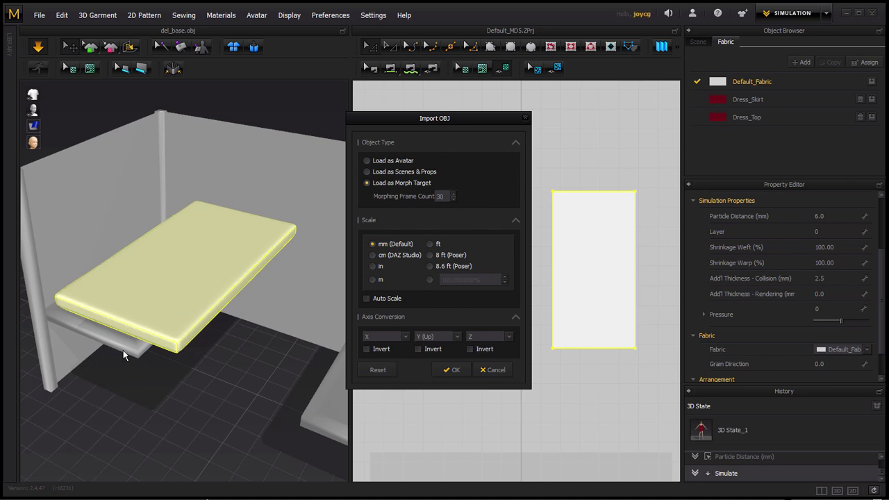
click(453, 370)
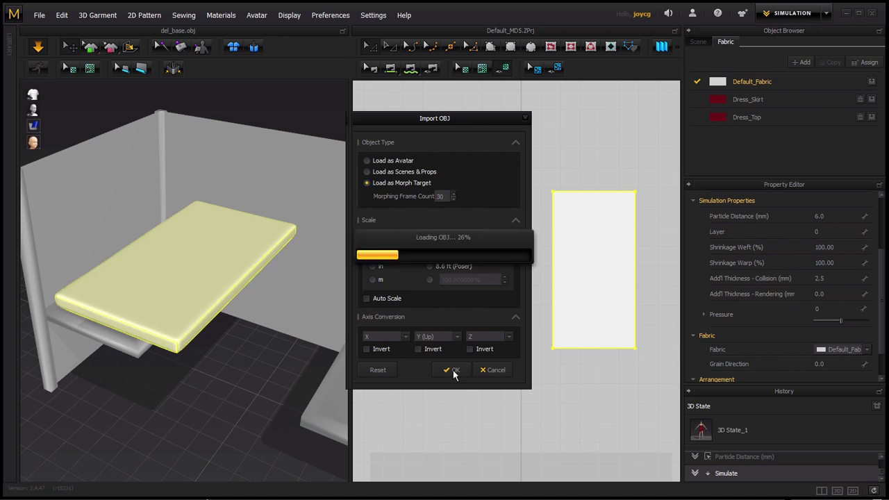
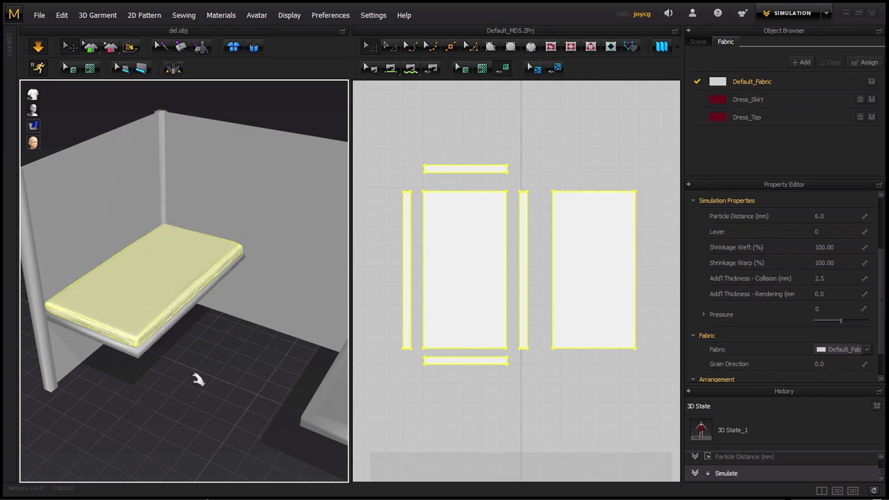
Step: Stop the cloth simulation, deselect the cushion, and orbit to view it from above
key(space)
click(195, 384)
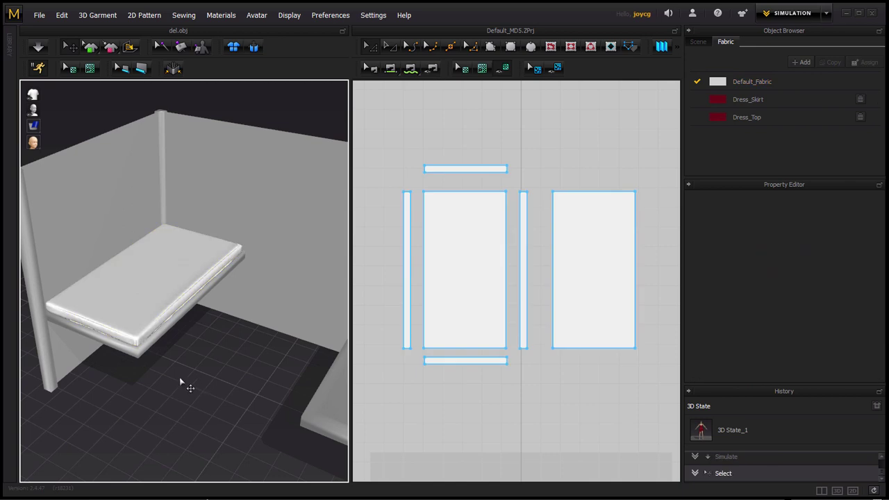
scroll(178, 375, up, 3)
scroll(178, 379, up, 3)
scroll(178, 379, down, 3)
right_drag(241, 375, 278, 338)
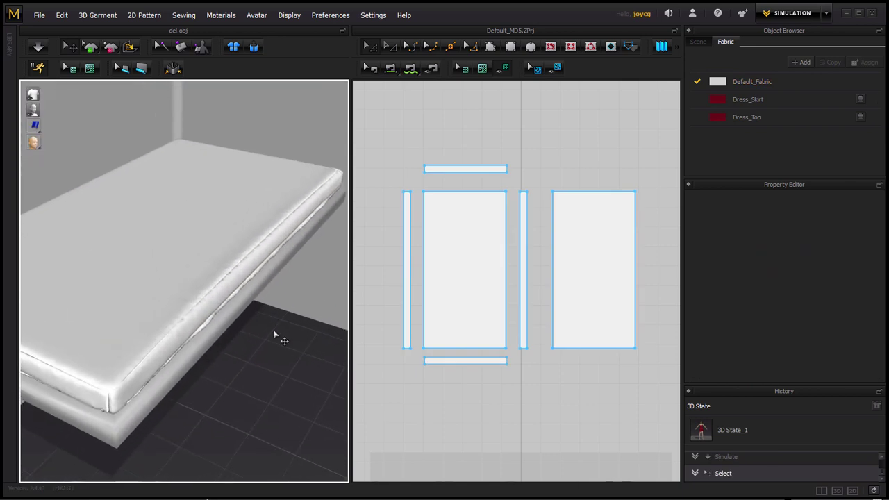
Step: Restart the simulation and box-select all cushion patterns in the 2D window
click(38, 46)
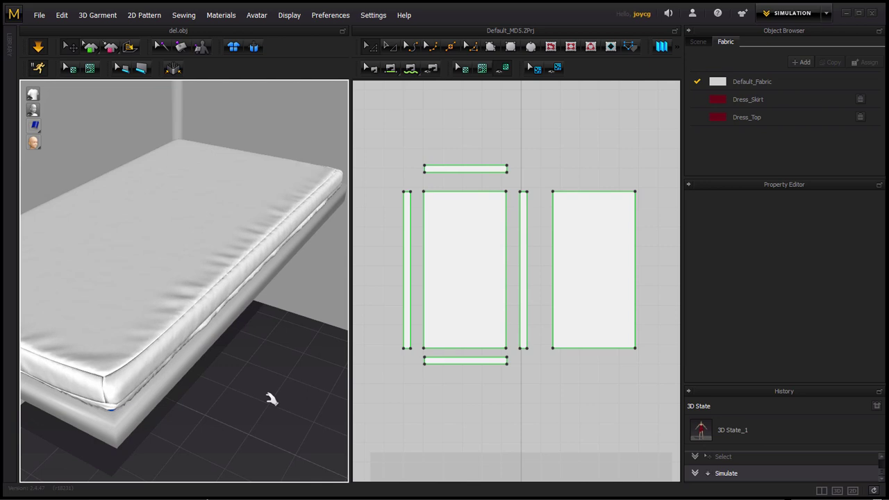
mouse_move(378, 163)
mouse_down()
mouse_move(630, 405)
mouse_move(642, 399)
mouse_up()
drag(880, 312, 880, 282)
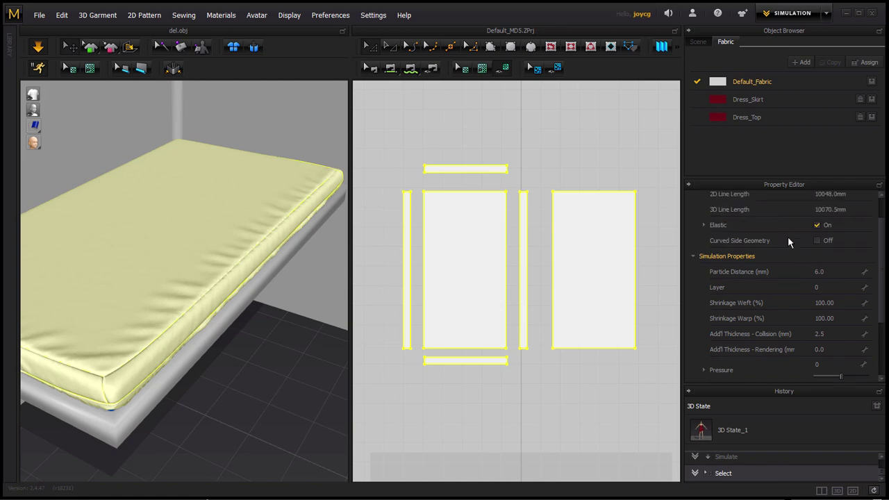
Step: Raise the cushion patterns' elastic Ratio from 92 to 99, then deselect and orbit
click(702, 225)
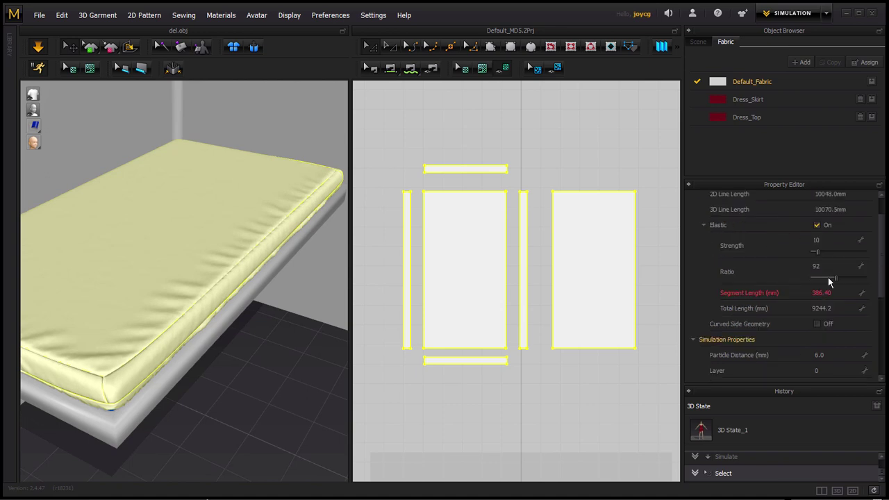
drag(836, 277, 838, 277)
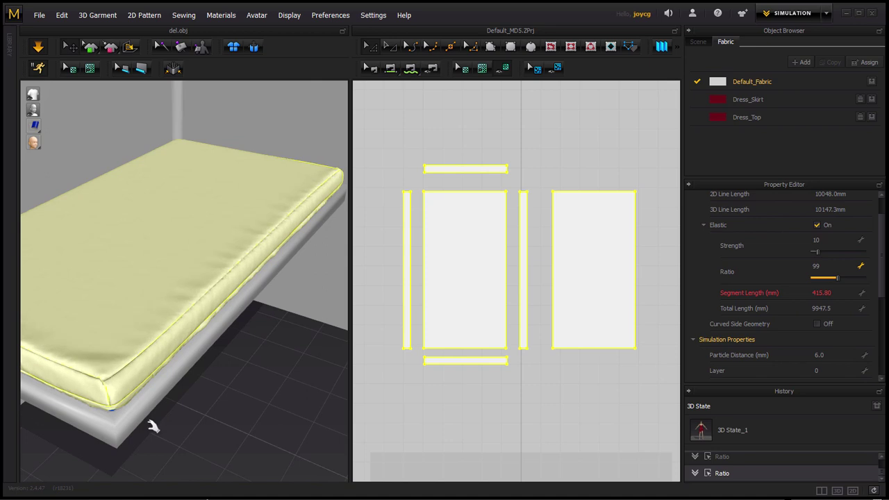
click(246, 389)
mouse_move(247, 396)
right_down()
mouse_move(215, 367)
mouse_move(266, 380)
right_up()
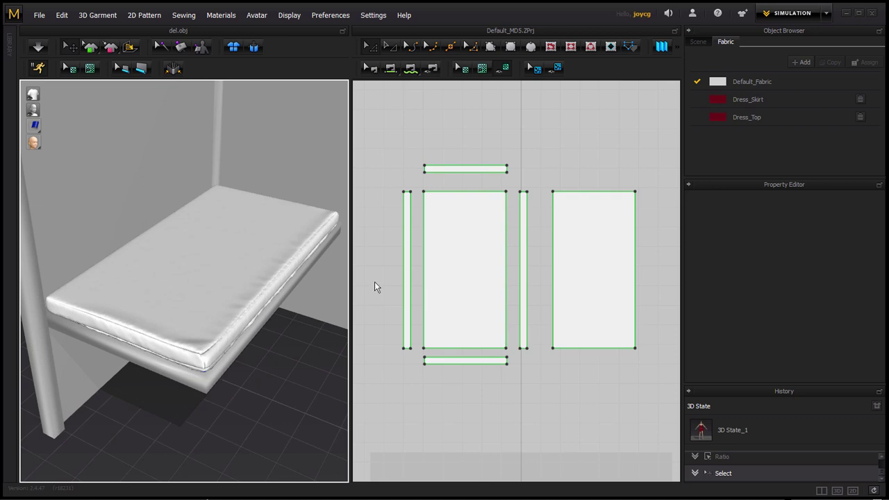
Step: Select all the cushion patterns in the 2D pattern window
click(396, 153)
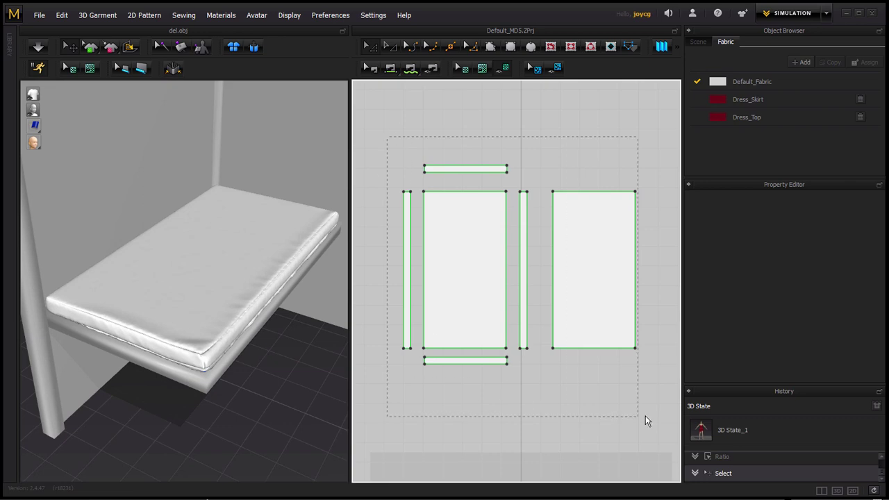
drag(645, 421, 646, 420)
scroll(583, 418, down, 3)
middle_drag(585, 421, 585, 300)
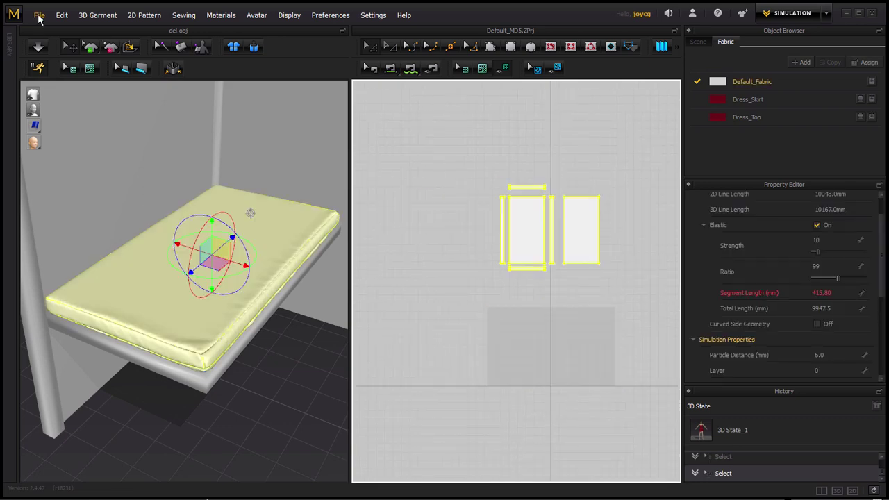
Step: Export the selected patterns as an OBJ file named del
click(39, 15)
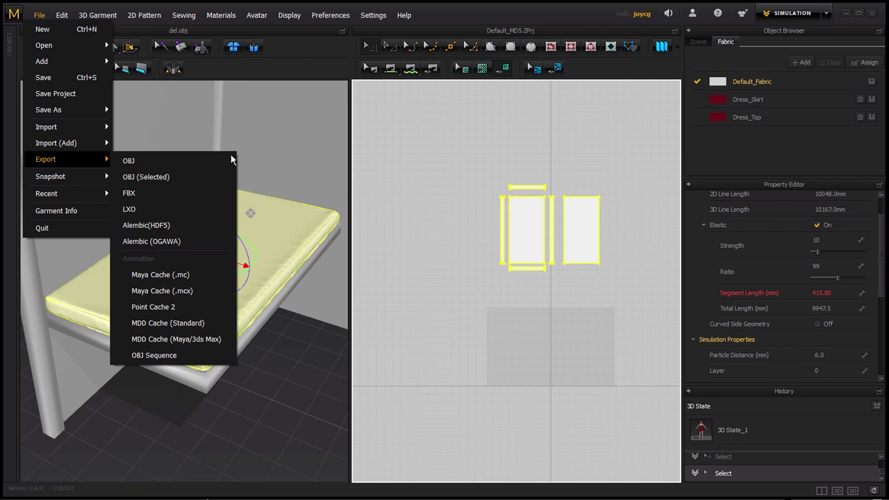
click(147, 177)
text(del)
key(Return)
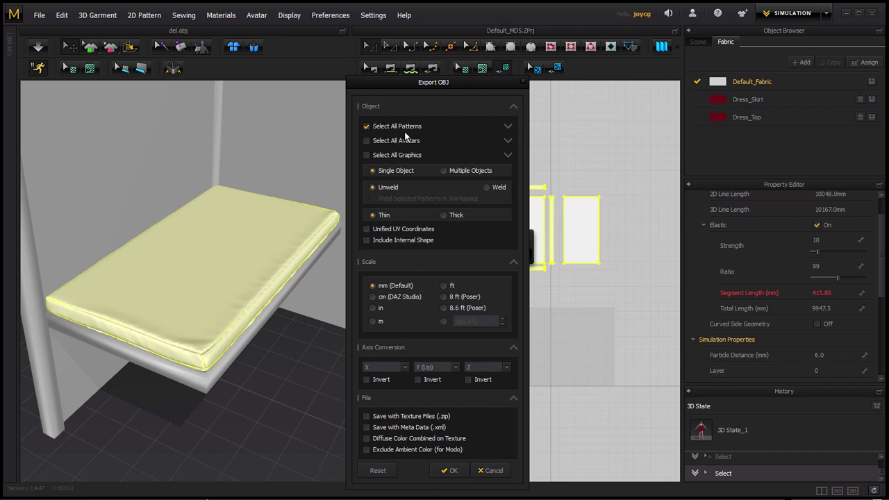
click(446, 472)
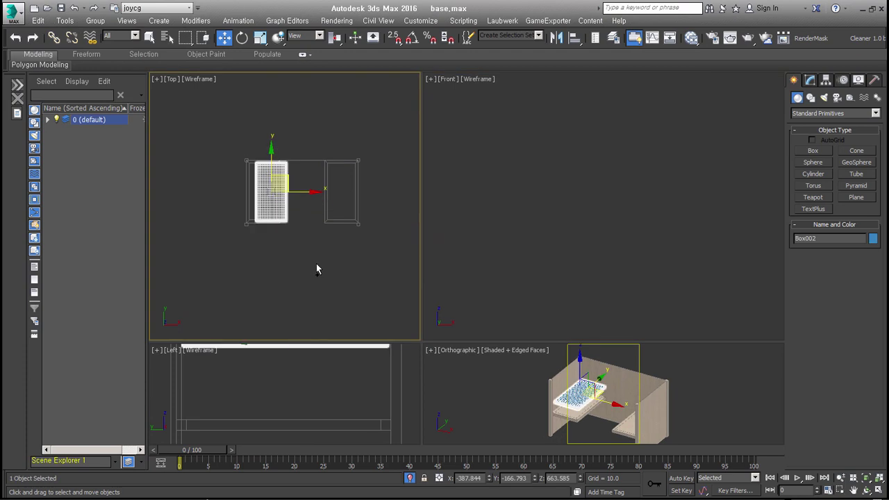
Step: Enlarge the viewports and open the Import file picker
middle_drag(307, 259, 339, 256)
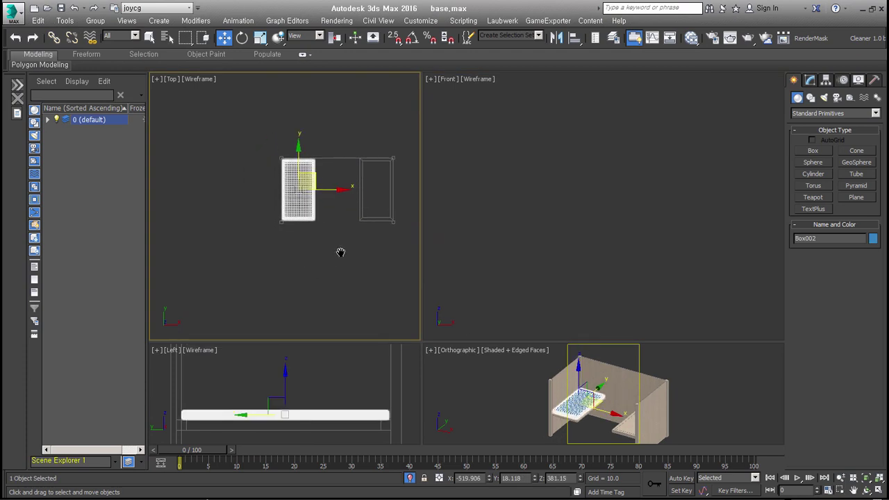
drag(422, 343, 415, 170)
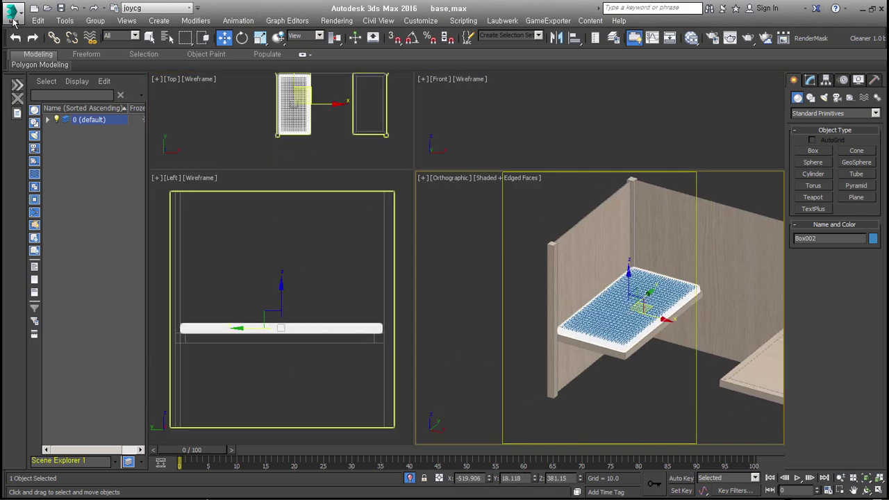
click(13, 12)
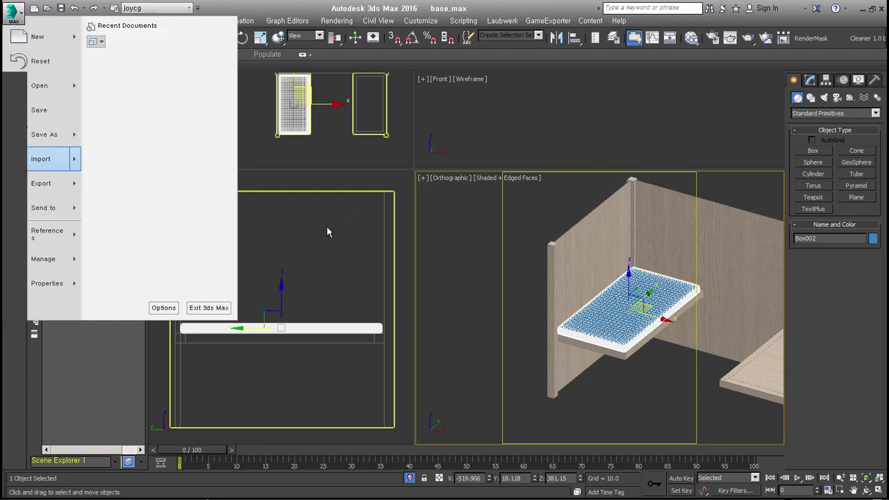
key(Return)
Step: Browse to 06-Interior basic1 and import the cushion OBJ with default options
click(185, 22)
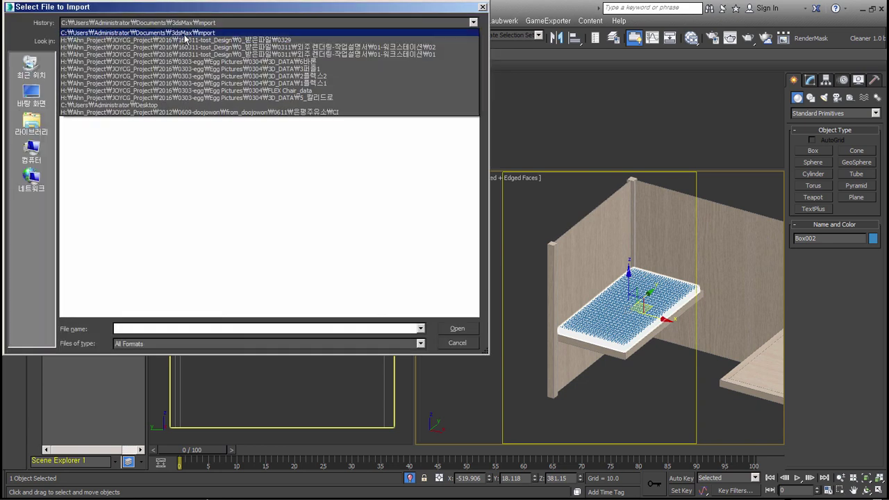
click(185, 35)
click(198, 41)
click(149, 149)
double_click(139, 254)
double_click(139, 121)
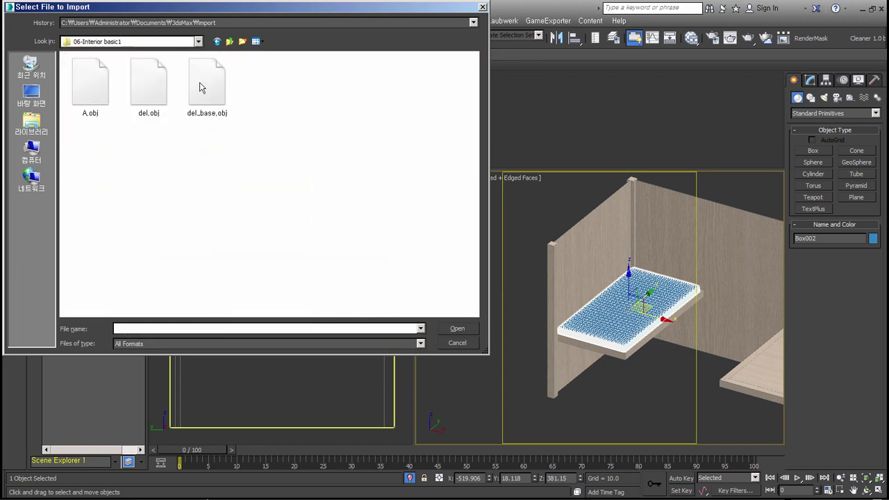
double_click(201, 87)
click(369, 440)
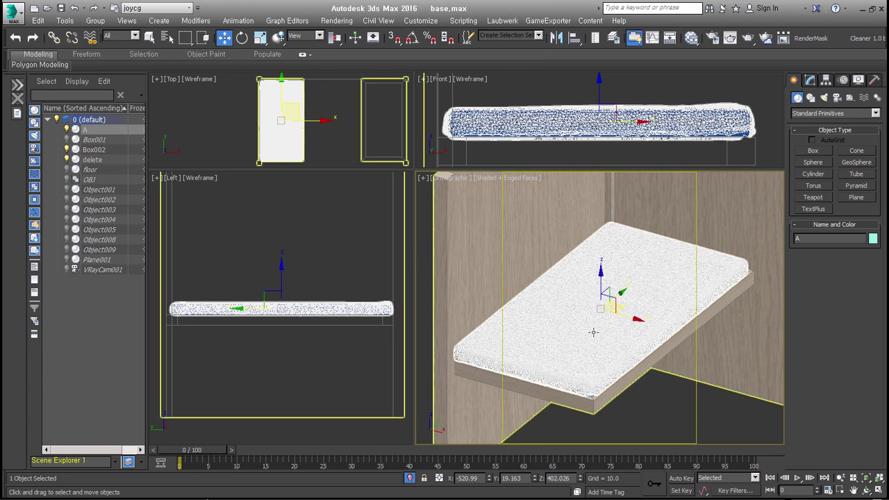
Step: Switch to wireframe and delete the Box002 placeholder beneath the cushion
key(F3)
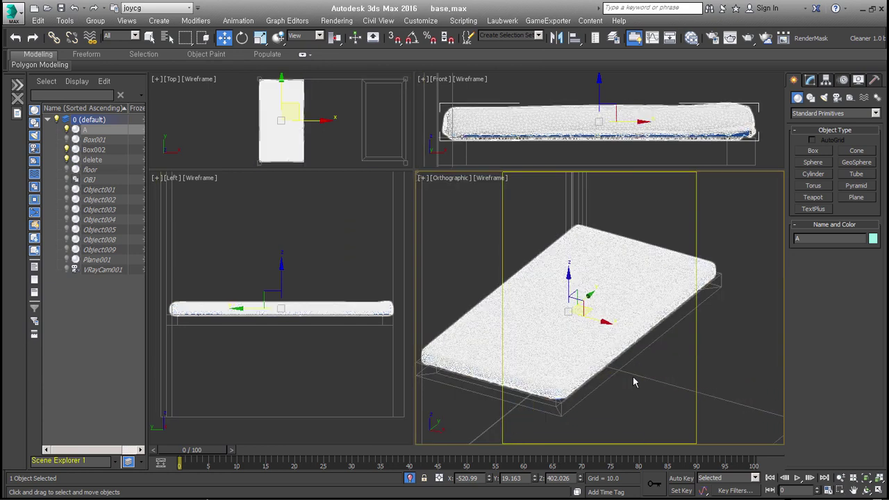
mouse_move(608, 373)
alt+middle_down()
mouse_move(551, 377)
mouse_move(609, 368)
alt+middle_up()
scroll(574, 371, up, 2)
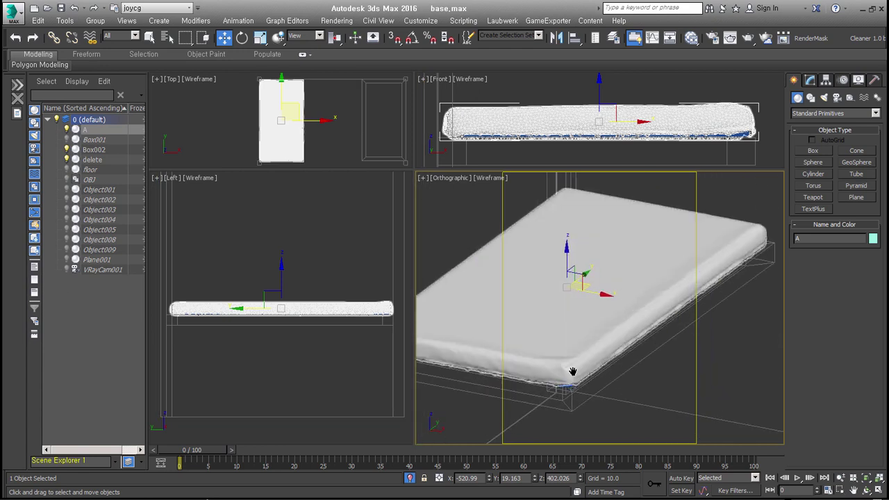
scroll(573, 371, up, 3)
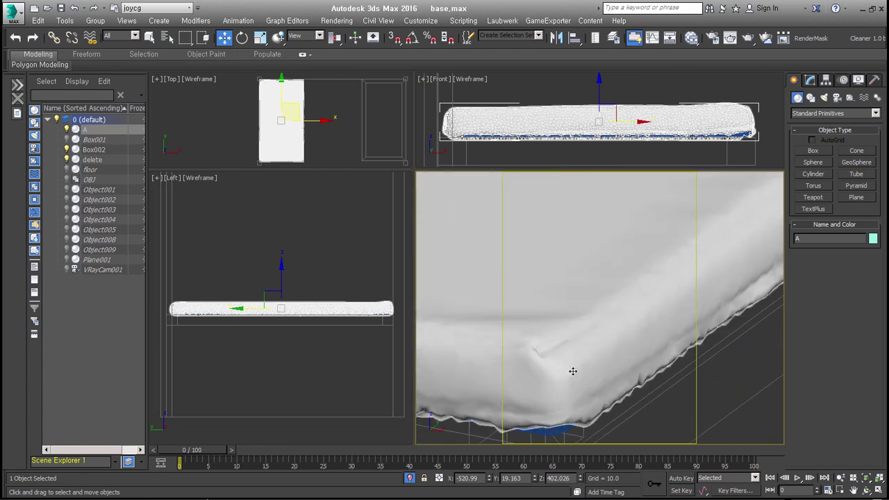
click(596, 404)
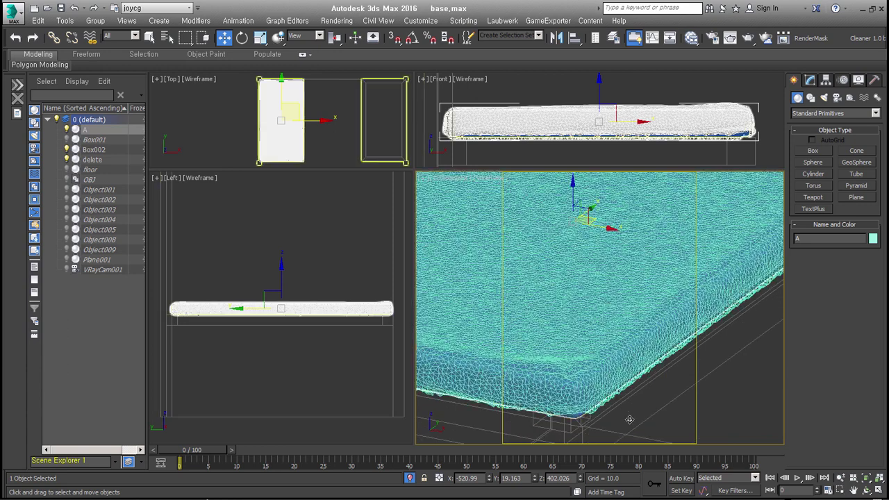
click(630, 421)
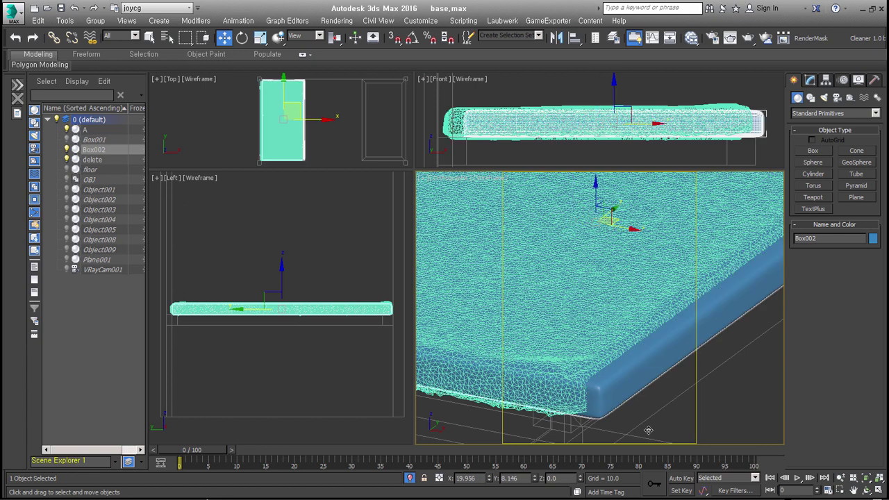
click(679, 431)
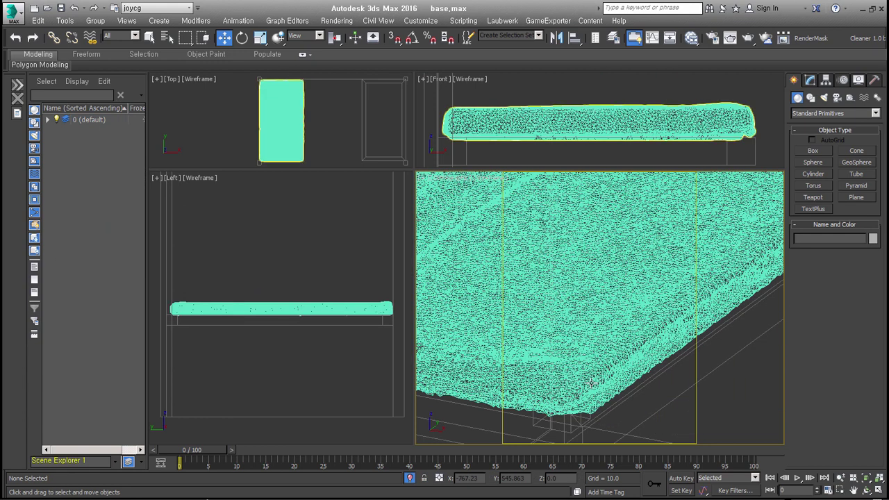
Step: Inspect the cushion on the shelf, then region-select the cushion and shelf together
click(591, 381)
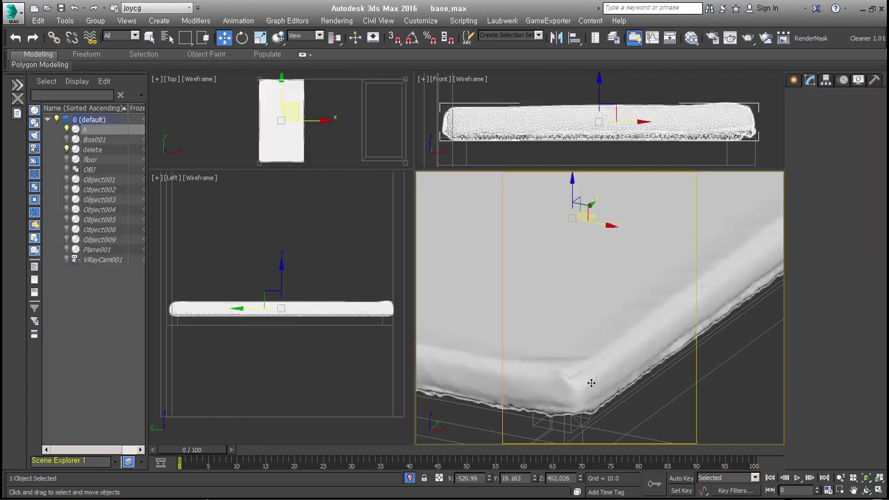
middle_drag(590, 383, 586, 426)
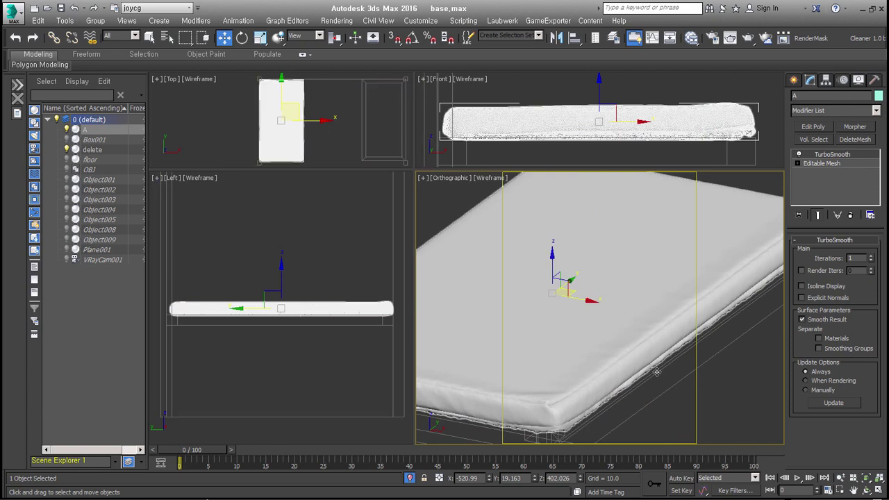
click(659, 386)
alt+middle_drag(658, 386, 664, 397)
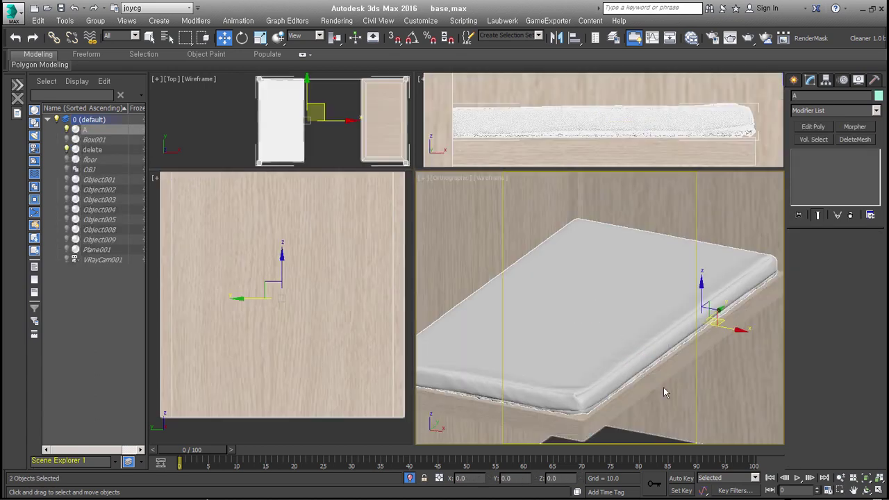
scroll(663, 387, down, 2)
middle_drag(663, 387, 656, 366)
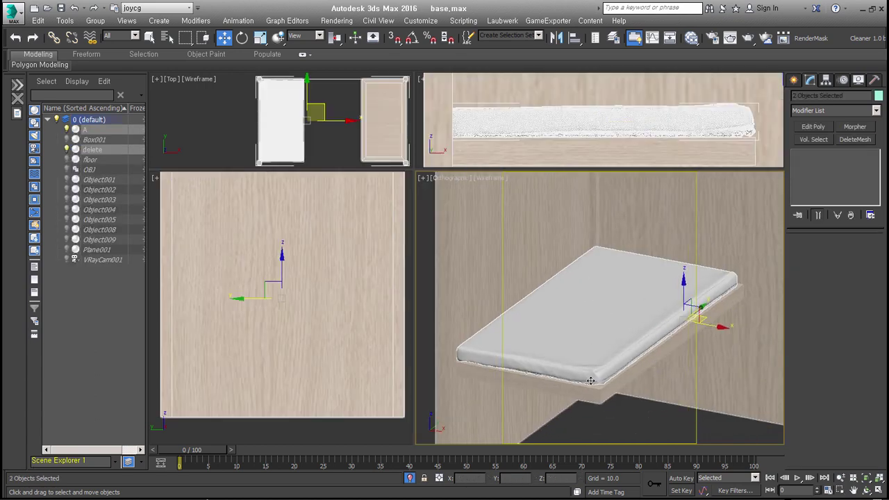
scroll(655, 383, down, 3)
middle_drag(595, 357, 588, 345)
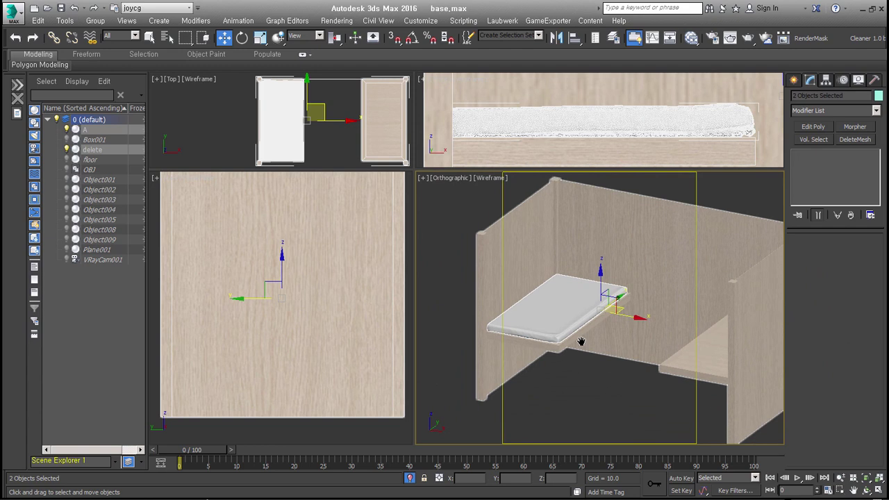
scroll(587, 345, down, 2)
scroll(604, 368, down, 2)
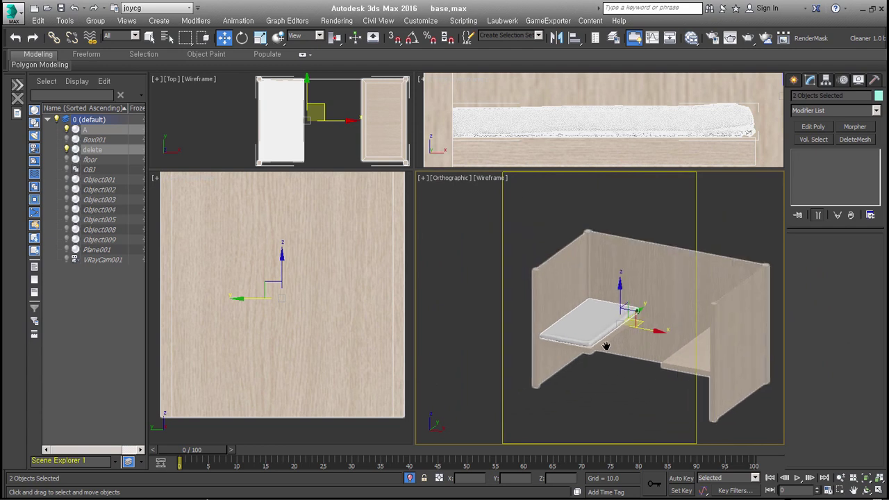
click(617, 386)
drag(618, 401, 601, 309)
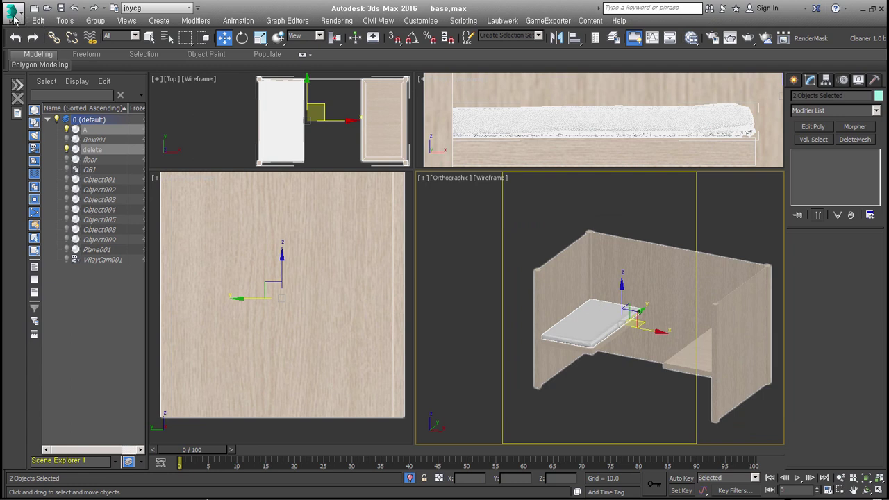
Step: Export the selected booth and cushion as OBJ file del2, then select the old patterns
click(14, 17)
mouse_move(78, 181)
click(147, 99)
text(del2)
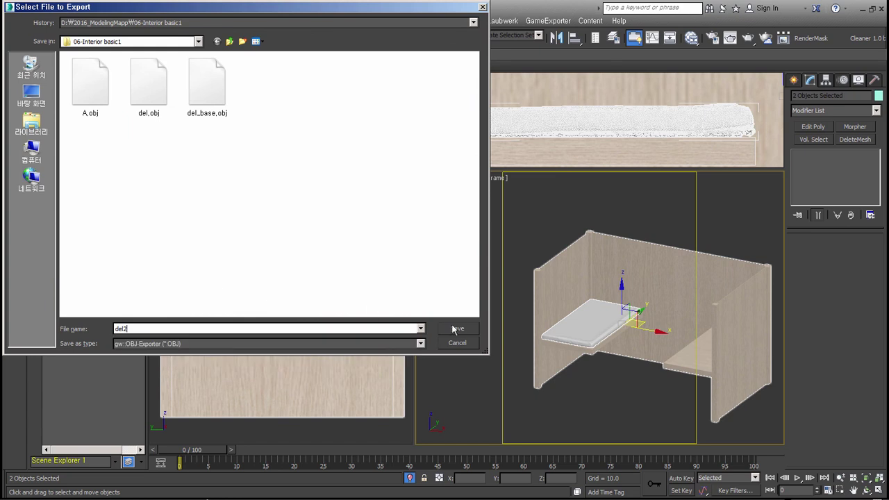
click(456, 329)
click(395, 341)
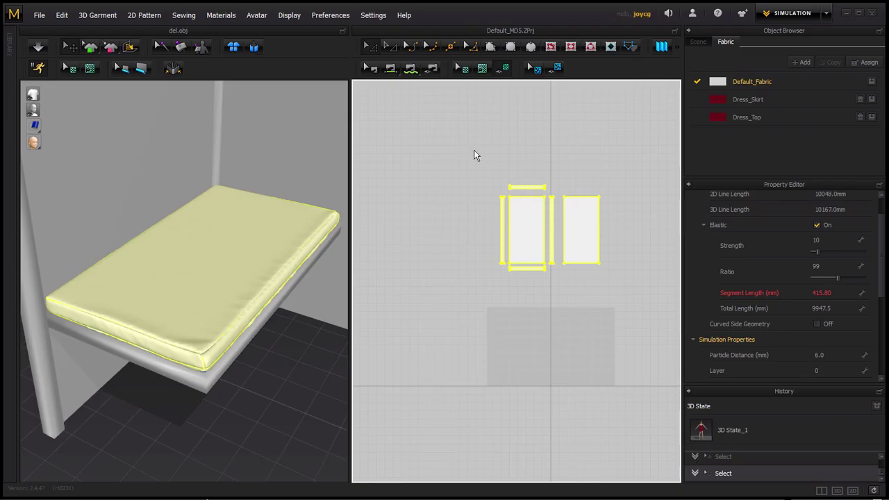
drag(472, 153, 588, 272)
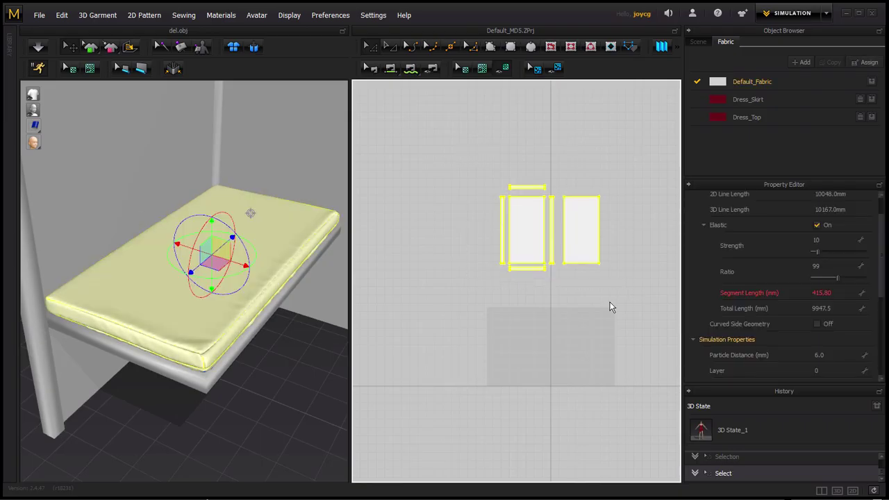
Step: Delete the old cushion patterns, open del2.obj as the avatar, and orbit around the booth
key(Delete)
click(39, 15)
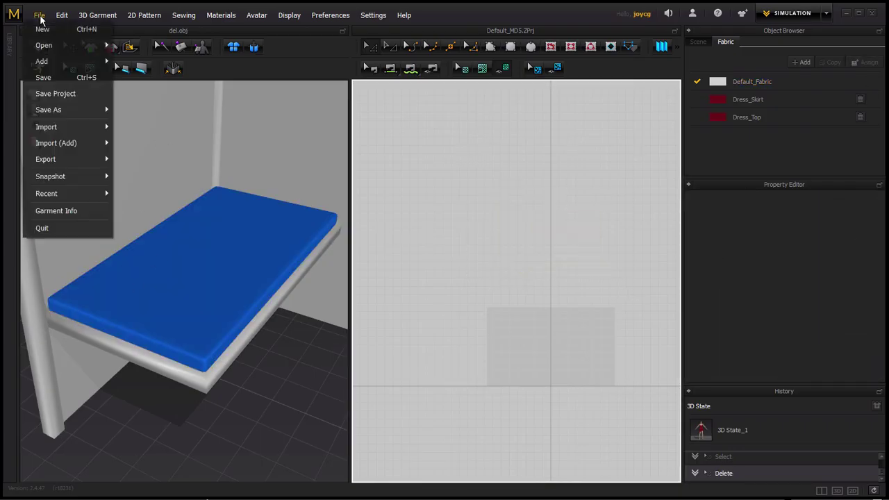
mouse_move(43, 45)
click(157, 81)
double_click(182, 83)
click(455, 310)
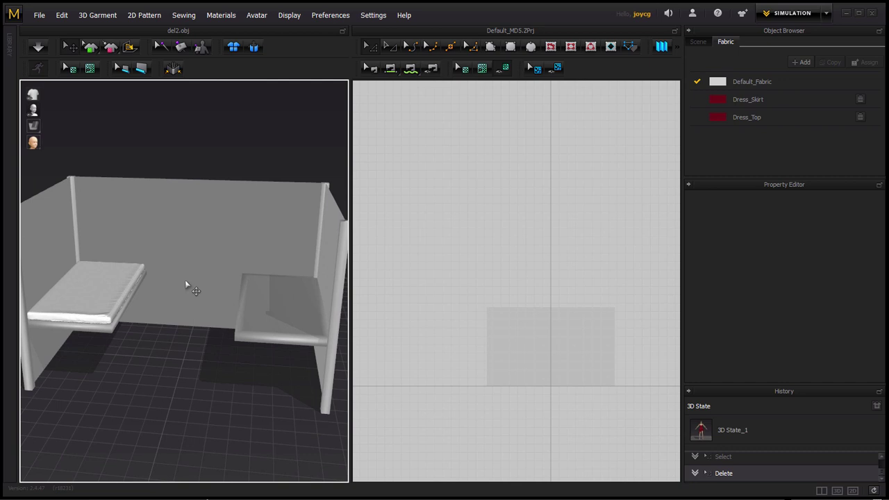
mouse_move(190, 289)
right_down()
mouse_move(238, 308)
mouse_move(194, 225)
right_up()
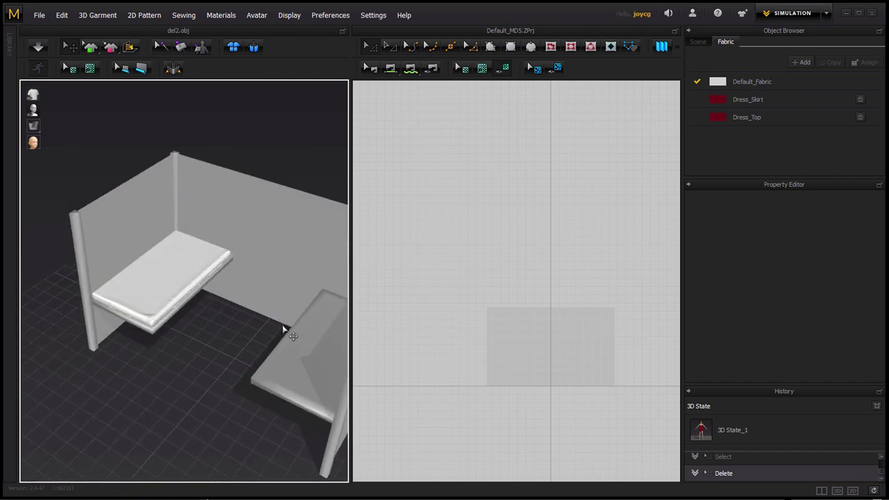
scroll(500, 354, up, 3)
Step: Create a 420 by 420 mm square pattern
scroll(532, 232, up, 2)
click(518, 216)
text(420)
click(450, 231)
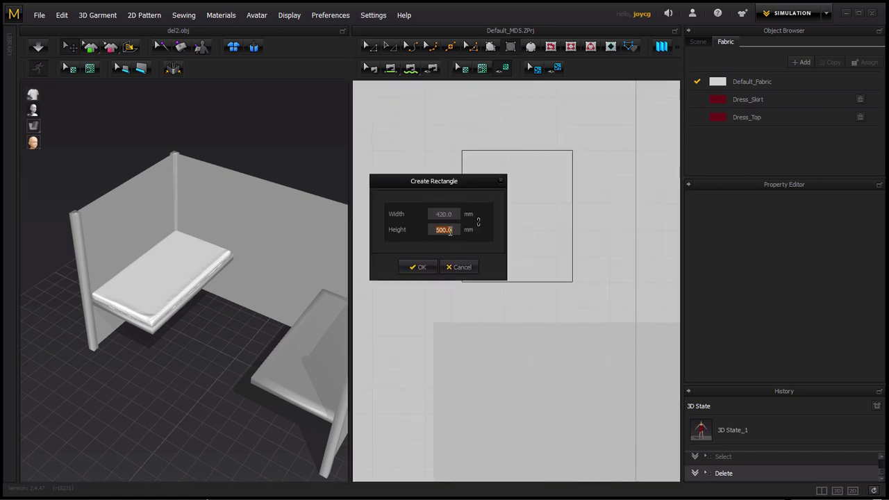
text(420)
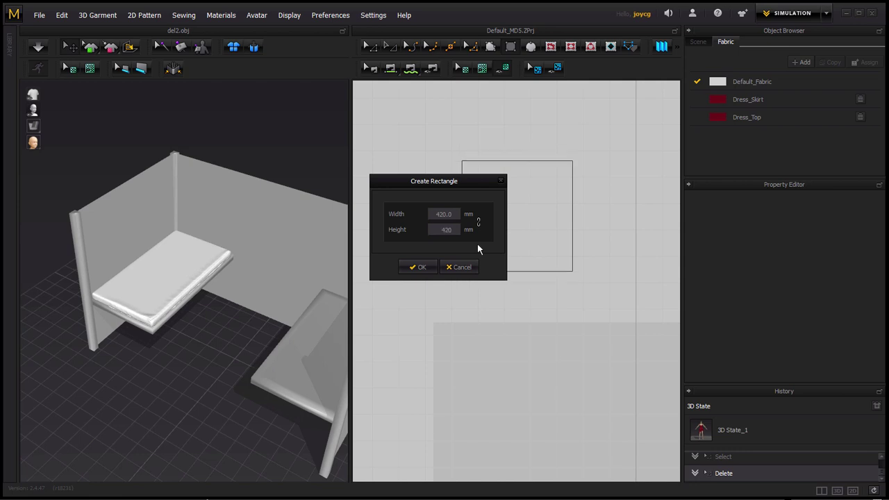
key(Return)
Step: Place a copy beside the square and segment-sew their matching edges into a pillow
click(598, 249)
scroll(542, 353, down, 2)
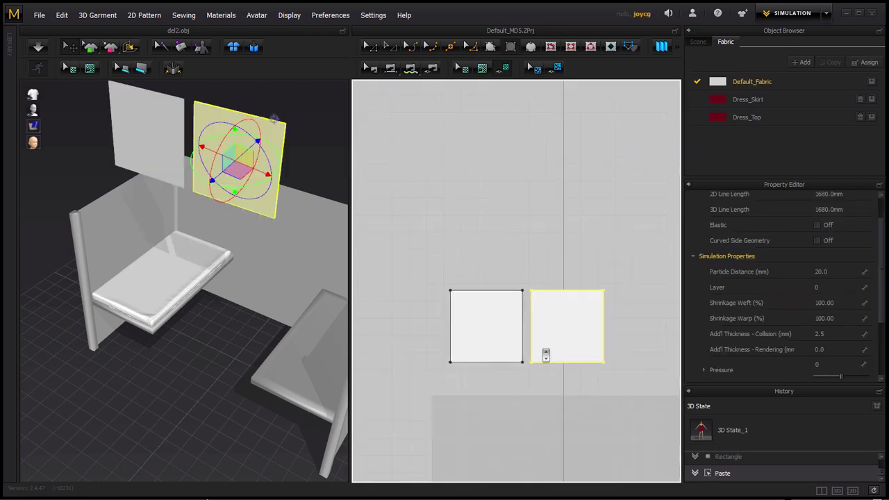
click(522, 306)
click(531, 305)
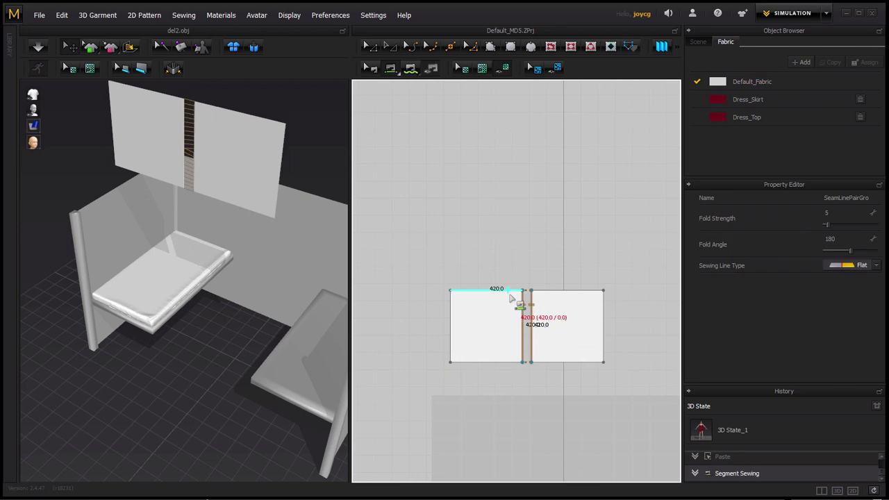
click(486, 361)
click(460, 312)
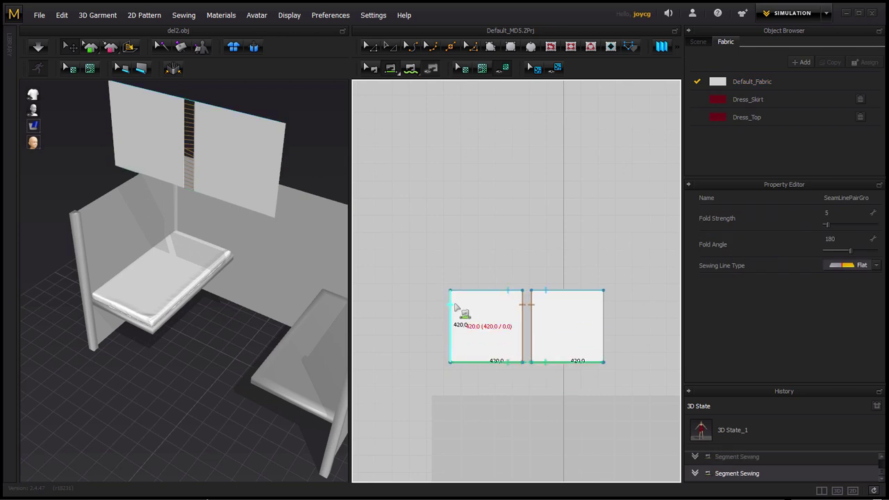
click(602, 311)
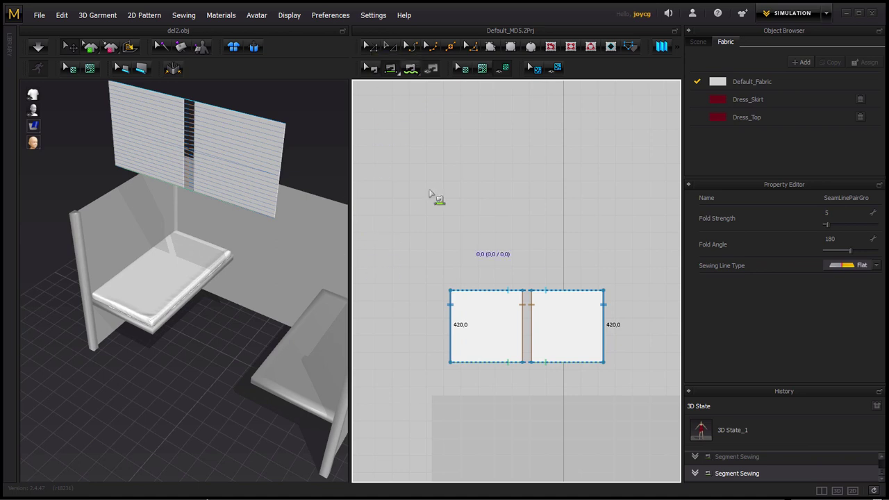
Step: Select both square panels and copy-paste the pair
click(367, 46)
drag(420, 259, 618, 388)
right_drag(589, 313, 564, 330)
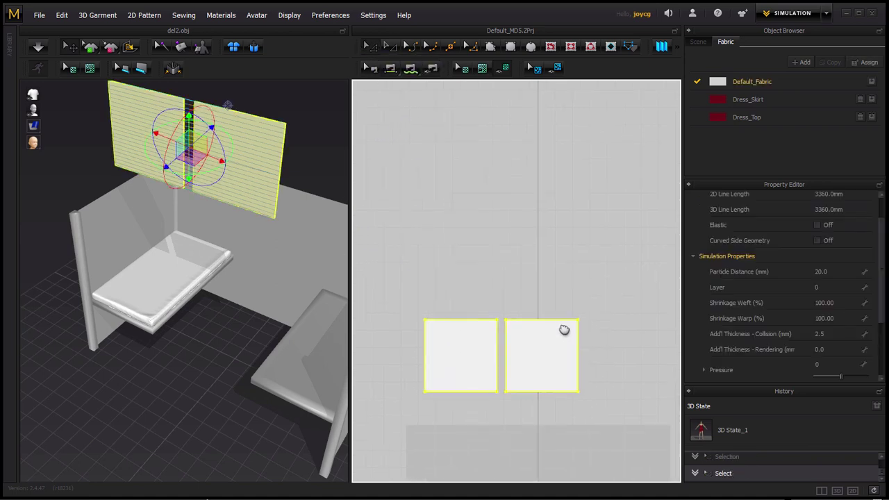
key(ctrl+c)
key(ctrl+v)
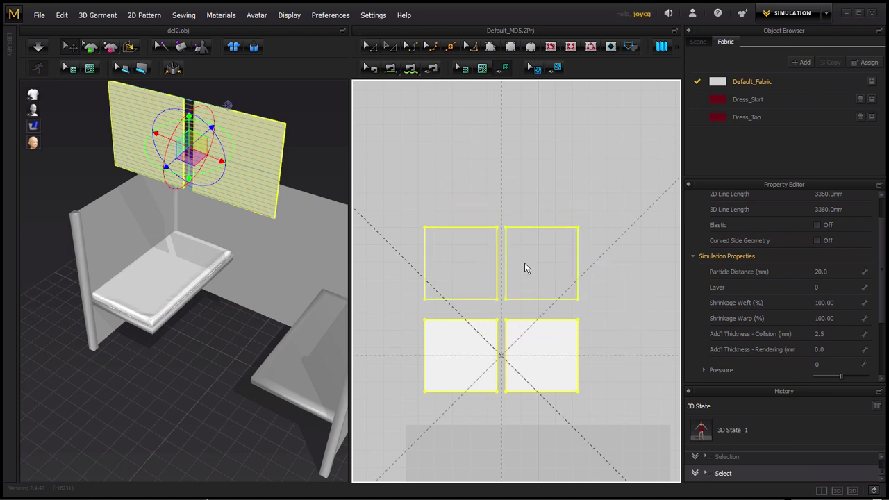
Step: Place the copied pair above the originals and shrink it slightly from the corner handle
click(526, 266)
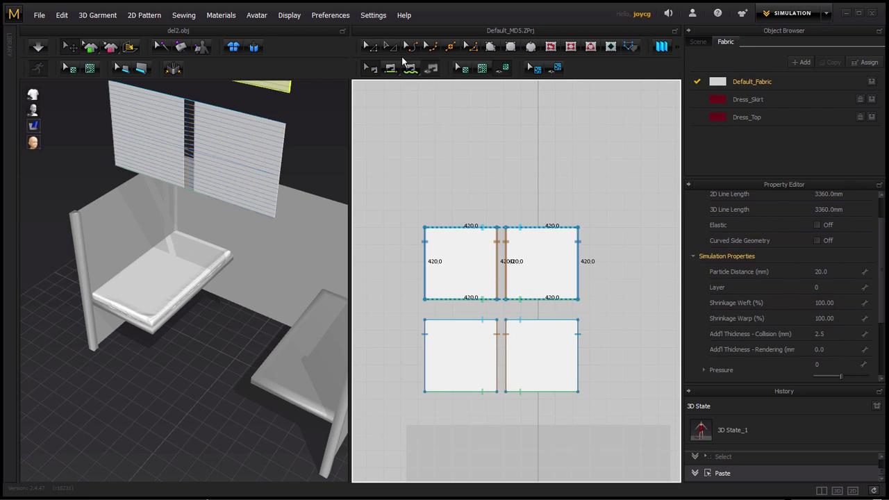
key(a)
drag(587, 217, 574, 221)
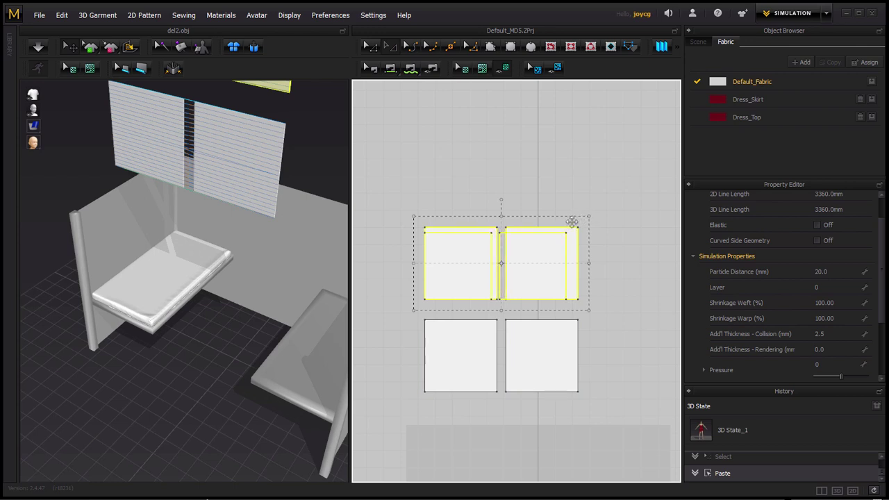
drag(571, 221, 572, 222)
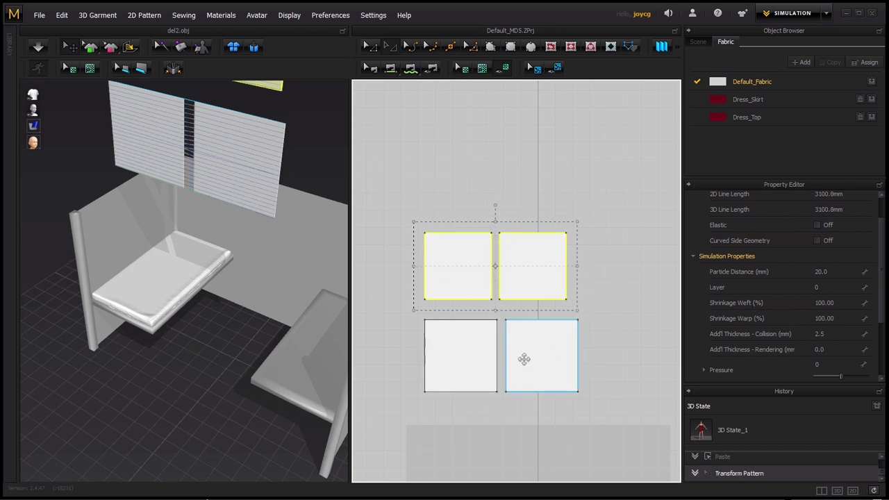
right_drag(319, 347, 294, 308)
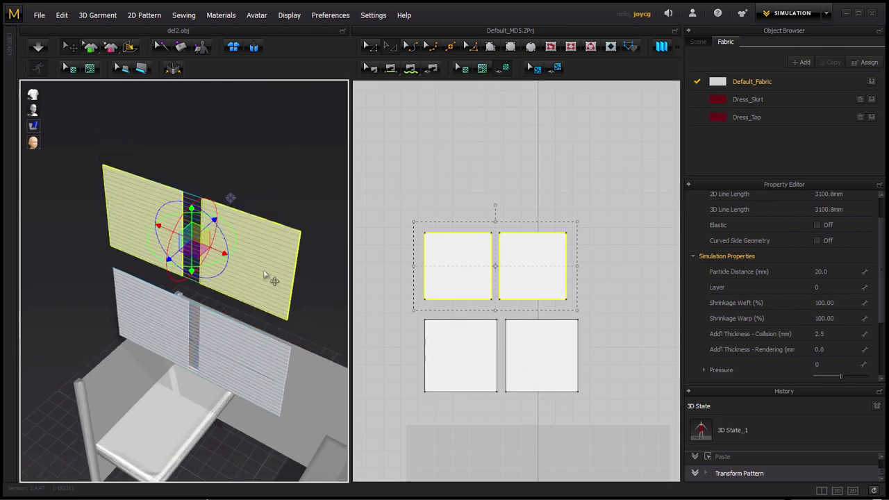
Step: Move the right upper panel left in 3D and flip it horizontally
key(Escape)
click(269, 279)
mouse_move(269, 278)
mouse_down()
mouse_move(139, 246)
mouse_move(136, 233)
mouse_up()
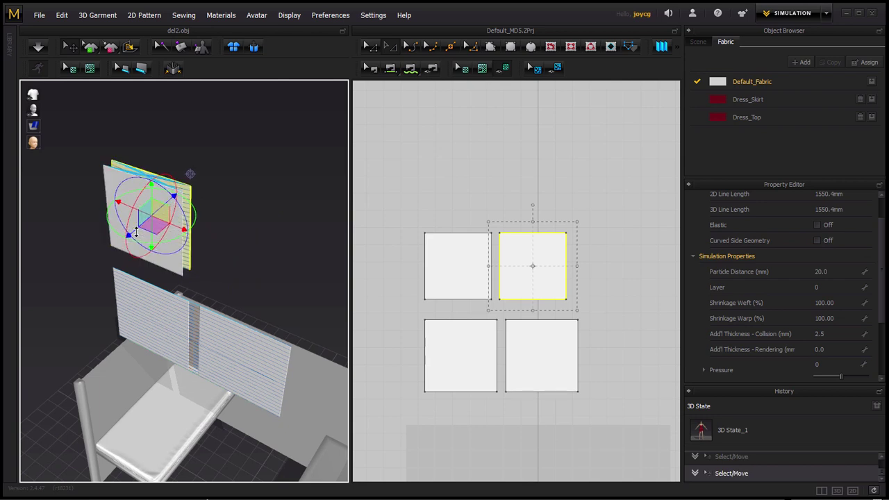
key(ctrl+shift+f)
Step: Move a lower panel left in 3D and flip it horizontally
click(228, 354)
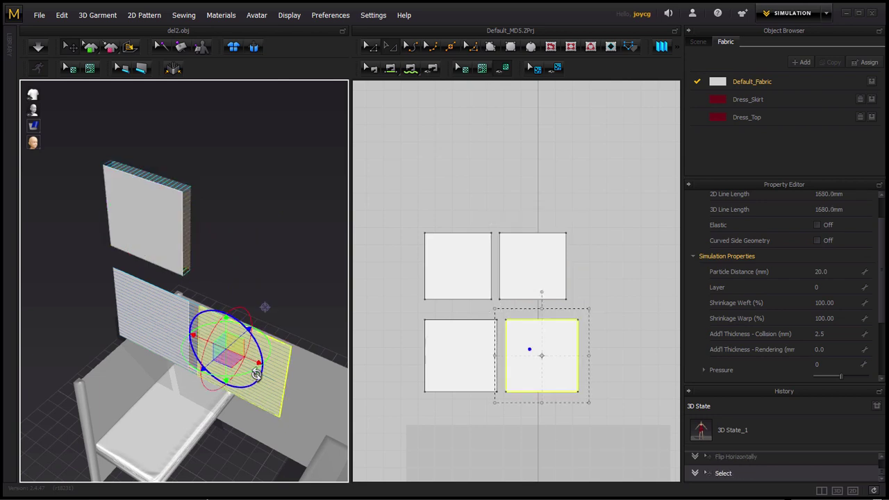
drag(257, 357, 135, 318)
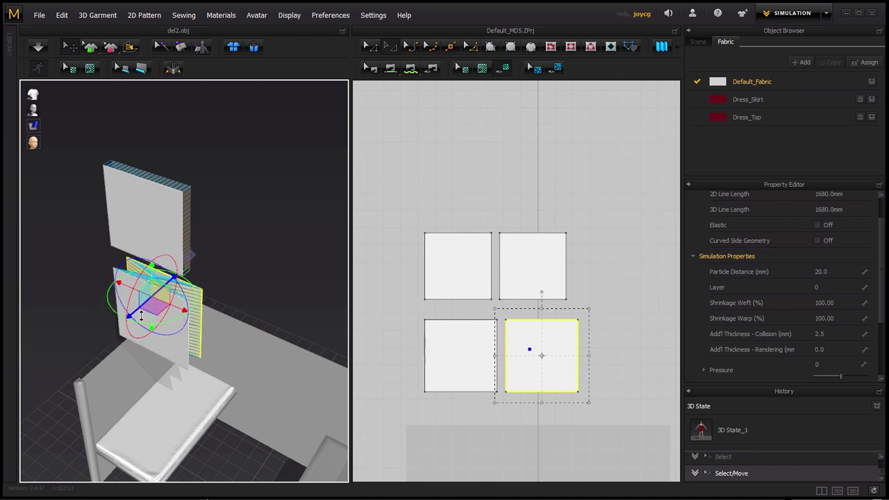
key(ctrl+shift+f)
click(397, 209)
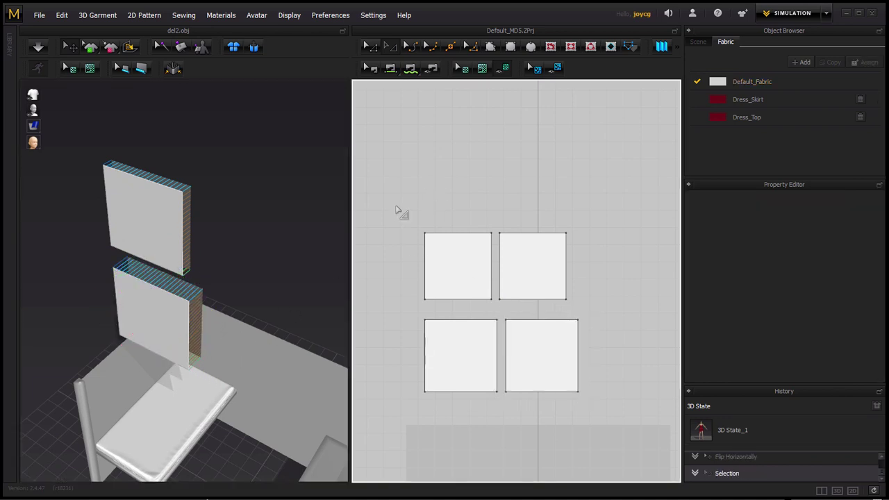
Step: In front view, move the upper two panels down over the lower pillow
drag(608, 310, 607, 311)
key(2)
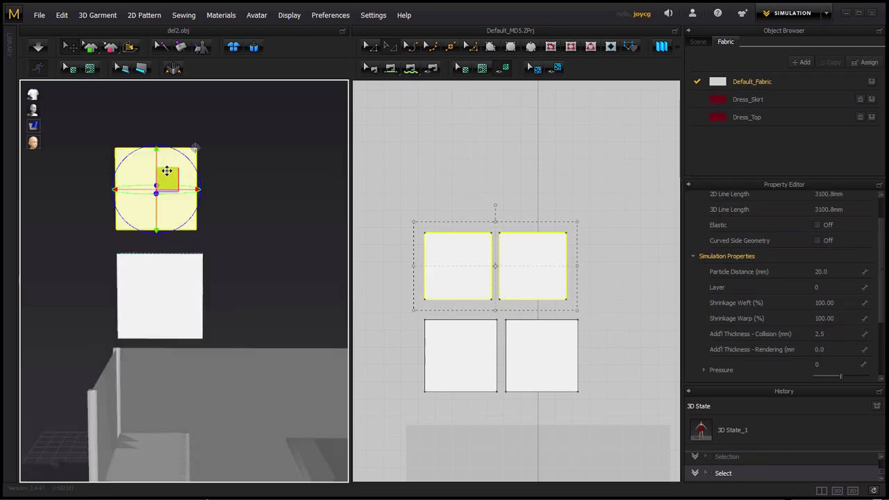
drag(179, 239, 174, 275)
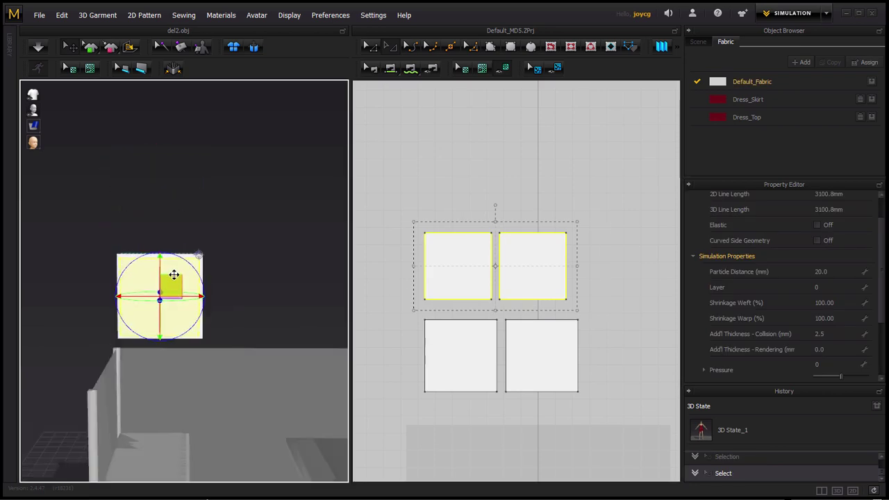
right_drag(173, 275, 109, 331)
Step: Select all four panels, tilt them back, and position them against the wall above the bench
click(489, 415)
key(ctrl+a)
mouse_move(299, 361)
right_down()
mouse_move(333, 367)
mouse_move(328, 347)
right_up()
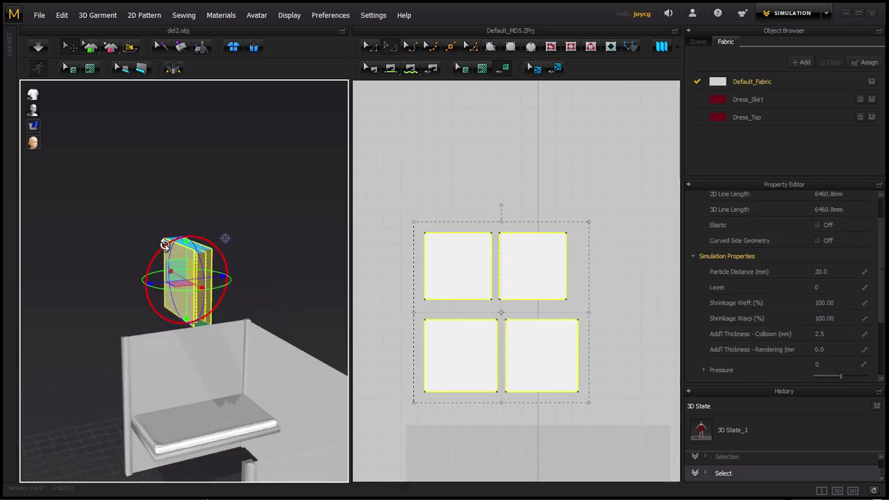
drag(211, 256, 186, 239)
mouse_move(314, 389)
right_down()
mouse_move(273, 381)
mouse_move(261, 368)
right_up()
drag(260, 368, 272, 380)
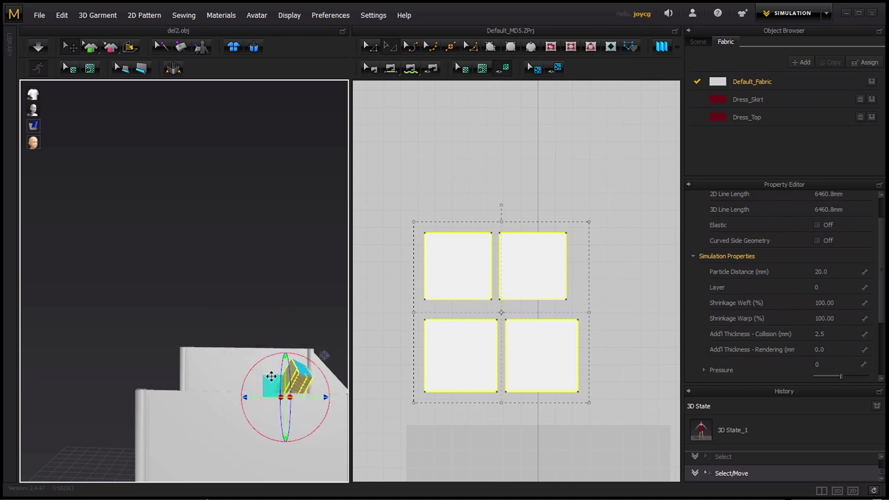
right_drag(272, 380, 339, 391)
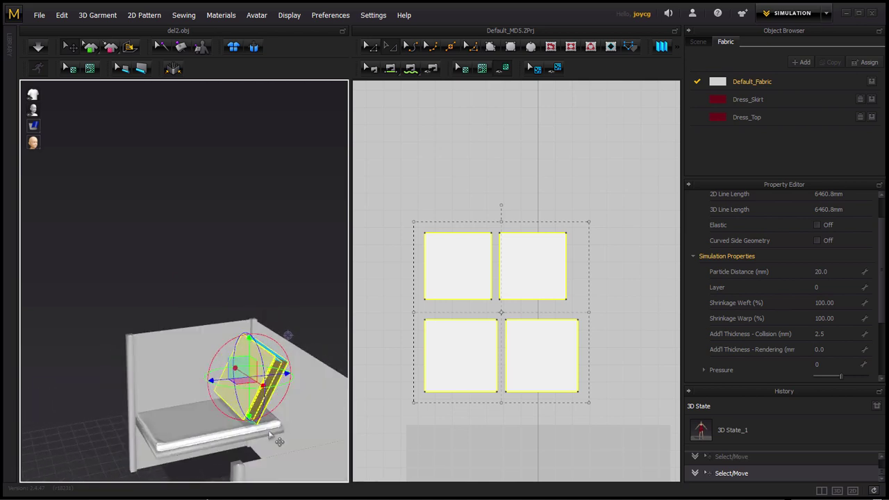
mouse_move(265, 434)
right_down()
mouse_move(278, 439)
mouse_move(219, 419)
mouse_move(298, 410)
mouse_move(274, 368)
right_up()
click(389, 237)
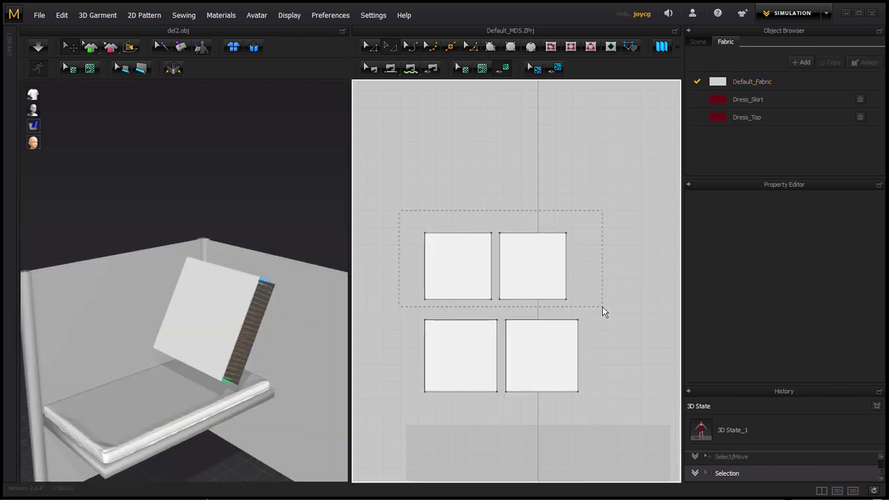
Step: Give the upper pillow's two panels a Pressure of 10, then select the lower pillow's two panels
drag(602, 307, 603, 306)
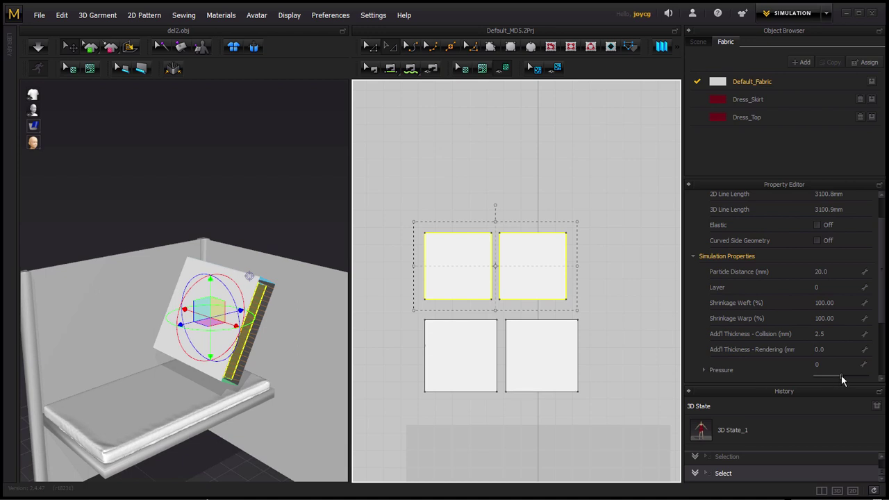
drag(841, 379, 843, 378)
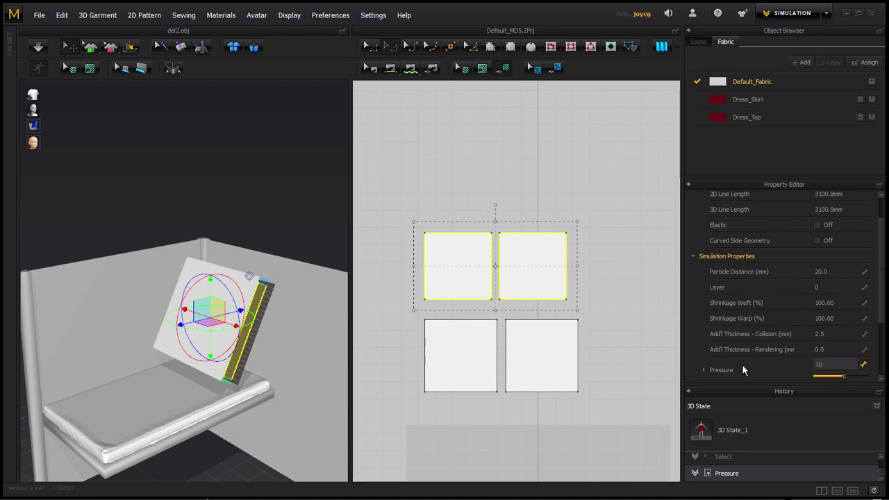
click(410, 321)
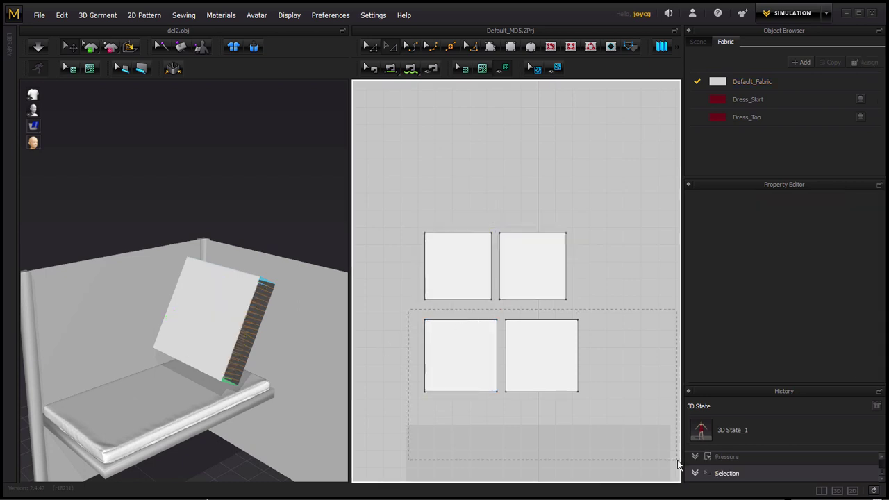
drag(679, 465, 677, 462)
Step: Raise the lower pillow's seam Fold Angle from 180 to 360, then deselect the patterns
click(391, 72)
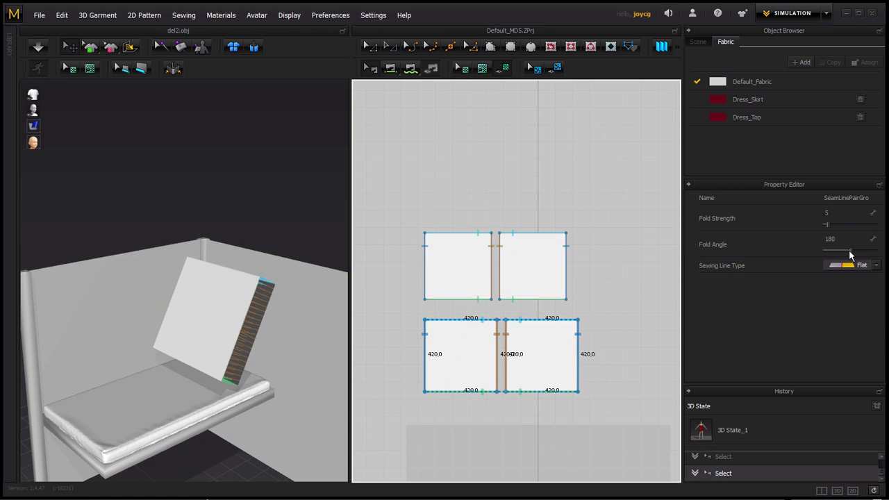
drag(850, 252, 882, 257)
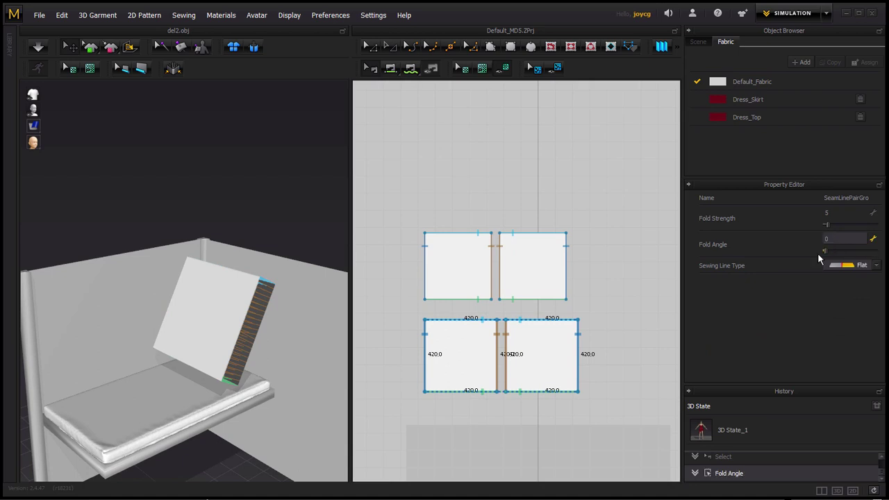
drag(826, 251, 878, 253)
click(639, 364)
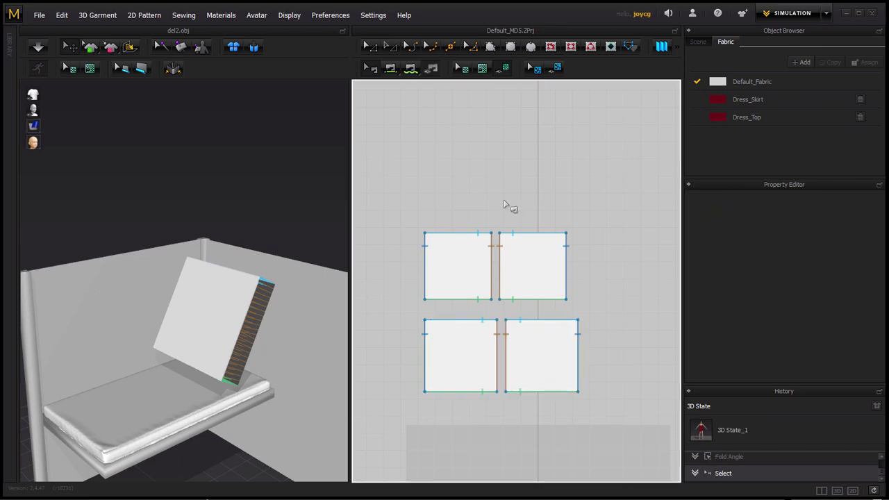
Step: Select all four pattern pieces and lift the pillow up and to the right
right_drag(278, 412, 205, 408)
mouse_move(223, 363)
right_down()
mouse_move(243, 377)
mouse_move(164, 343)
mouse_move(189, 347)
right_up()
mouse_move(402, 189)
mouse_down()
mouse_move(412, 292)
mouse_move(537, 403)
mouse_up()
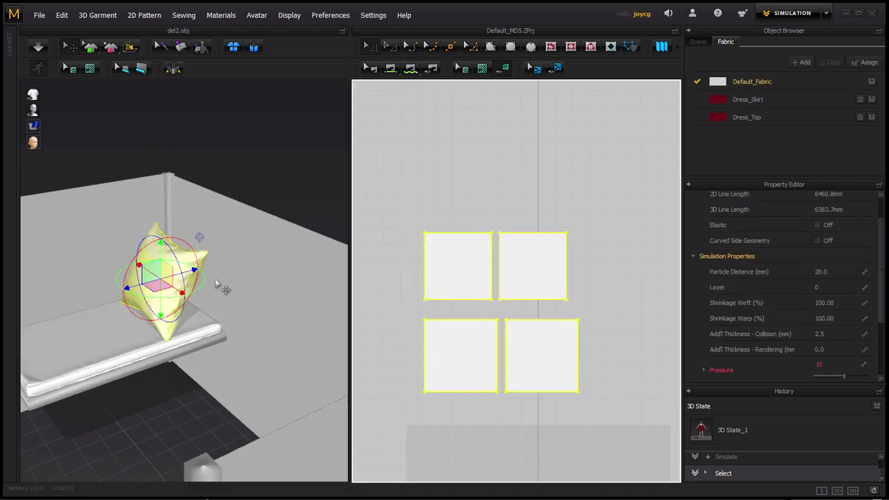
right_drag(241, 292, 184, 254)
mouse_move(177, 256)
mouse_down()
mouse_move(207, 251)
mouse_move(198, 254)
mouse_up()
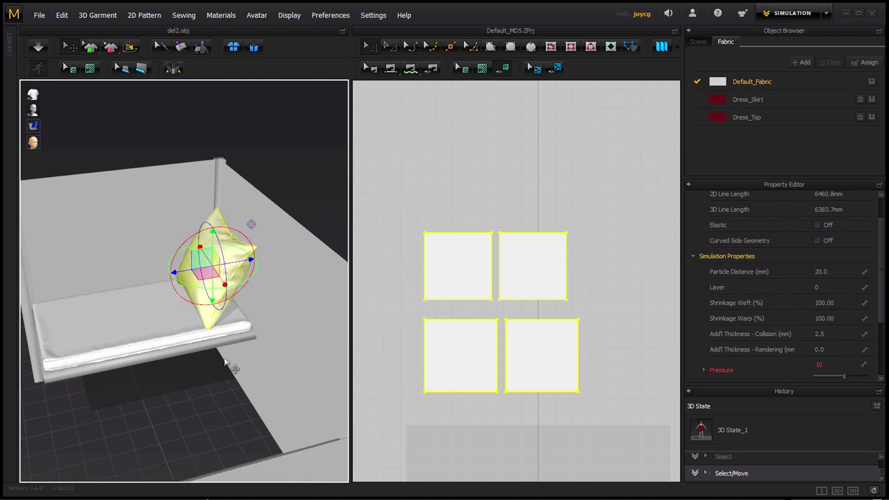
Step: Simulate and pull the inflating pillow upright against the bench's back wall, then reselect all patterns
key(space)
mouse_move(202, 357)
right_down()
mouse_move(250, 343)
mouse_move(125, 273)
right_up()
mouse_move(125, 273)
mouse_down()
mouse_move(129, 252)
mouse_move(84, 255)
mouse_move(139, 262)
mouse_up()
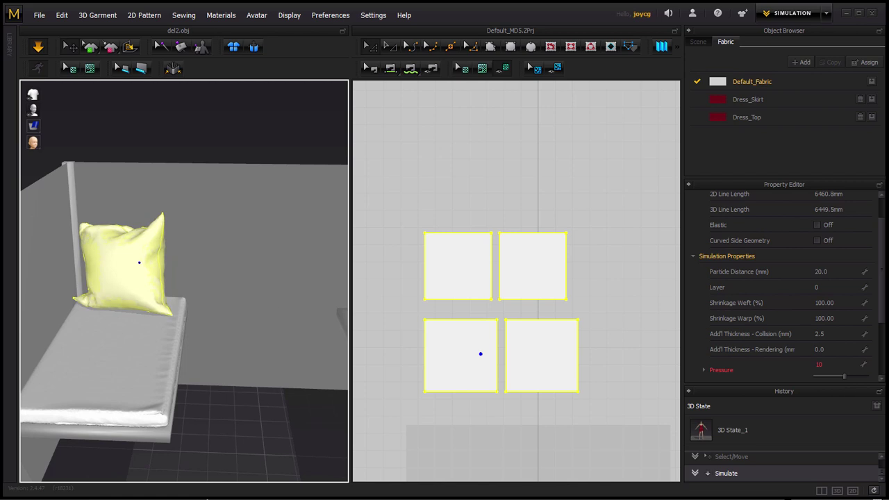
right_drag(254, 342, 173, 341)
drag(306, 259, 281, 256)
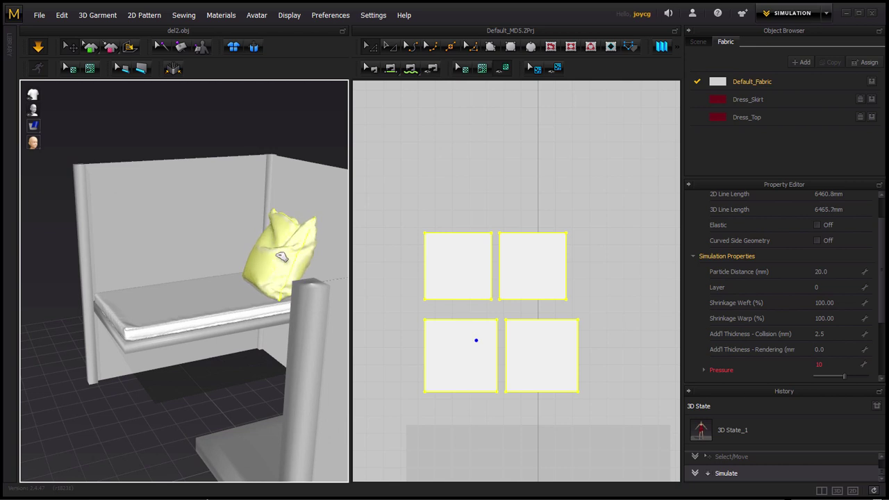
click(394, 217)
drag(569, 402, 601, 399)
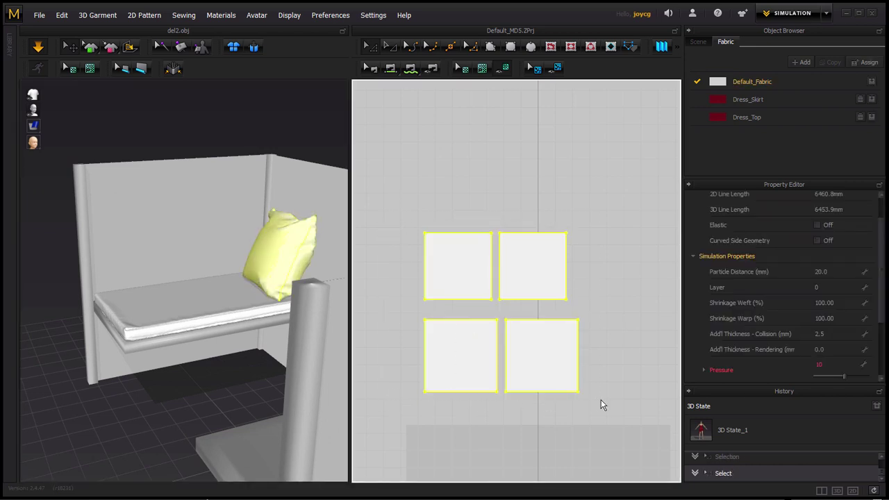
right_drag(603, 342, 588, 314)
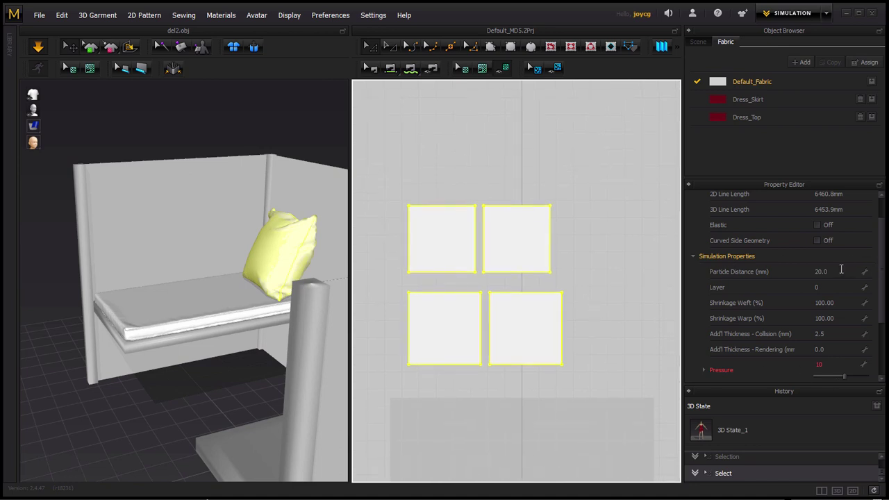
Step: Set Particle Distance to 10 and the top pillow's Pressure to 8, then re-simulate
click(841, 271)
key(Return)
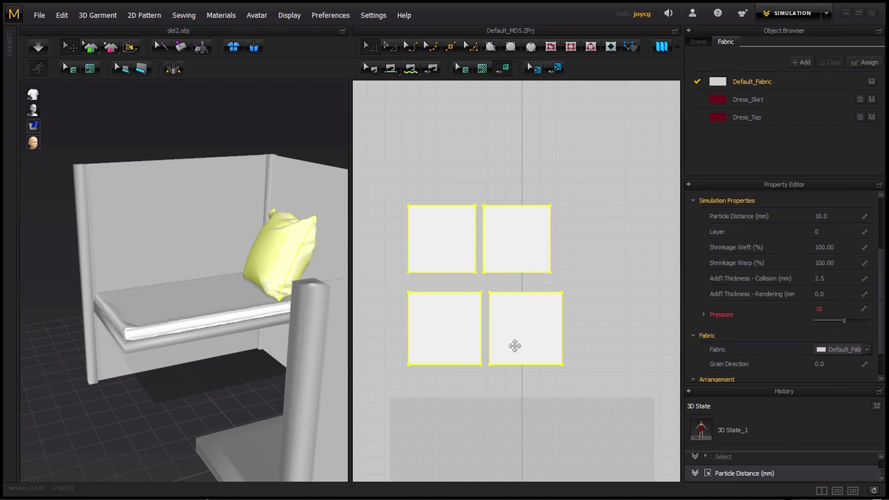
drag(397, 276, 579, 178)
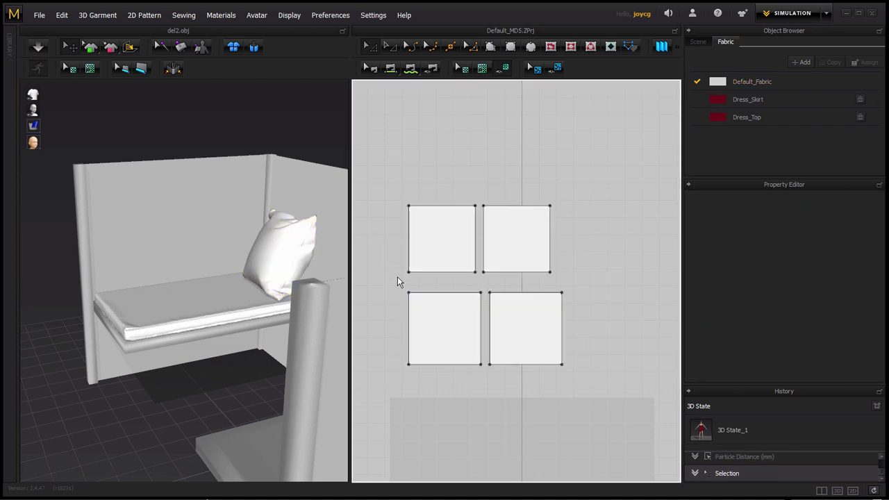
click(837, 310)
text(8)
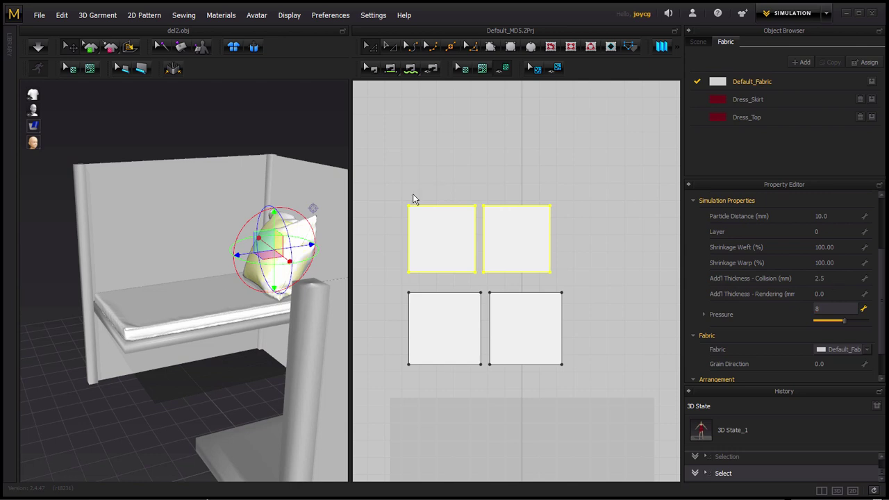
key(Return)
key(space)
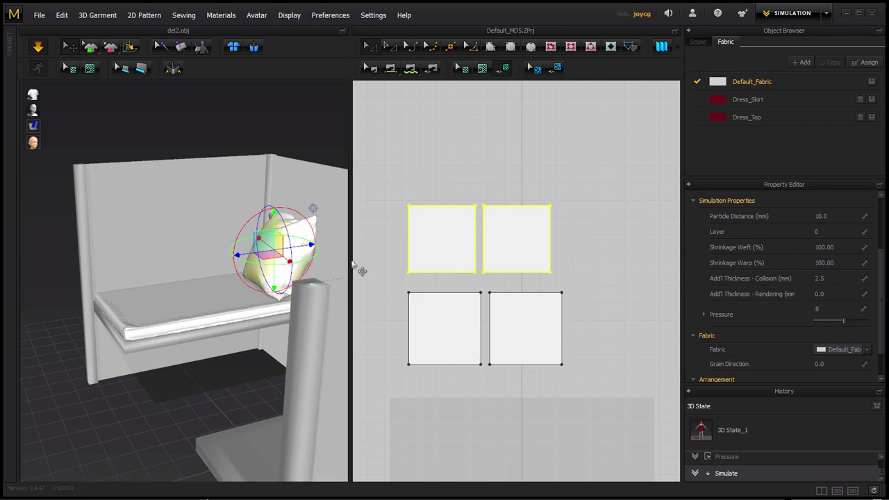
mouse_move(336, 247)
right_down()
mouse_move(337, 300)
mouse_move(167, 277)
mouse_move(208, 240)
right_up()
Step: Select all four pattern pieces, move the pillow along the bench, and simulate
click(178, 251)
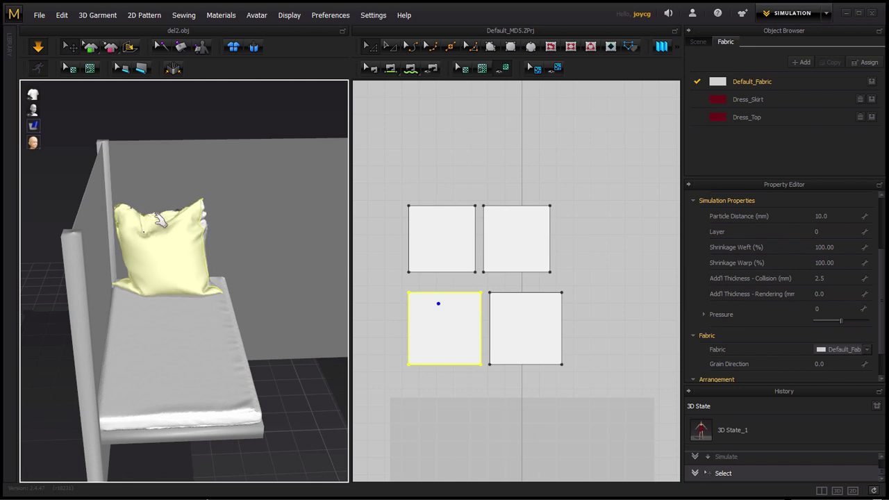
mouse_move(290, 314)
right_down()
mouse_move(235, 317)
mouse_move(278, 285)
right_up()
drag(386, 168, 454, 381)
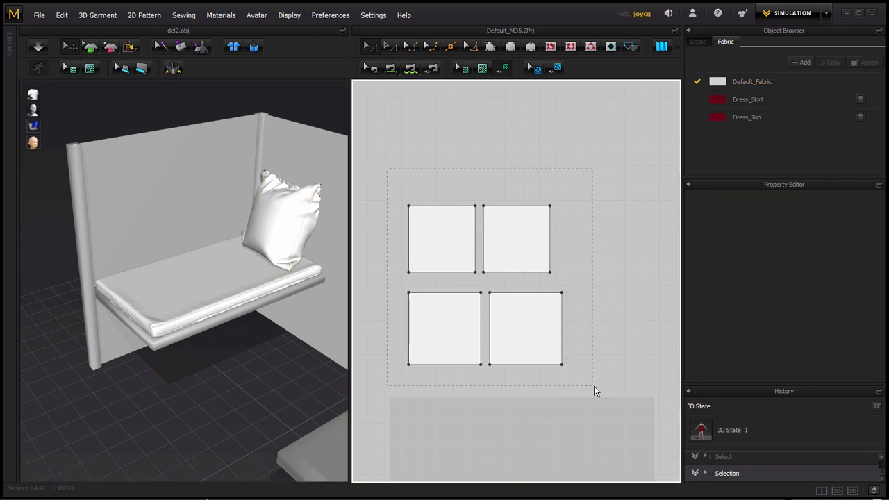
right_drag(259, 310, 275, 232)
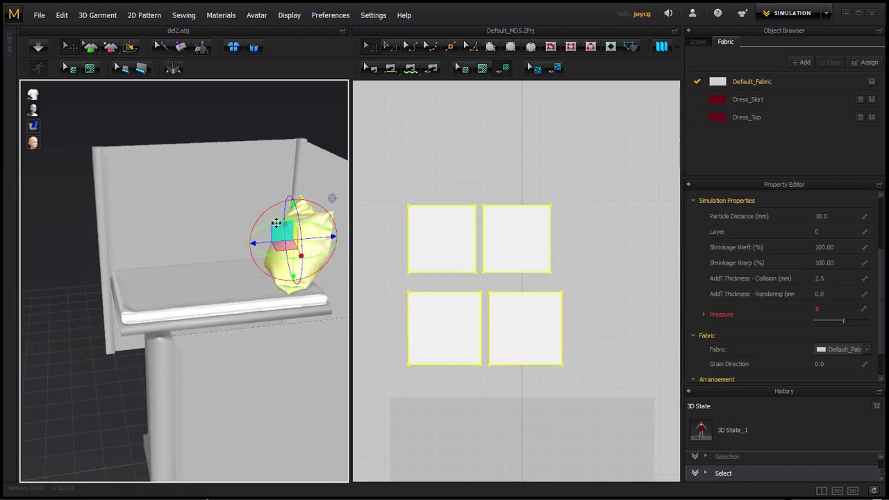
drag(275, 222, 281, 229)
mouse_move(281, 229)
right_down()
mouse_move(292, 285)
mouse_move(200, 280)
mouse_move(300, 298)
mouse_move(175, 322)
right_up()
key(space)
Step: Pull the pillow's corners so it settles upright against the back wall above the bench
drag(167, 210, 129, 214)
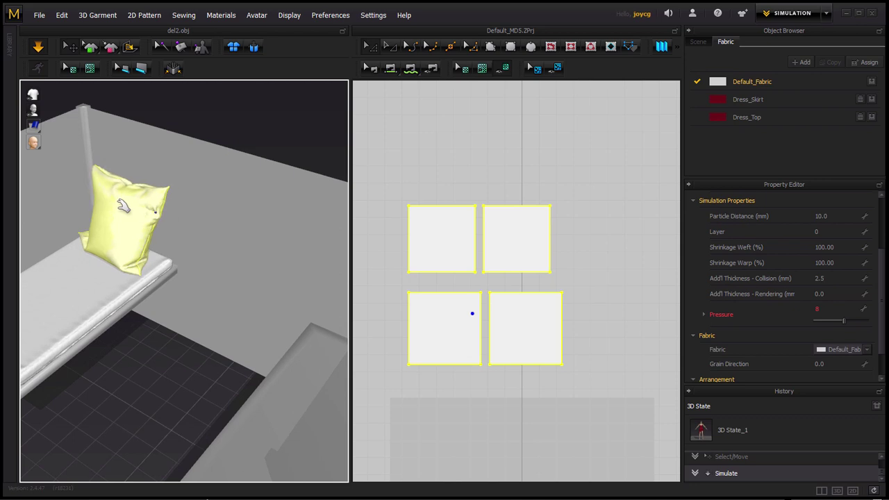
mouse_move(130, 213)
right_down()
mouse_move(159, 278)
mouse_move(135, 284)
mouse_move(237, 264)
right_up()
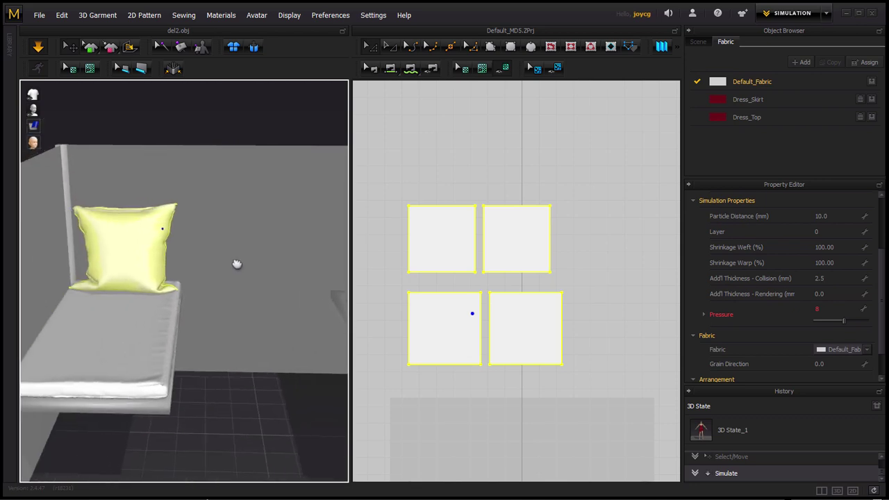
drag(137, 221, 121, 239)
mouse_move(111, 207)
mouse_down()
mouse_move(88, 212)
mouse_move(153, 240)
mouse_up()
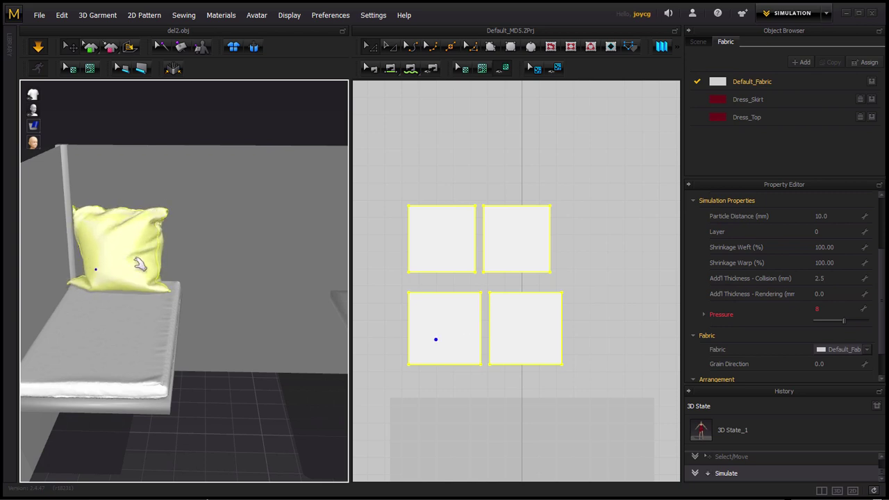
drag(89, 273, 93, 229)
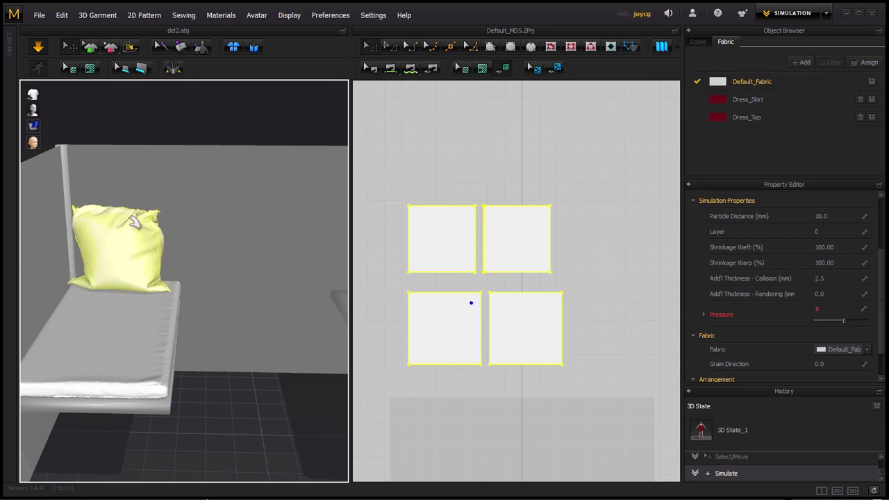
drag(132, 252, 150, 261)
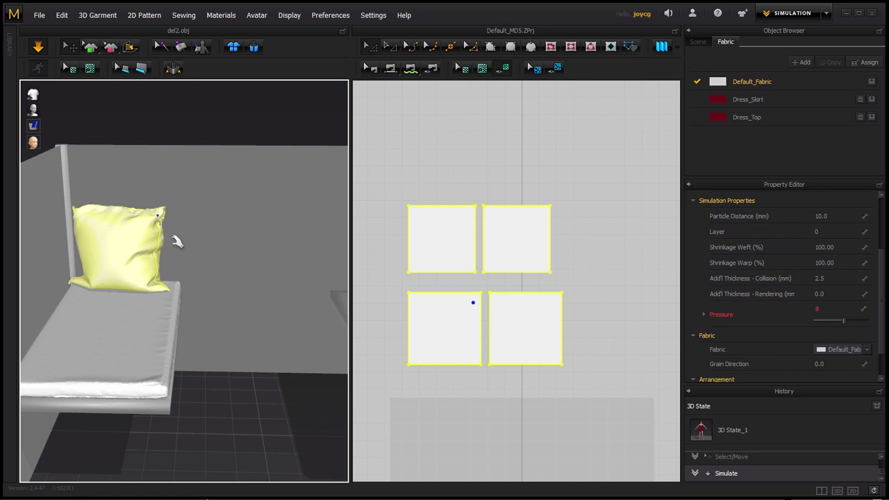
right_drag(126, 257, 198, 332)
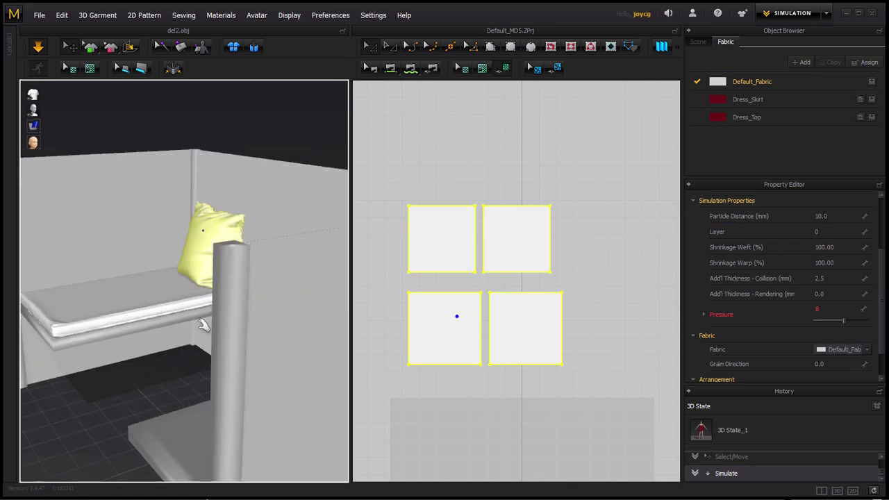
right_drag(303, 277, 291, 270)
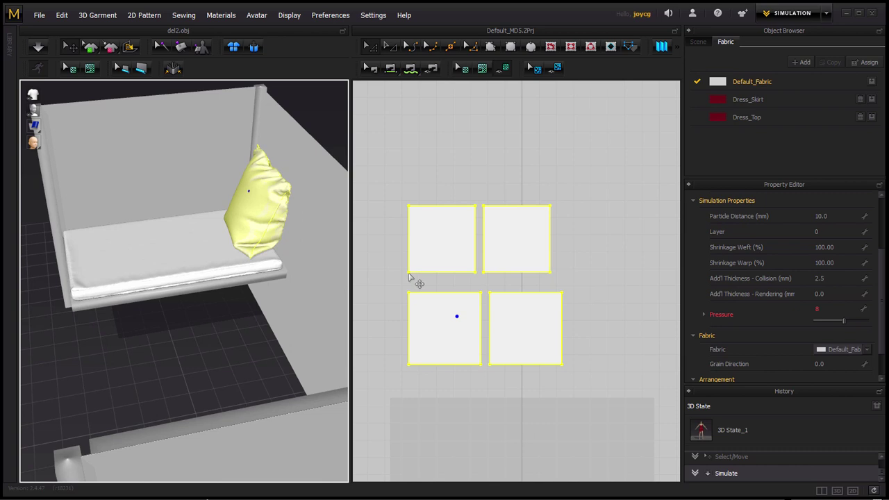
click(265, 217)
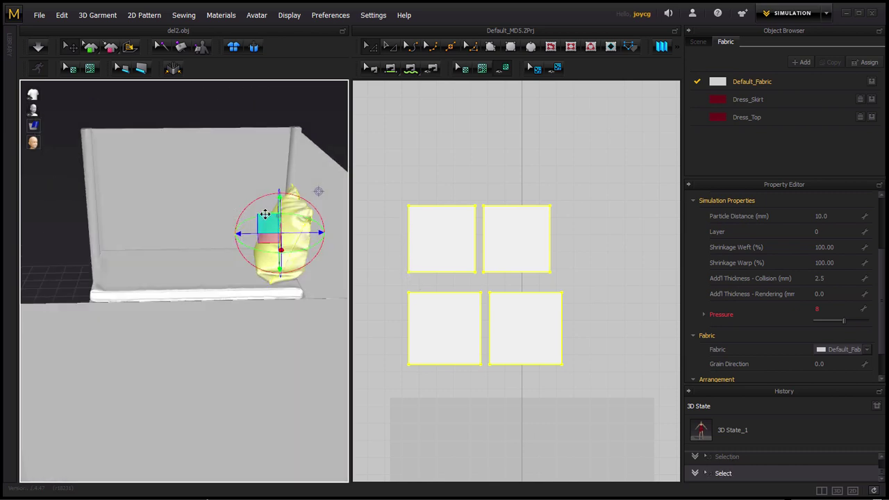
Step: Simulate the pillow, then select the two bottom pattern pieces
key(space)
mouse_move(177, 308)
right_down()
mouse_move(246, 303)
mouse_move(239, 294)
mouse_move(216, 304)
mouse_move(221, 201)
right_up()
right_drag(238, 280, 231, 308)
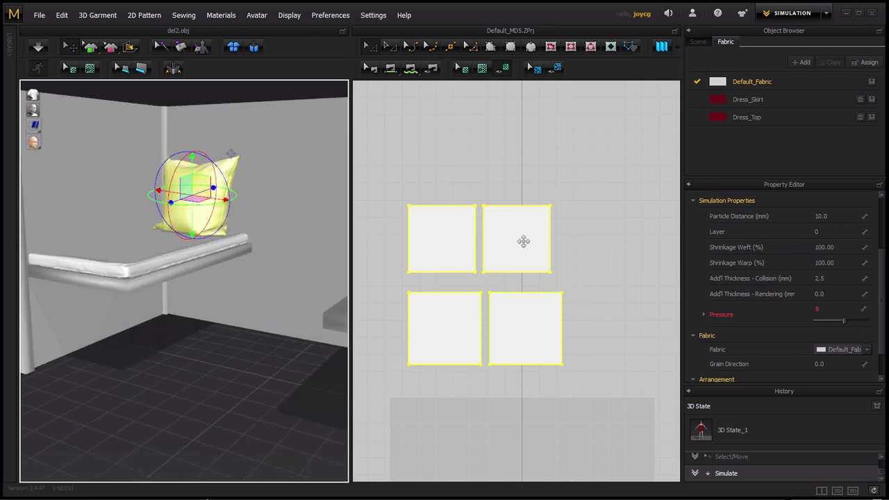
click(413, 218)
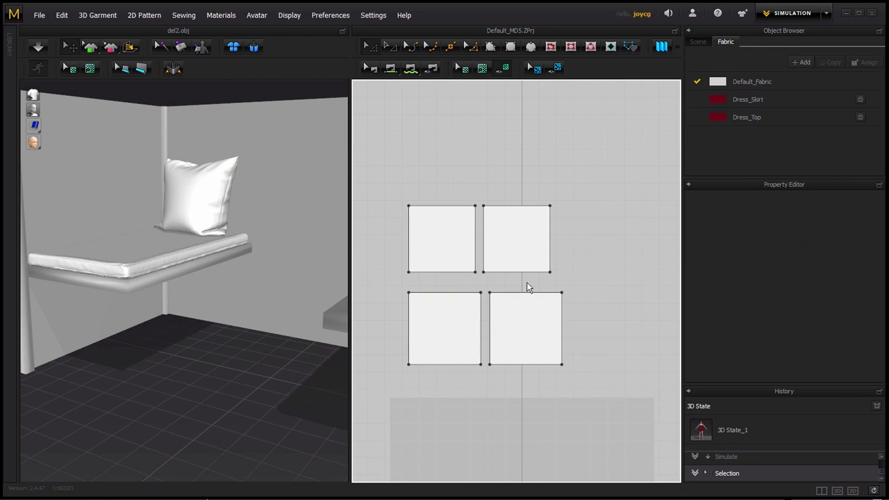
click(434, 212)
click(520, 232)
drag(536, 387, 538, 389)
middle_drag(458, 366, 500, 364)
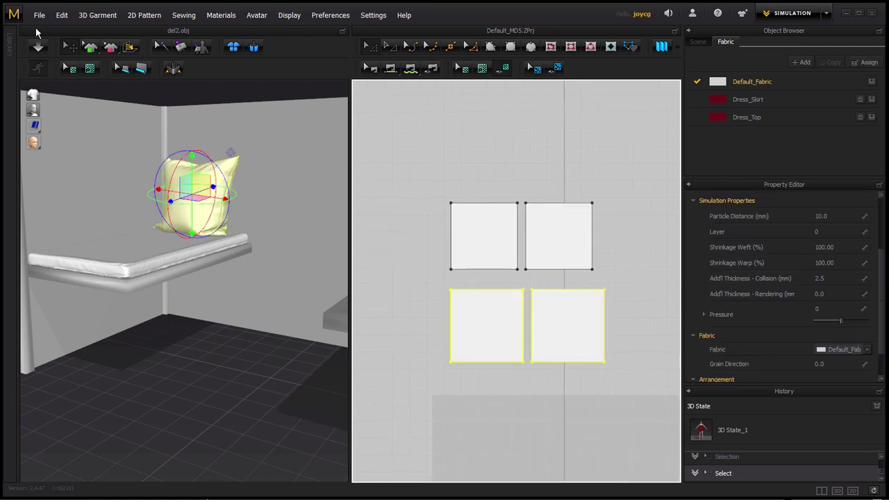
Step: Export the selected patterns as an OBJ (Selected) file named 'b' with default export options
click(39, 15)
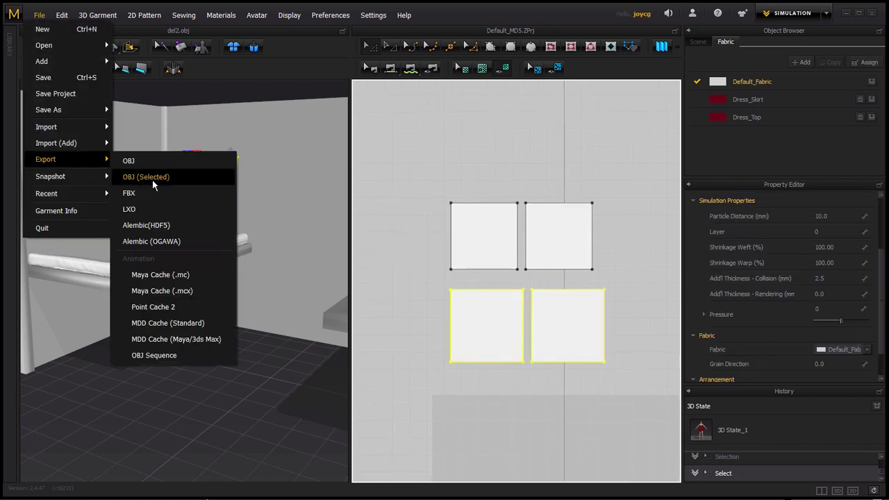
click(153, 176)
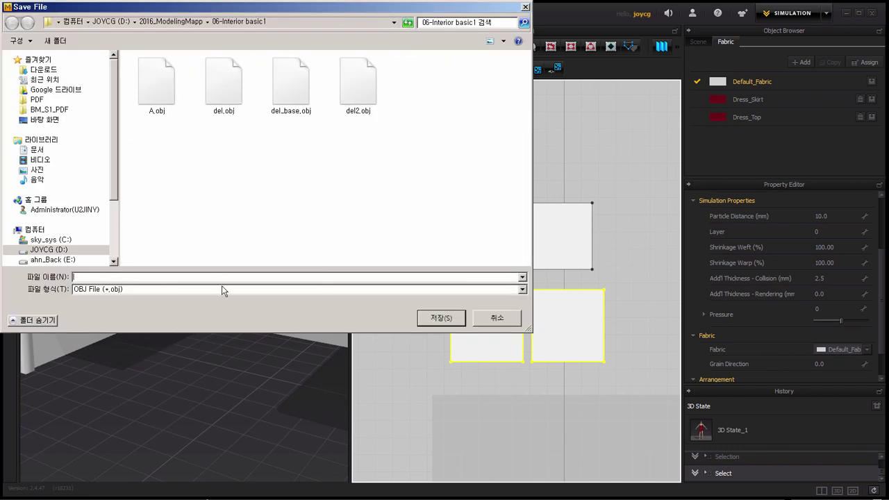
text(b)
click(447, 319)
click(455, 477)
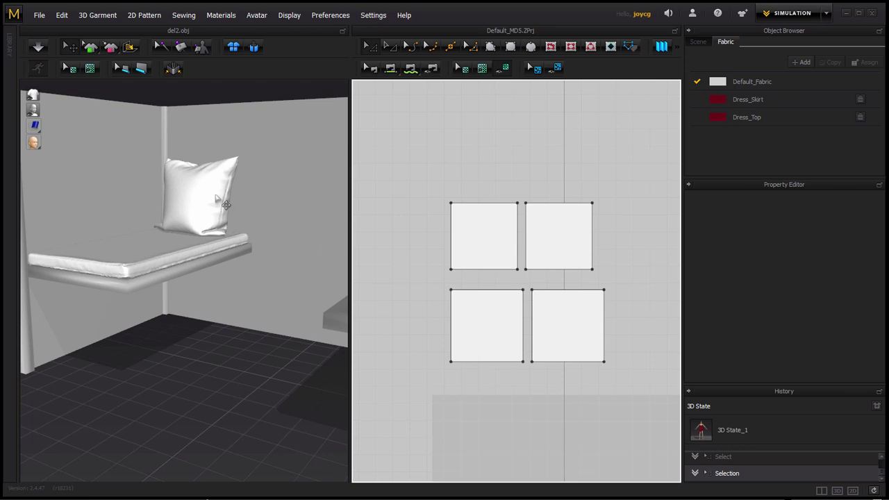
Step: Select all patterns, then move and rotate the pillow into position above the bench
key(ctrl+a)
mouse_move(353, 312)
right_down()
mouse_move(148, 272)
mouse_move(199, 248)
mouse_move(228, 306)
mouse_move(244, 273)
right_up()
scroll(307, 220, up, 5)
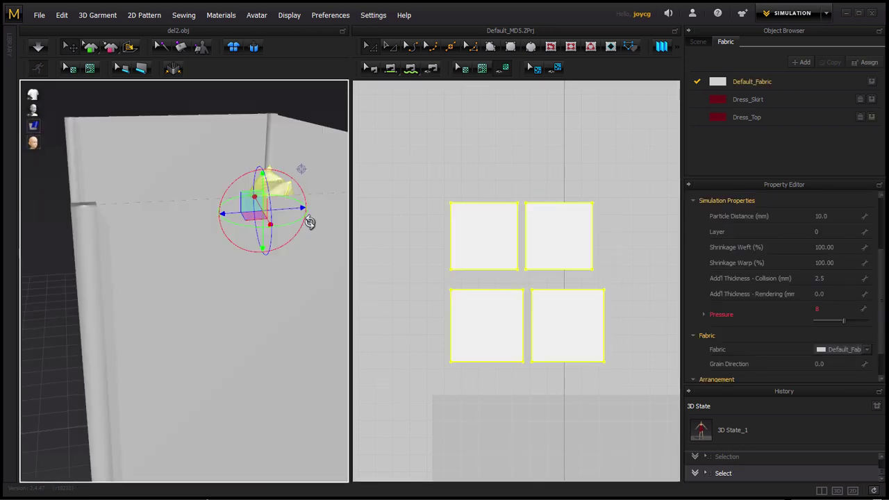
right_drag(278, 218, 251, 187)
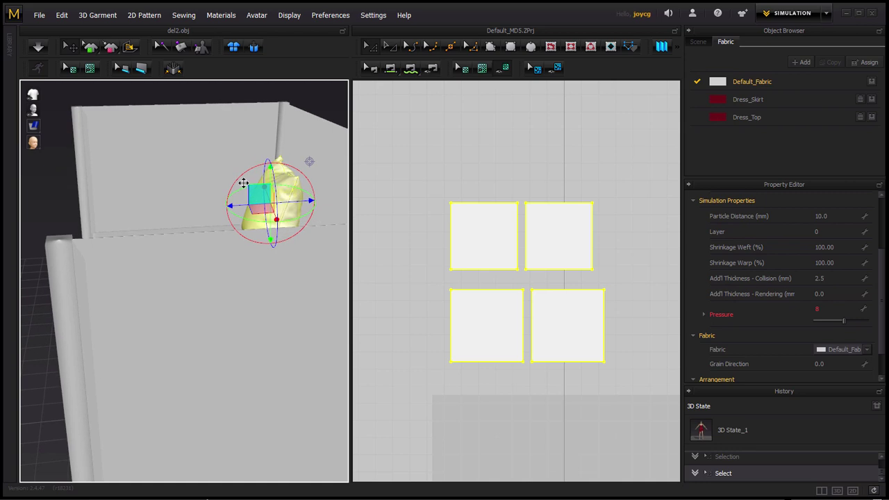
drag(243, 182, 164, 206)
right_drag(165, 205, 234, 218)
scroll(173, 235, up, 2)
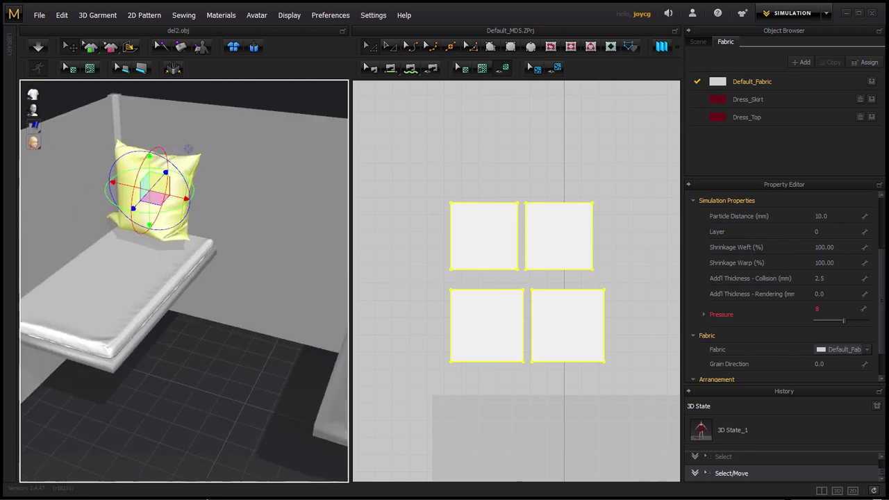
drag(209, 171, 215, 258)
mouse_move(274, 250)
right_down()
mouse_move(256, 234)
mouse_move(273, 251)
mouse_move(300, 223)
mouse_move(291, 207)
right_up()
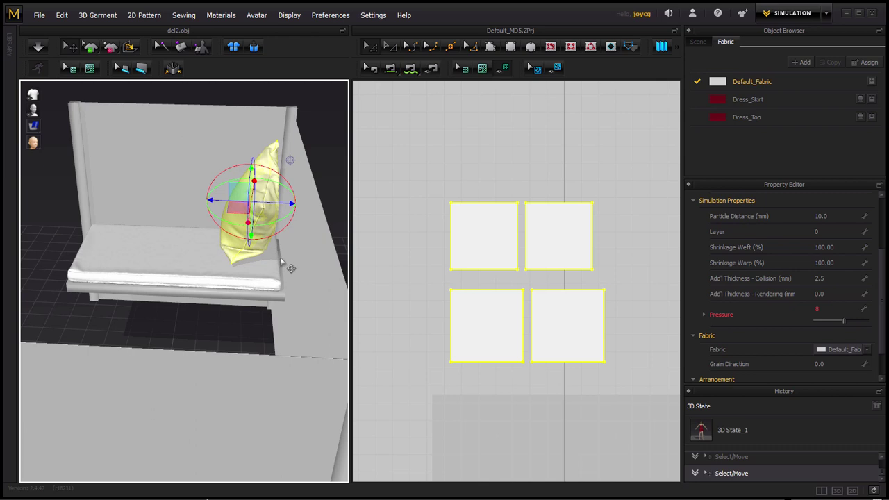
right_drag(281, 261, 288, 192)
Step: Simulate until the pillow settles against the bench backrest
click(235, 288)
key(space)
right_drag(254, 302, 289, 299)
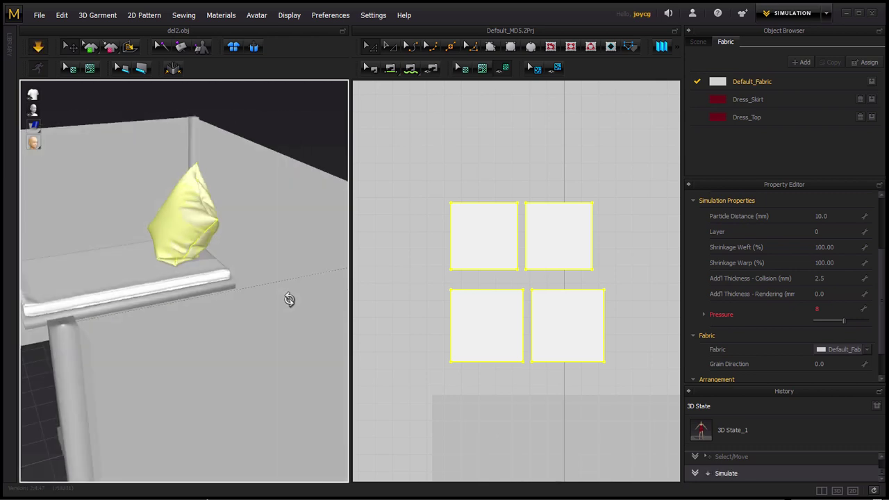
key(space)
click(212, 239)
right_drag(198, 278, 229, 278)
key(space)
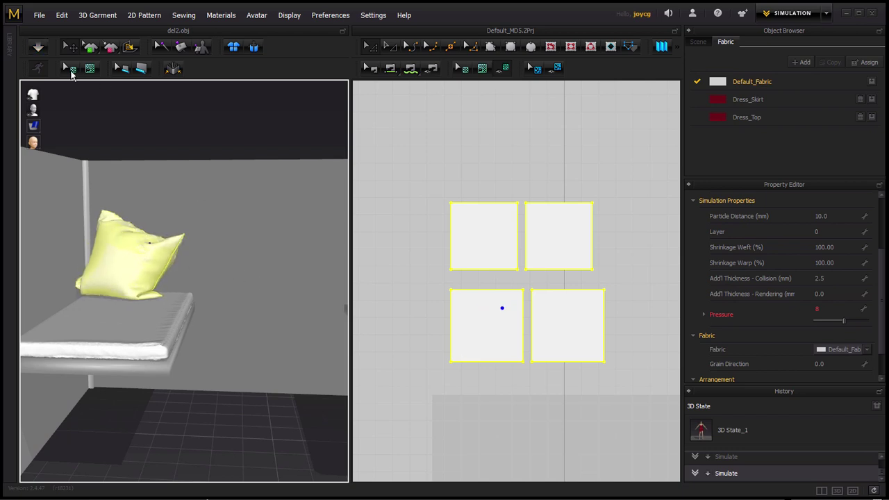
click(202, 143)
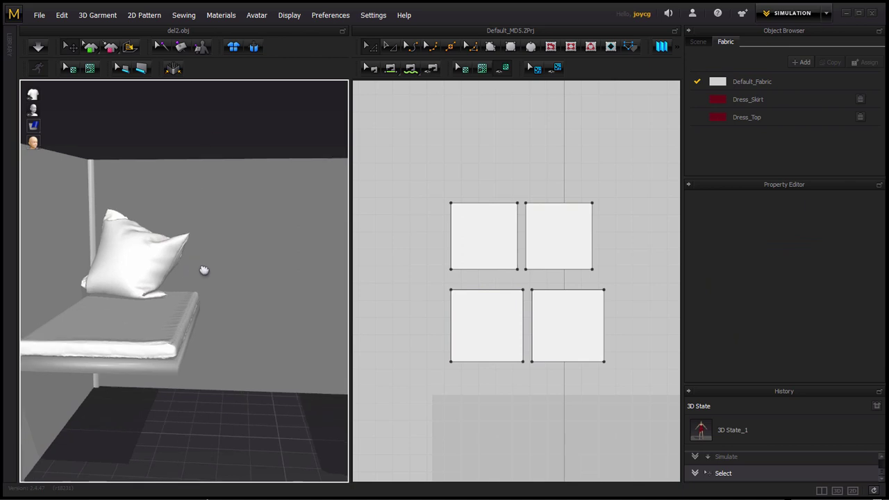
Step: Select the pillow patterns and export them with OBJ (Selected)
right_drag(204, 269, 333, 257)
click(476, 337)
click(39, 14)
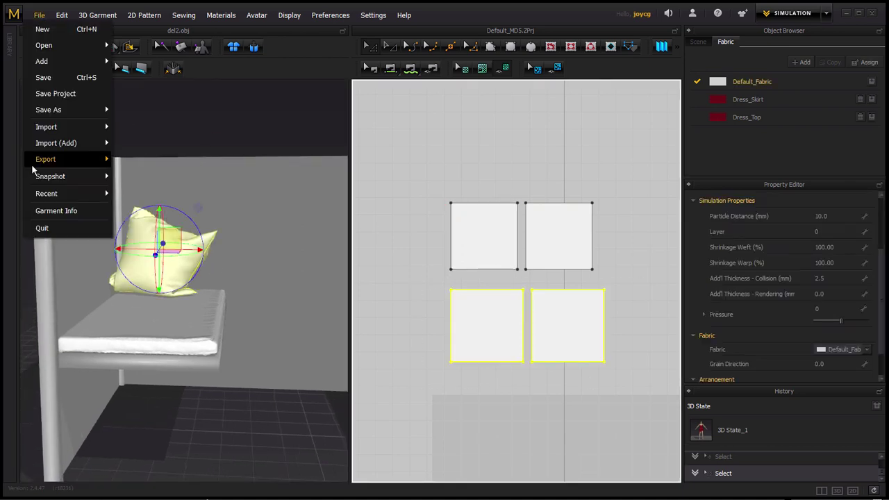
click(145, 173)
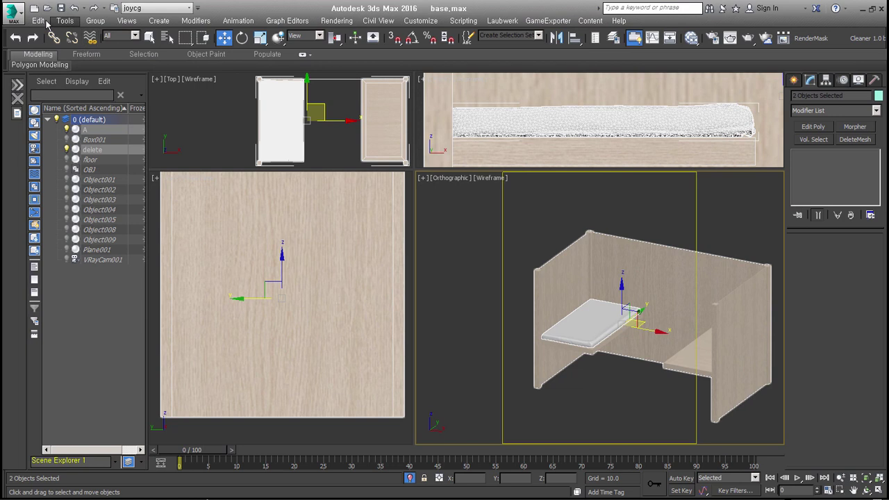
click(19, 14)
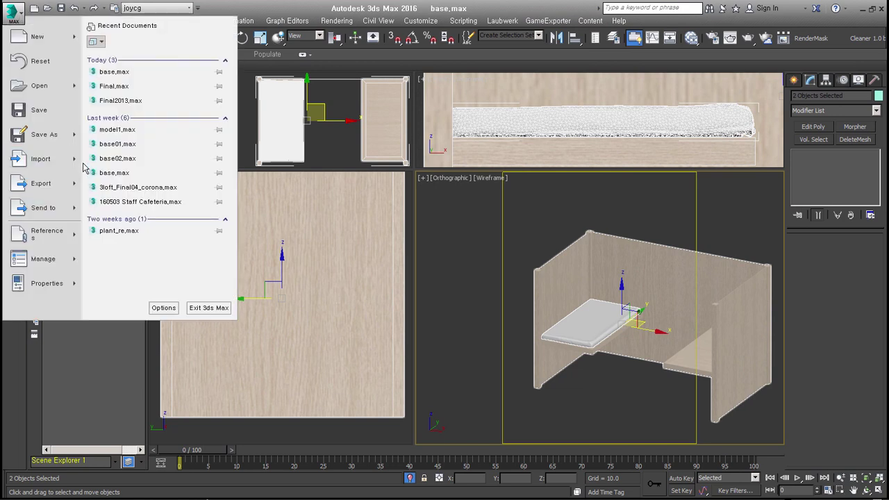
Step: Import b.obj into the booth scene with the default OBJ import settings
click(58, 156)
click(152, 97)
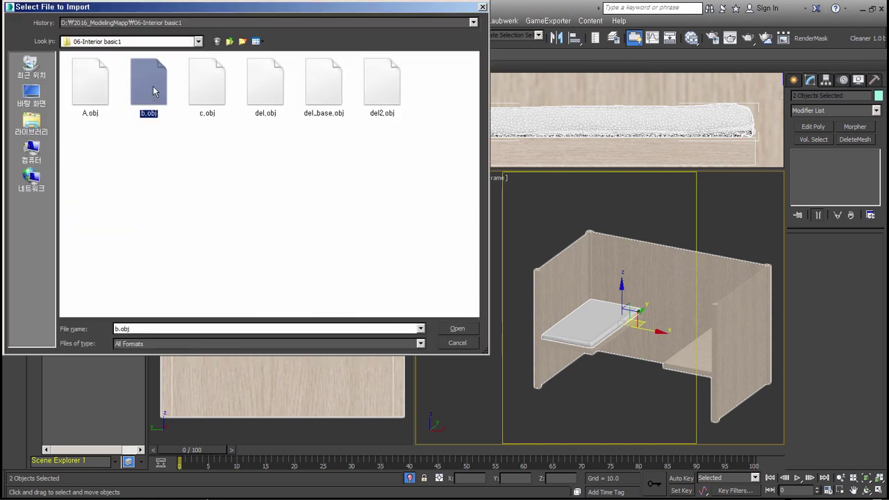
double_click(153, 92)
click(371, 441)
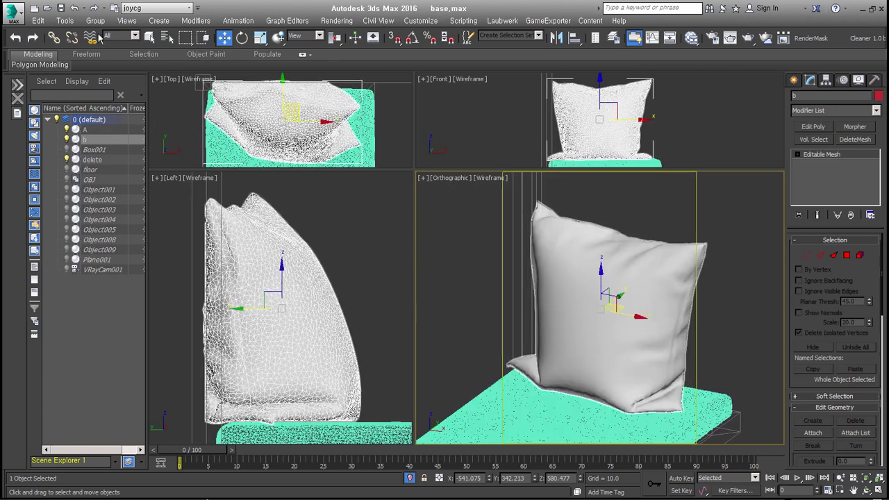
Step: Import c.obj as the second pillow, after cancelling a mistaken Export dialog
click(13, 12)
mouse_move(41, 184)
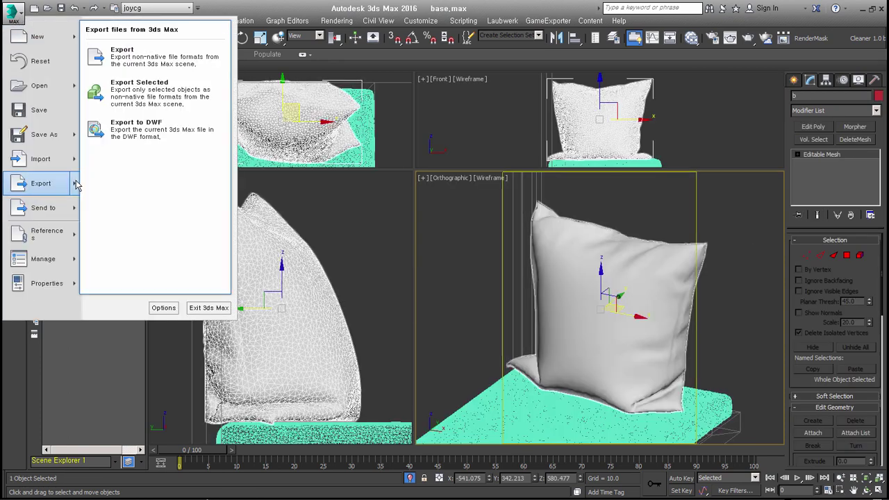
click(50, 186)
click(458, 343)
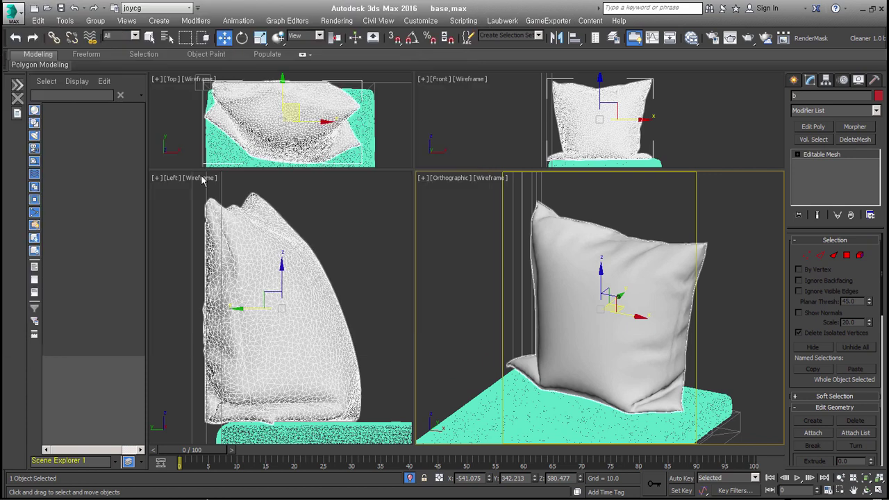
click(12, 14)
click(41, 164)
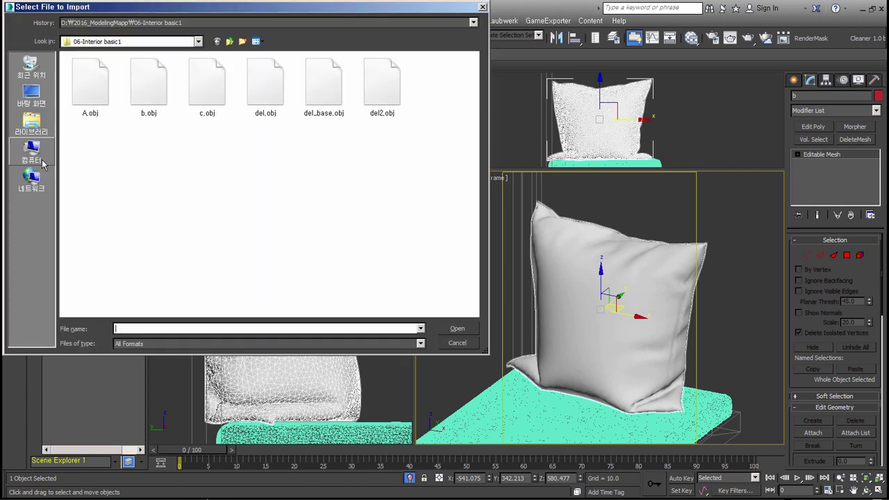
double_click(194, 93)
click(356, 438)
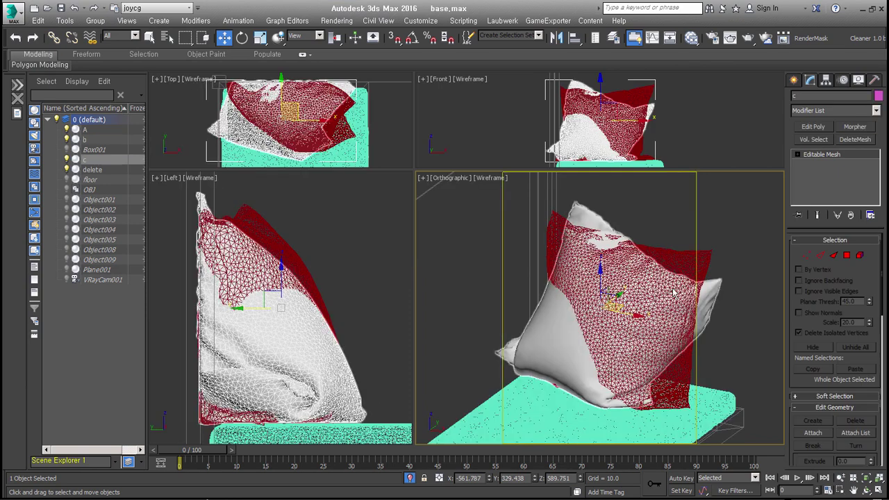
scroll(615, 332, down, 2)
Step: Clone the pillow and mattress A as copies onto the opposite seat
scroll(615, 332, down, 2)
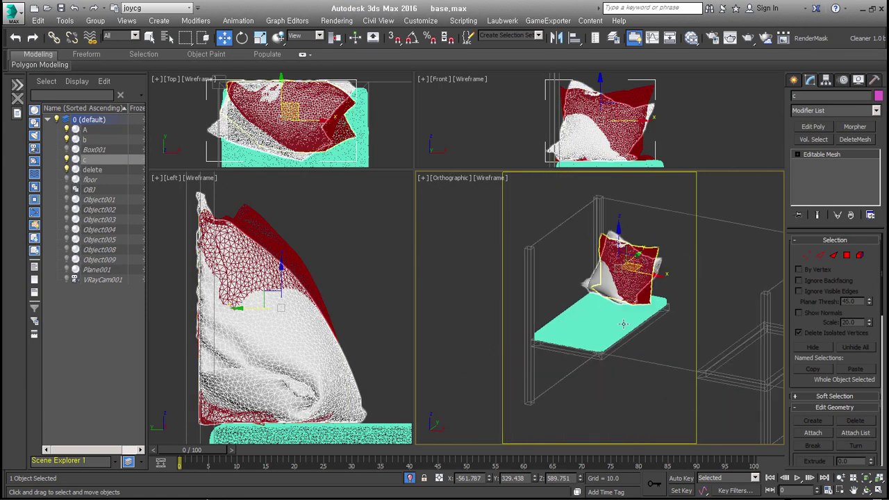
scroll(615, 332, down, 2)
ctrl+click(615, 332)
alt+middle_drag(692, 341, 644, 297)
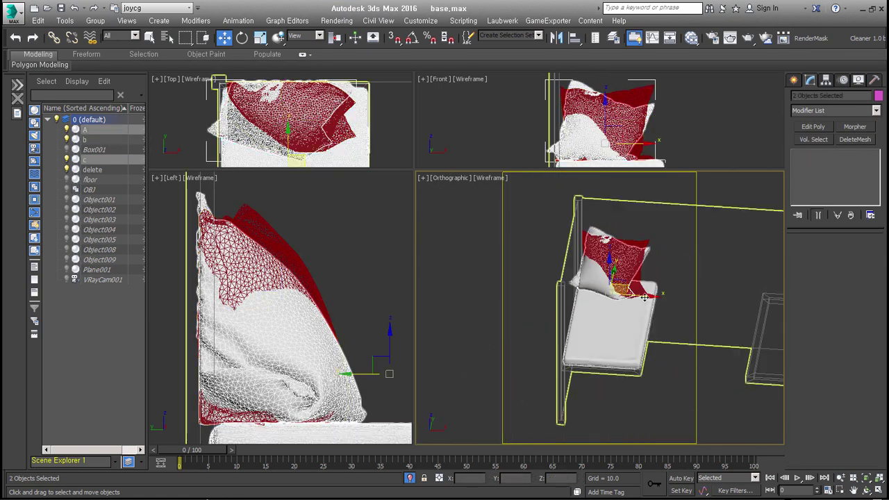
mouse_move(649, 297)
shift+mouse_down()
mouse_move(839, 328)
mouse_move(811, 323)
shift+mouse_up()
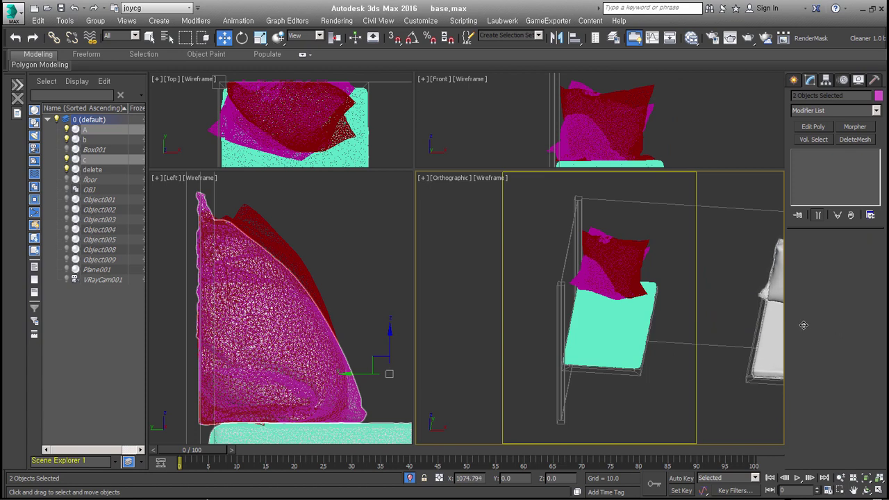
shift+drag(811, 323, 805, 331)
click(457, 306)
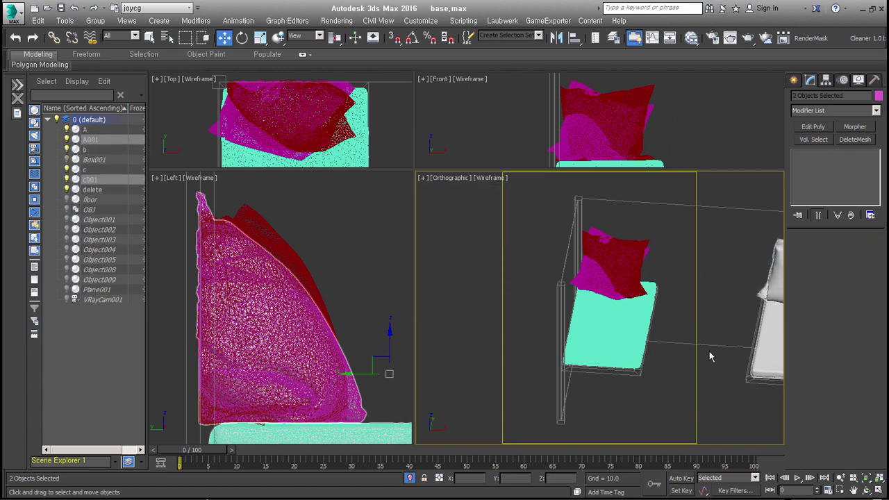
middle_drag(830, 316, 681, 328)
drag(684, 321, 682, 321)
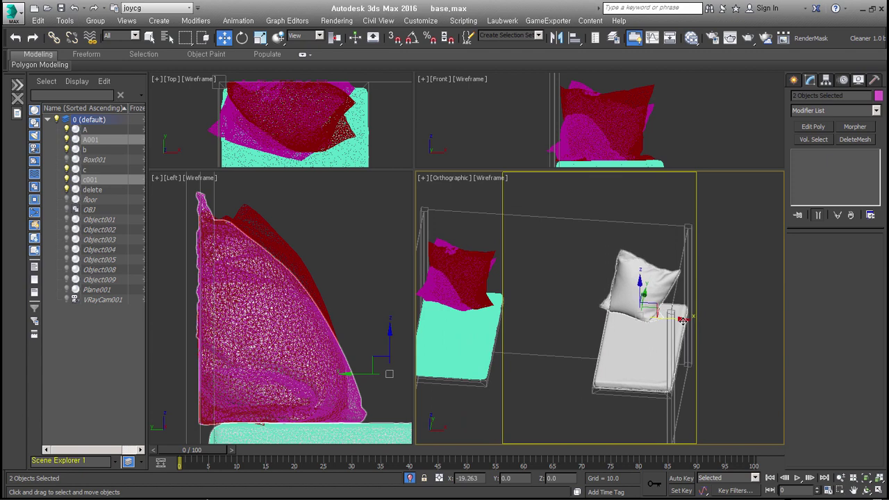
Step: Shift the copied pillow c001 along the seat and mirror it on the X axis
click(653, 291)
alt+middle_drag(653, 292, 649, 283)
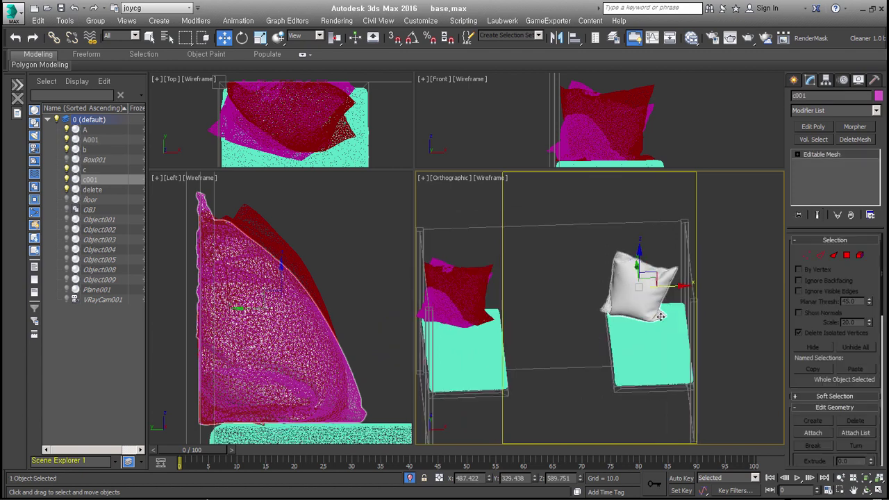
drag(649, 283, 655, 283)
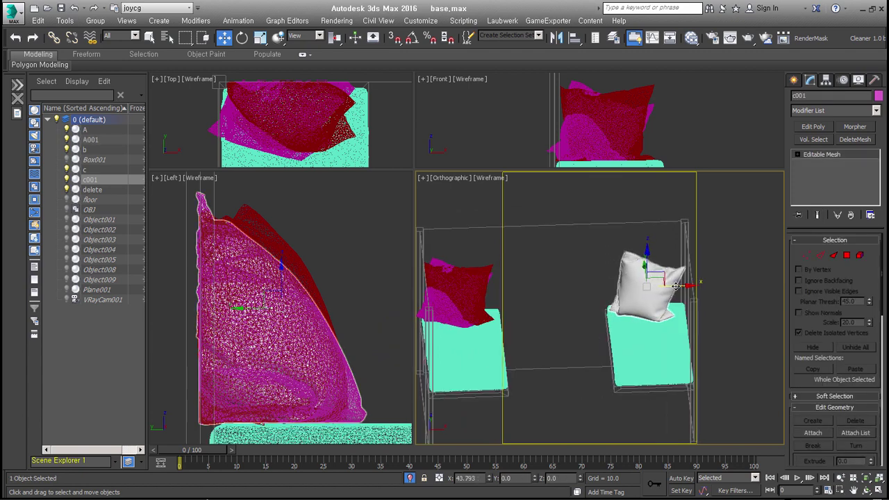
mouse_move(705, 365)
alt+middle_down()
mouse_move(694, 367)
mouse_move(681, 333)
alt+middle_up()
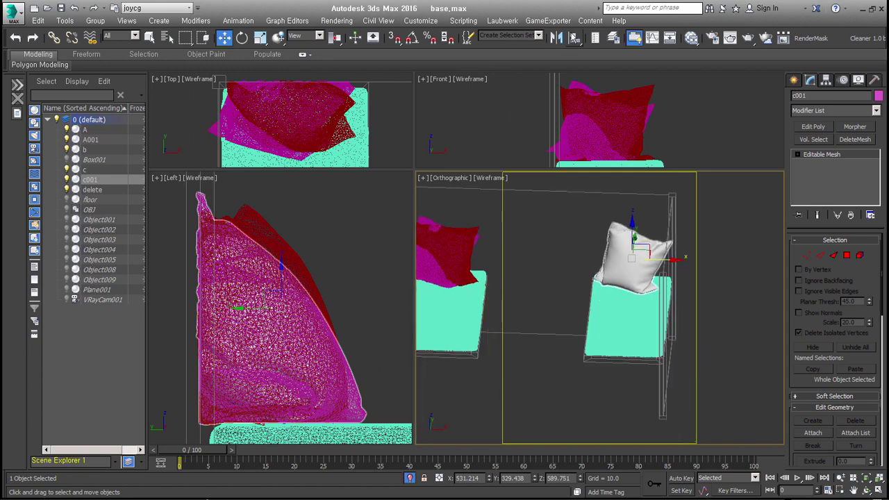
click(557, 38)
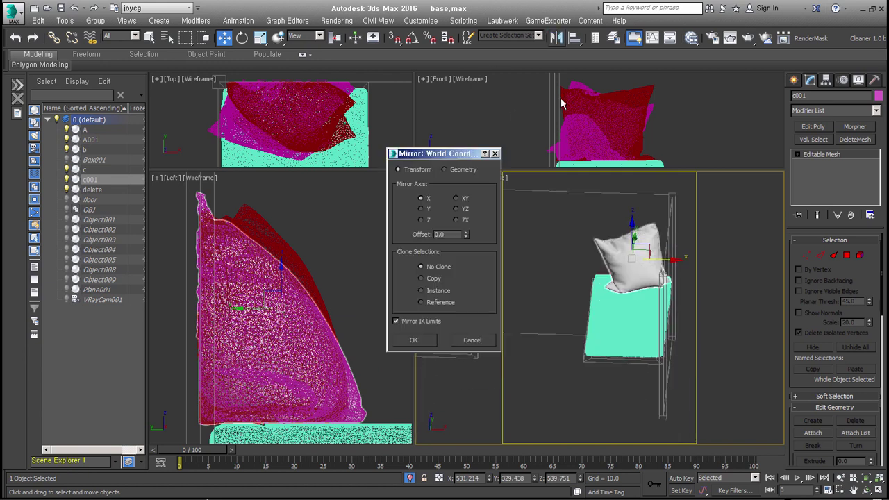
click(413, 339)
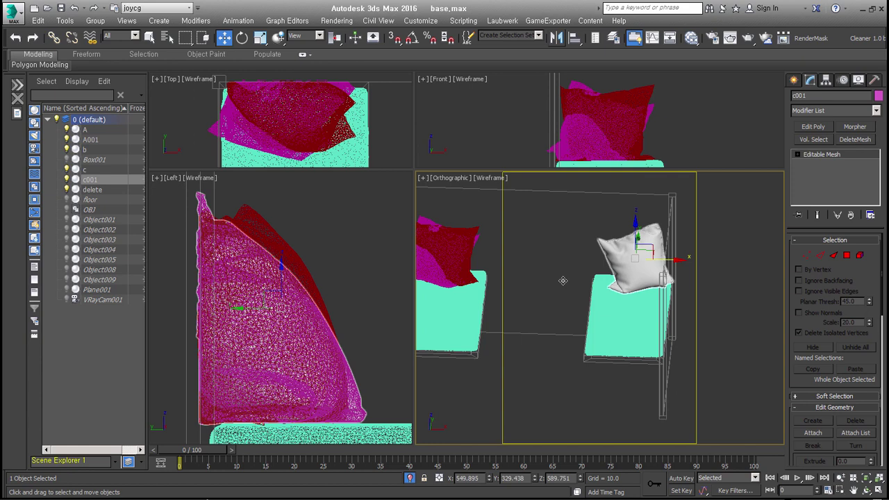
middle_drag(547, 299, 671, 323)
click(579, 298)
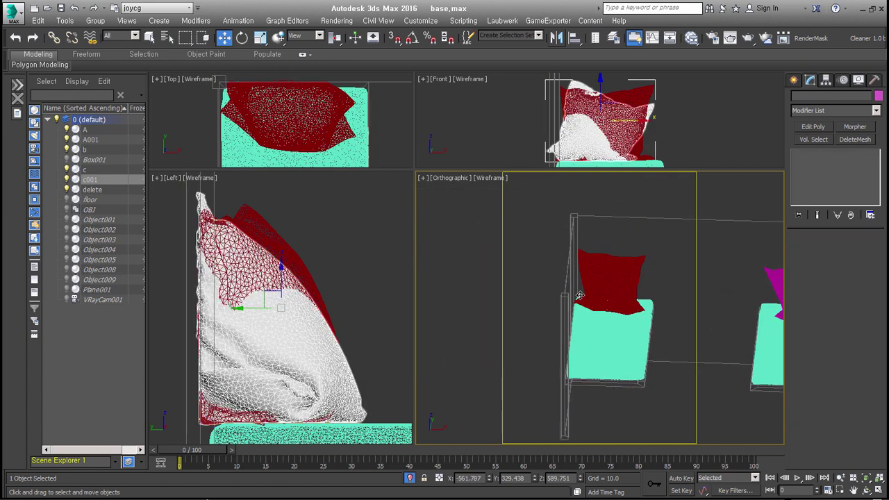
key(ctrl+z)
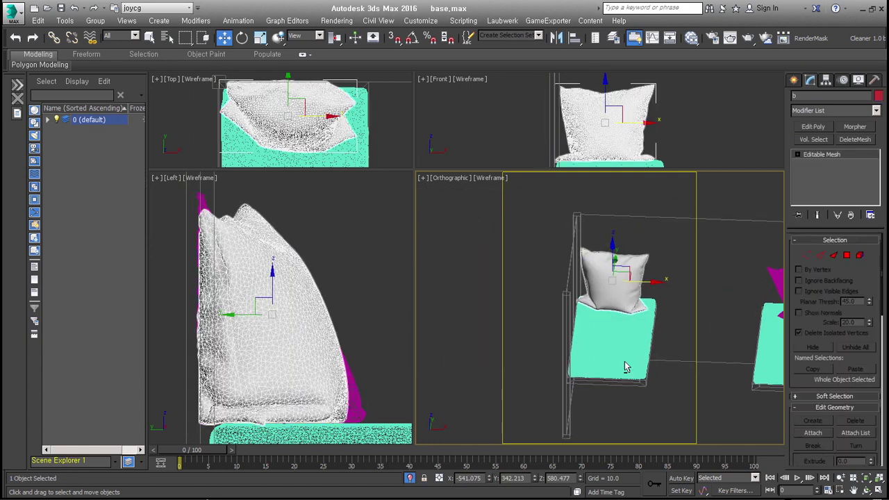
Step: Switch the viewport to the VRayCam001 camera in Shaded mode
scroll(625, 363, down, 3)
click(716, 242)
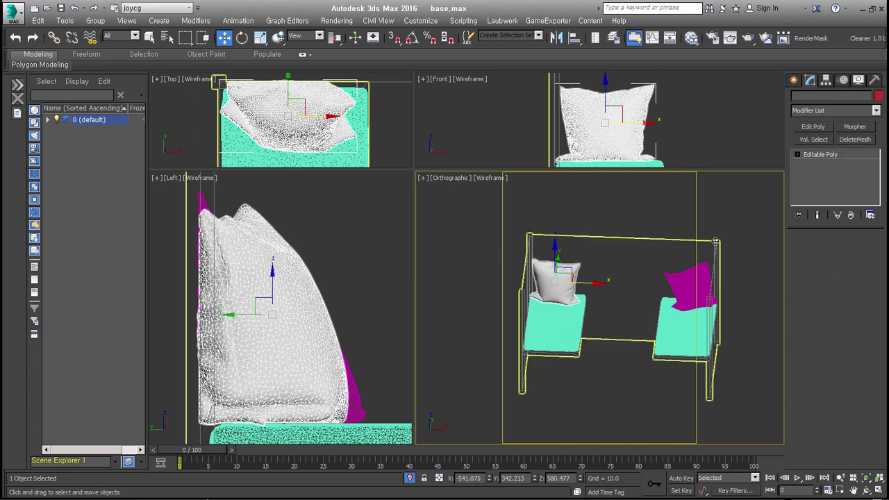
scroll(602, 346, up, 5)
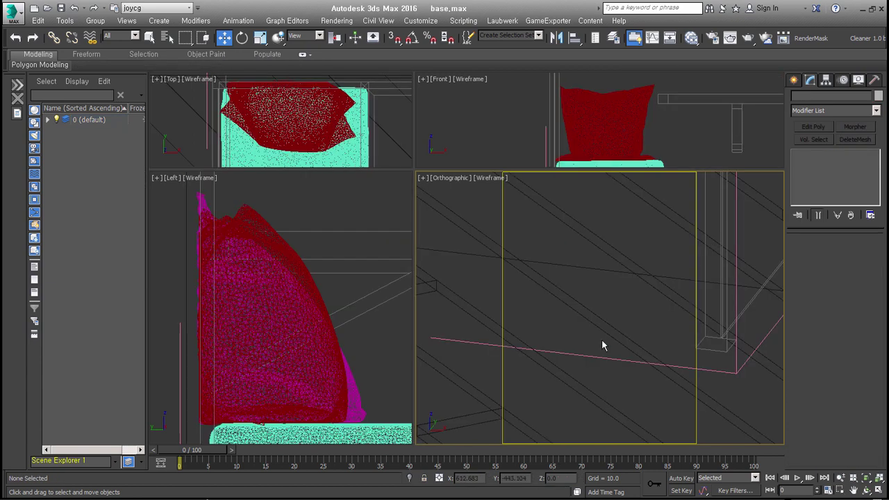
key(c)
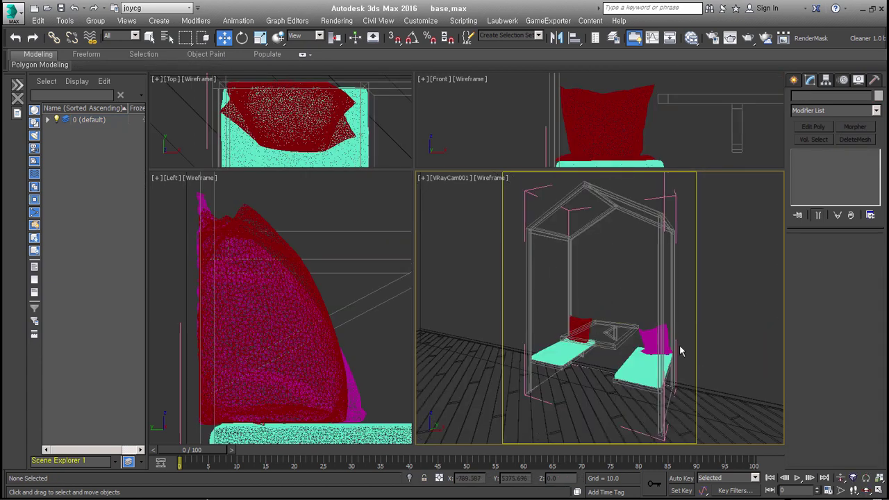
key(F3)
Step: Select both seat cushions and both pillows together
click(653, 337)
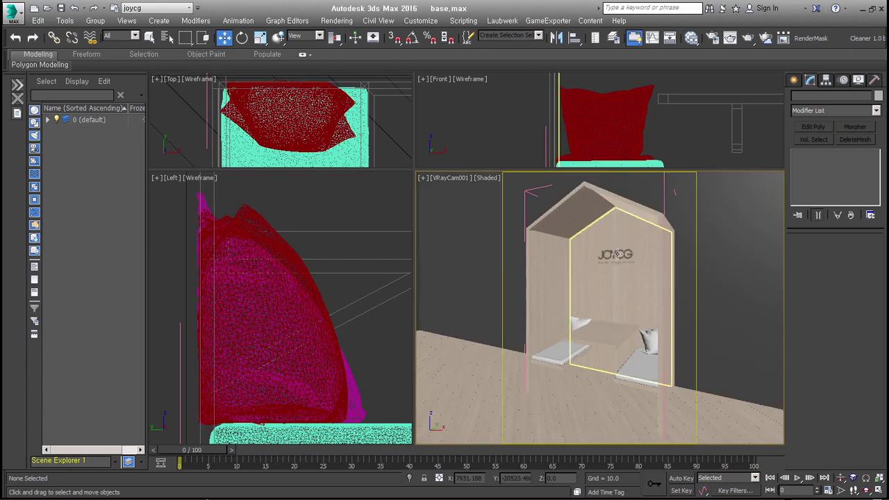
click(664, 200)
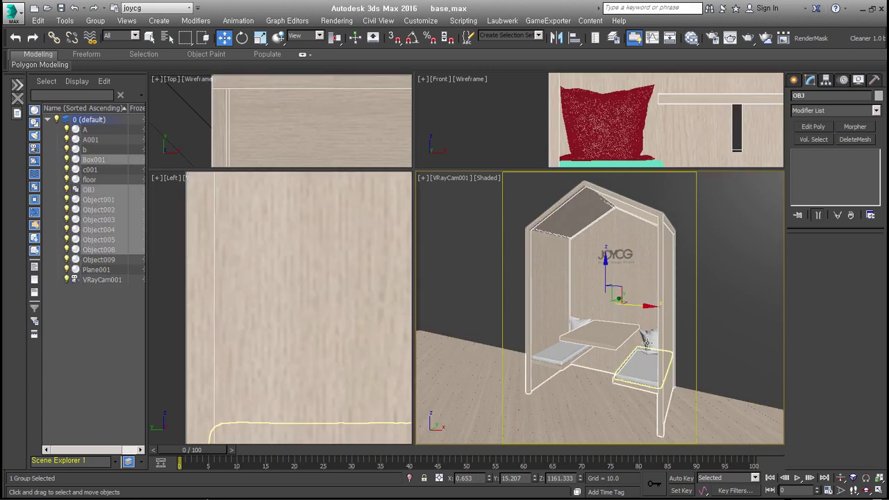
click(646, 341)
ctrl+click(560, 356)
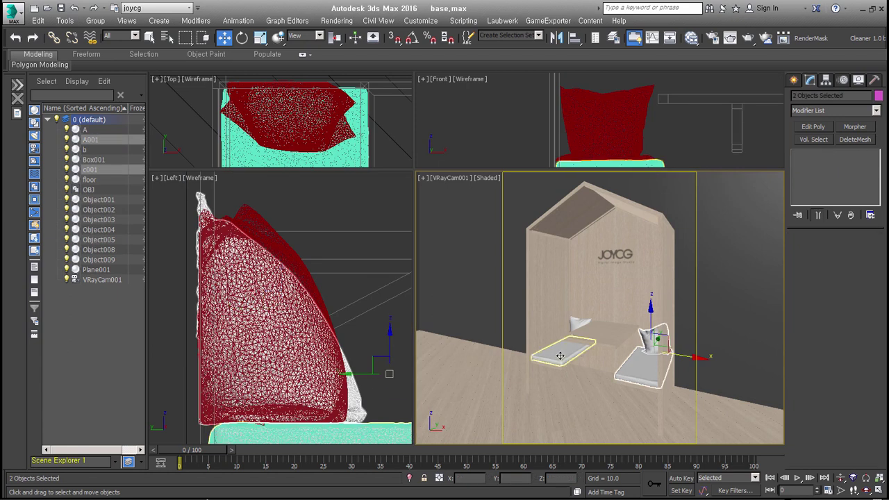
ctrl+click(579, 325)
ctrl+click(652, 336)
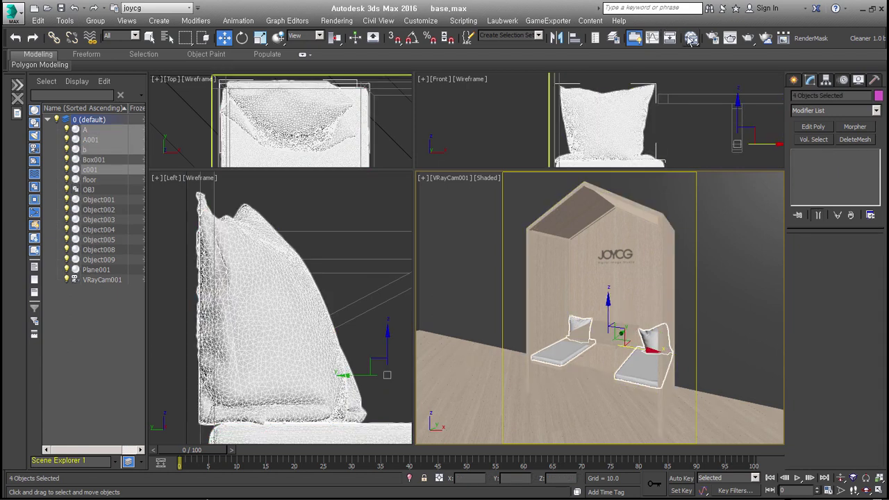
Step: Add a new VRayMtl from the JOYCG_Materials library to the Slate Material Editor
click(691, 39)
middle_drag(226, 126, 271, 289)
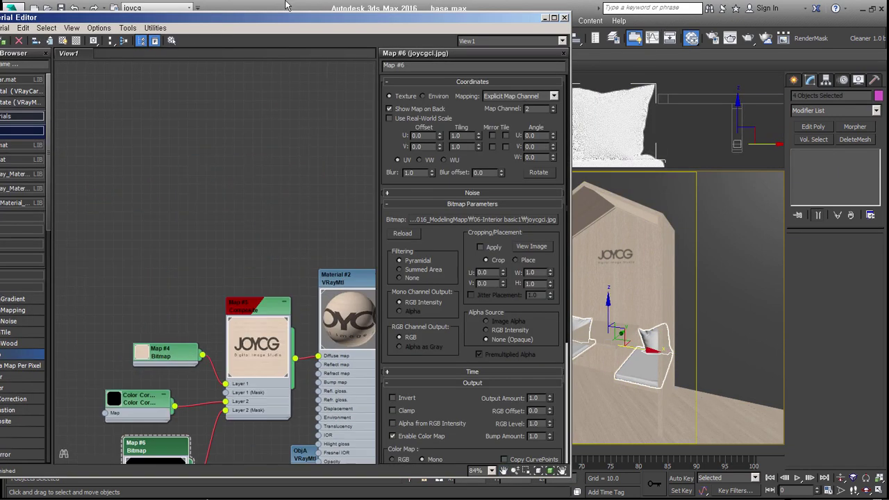
drag(299, 23, 438, 27)
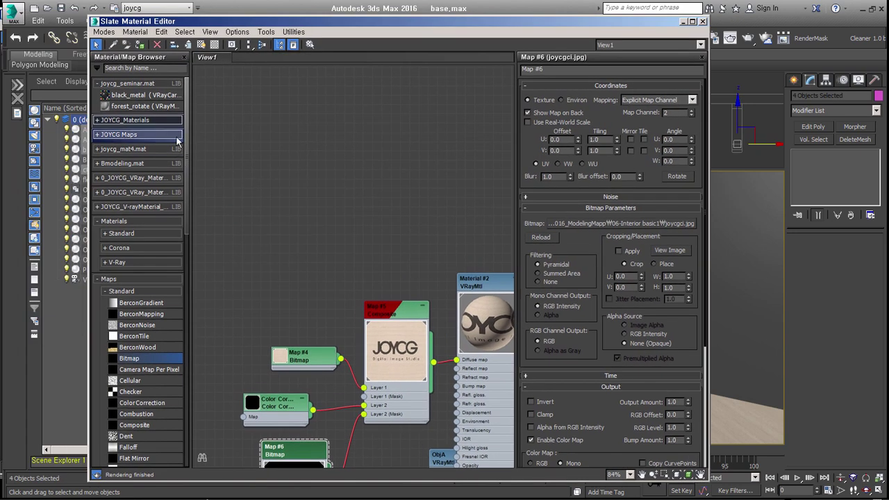
click(146, 135)
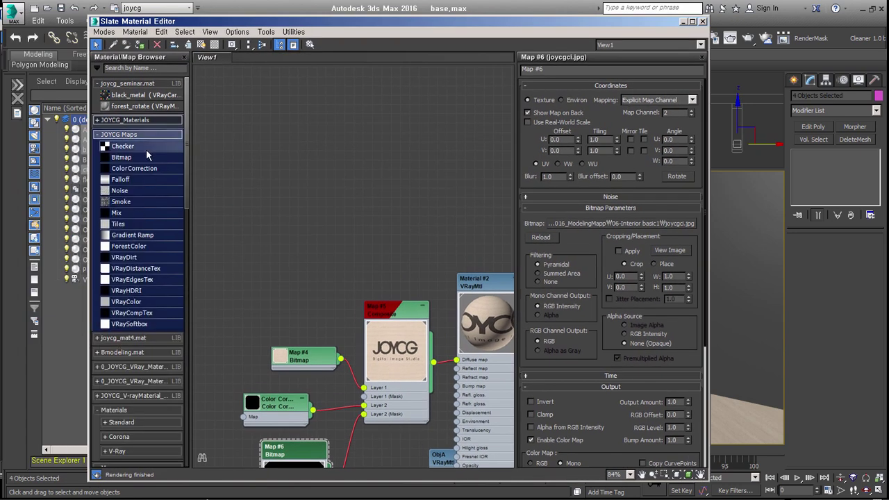
click(147, 135)
click(139, 120)
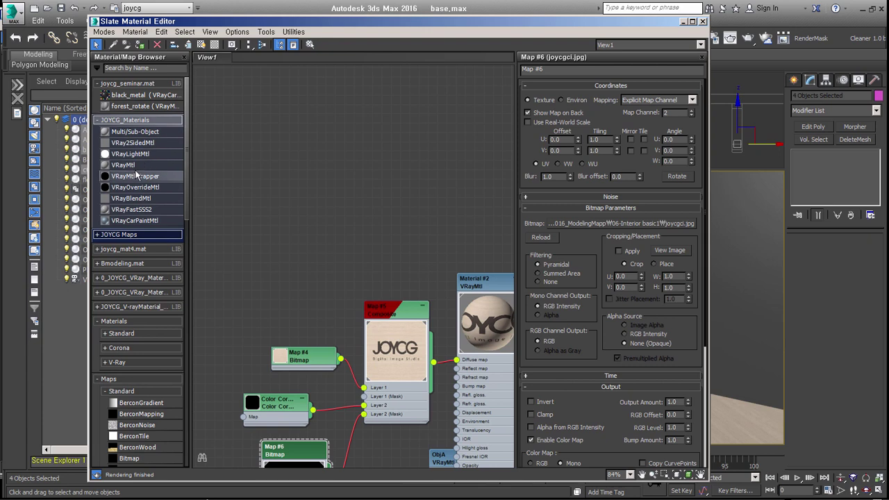
drag(386, 139, 386, 139)
double_click(390, 132)
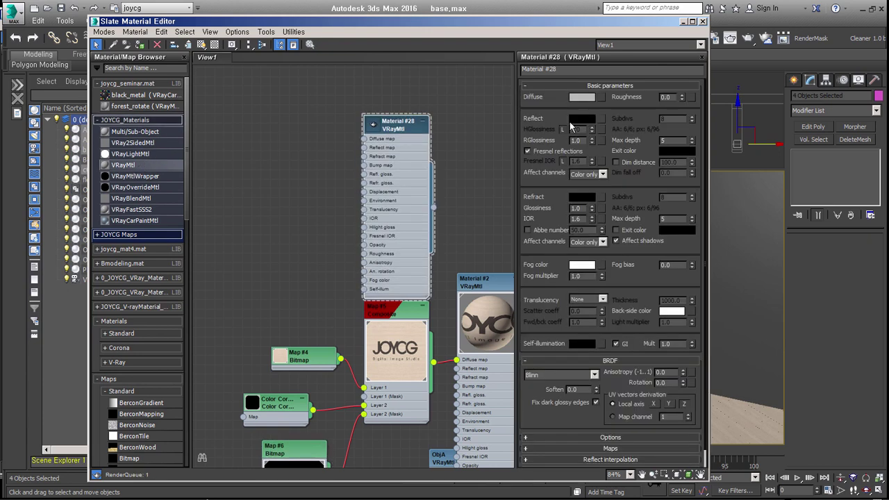
Step: Set the material's diffuse colour to light grey and its BRDF shading to Ward
click(582, 97)
drag(420, 123, 401, 123)
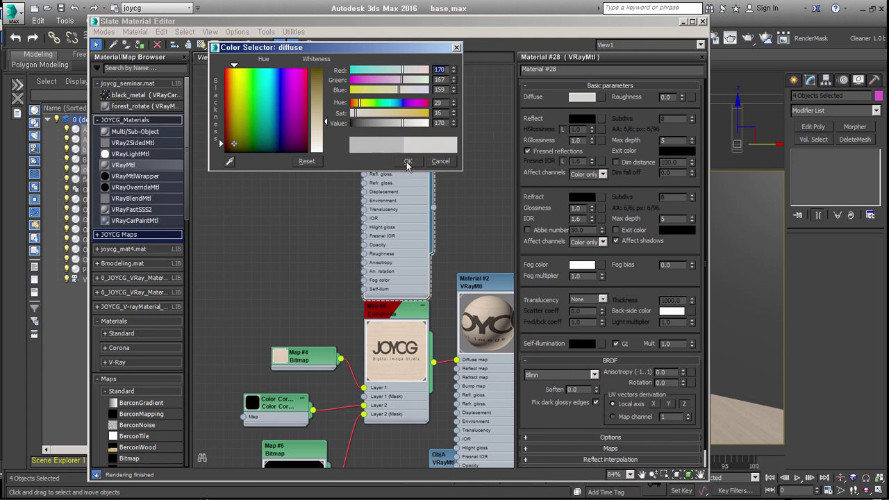
click(408, 162)
double_click(376, 131)
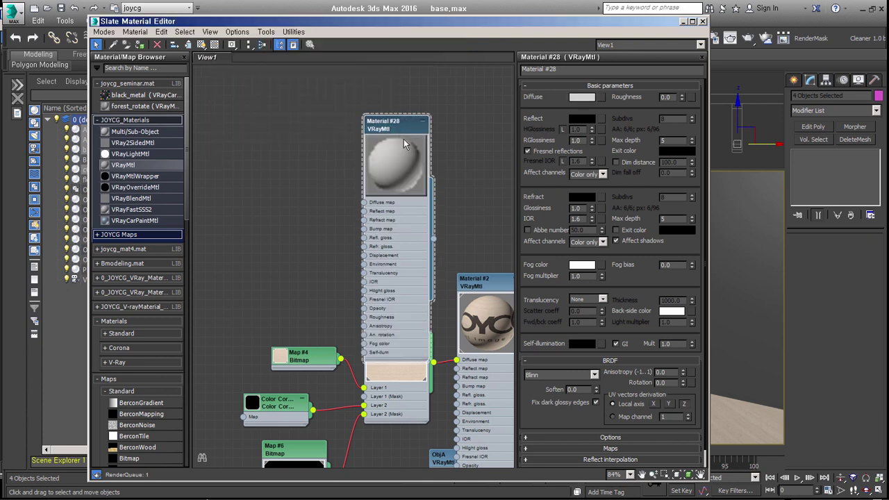
scroll(544, 194, down, 1)
click(595, 355)
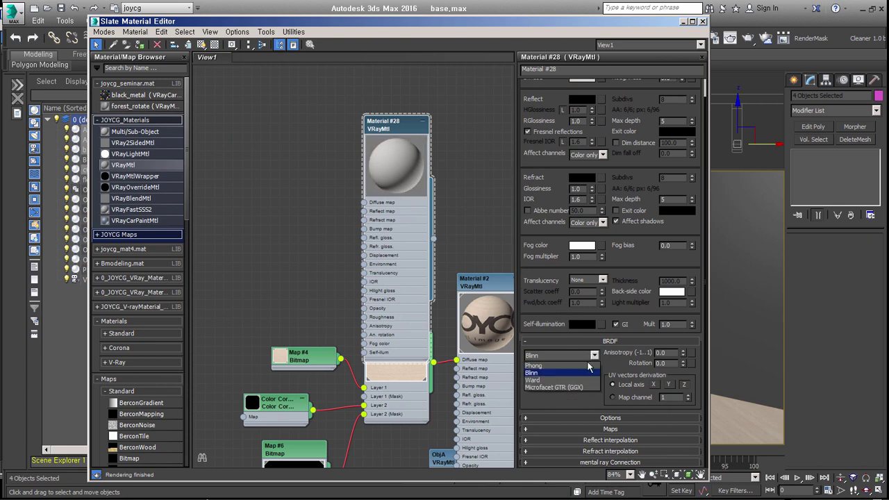
click(586, 382)
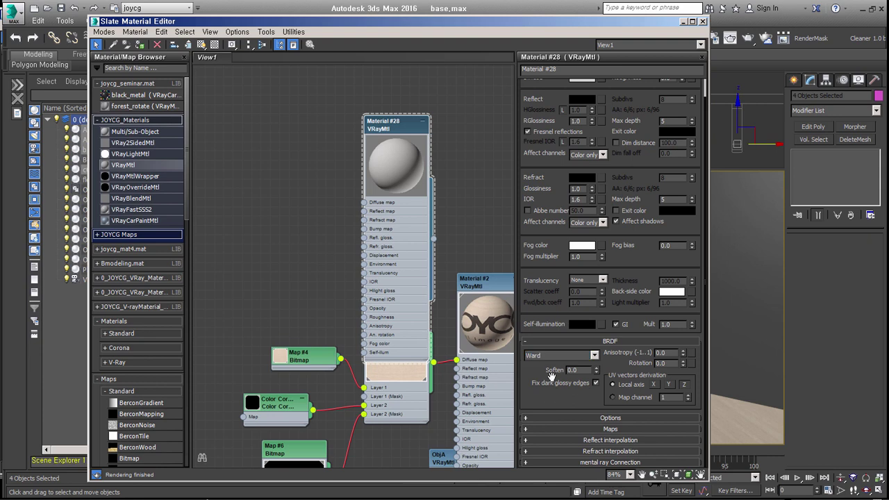
Step: Set the reflection colour to 75 grey and show a checker background behind the preview
scroll(555, 222, up, 1)
click(586, 119)
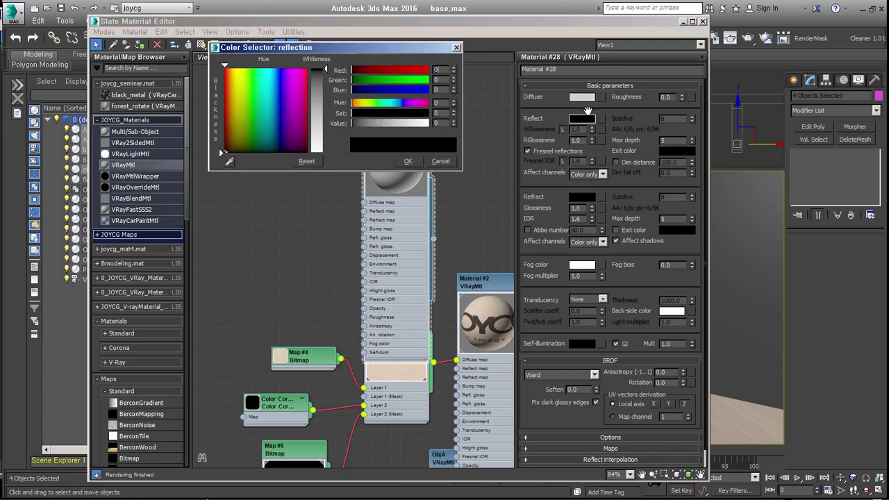
drag(353, 124, 373, 123)
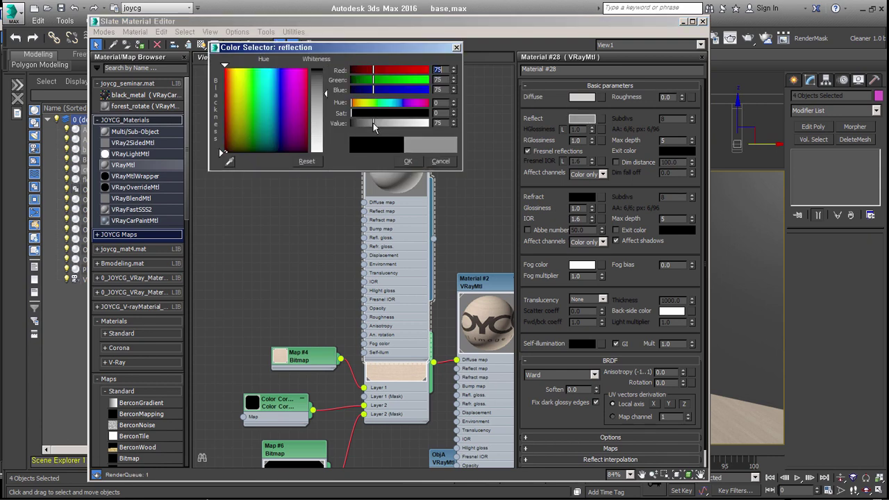
click(408, 161)
click(215, 45)
scroll(415, 170, up, 2)
scroll(415, 153, up, 2)
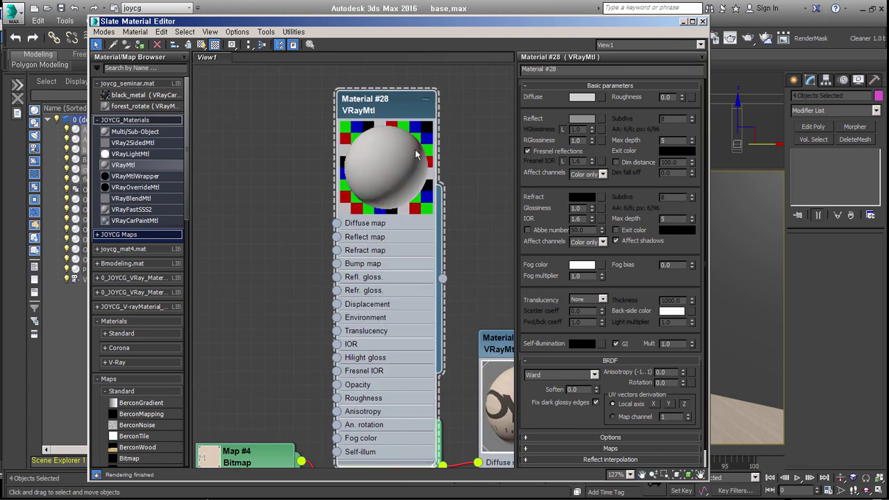
middle_drag(414, 208, 411, 223)
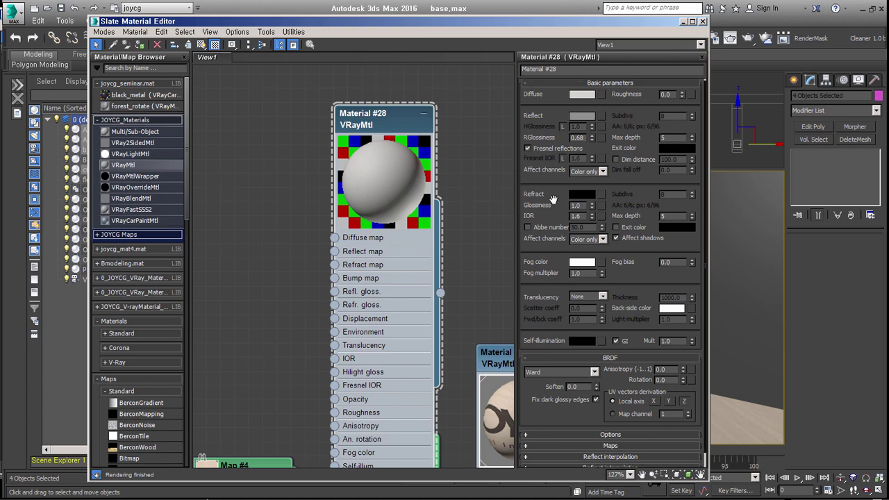
Step: Readjust the reflection colour to a brighter grey
scroll(566, 243, down, 1)
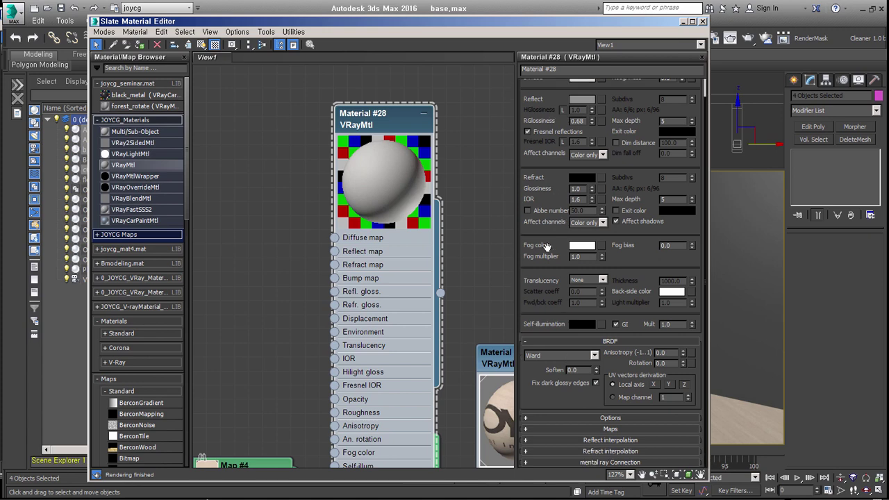
scroll(548, 278, up, 1)
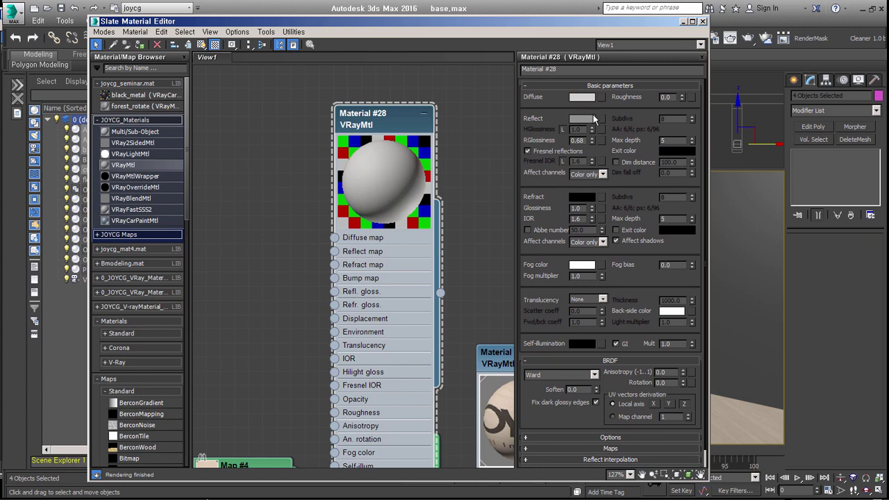
click(584, 119)
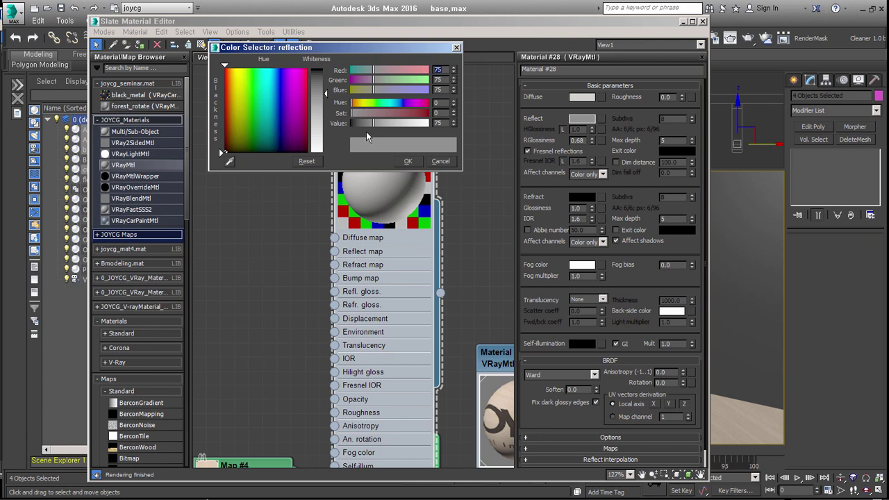
drag(367, 136, 417, 124)
click(408, 161)
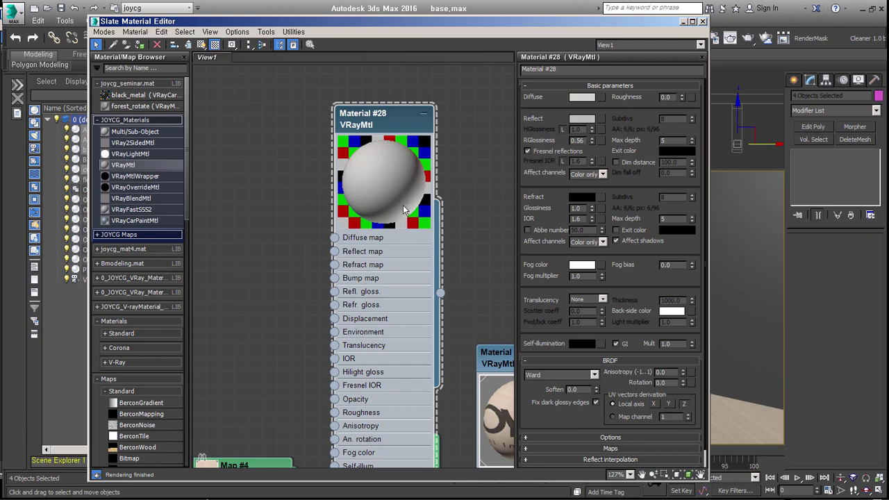
Step: Check the Options settings (Trace reflections off, Fresnel on) and collapse the material library
drag(547, 335, 554, 240)
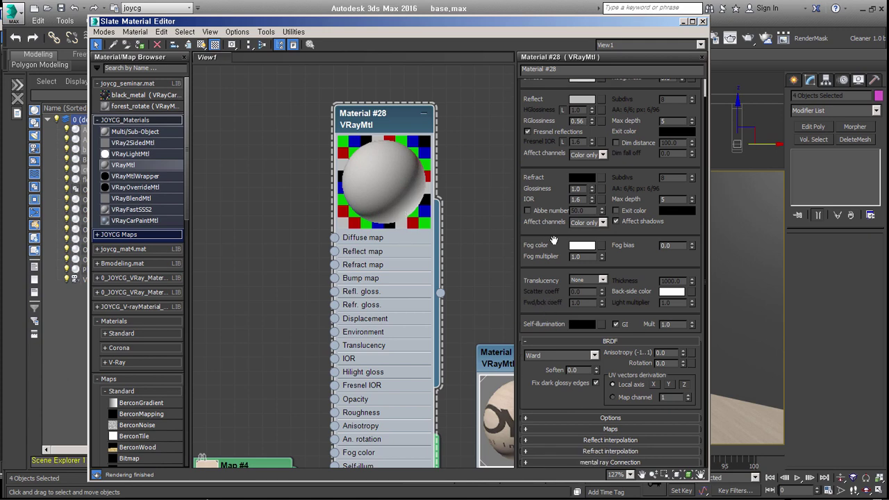
click(601, 418)
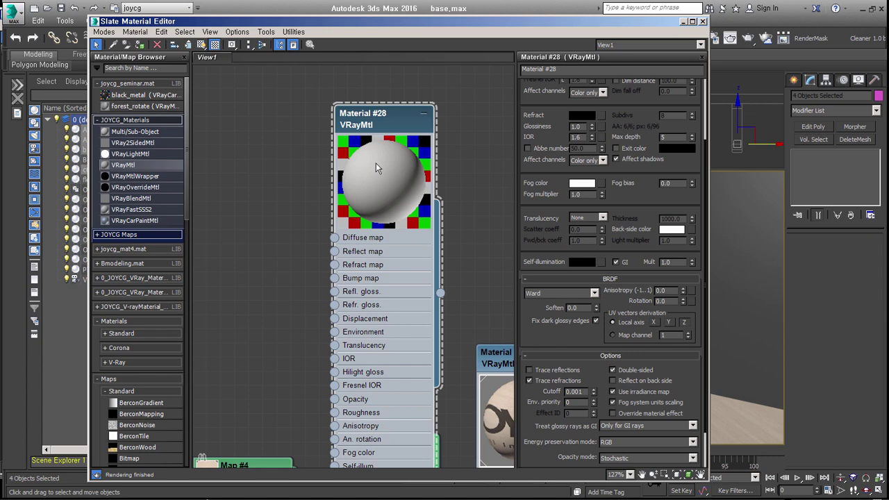
drag(541, 336, 534, 291)
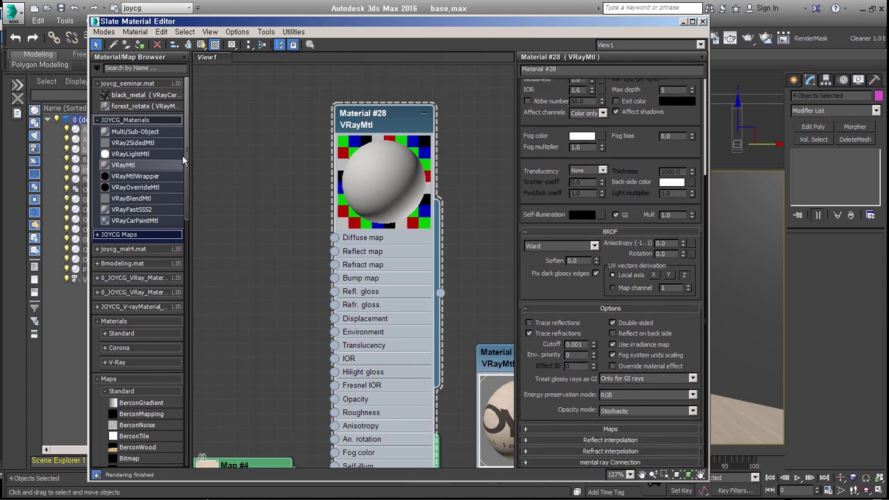
click(132, 123)
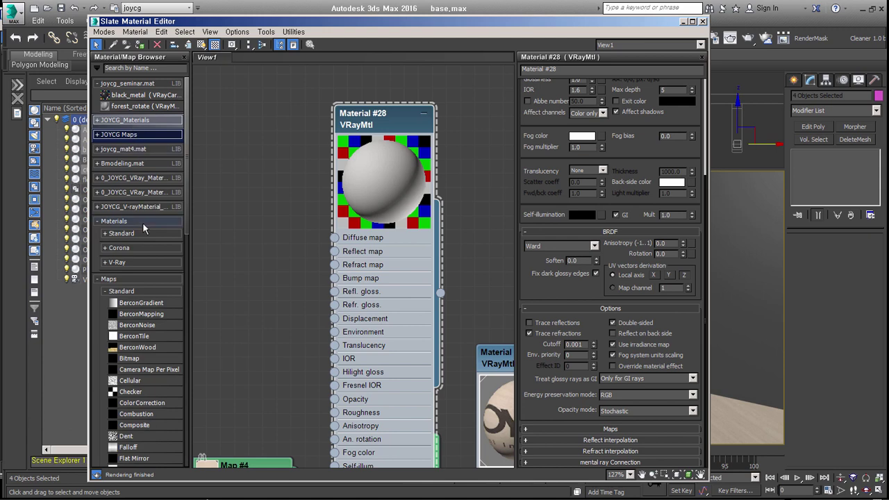
Step: Add a Bitmap node and load a grey woven FabricPlain texture from the Fabric_T folder
drag(132, 358, 252, 236)
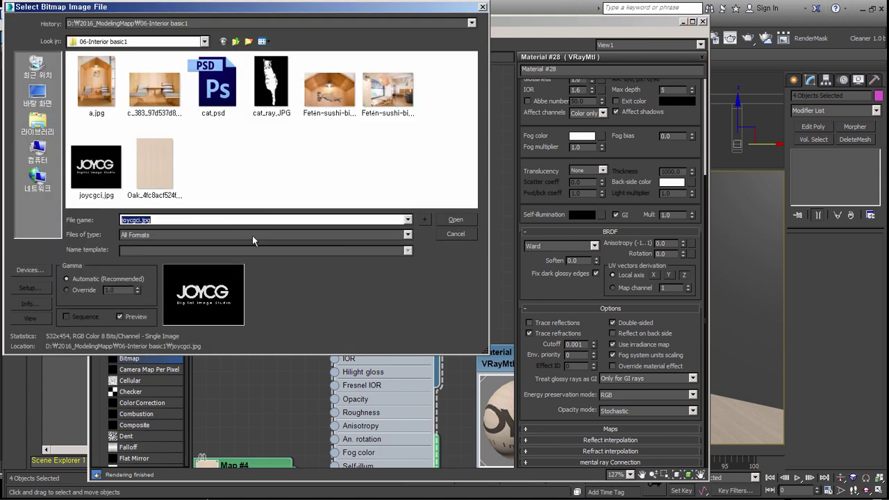
click(150, 42)
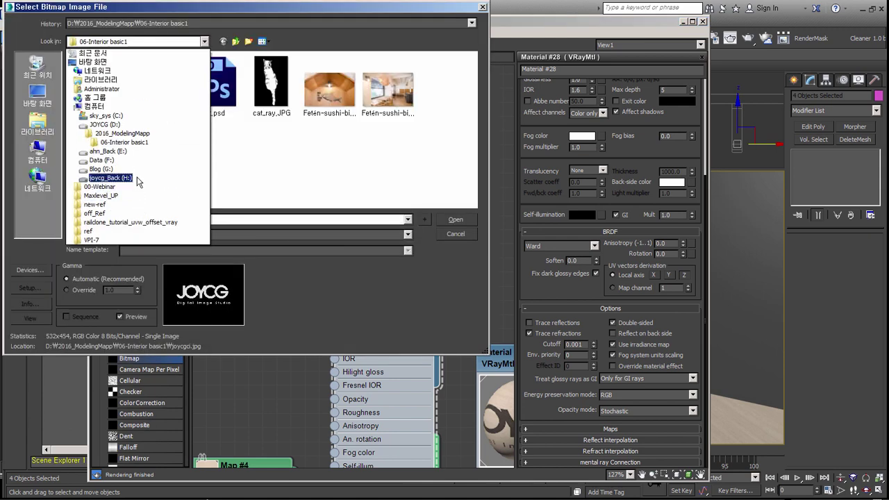
click(115, 178)
double_click(99, 73)
double_click(104, 168)
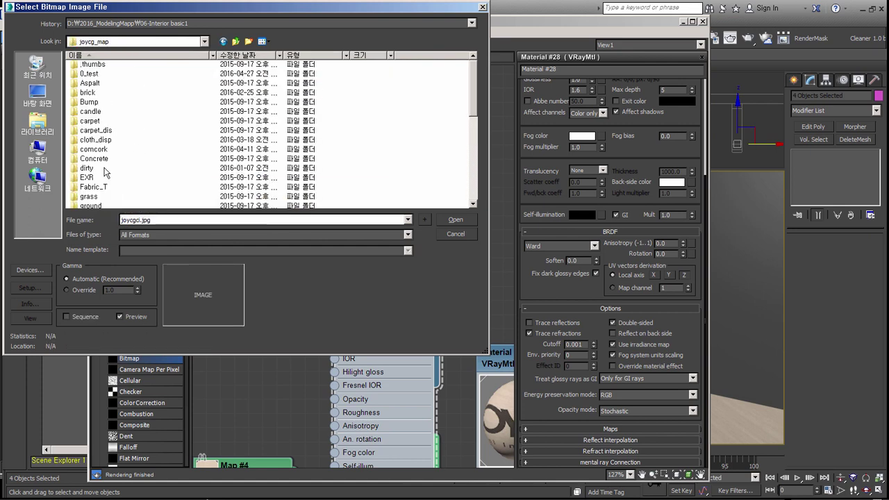
double_click(105, 159)
scroll(165, 172, down, 1)
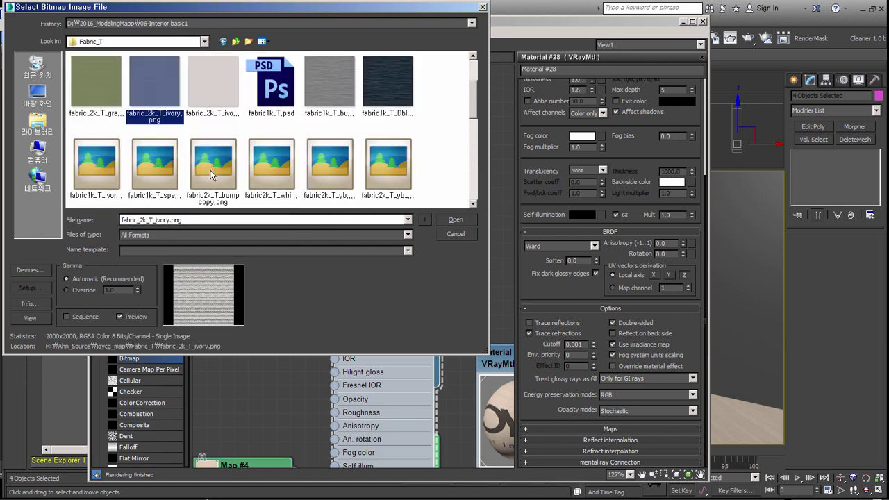
click(396, 164)
mouse_move(213, 166)
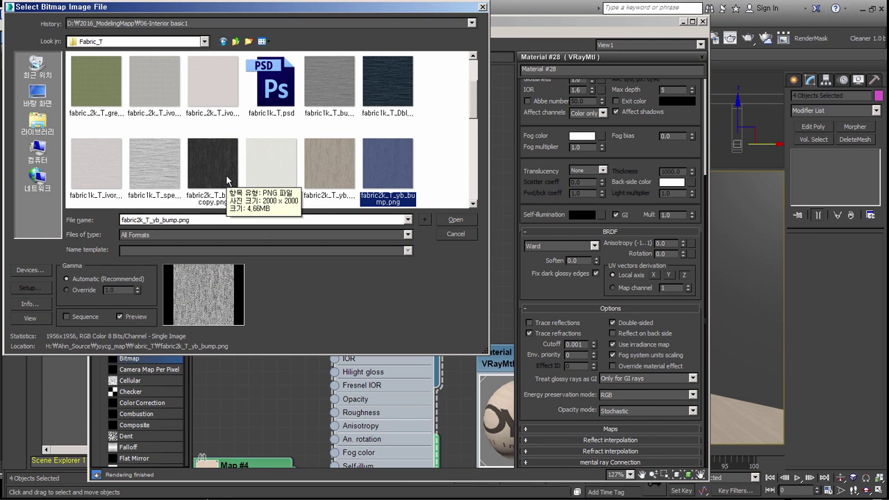
scroll(226, 178, down, 1)
scroll(406, 166, down, 2)
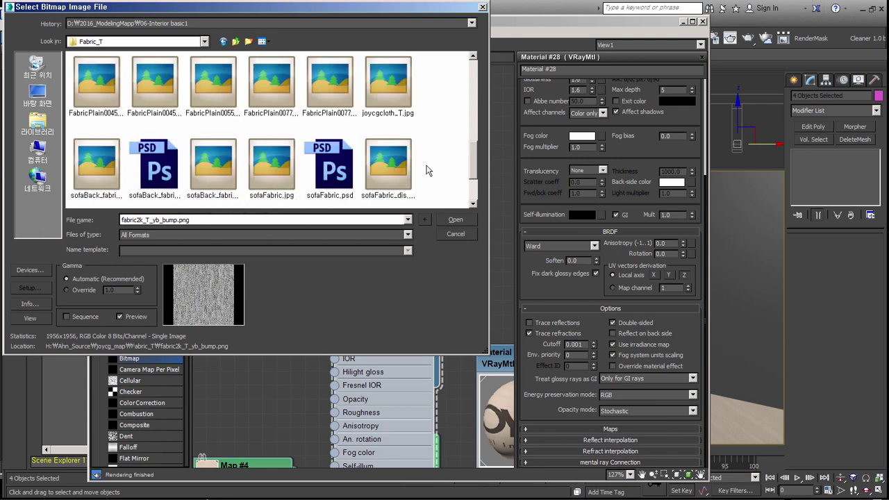
scroll(427, 170, up, 1)
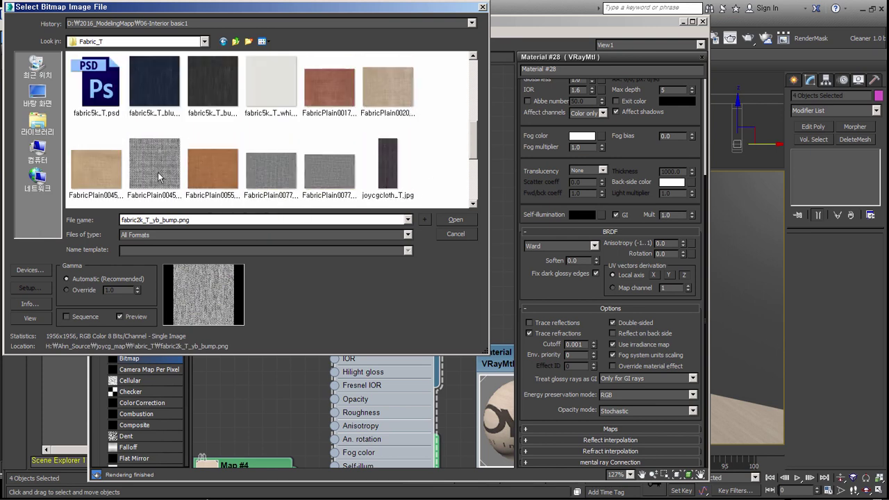
double_click(157, 172)
Step: Connect the fabric bitmap Map #7 to the material's bump slot and open its settings
double_click(222, 233)
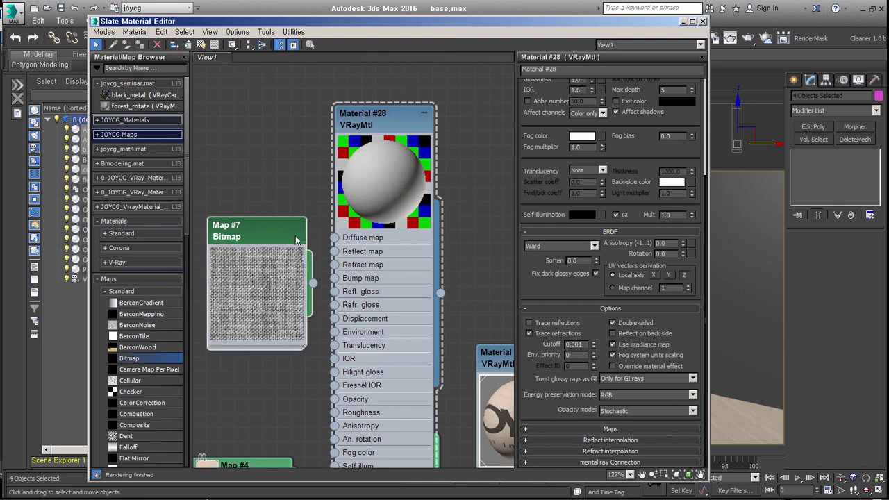
middle_drag(350, 328, 360, 295)
drag(339, 257, 347, 244)
middle_drag(427, 172, 439, 193)
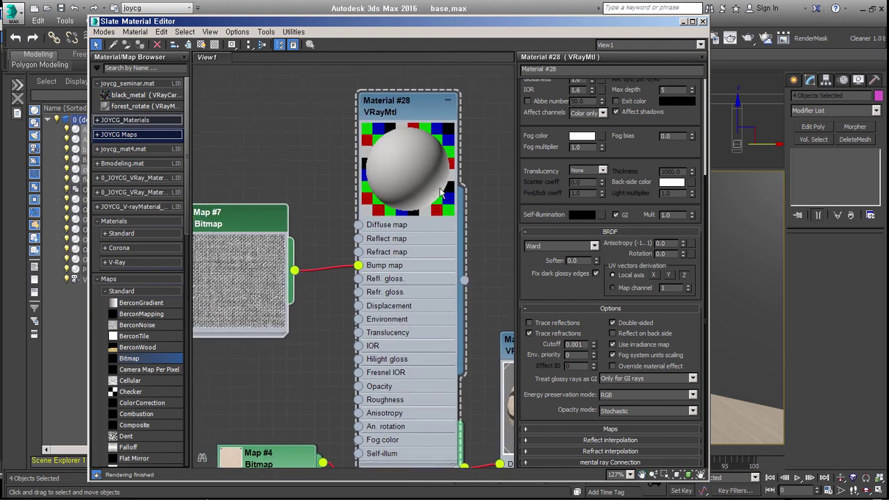
double_click(241, 236)
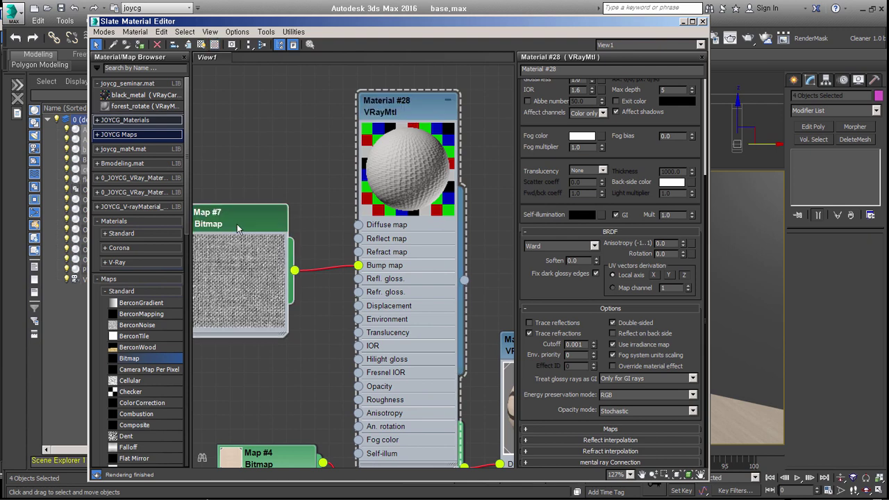
double_click(594, 139)
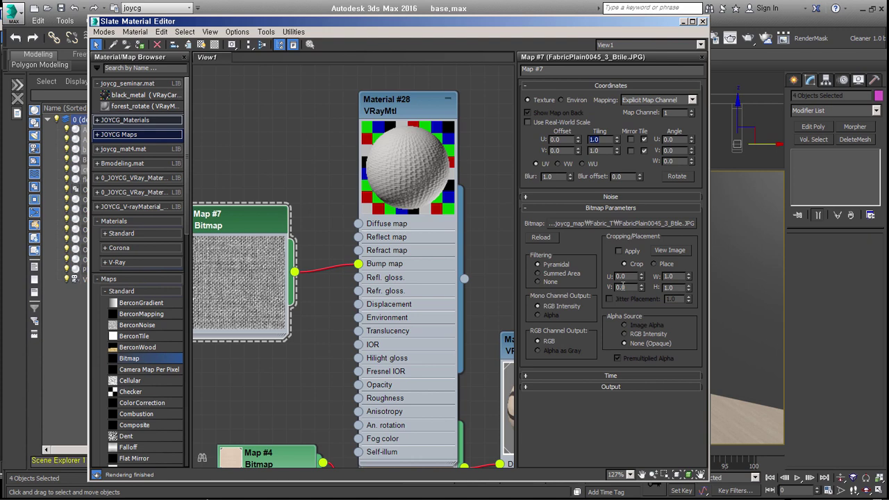
middle_drag(242, 276, 294, 284)
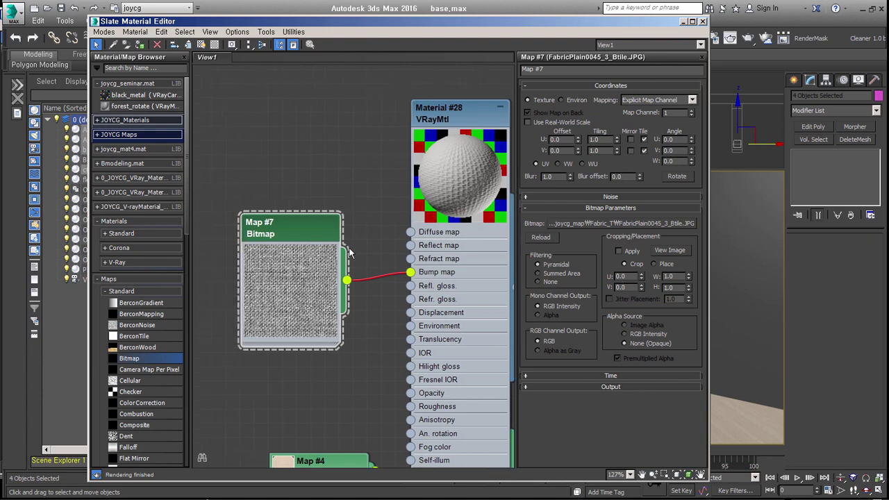
Step: Assign the material to the selected pillows, rename it 'f', and show its map in viewport
click(139, 44)
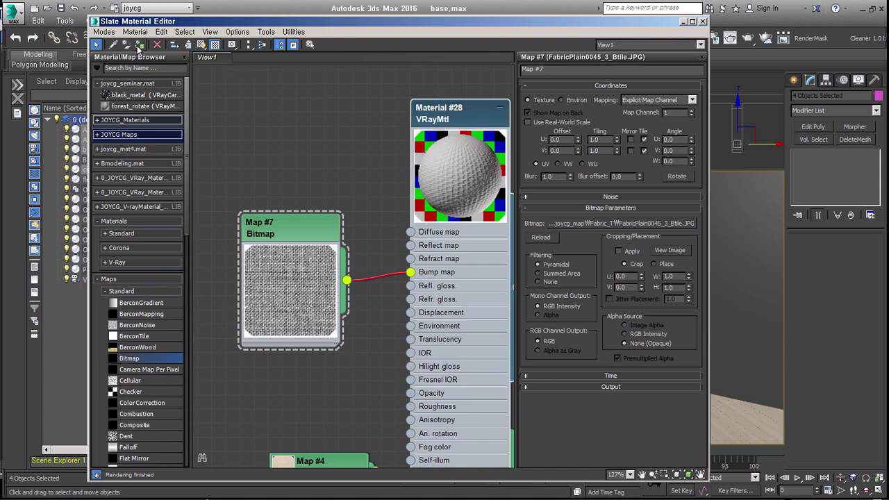
text(f)
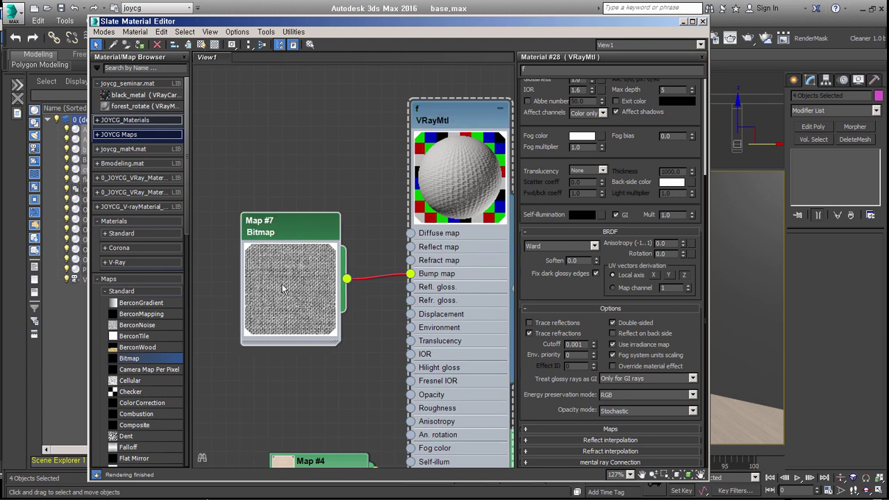
click(200, 44)
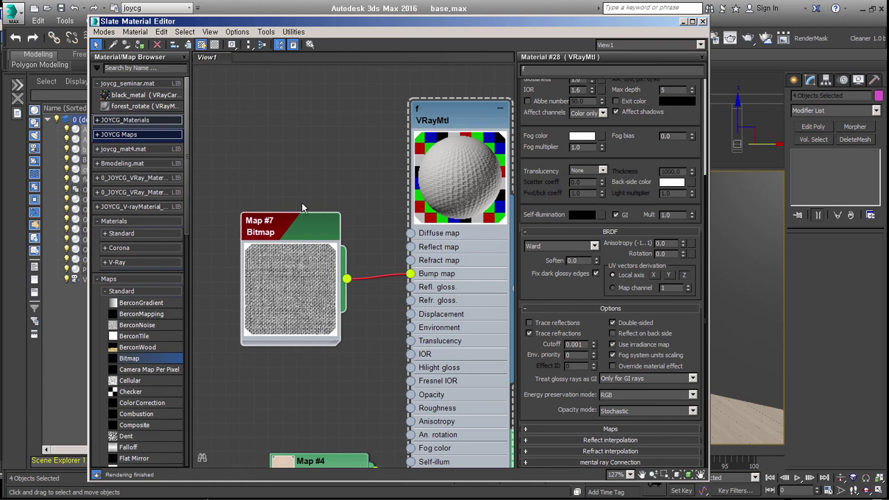
Step: Isolate the selected pillows and boards in an orthographic view zoomed to their extents
click(682, 21)
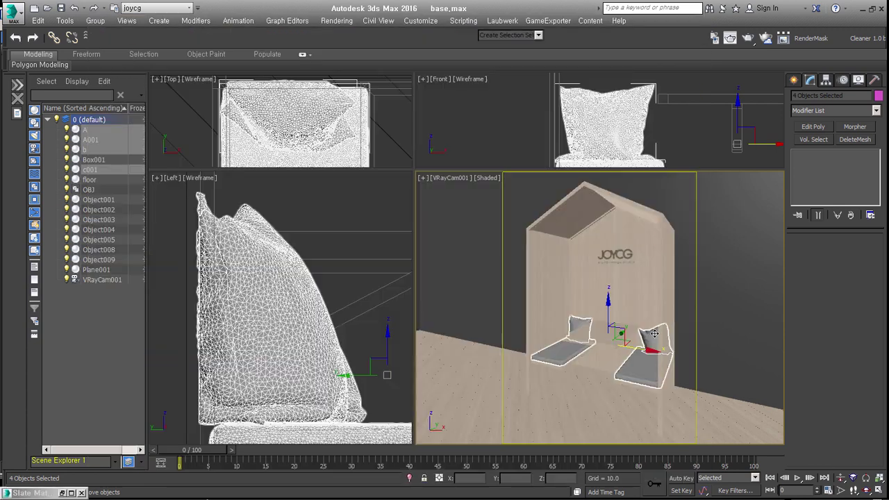
key(alt+q)
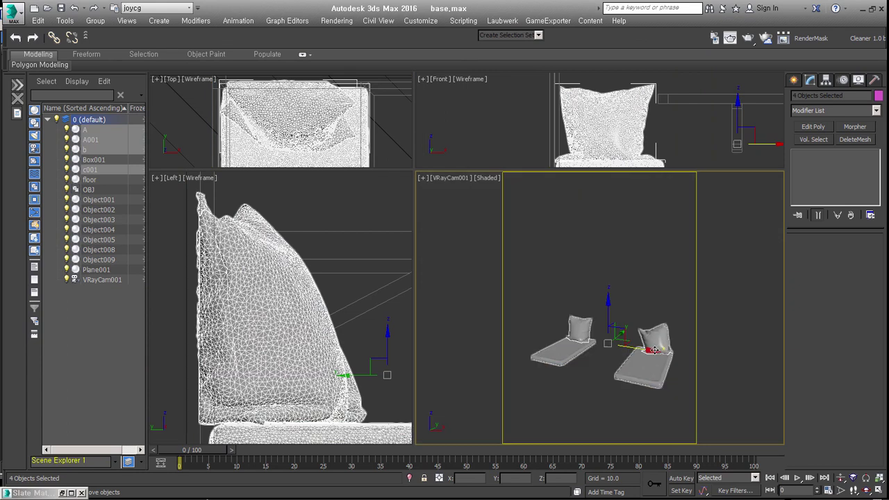
key(u)
key(z)
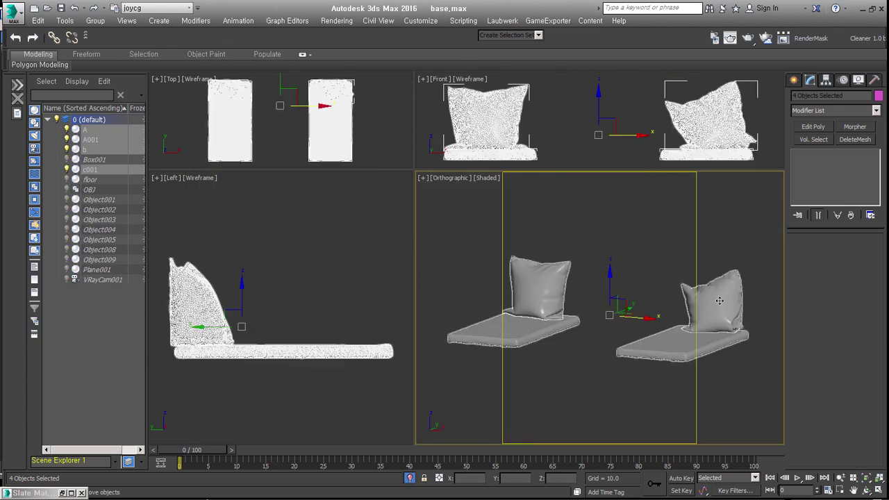
Step: Orbit, switch to top view, zoom and pan to centre the right pillow
mouse_move(740, 348)
alt+middle_down()
mouse_move(639, 335)
mouse_move(658, 266)
mouse_move(702, 329)
alt+middle_up()
scroll(694, 340, up, 4)
key(t)
scroll(702, 328, up, 3)
scroll(687, 319, up, 3)
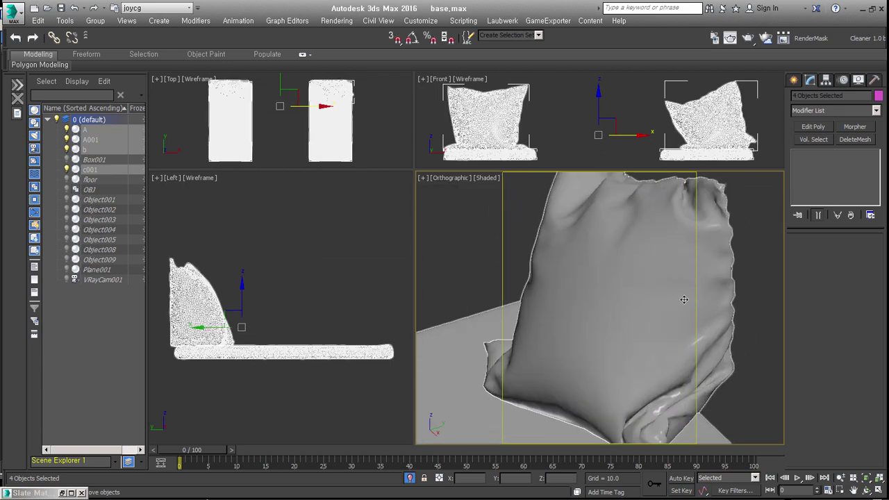
scroll(665, 308, up, 3)
scroll(665, 308, down, 3)
scroll(665, 308, down, 2)
scroll(665, 308, down, 4)
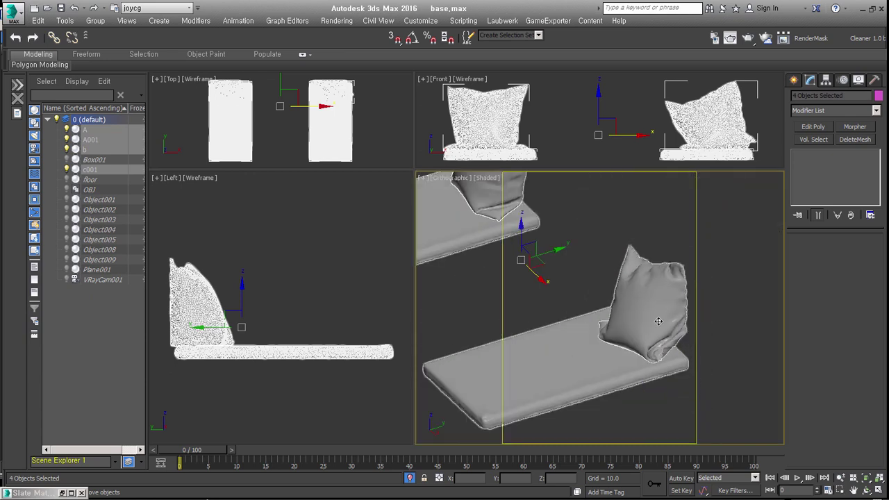
alt+middle_drag(710, 332, 709, 331)
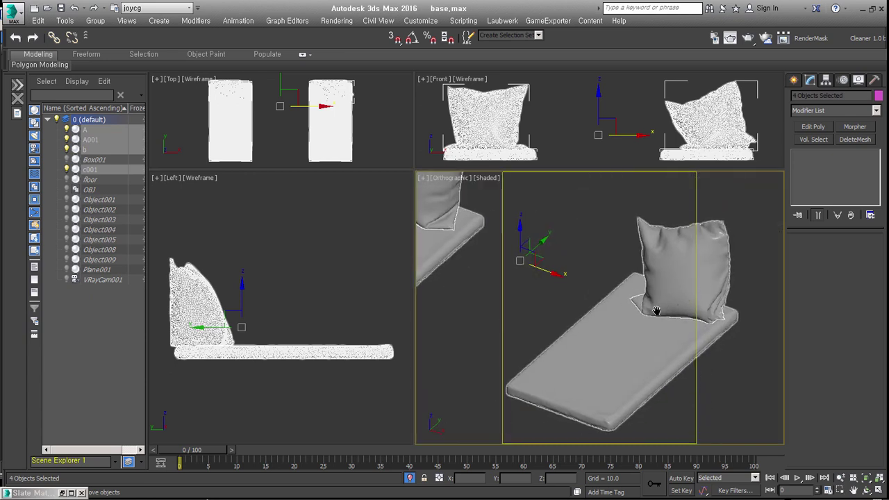
middle_drag(703, 289, 649, 312)
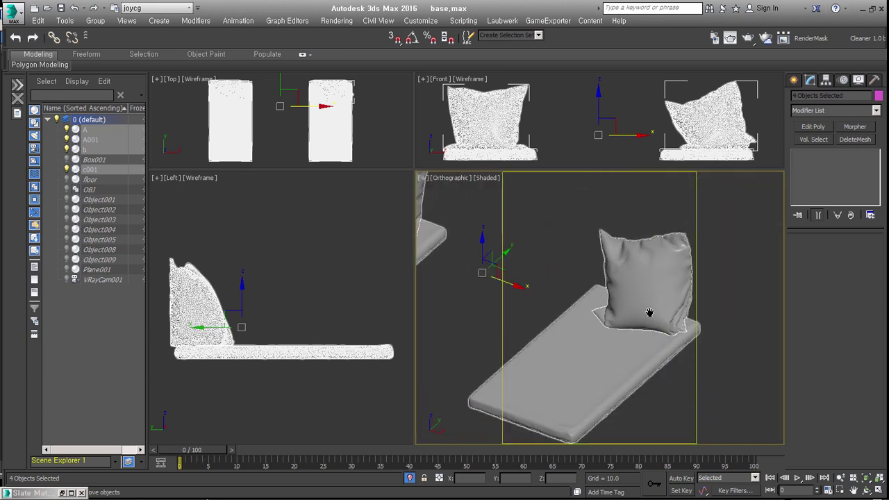
Step: Add a UVW Xform modifier to the pillows with U/V/W tiling of 0.01
click(854, 110)
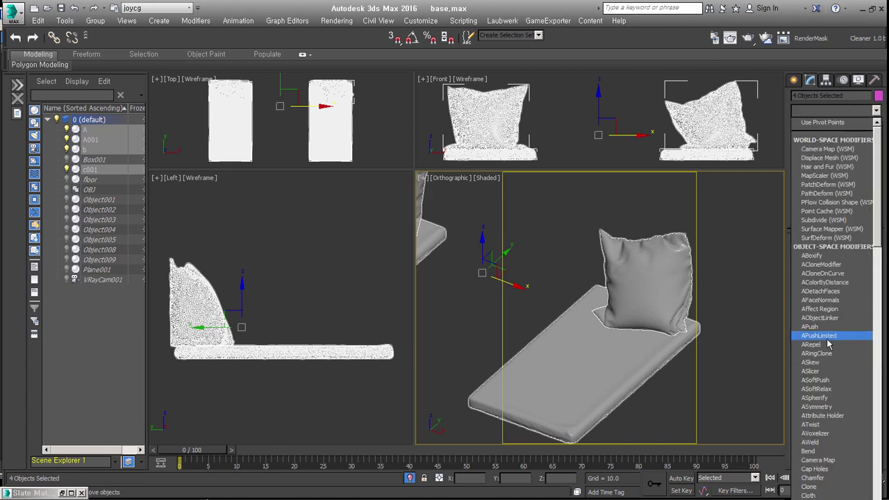
text(uvw)
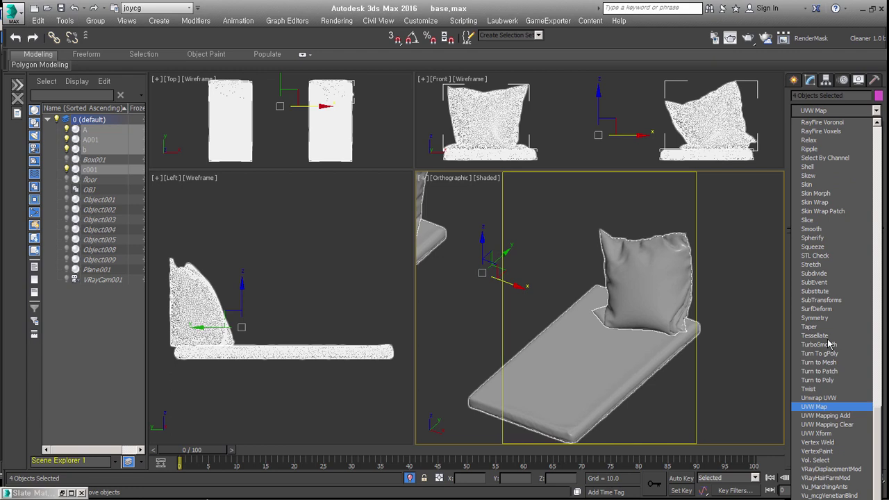
click(853, 435)
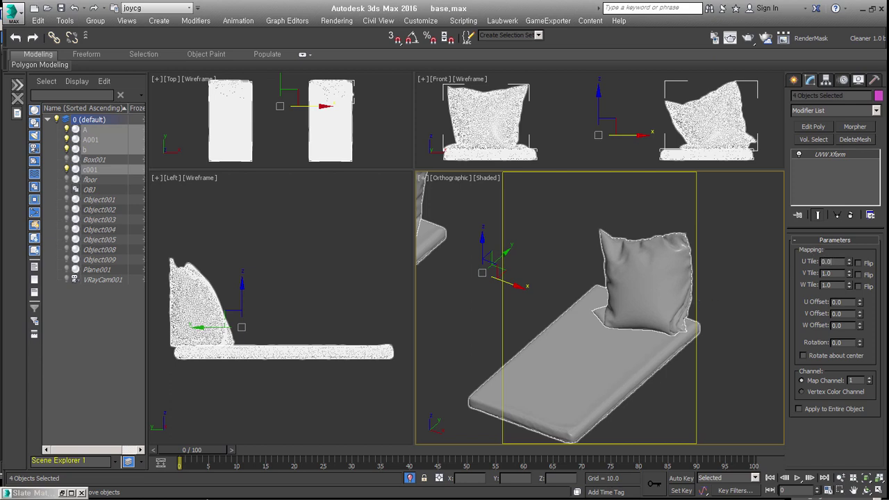
text(0.0)
double_click(836, 285)
text(0.01)
scroll(674, 284, up, 4)
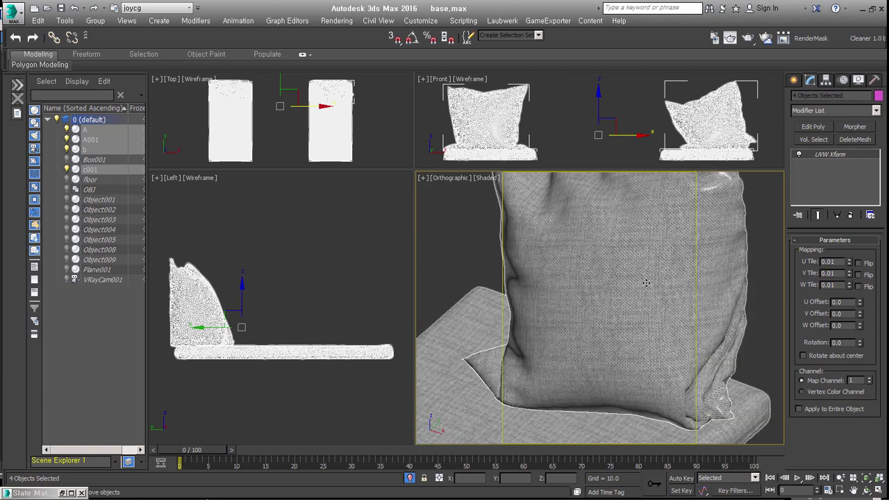
scroll(646, 283, up, 2)
scroll(645, 283, up, 2)
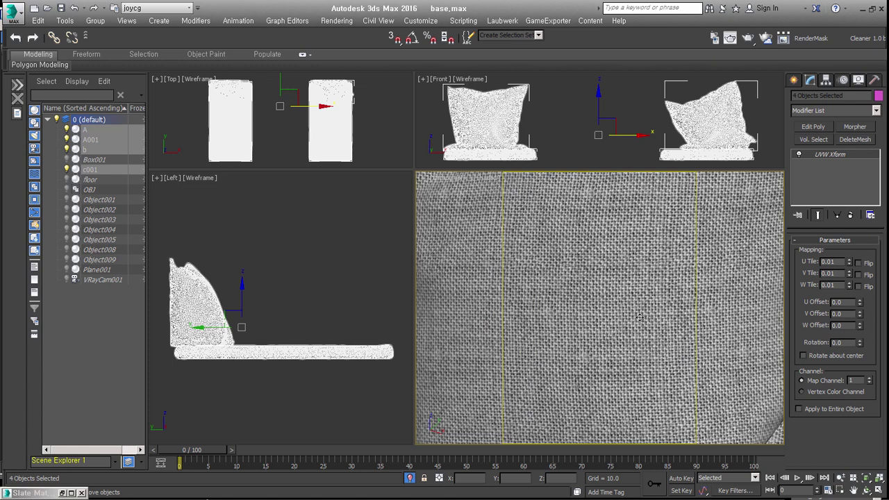
scroll(644, 327, down, 3)
scroll(630, 301, down, 4)
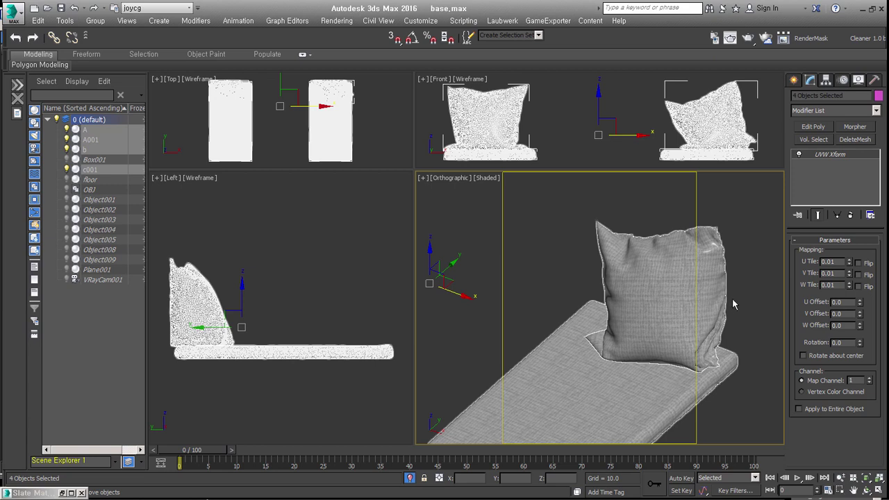
Step: Undo the UVW Xform modifier and orbit to view the cushion from above
key(ctrl+z)
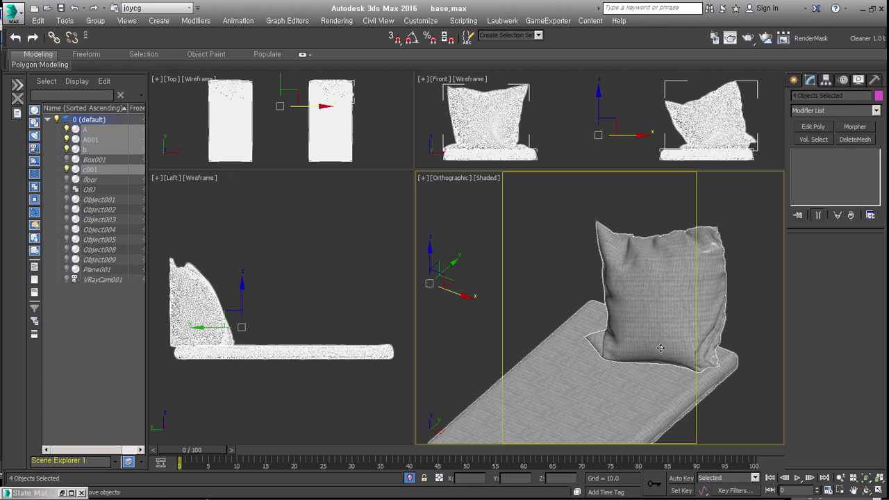
alt+middle_drag(673, 328, 704, 295)
mouse_move(666, 353)
alt+middle_down()
mouse_move(661, 377)
mouse_move(645, 333)
alt+middle_up()
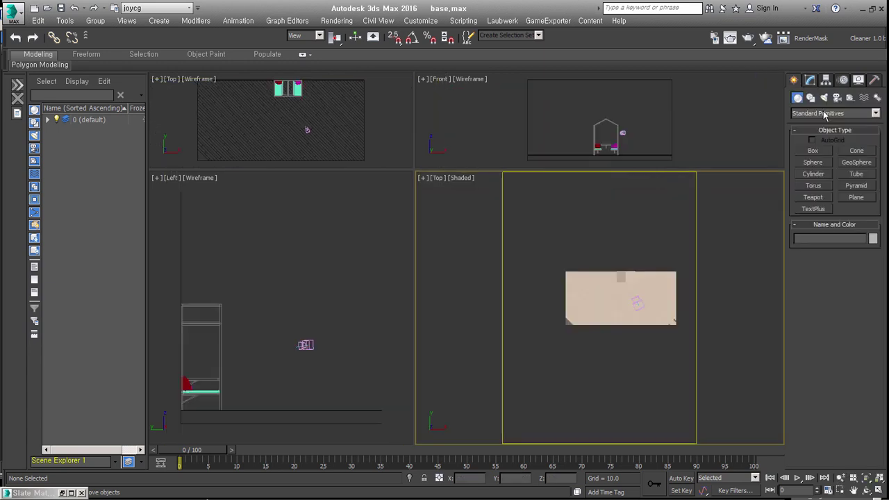
Step: Draw a VRay plane light in the top view and raise it above the booth
click(823, 97)
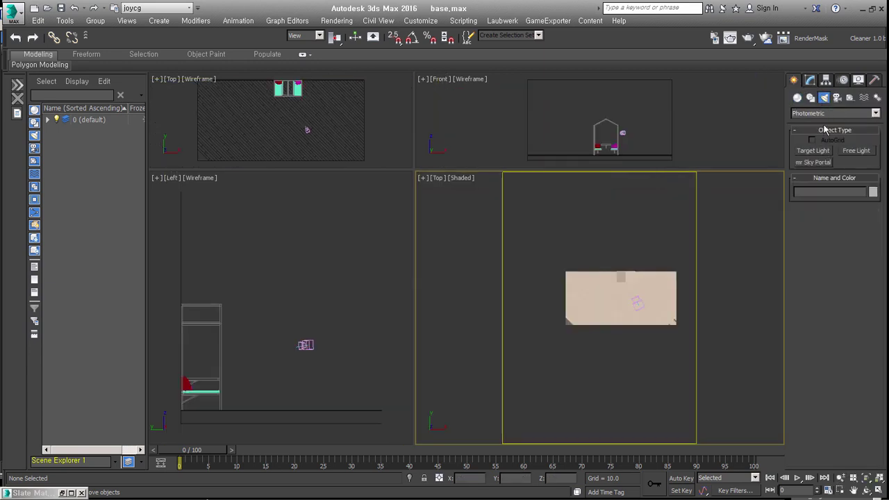
click(832, 114)
click(826, 147)
click(826, 148)
drag(570, 354, 682, 393)
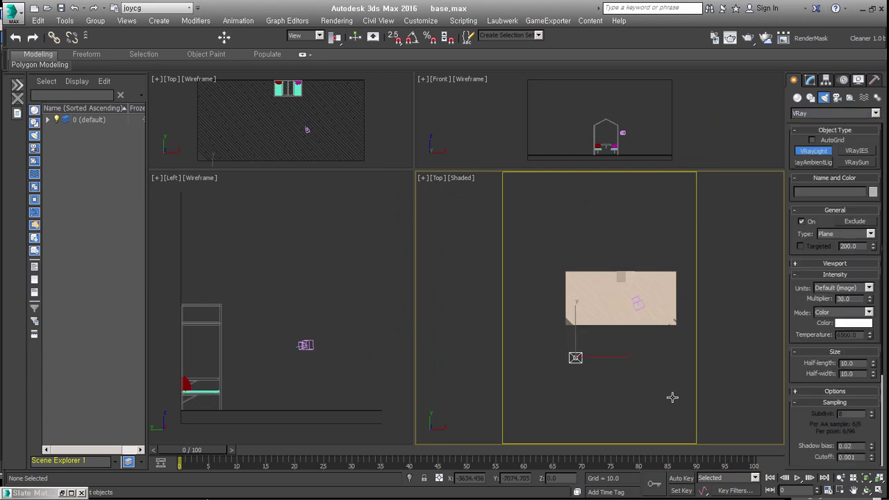
right_click(607, 99)
key(w)
drag(606, 154, 606, 89)
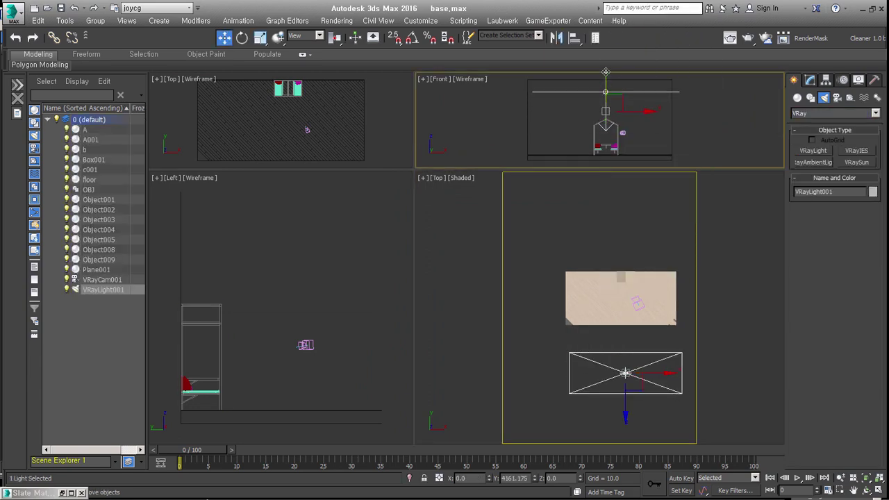
Step: Give the light half-length and half-width 50, Radiant power (W) units and multiplier 5
double_click(853, 393)
text(50)
key(Tab)
text(50)
key(Return)
click(868, 318)
click(837, 347)
double_click(844, 328)
text(5)
key(Return)
Step: Position the light and clone it as instances into a row of six along X
mouse_move(649, 381)
alt+middle_down()
mouse_move(708, 317)
mouse_move(625, 367)
mouse_move(617, 266)
alt+middle_up()
drag(617, 266, 611, 278)
alt+middle_drag(611, 278, 569, 298)
click(317, 111)
drag(317, 111, 354, 107)
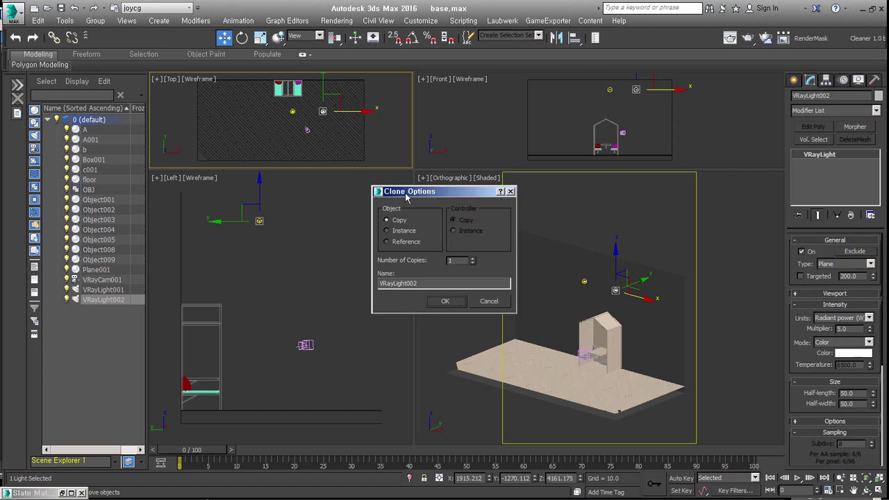
click(413, 232)
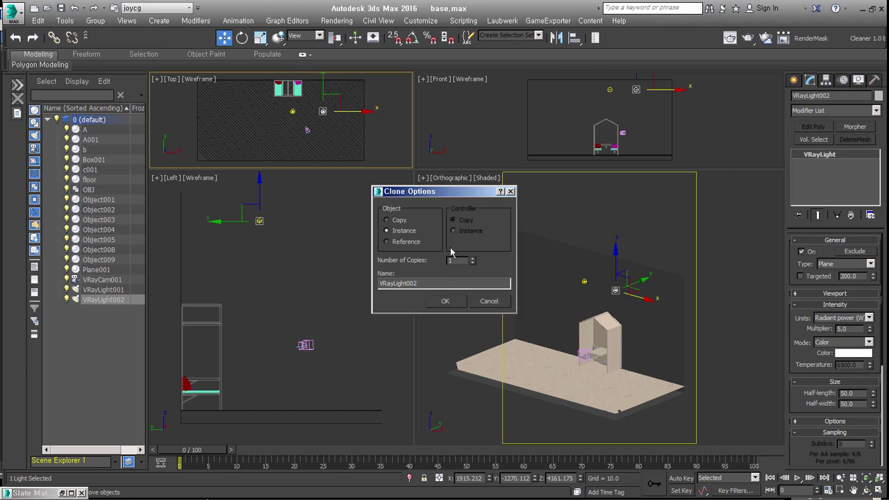
click(445, 301)
drag(353, 111, 284, 116)
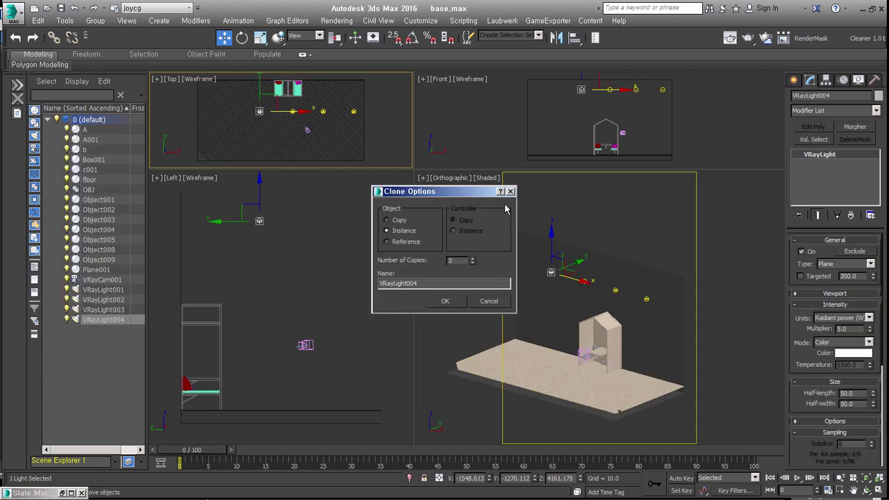
key(Return)
Step: Clear the selection and switch the viewport to the VRay camera view
click(460, 318)
key(c)
click(459, 178)
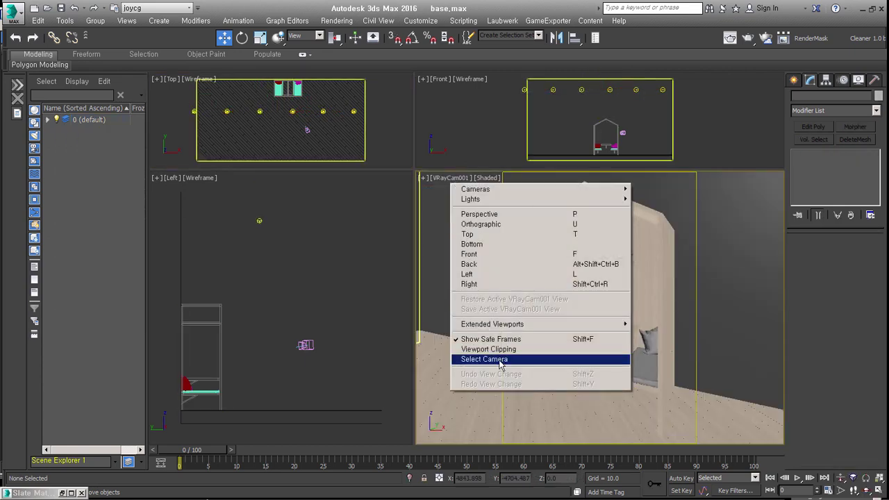
Step: Select VRayCam001 and change its shutter speed from 200 to 50
click(486, 359)
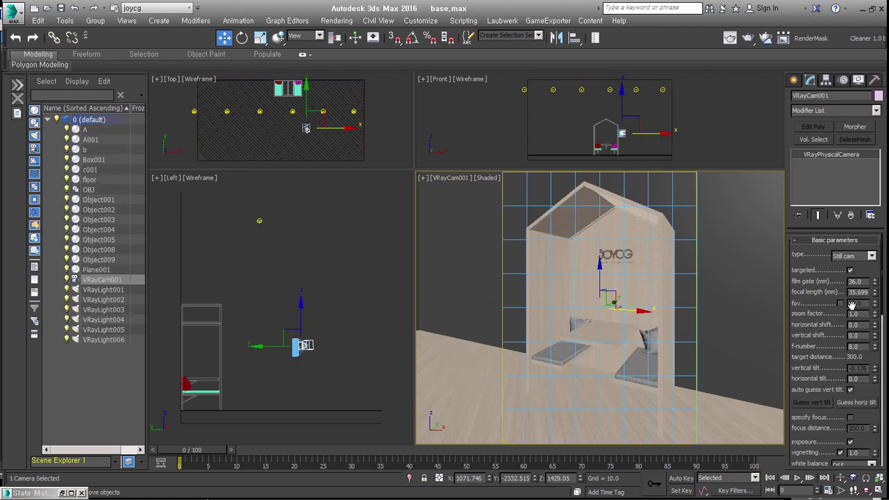
scroll(828, 352, down, 4)
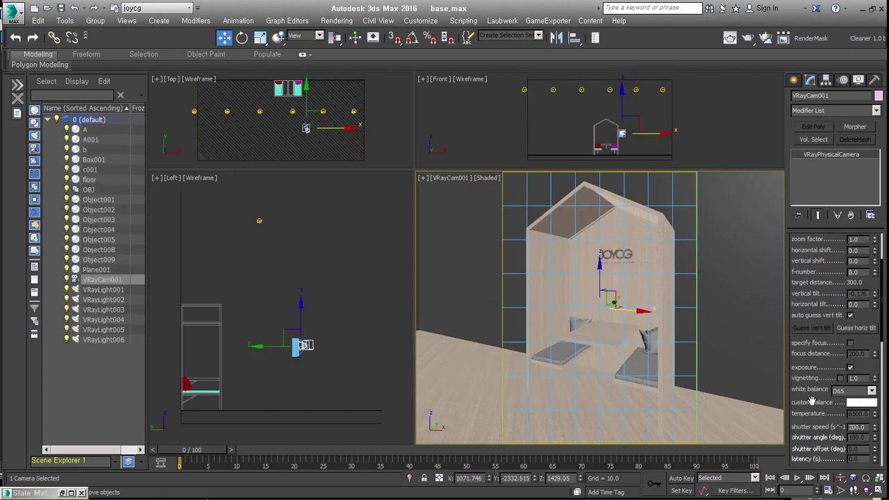
drag(810, 397, 808, 316)
double_click(856, 347)
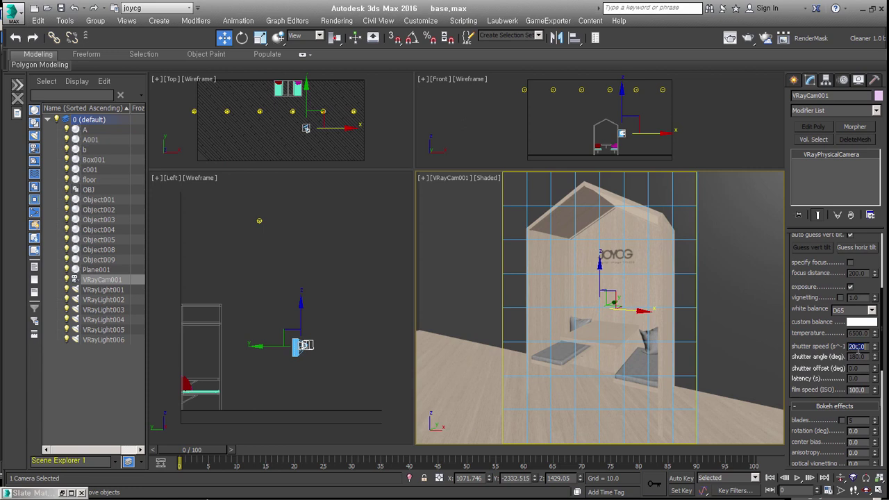
text(50)
scroll(827, 257, up, 3)
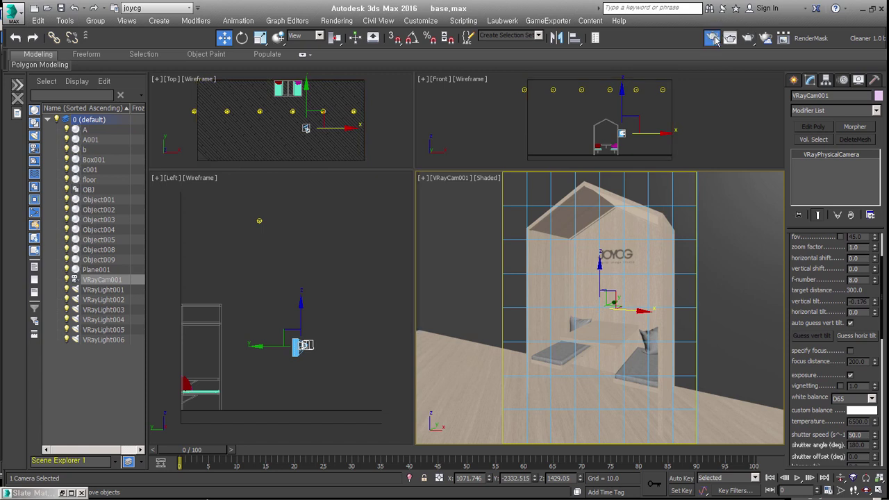
click(713, 38)
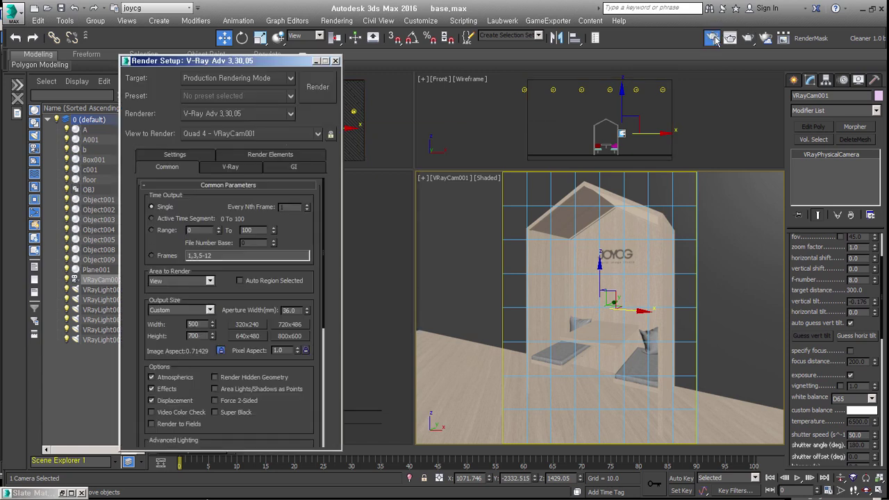
Step: In the V-Ray tab, turn off dividing shading subdivs and expand color mapping
click(231, 167)
click(236, 208)
click(236, 208)
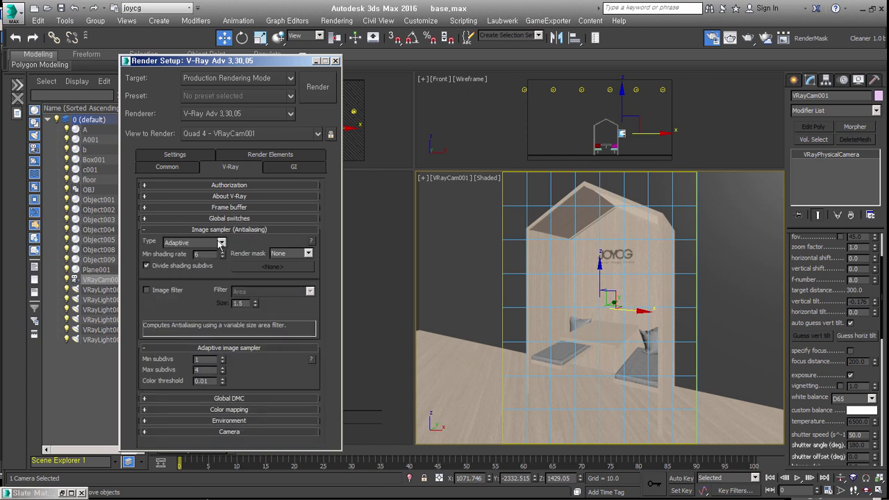
click(154, 266)
click(248, 411)
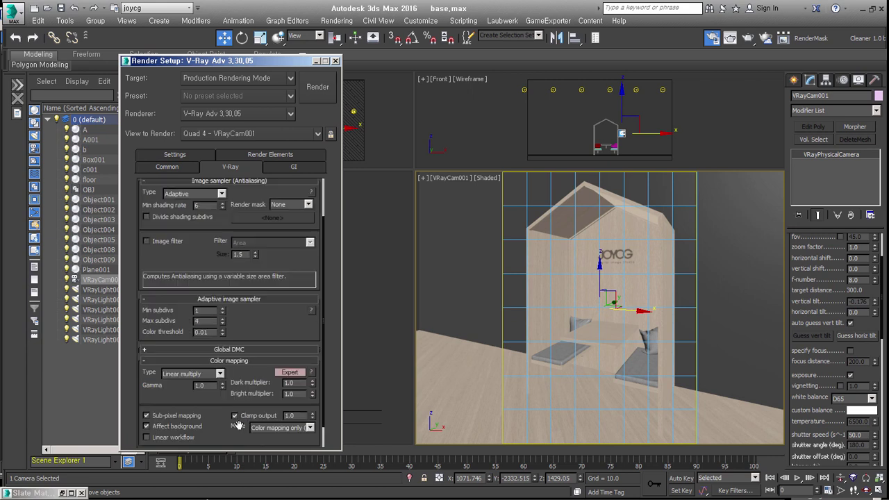
Step: Review the irradiance map and light cache GI settings, then render the camera view
click(287, 167)
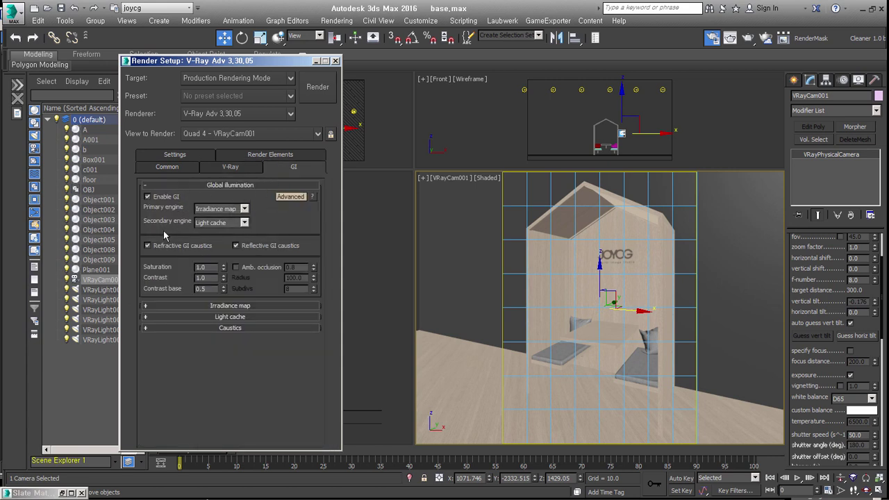
click(245, 309)
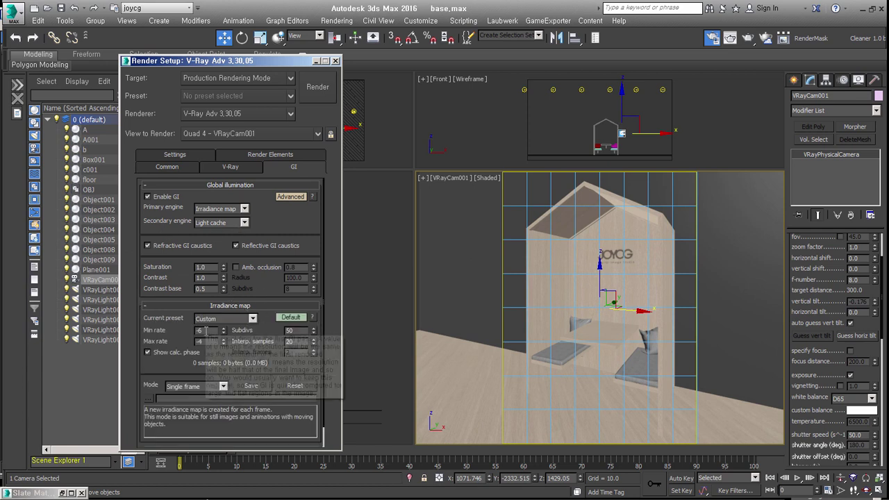
scroll(243, 427, down, 1)
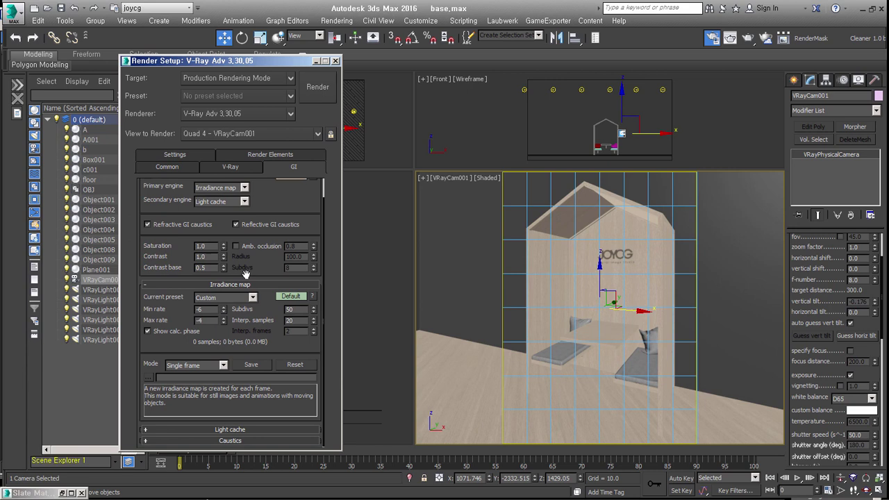
click(244, 432)
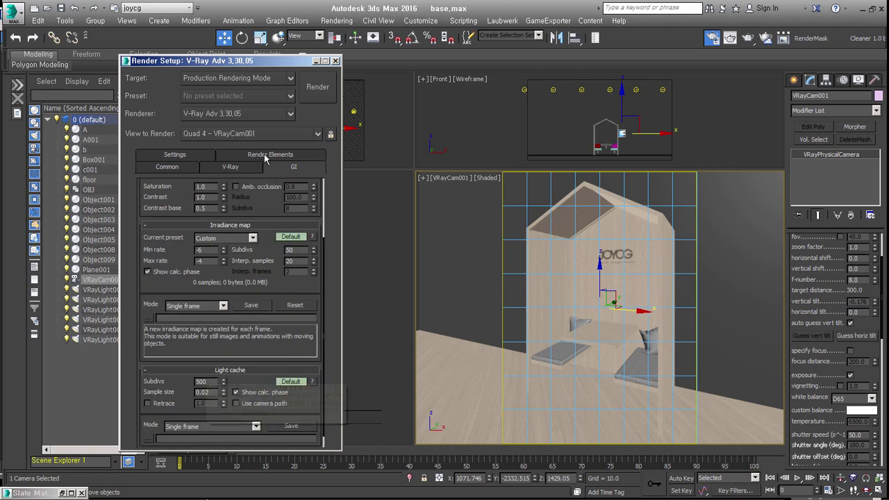
click(184, 156)
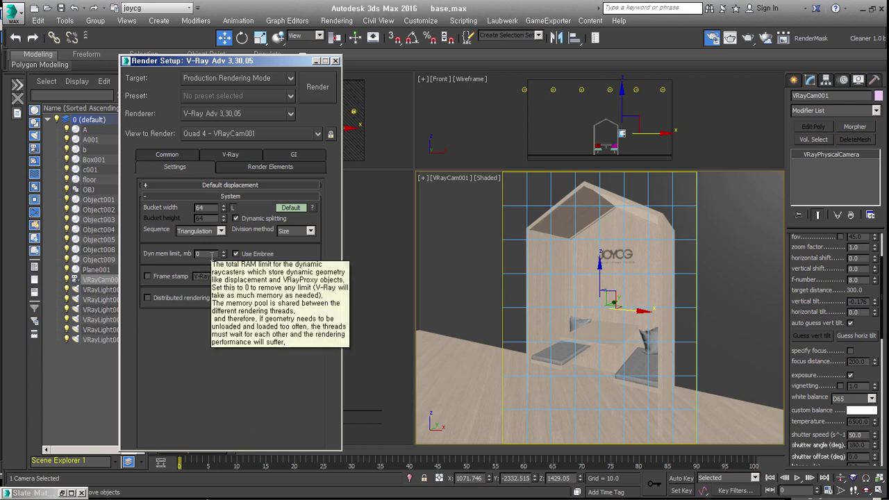
click(265, 169)
click(312, 90)
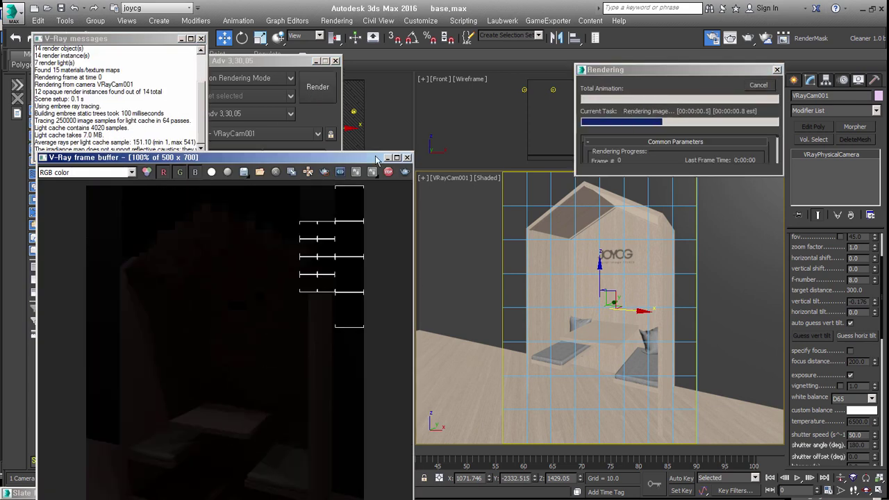
Step: Set plane light VRayLight001's multiplier to 15 and render a test of the booth
drag(375, 159, 319, 48)
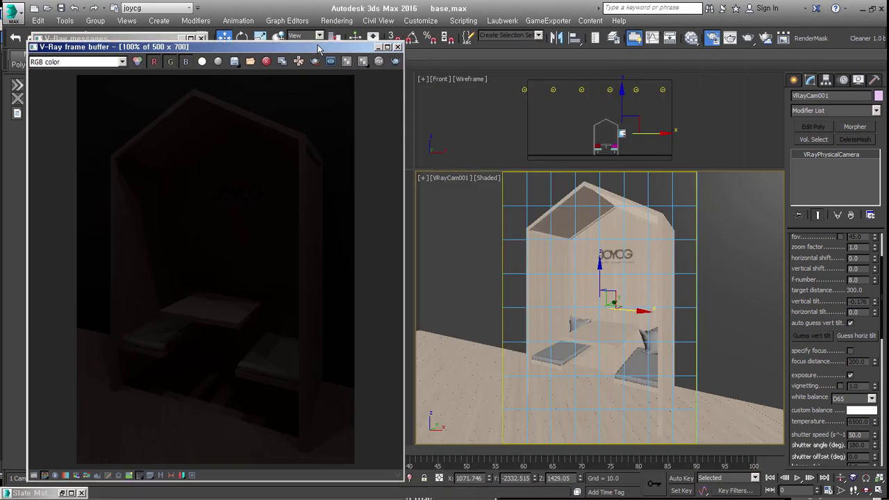
click(608, 88)
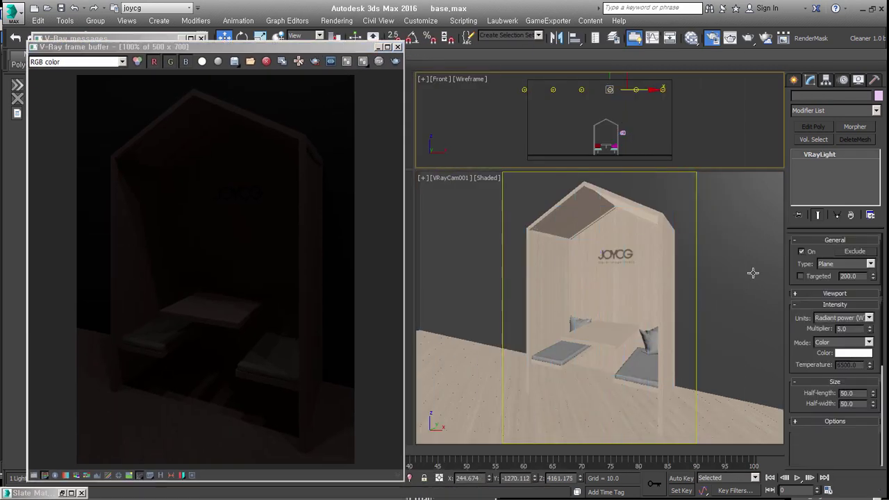
double_click(848, 329)
text(15)
key(Return)
click(394, 61)
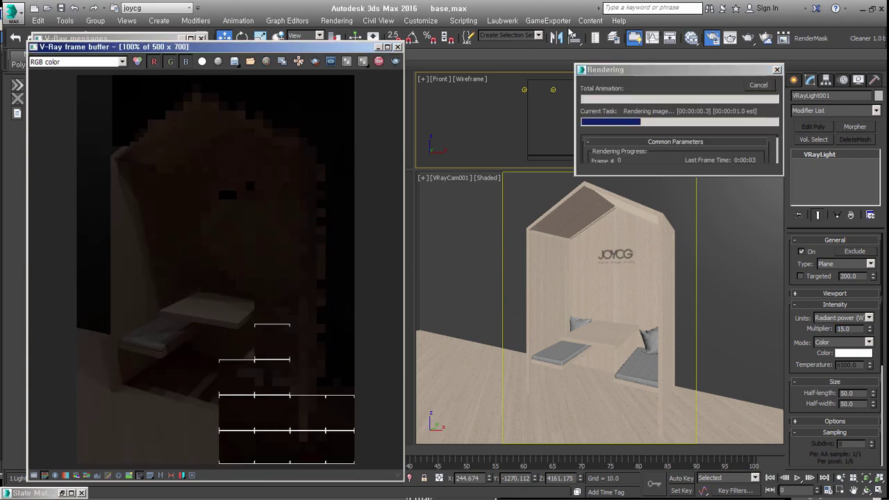
Step: Raise VRayLight001's multiplier to 25 and re-render the booth
double_click(854, 329)
text(25)
key(Return)
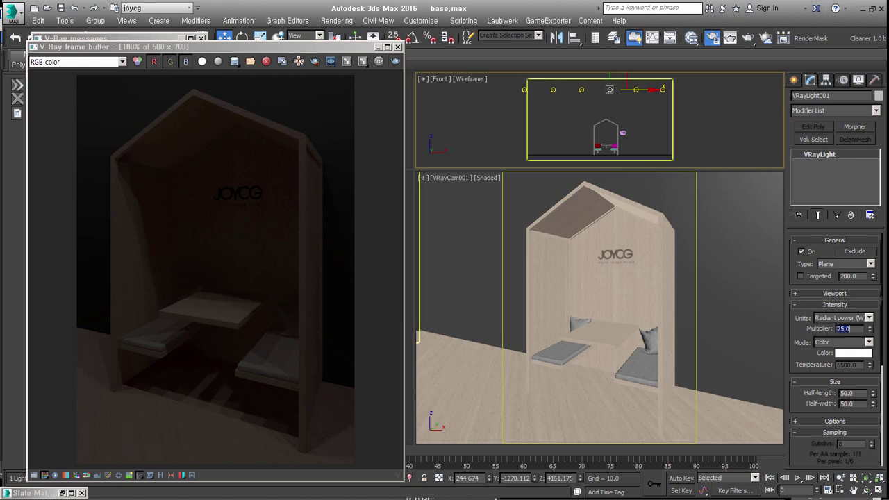
click(393, 61)
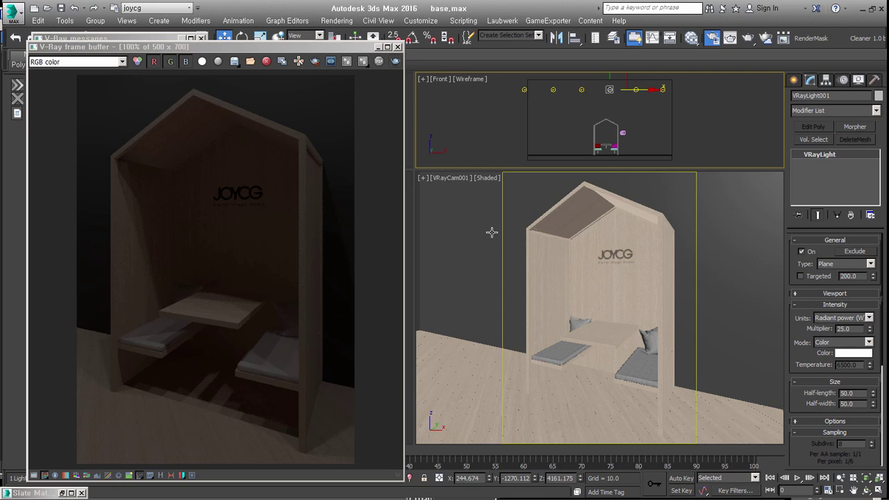
Step: Check the camera view's options, then clear the camera selection
click(450, 179)
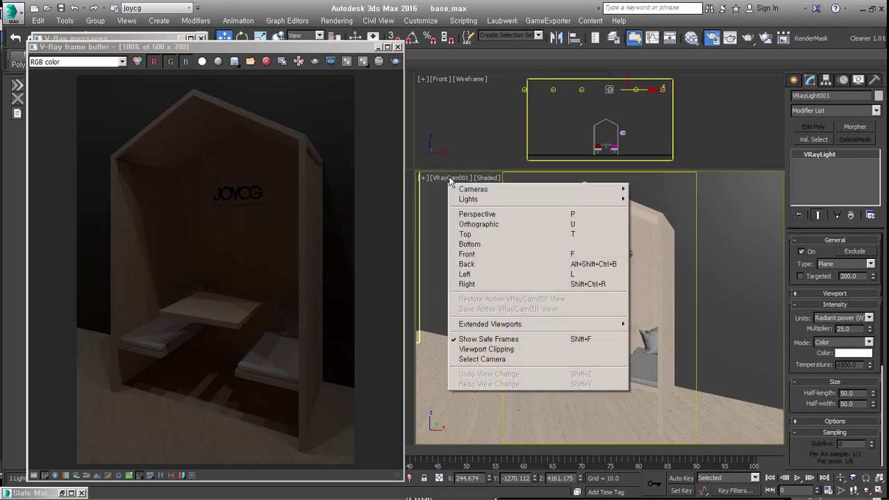
click(507, 359)
text(5.6)
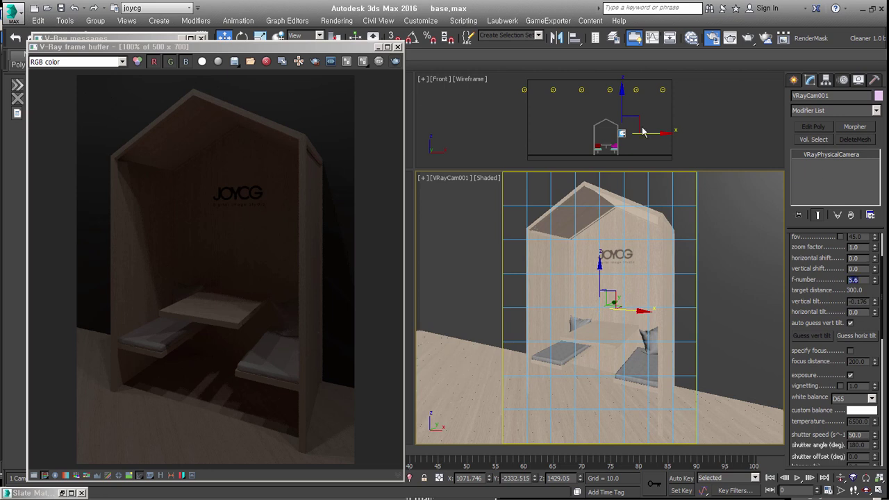
click(699, 95)
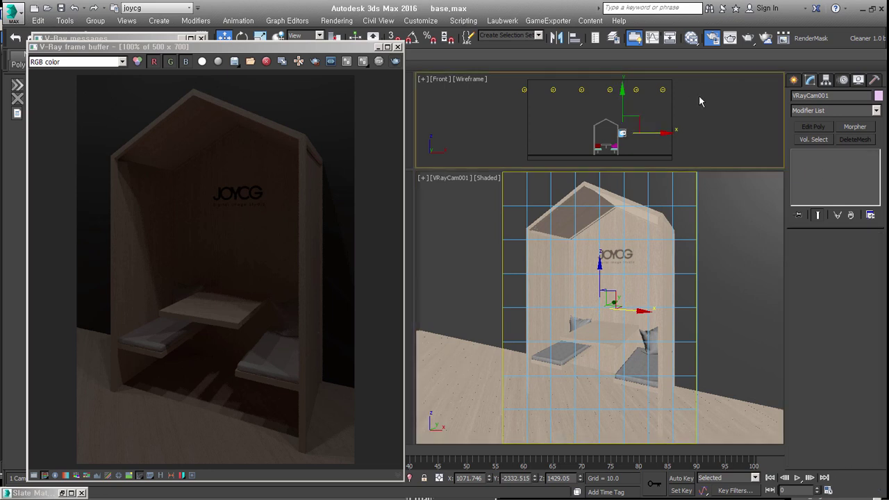
click(793, 81)
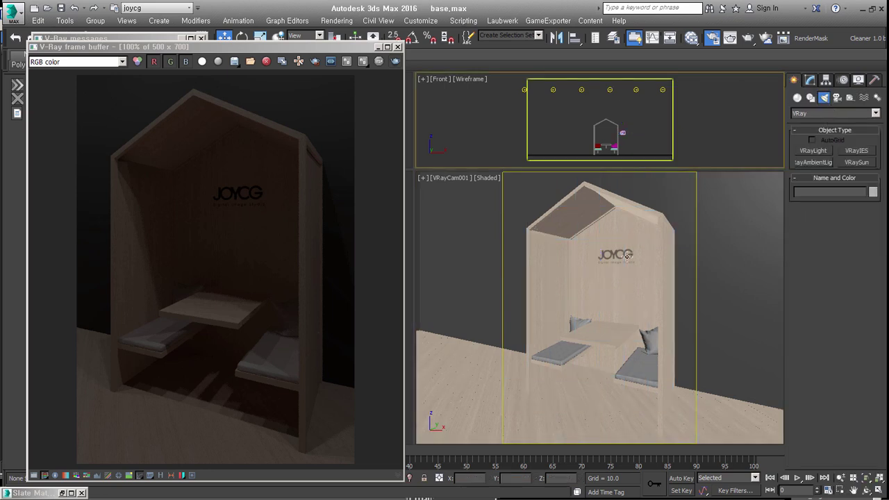
Step: Create a sphere VRayLight of radius 91.57 under the roof peak in the Front viewport
click(821, 151)
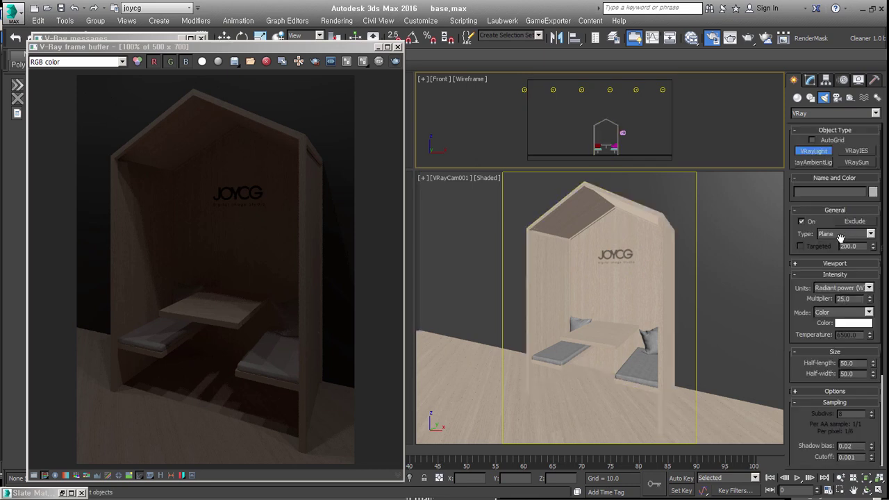
click(841, 236)
click(847, 259)
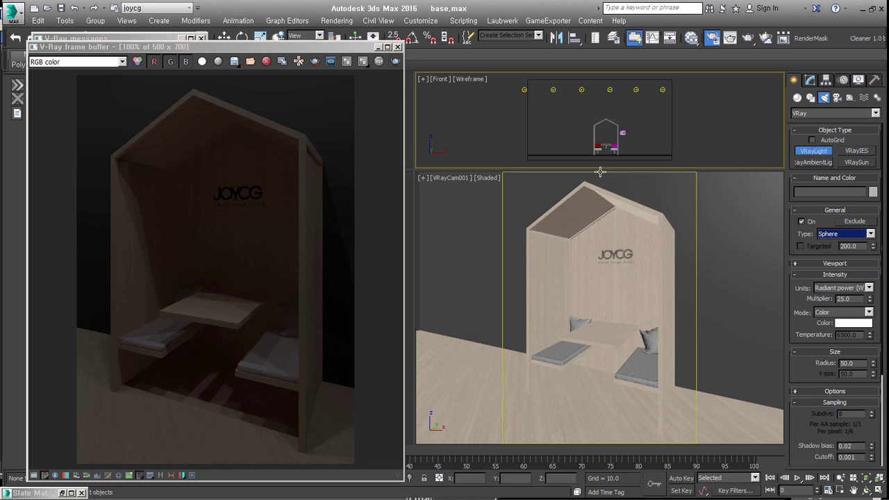
scroll(604, 123, up, 5)
click(609, 114)
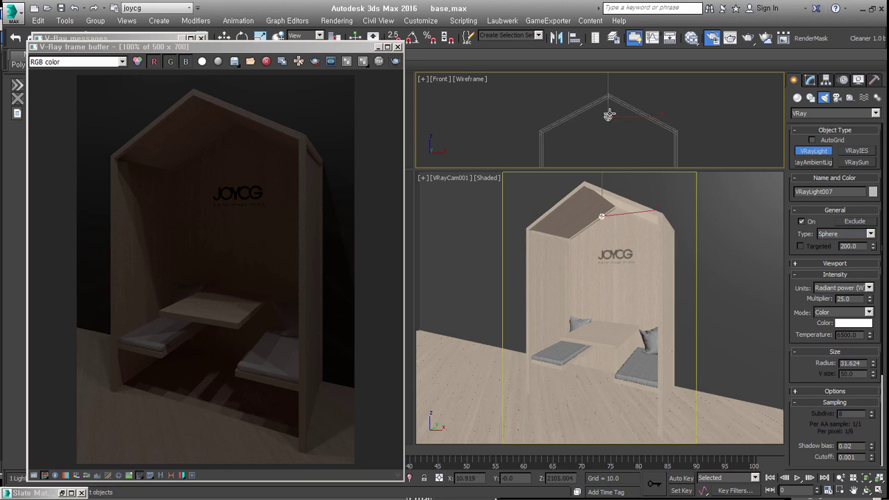
drag(608, 114, 614, 225)
right_click(614, 270)
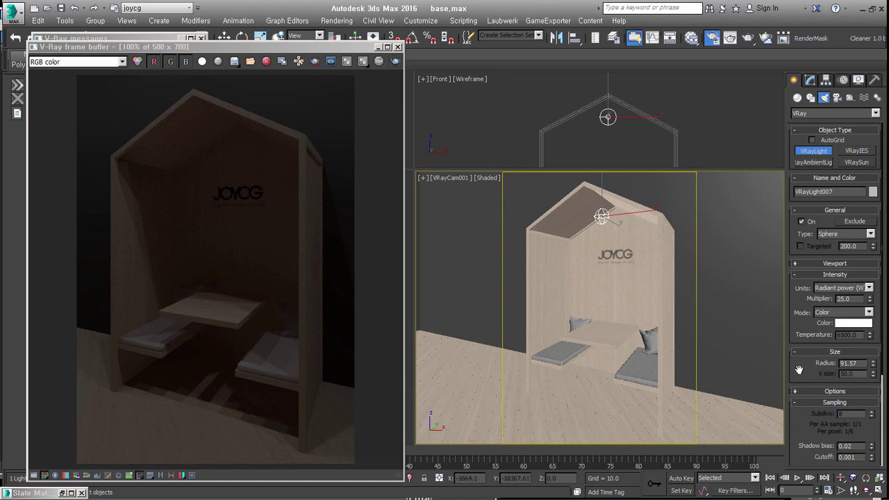
Step: Expand the sphere light's Options and render the booth lit by it
scroll(800, 348, down, 1)
scroll(806, 318, down, 5)
click(828, 268)
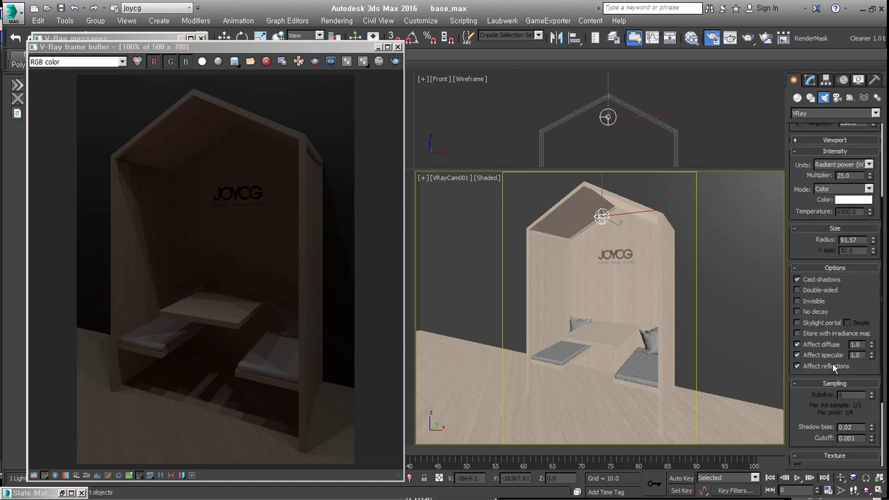
scroll(807, 409, down, 5)
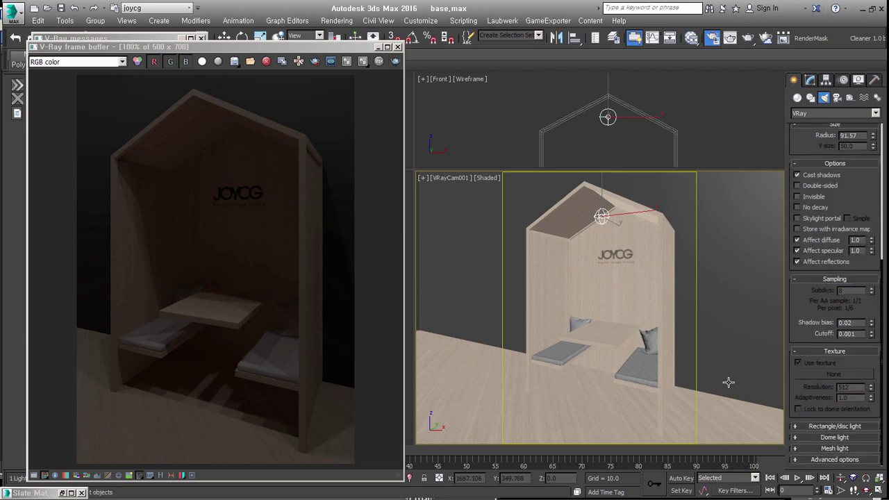
click(396, 61)
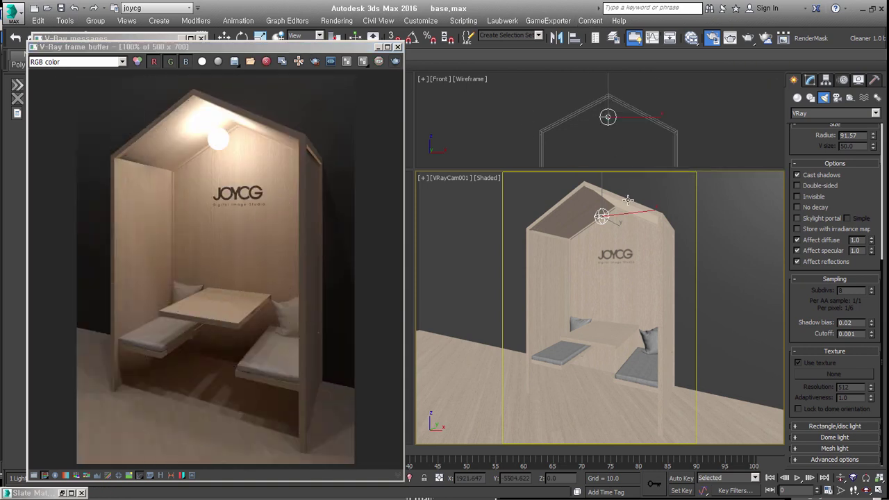
scroll(868, 259, up, 5)
Step: Set the sphere light's radius to 50 and nudge it slightly sideways
double_click(849, 264)
text(50)
key(Return)
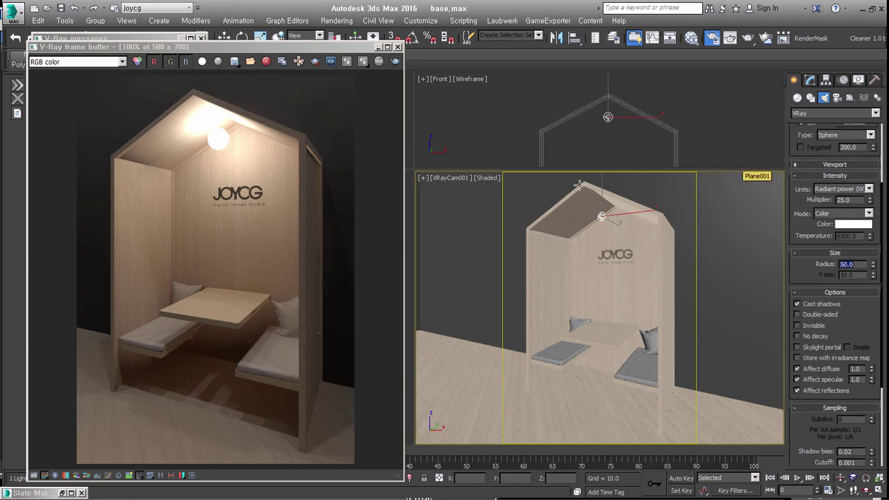
alt+middle_drag(581, 135, 494, 158)
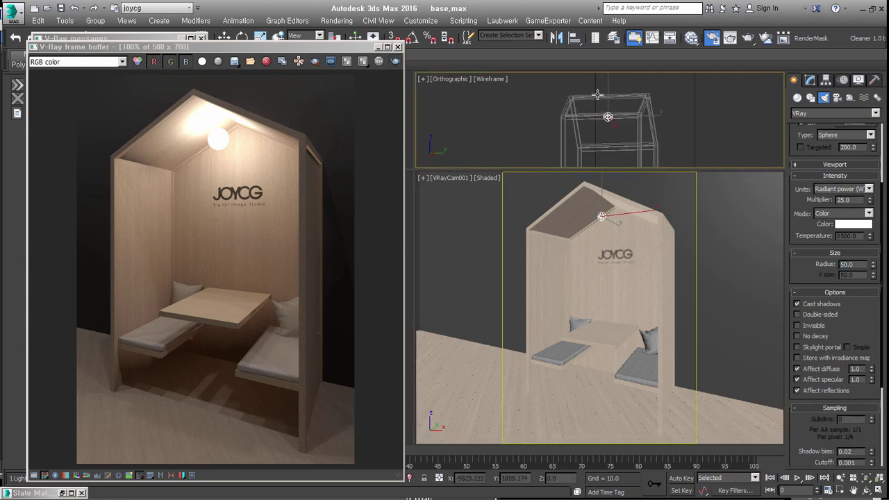
key(w)
drag(656, 110, 662, 111)
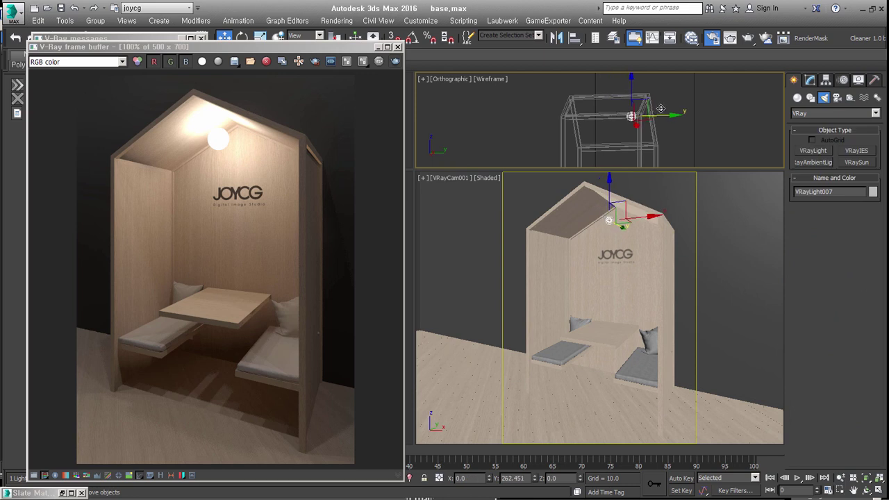
Step: Select the house shell and re-render the booth with the moved light
click(628, 285)
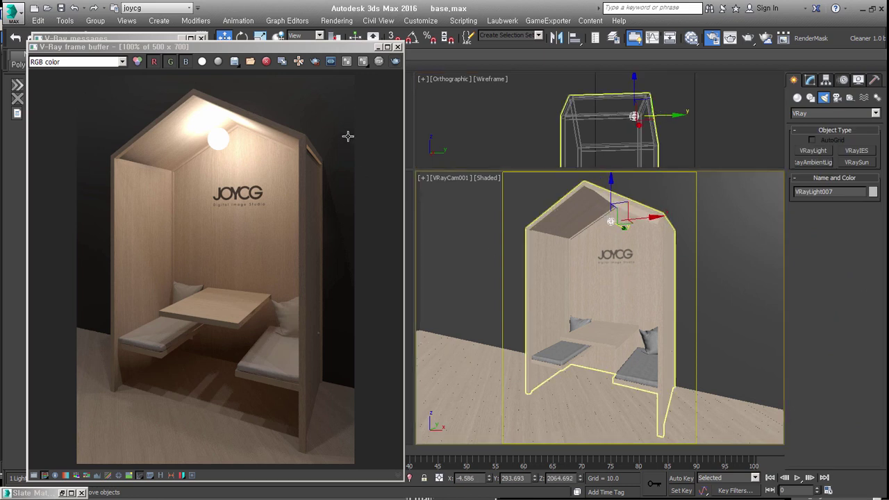
click(395, 61)
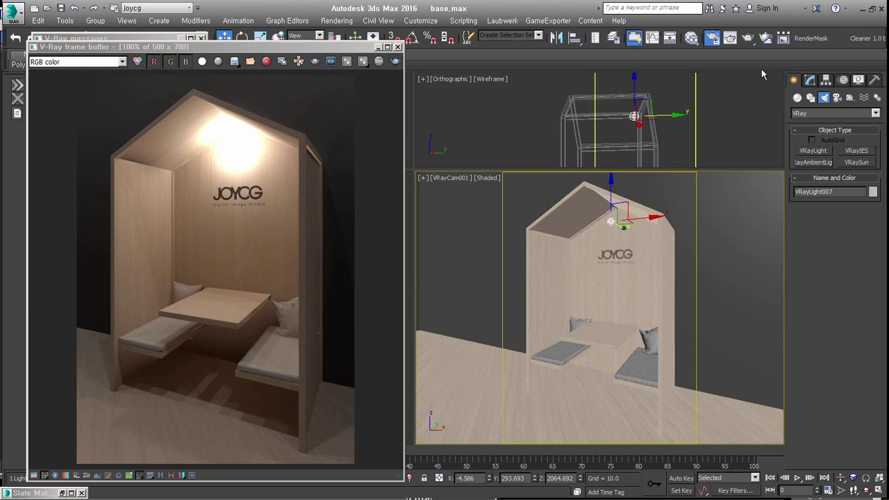
click(810, 80)
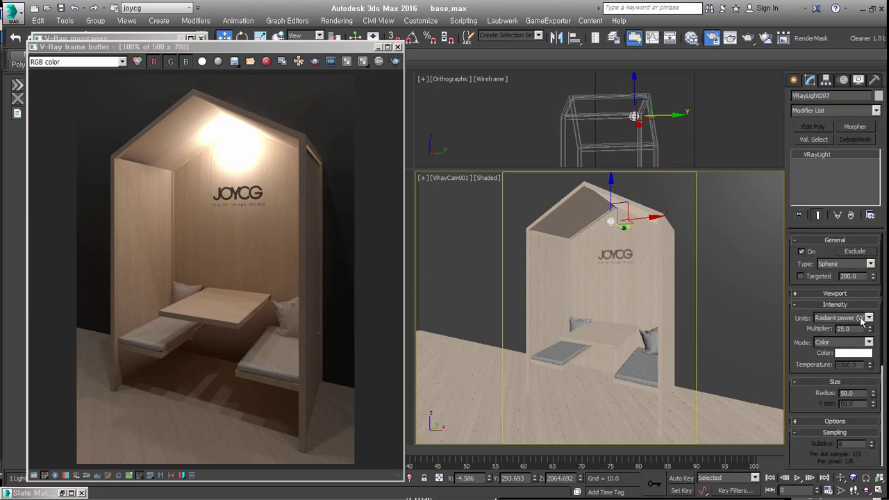
Step: Set VRayLight007's multiplier to 15.0, re-render, then select Plane001
text(15.0)
click(395, 62)
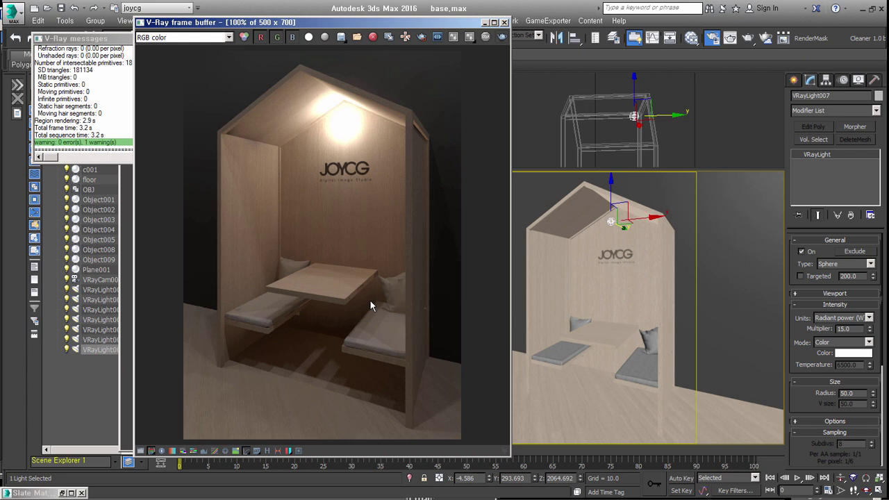
click(744, 223)
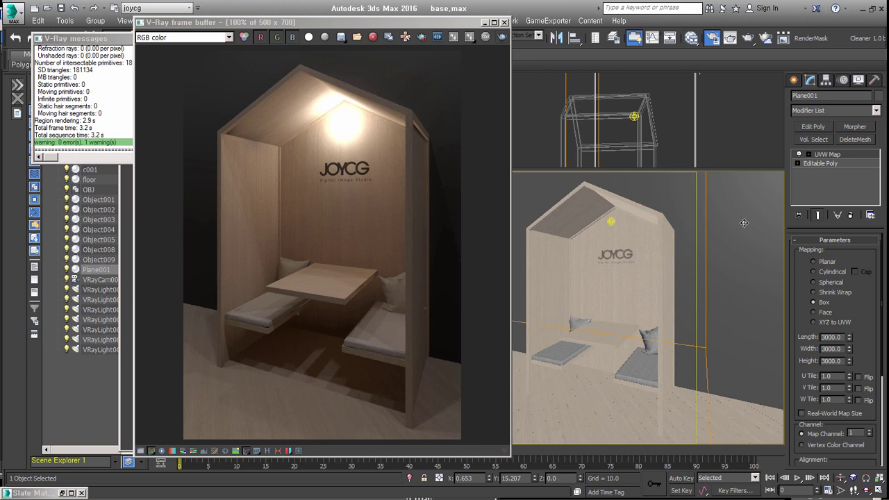